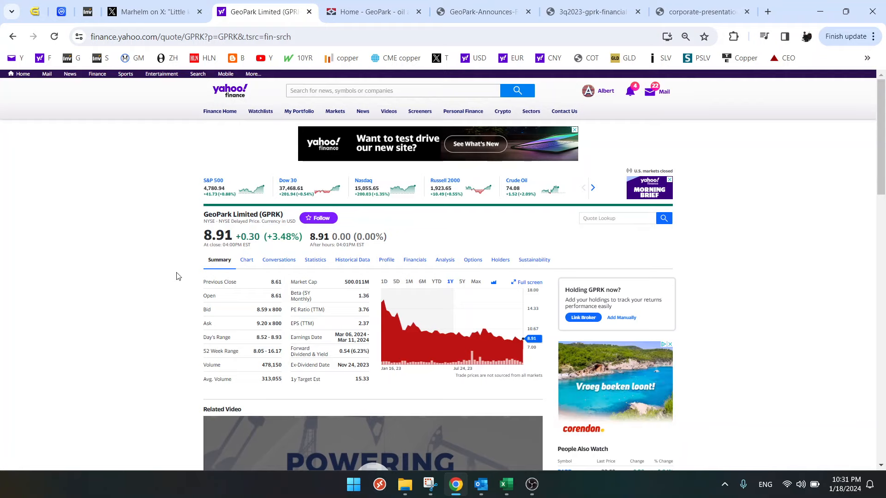
- Look through the GeoPark homepage, including its country assets, ESG report and community news sections
left_click(383, 12)
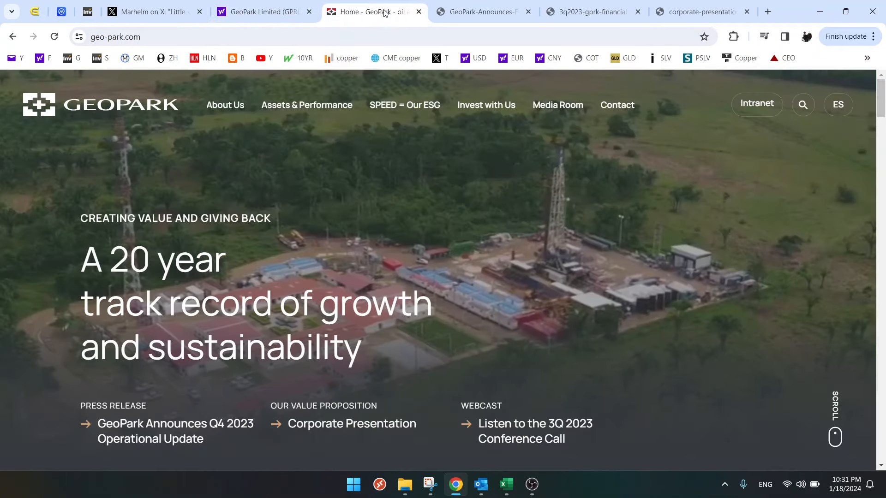
scroll(381, 241, "down", 5)
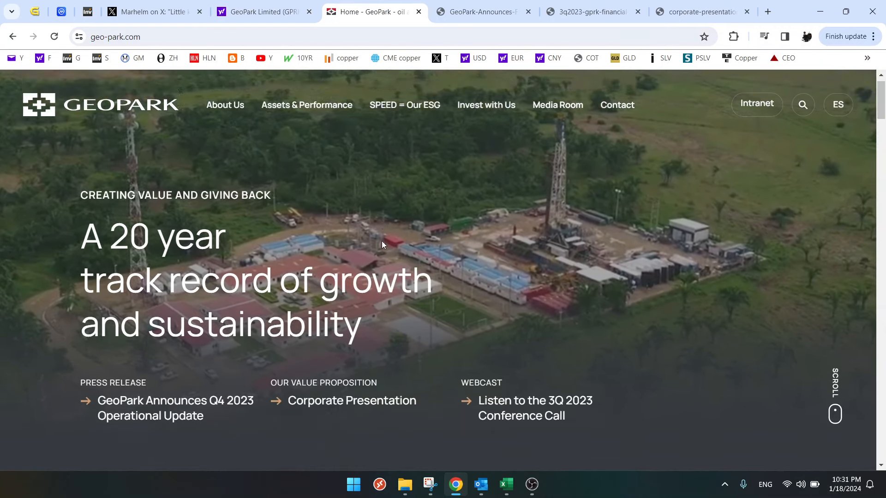
scroll(381, 241, "down", 8)
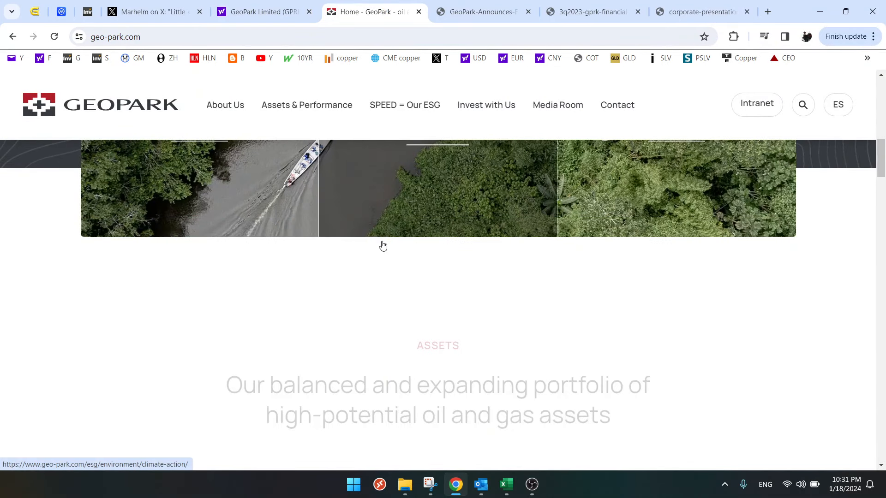
scroll(382, 244, "up", 4)
scroll(383, 245, "down", 5)
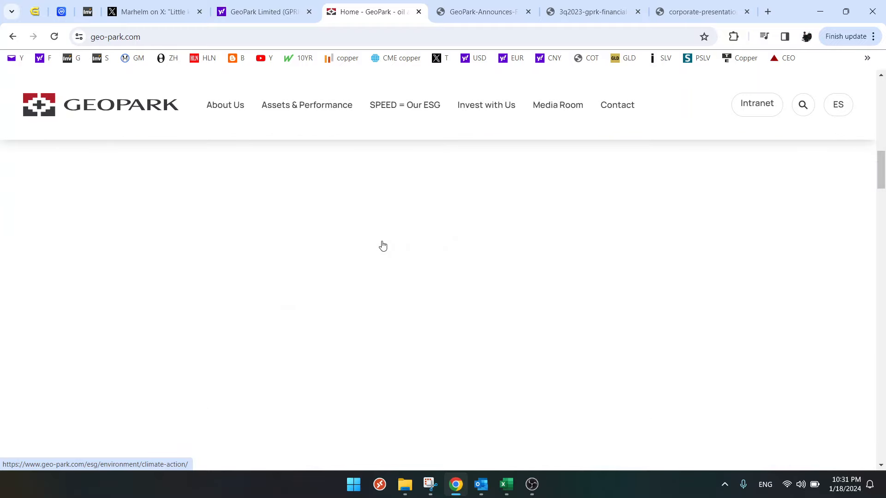
scroll(382, 245, "down", 4)
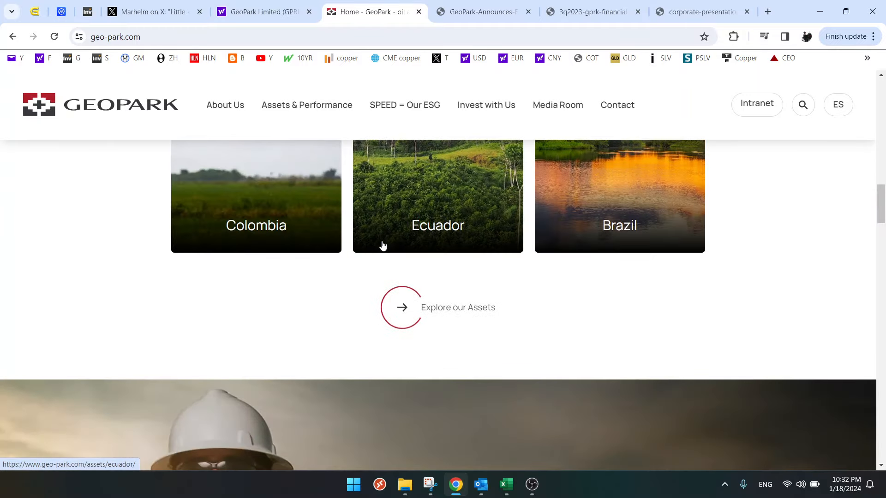
scroll(435, 251, "up", 2)
scroll(413, 287, "down", 9)
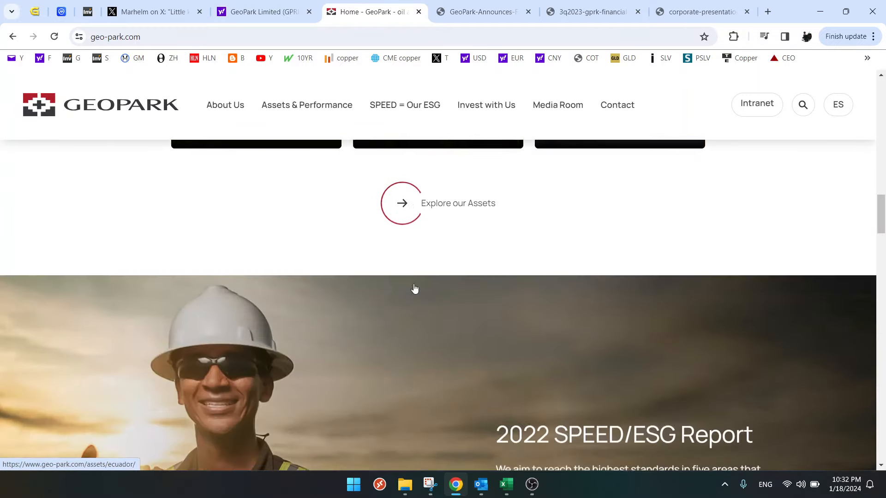
scroll(414, 286, "down", 10)
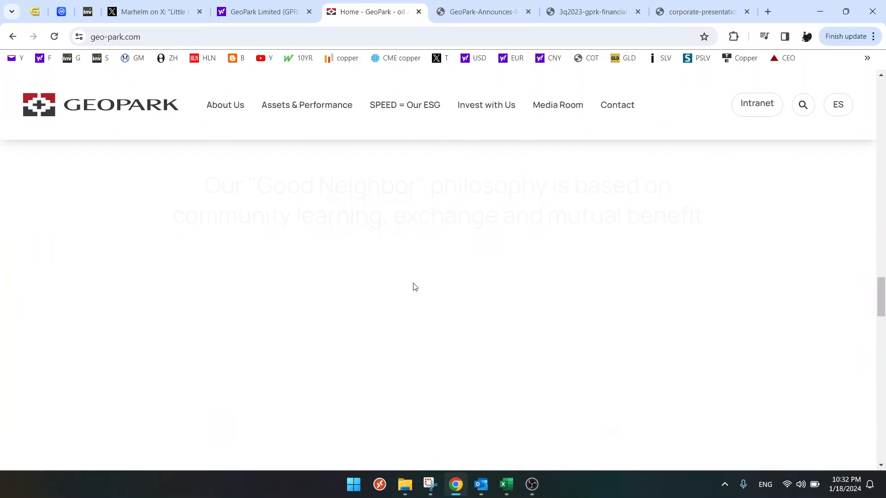
scroll(414, 286, "up", 2)
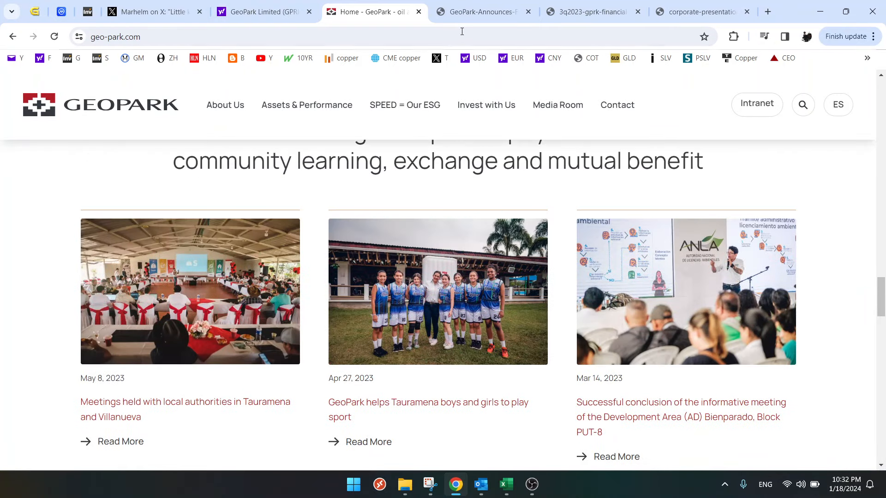
- Open GeoPark's fourth-quarter 2023 operational update, and review the valuation and NPV templates on the GPRK sheet in Excel
left_click(474, 15)
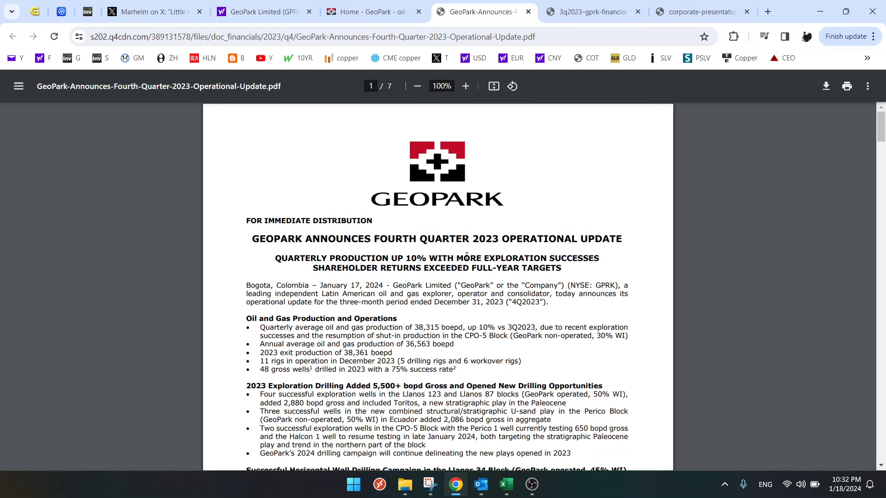
left_click(506, 485)
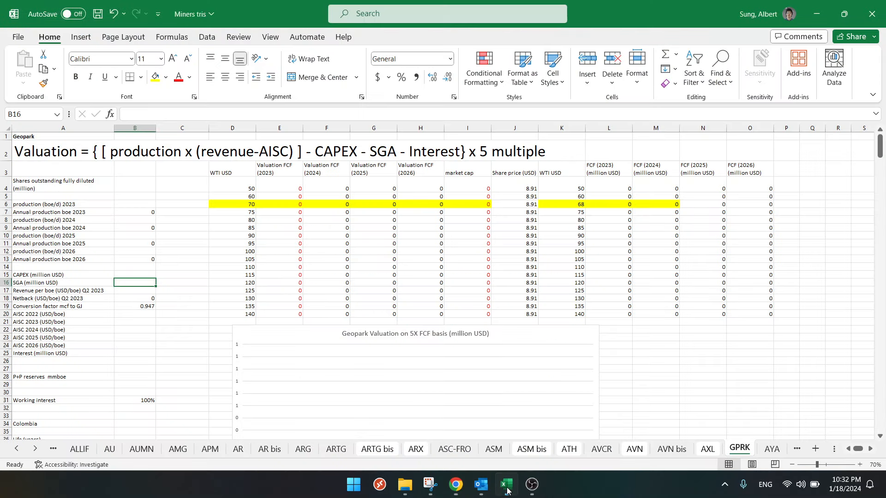
left_click(157, 220)
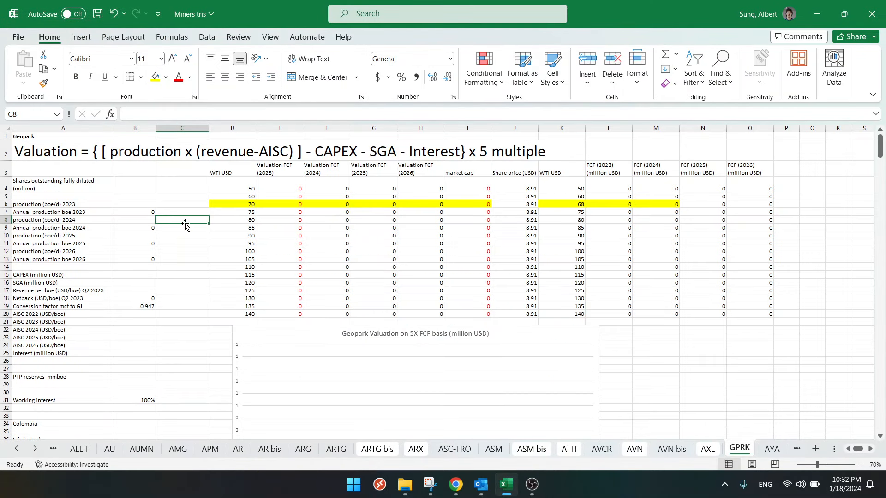
scroll(185, 225, "down", 18)
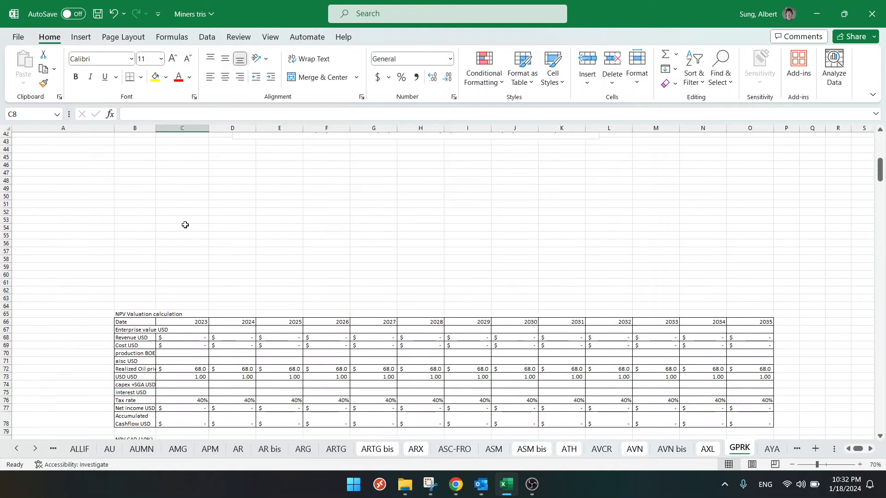
scroll(185, 225, "up", 19)
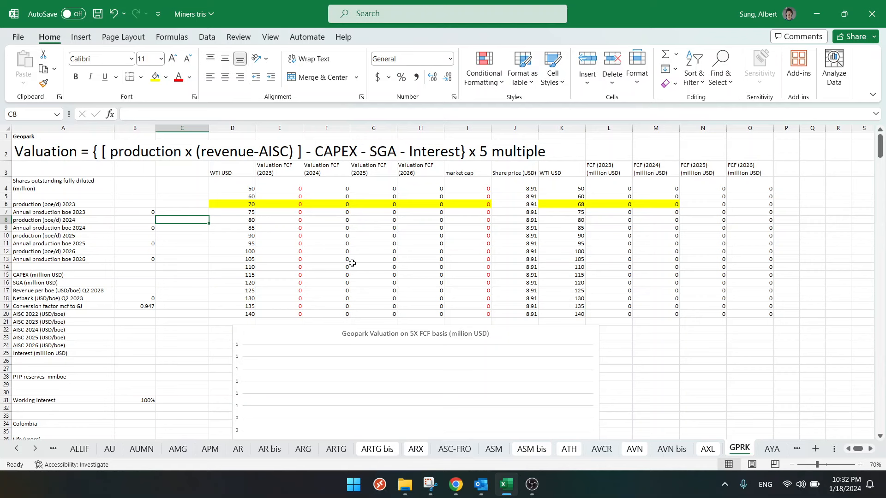
- Switch back to Chrome and find the condensed consolidated statement of income in the 3Q2023 financial statements PDF
left_click(456, 484)
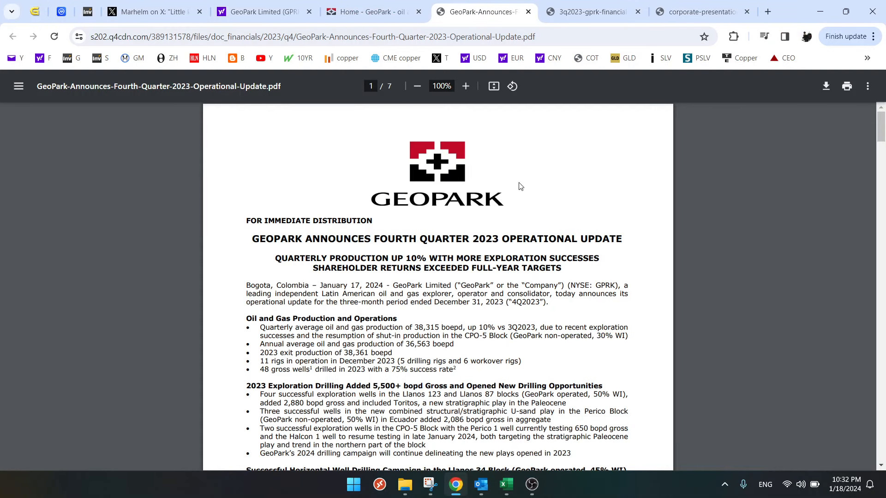
left_click(684, 13)
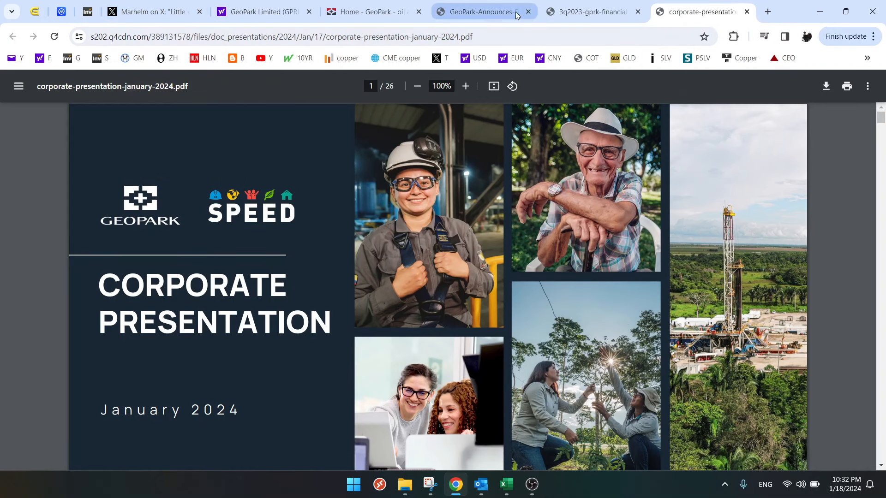
left_click(580, 16)
scroll(505, 337, "down", 8)
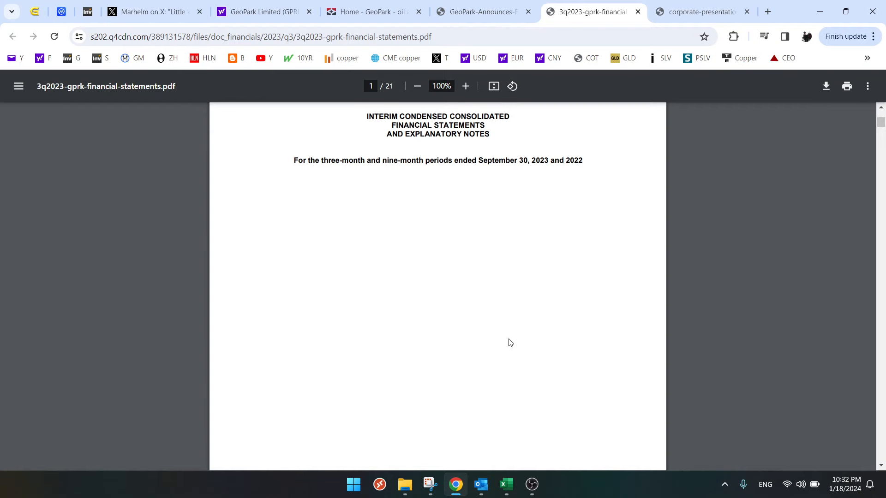
scroll(511, 338, "down", 15)
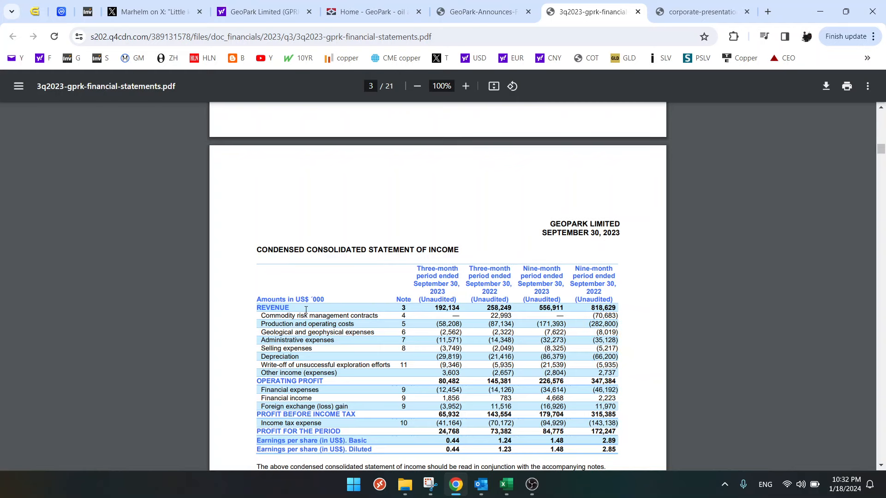
scroll(306, 310, "down", 1)
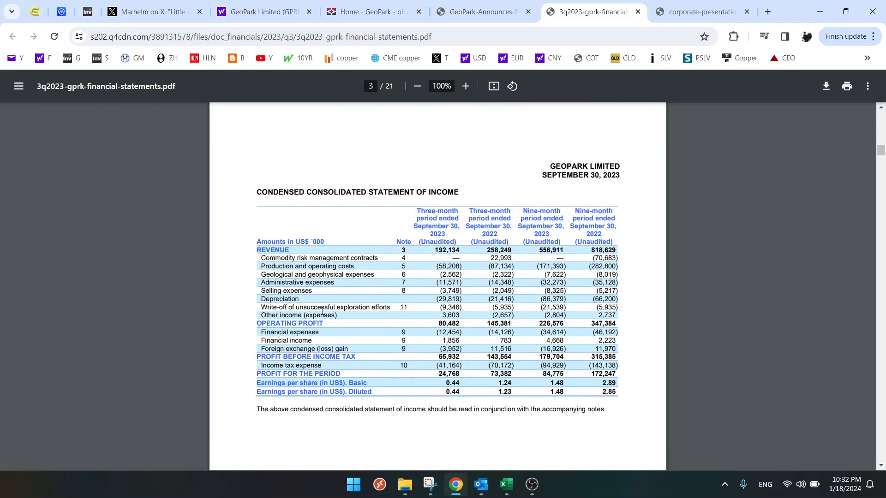
- Capture the income statement with Snipping Tool and paste the image into the GPRK sheet in Excel
left_click(430, 485)
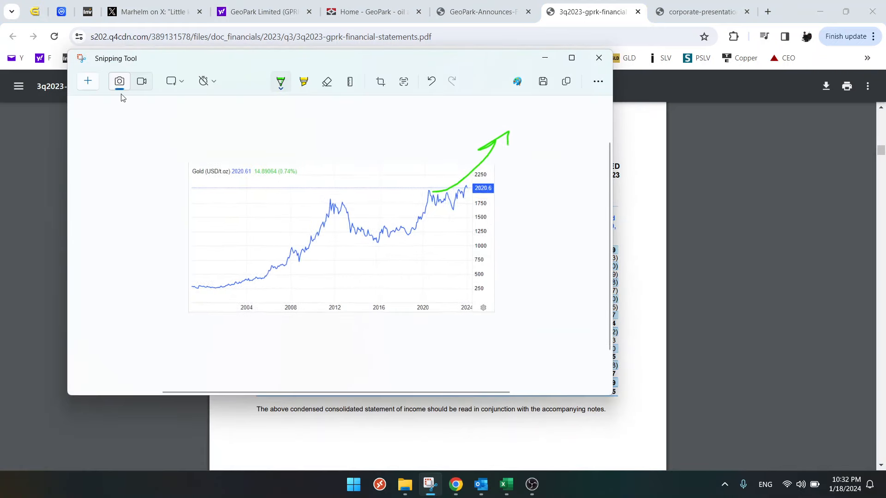
key("ctrl+n")
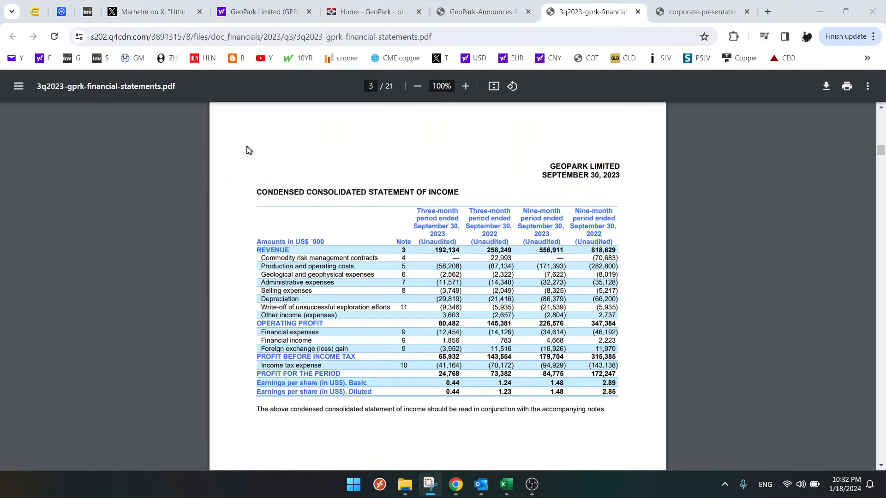
left_click_drag(241, 146, 638, 432)
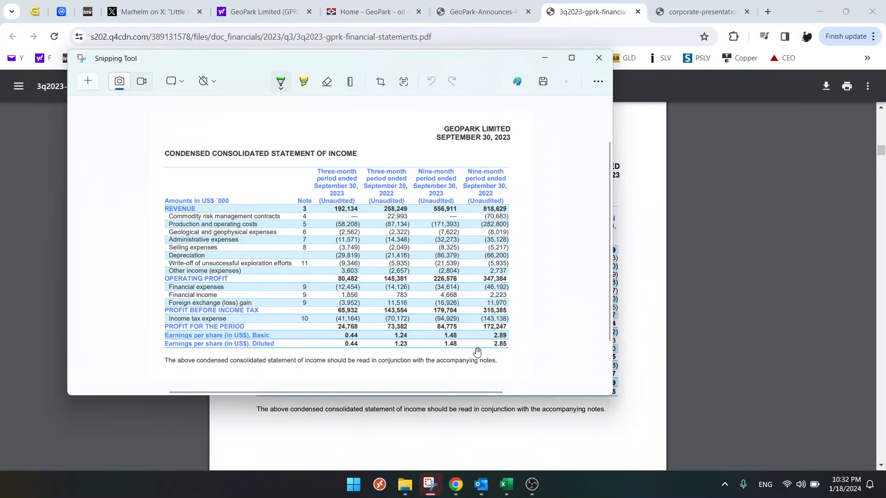
left_click(507, 485)
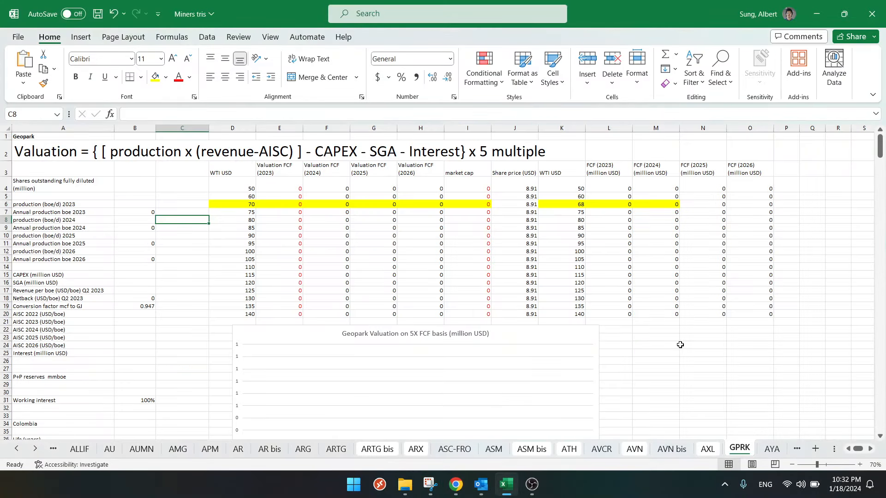
left_click(694, 331)
key("ctrl+v")
- Shrink the pasted income statement picture and position it beside the Geopark valuation chart
left_click_drag(724, 360, 669, 363)
scroll(673, 365, "down", 5)
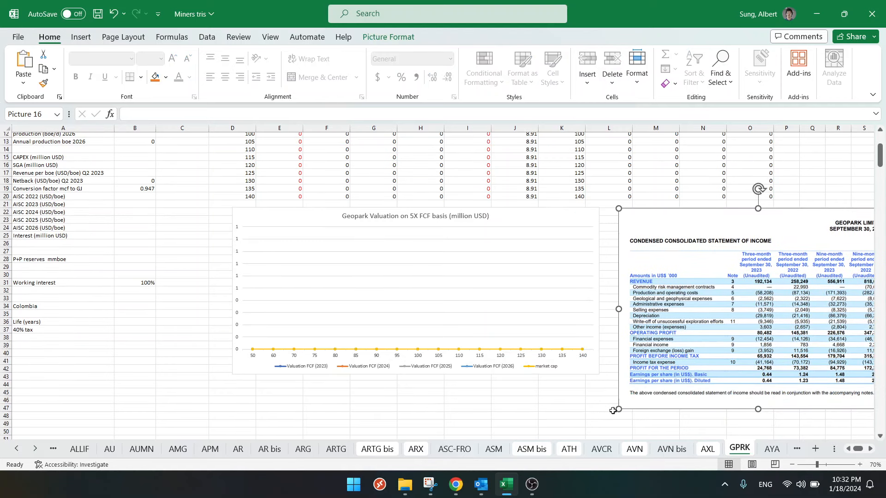
left_click_drag(620, 411, 664, 378)
left_click_drag(693, 328, 643, 332)
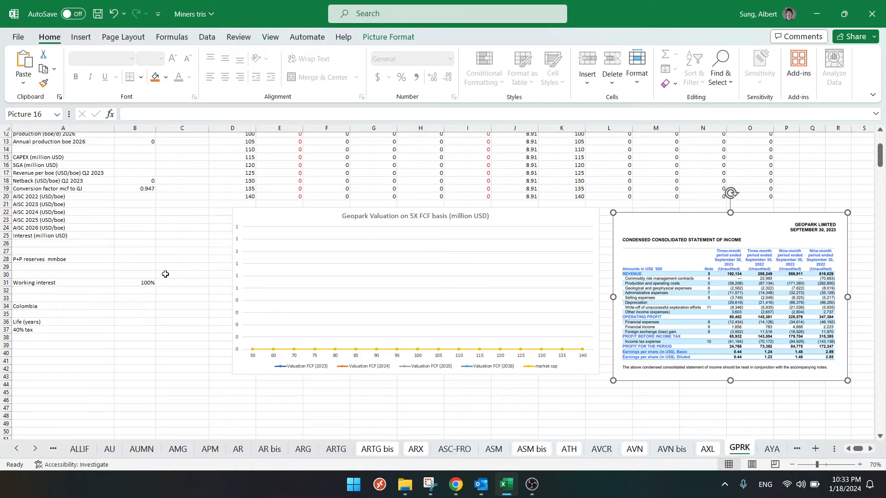
- Set the Interest (million USD) assumption to 40
scroll(164, 273, "up", 2)
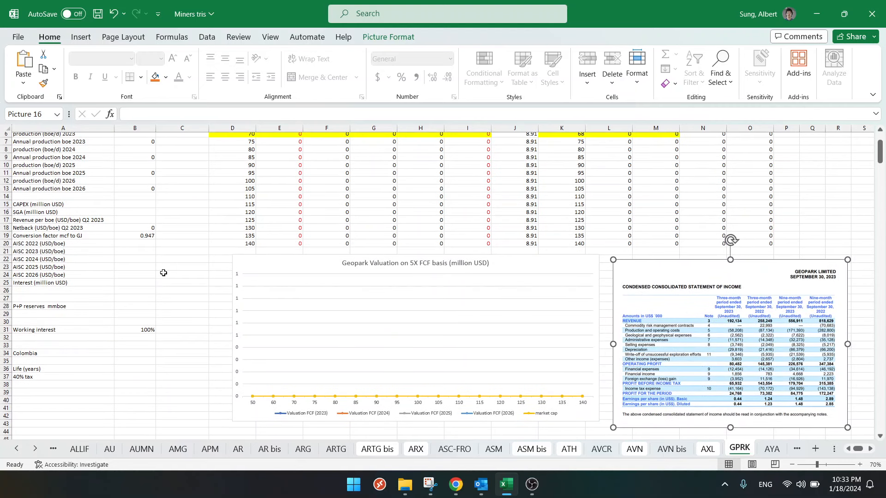
left_click(133, 282)
type("40")
key("Return")
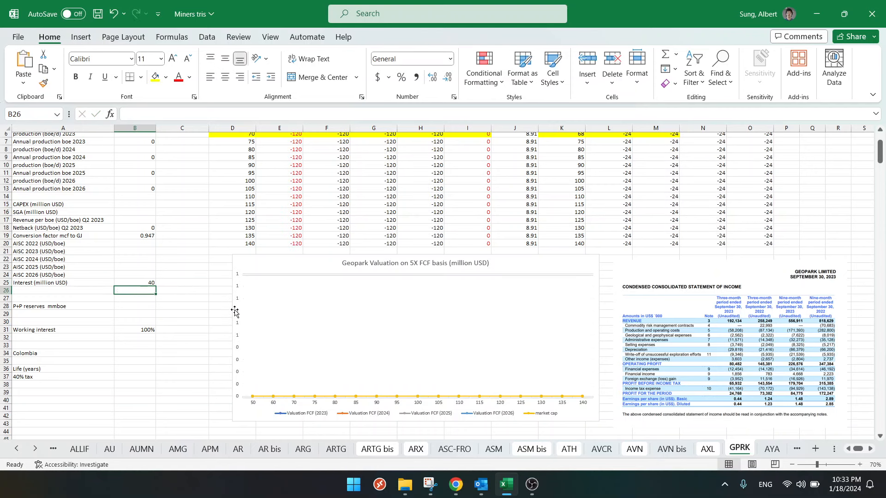
- Enter 40000000 as the 2023 interest in the NPV valuation table and copy it across 2024 to 2035
scroll(236, 311, "down", 16)
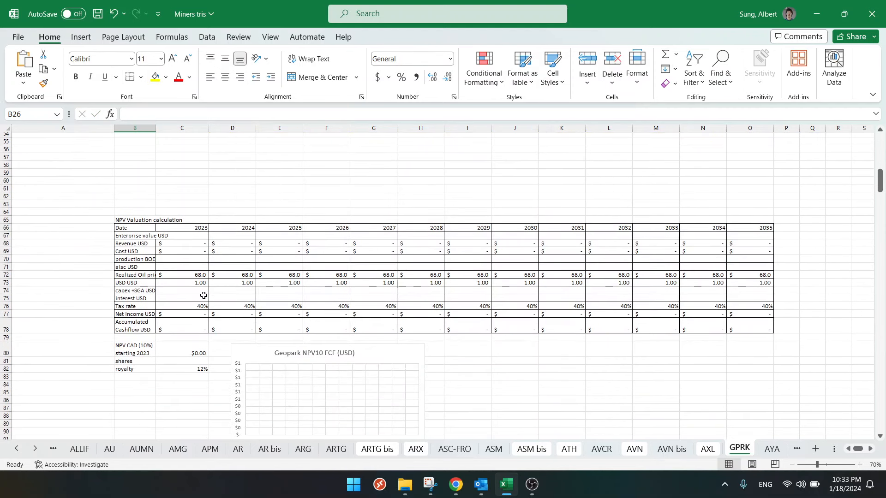
left_click(192, 296)
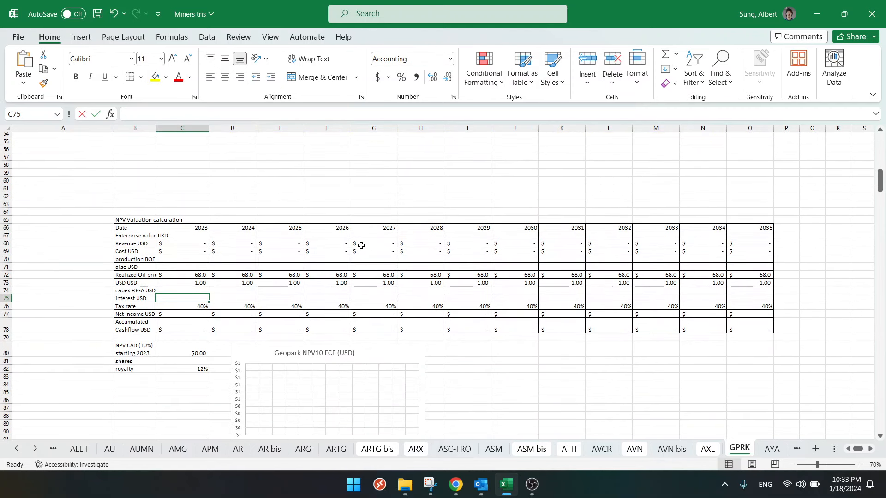
type("40000000")
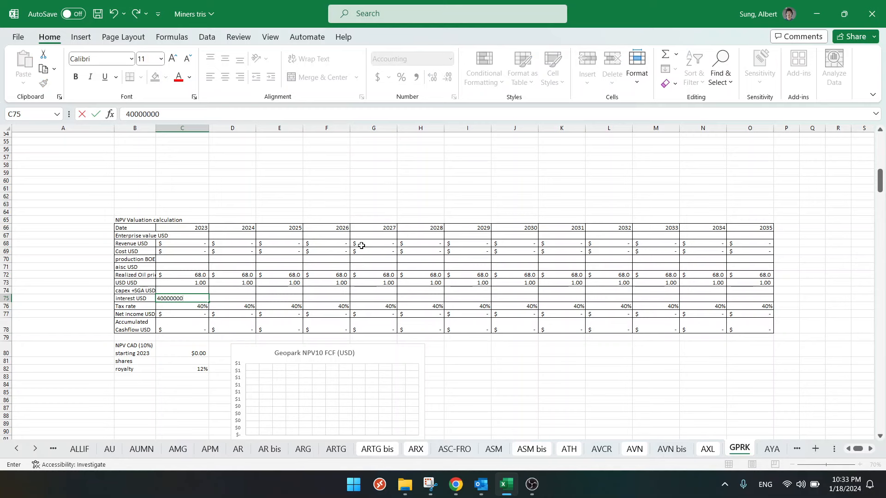
key("ctrl+Return")
key("ctrl+c")
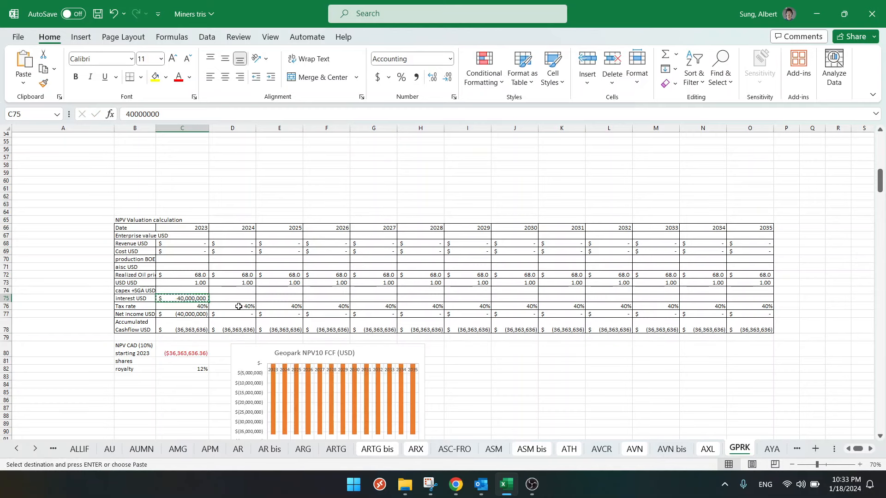
left_click_drag(232, 298, 735, 298)
key("ctrl+v")
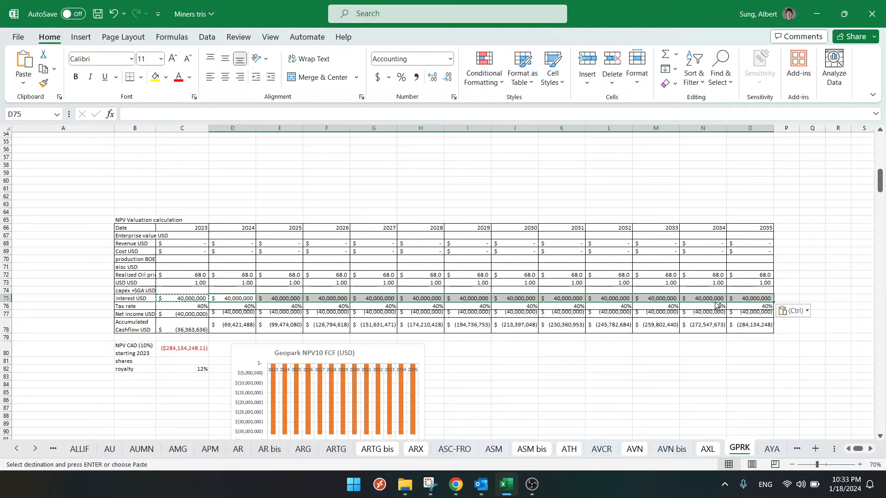
key("Escape")
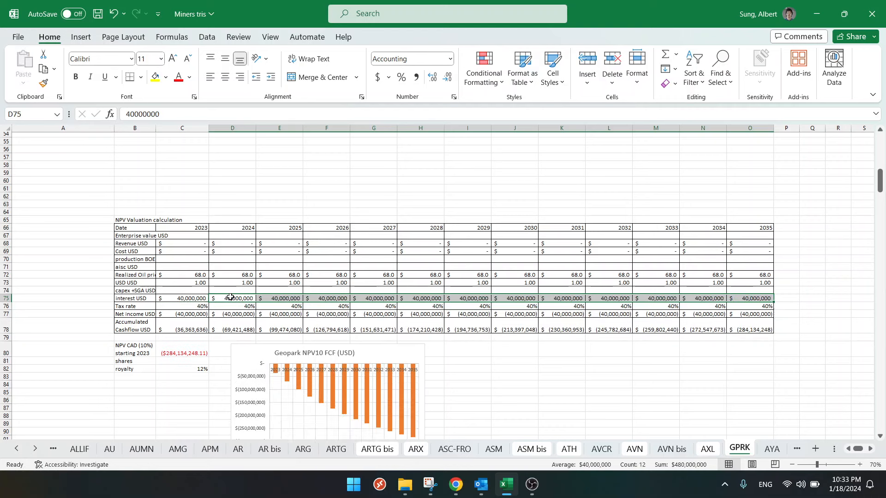
left_click(230, 297)
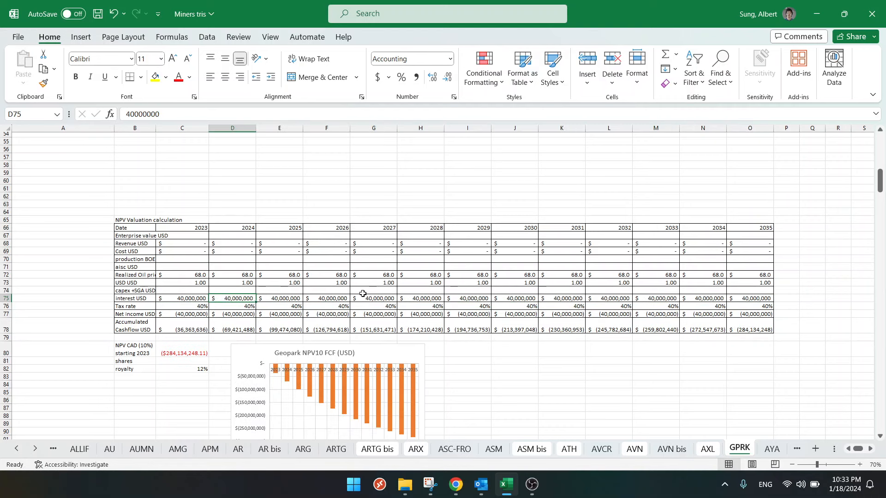
- Set the SGA (million USD) assumption with the formula =4*16
scroll(243, 296, "up", 9)
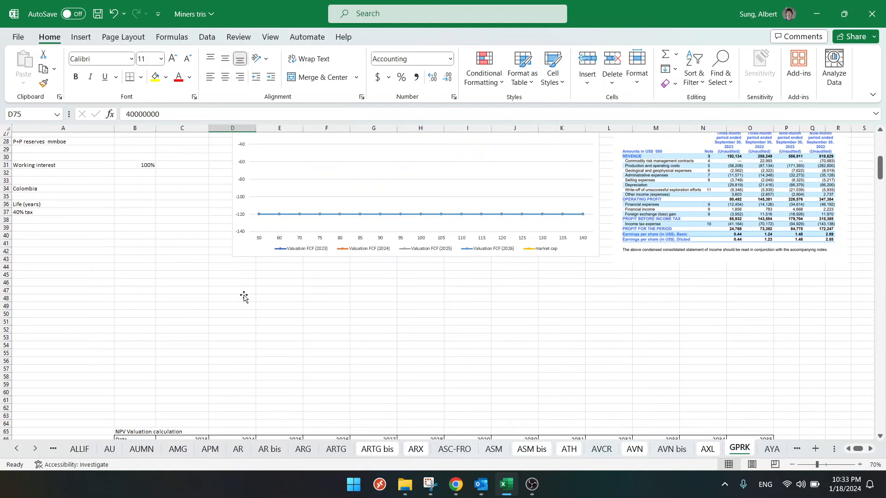
scroll(244, 297, "up", 6)
scroll(243, 296, "up", 1)
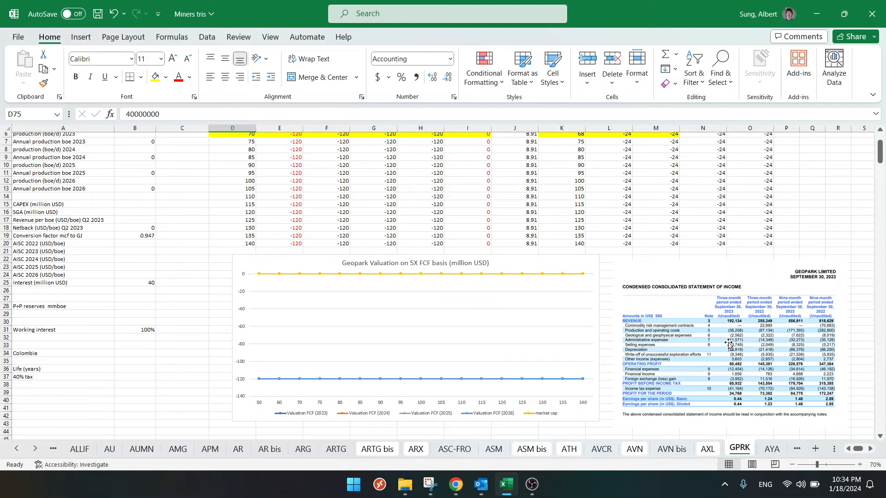
left_click(128, 214)
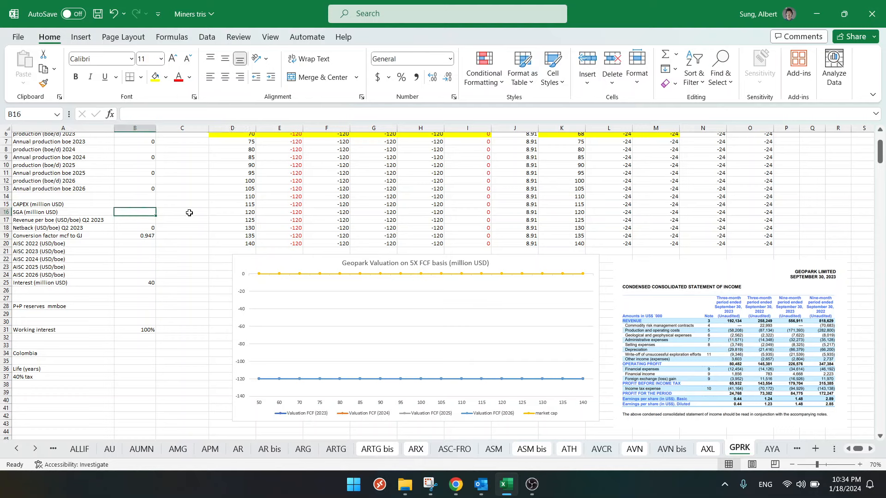
type("=4*15")
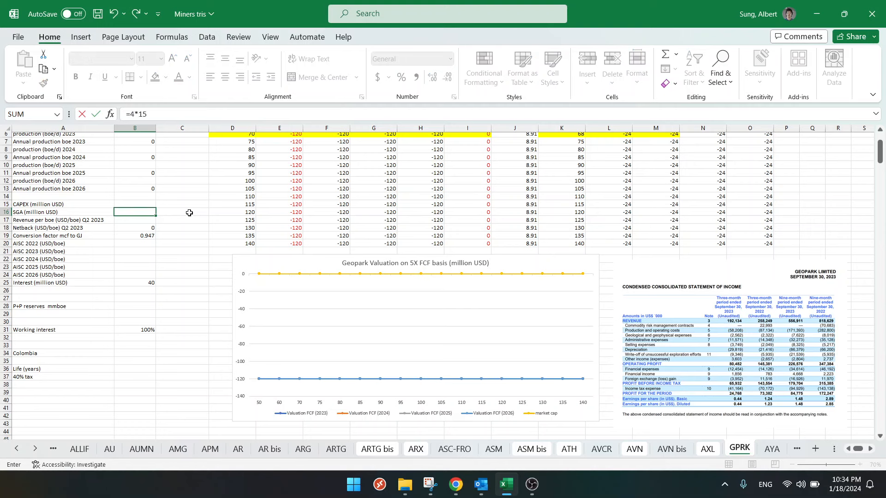
key("ctrl+Return")
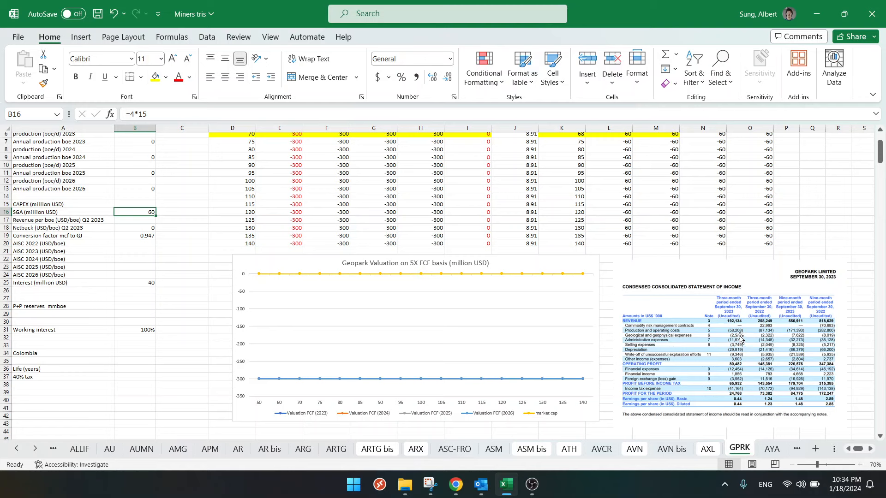
left_click(162, 115)
type("6")
key("Return")
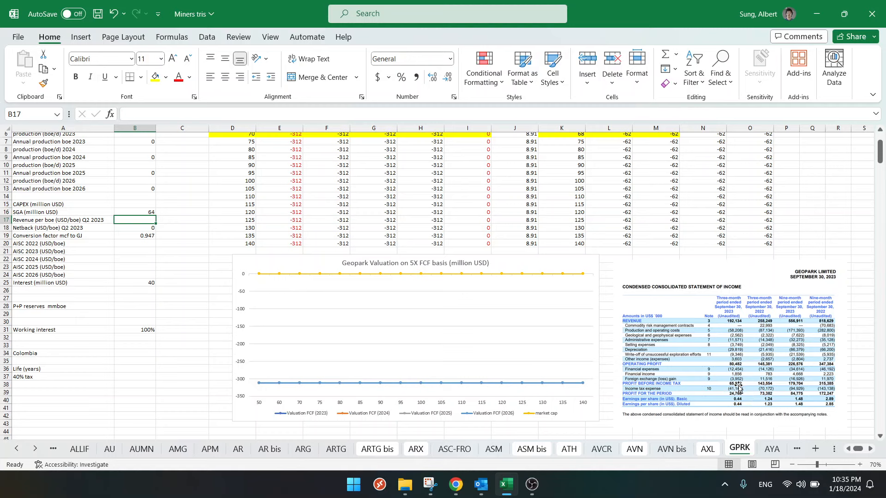
- Calculate the tax ratio =41/66 in the blank cell Q18 and format it as a number with one decimal place
left_click(804, 227)
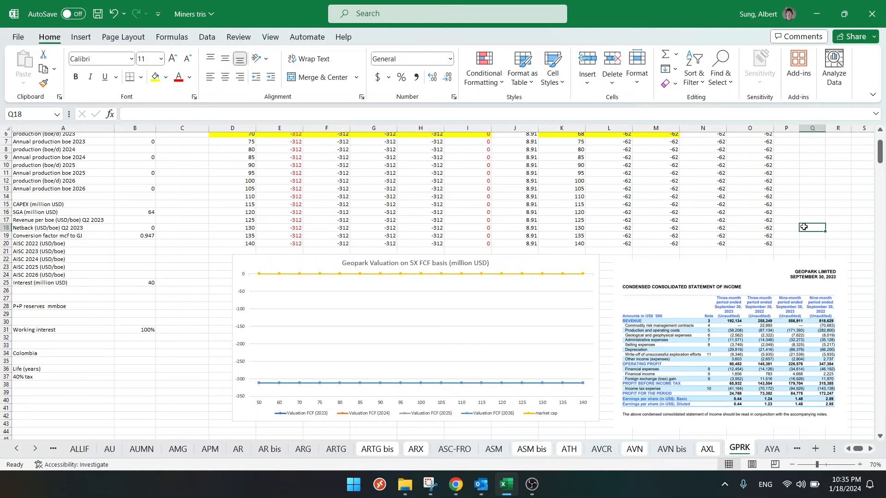
type("=41/66")
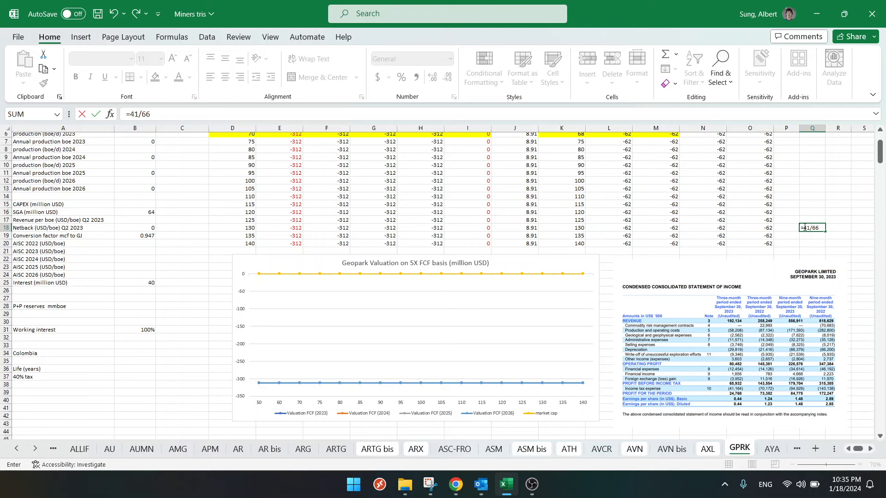
key("Return")
left_click(804, 227)
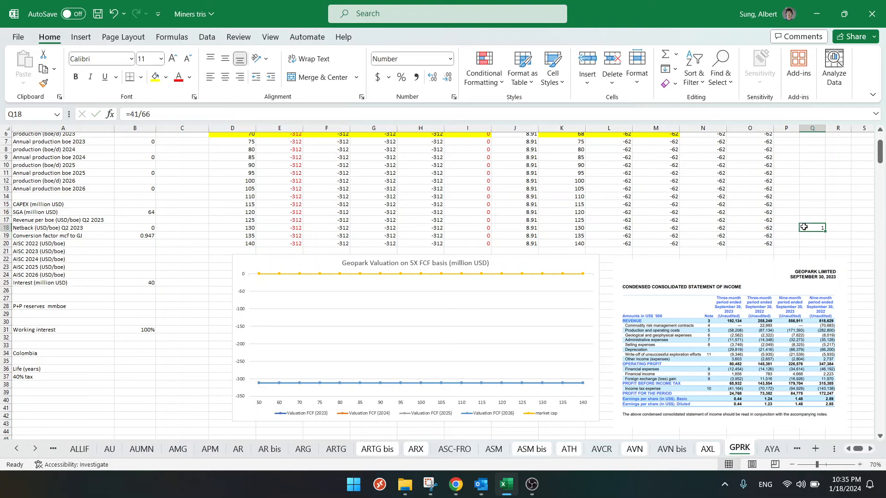
right_click(804, 227)
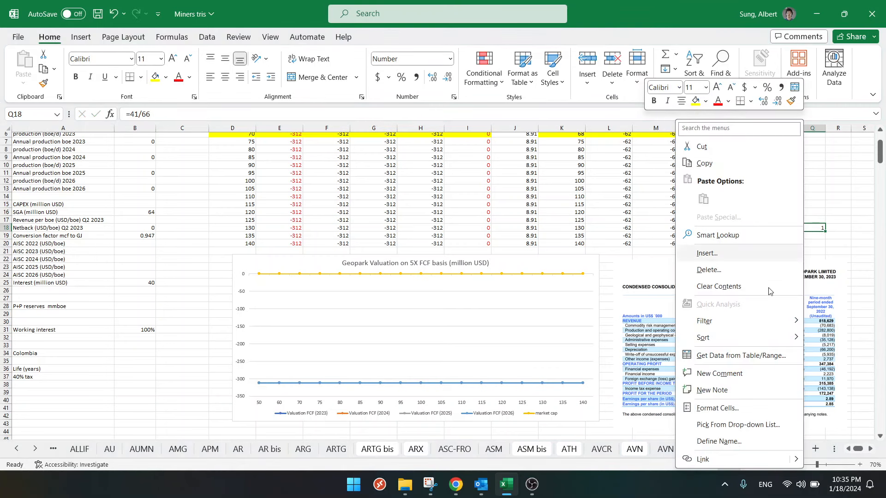
left_click(727, 413)
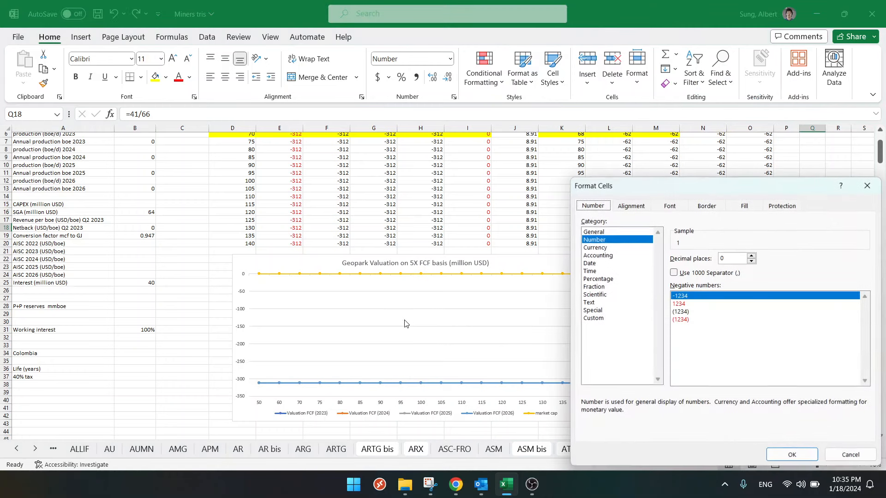
left_click(752, 256)
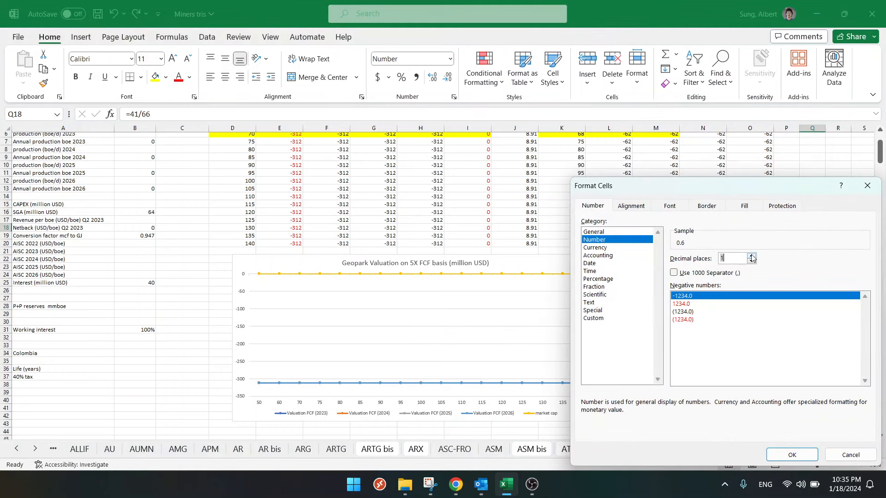
left_click(790, 455)
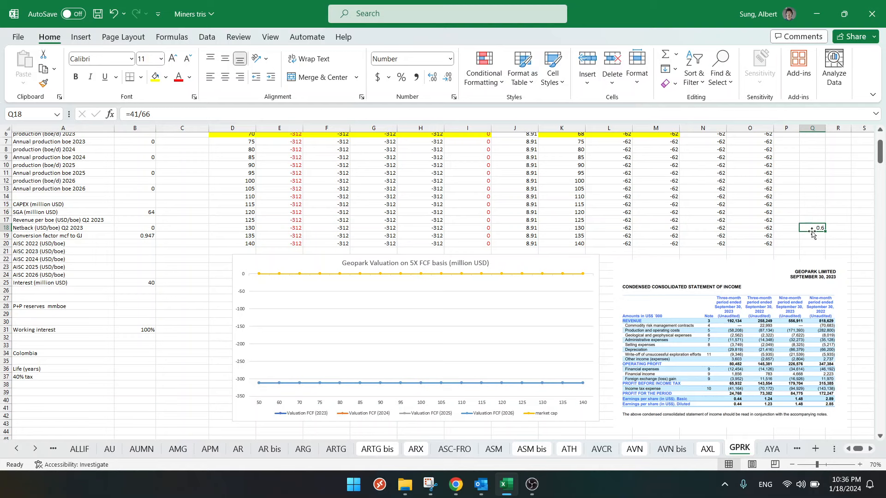
- Recalculate the tax ratio in Q18 as =143/315 and clear the cell
left_click_drag(130, 114, 217, 110)
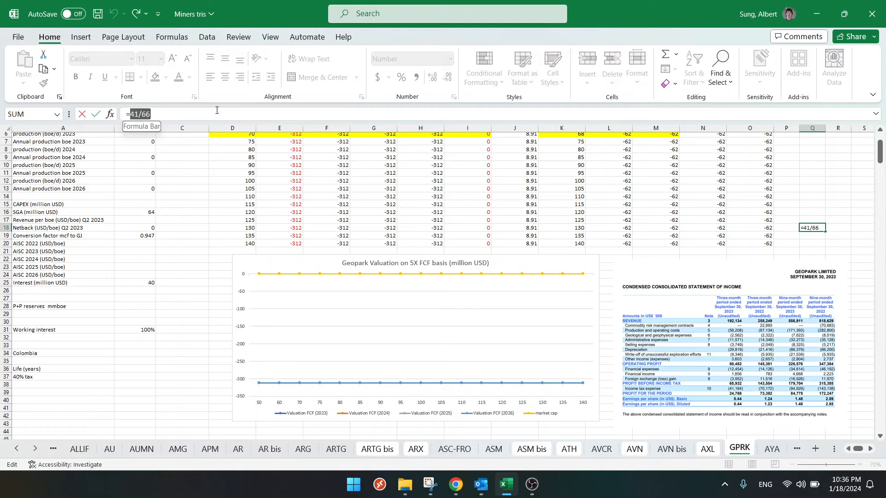
type("143/315")
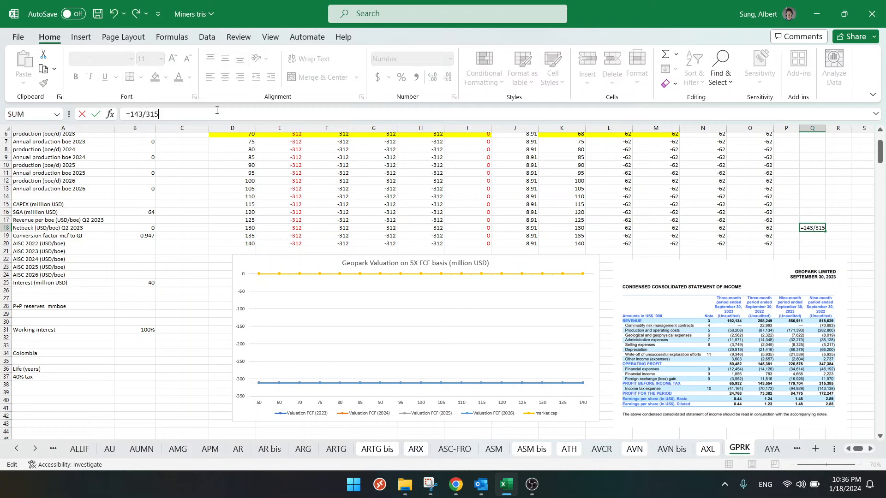
key("ctrl+Return")
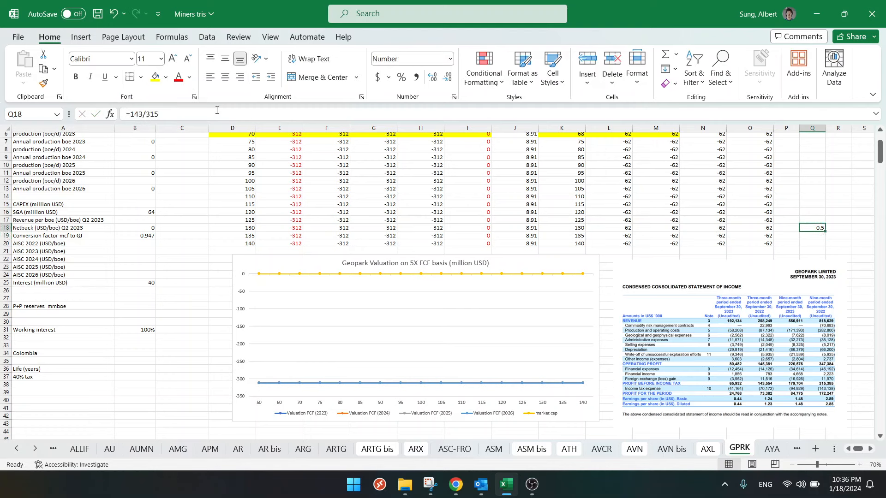
key("Delete")
- Review the tax note and the Valuation FCF formulas for 2023, 2024 and 2025 in the first price row
left_click(33, 377)
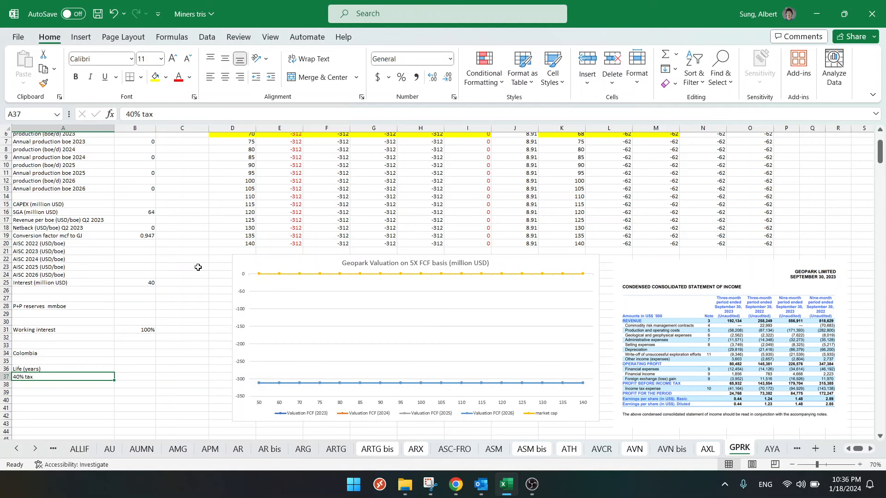
scroll(218, 251, "up", 2)
left_click(291, 185)
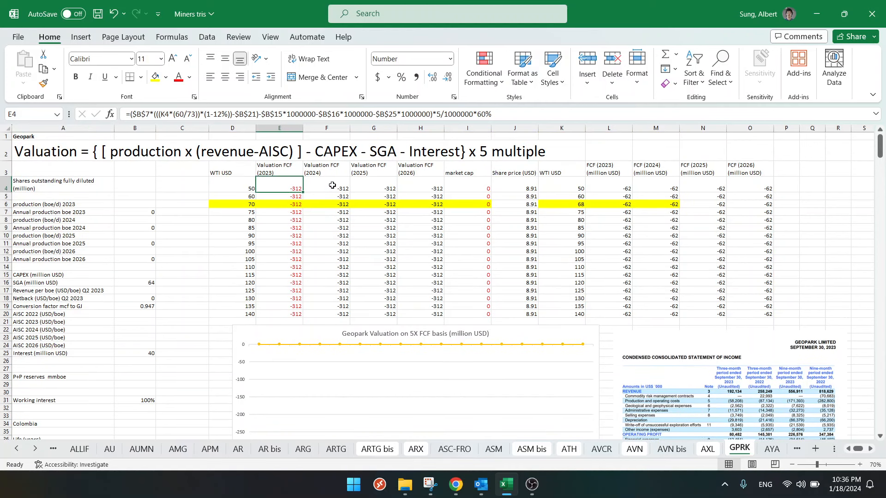
left_click(332, 185)
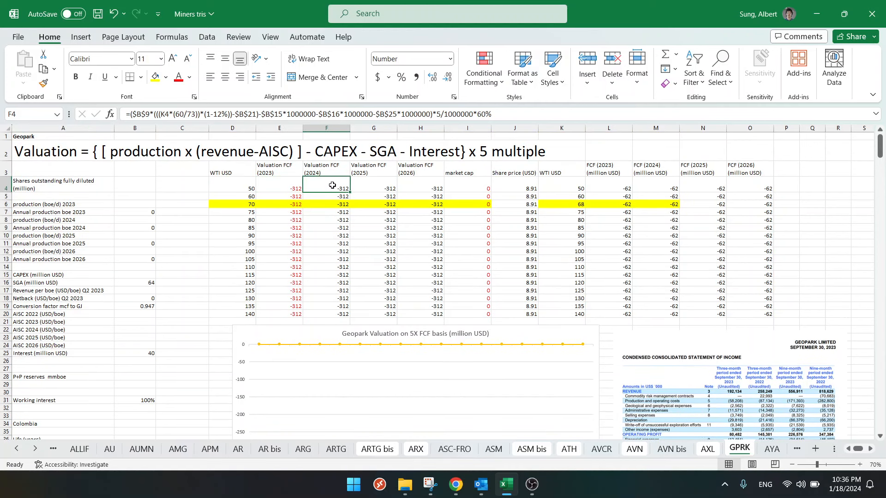
left_click(379, 185)
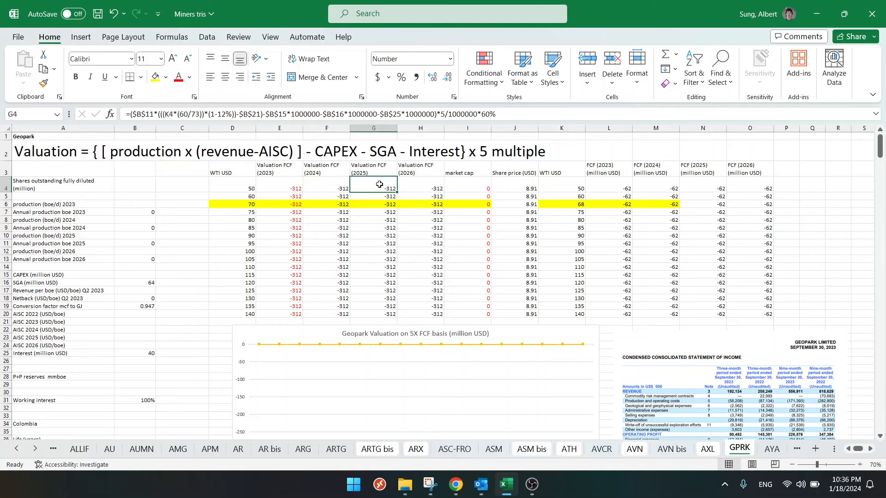
left_click(285, 185)
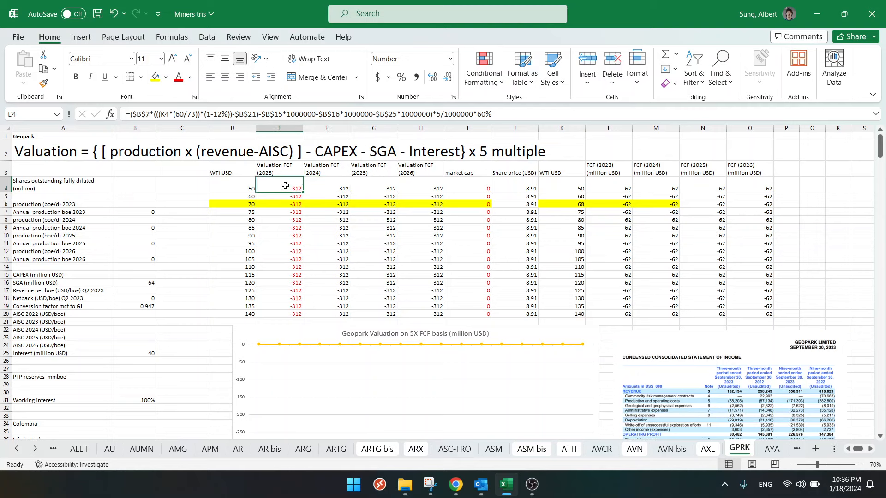
left_click(189, 225)
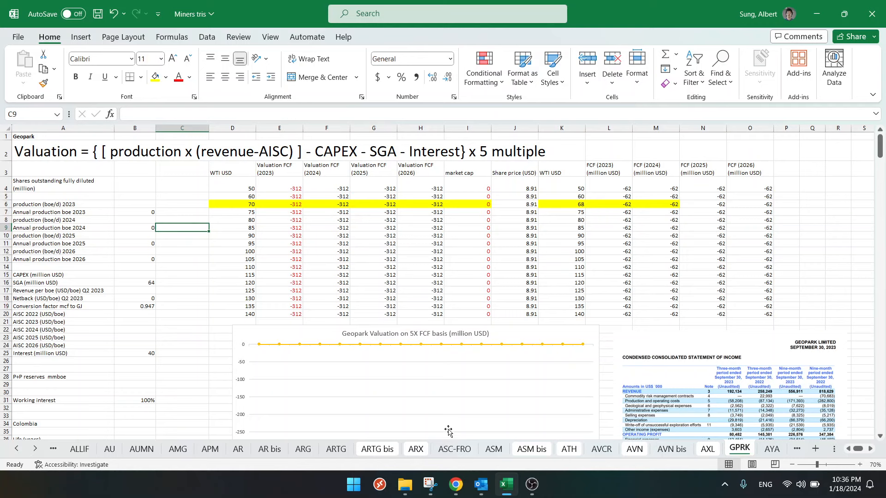
- Switch to the Q3 2023 financial statements PDF in Chrome and capture the condensed consolidated statement of financial position with Snipping Tool
left_click(455, 485)
scroll(363, 236, "down", 10)
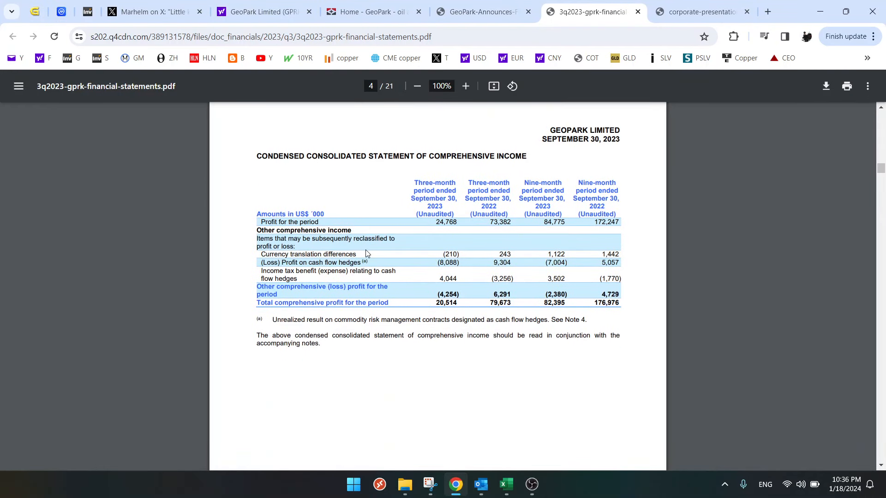
scroll(368, 259, "up", 1)
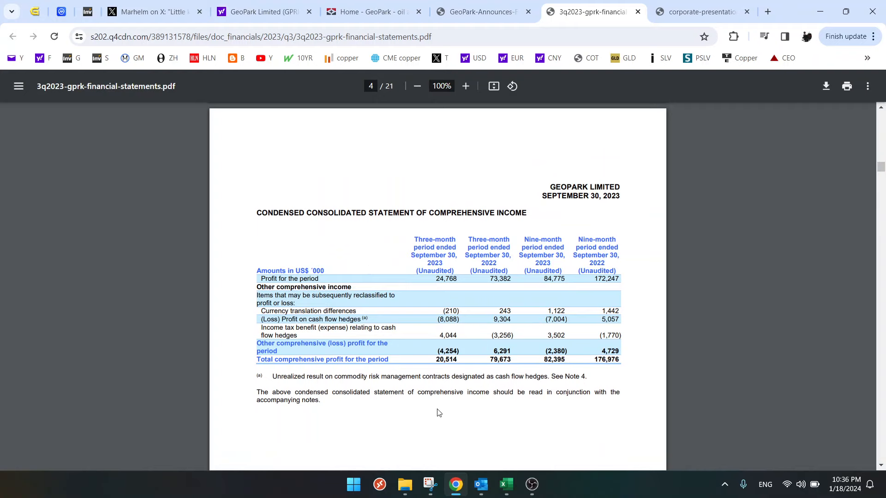
scroll(439, 411, "down", 10)
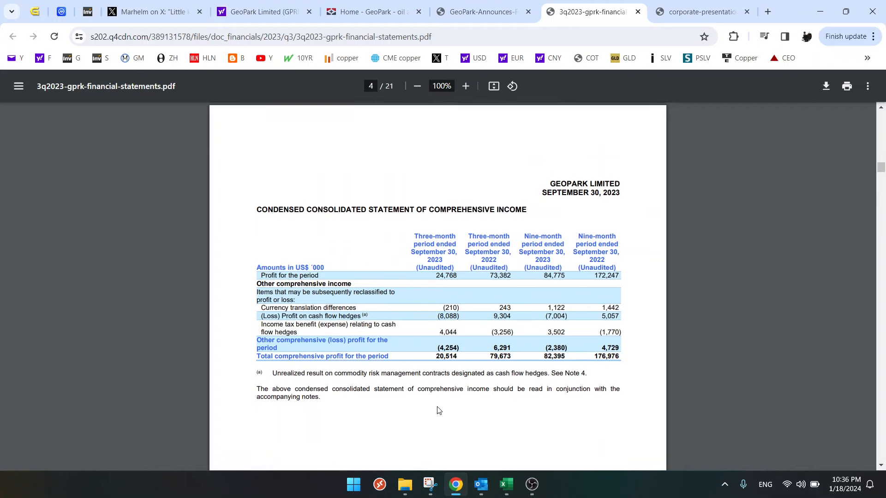
scroll(440, 406, "down", 1)
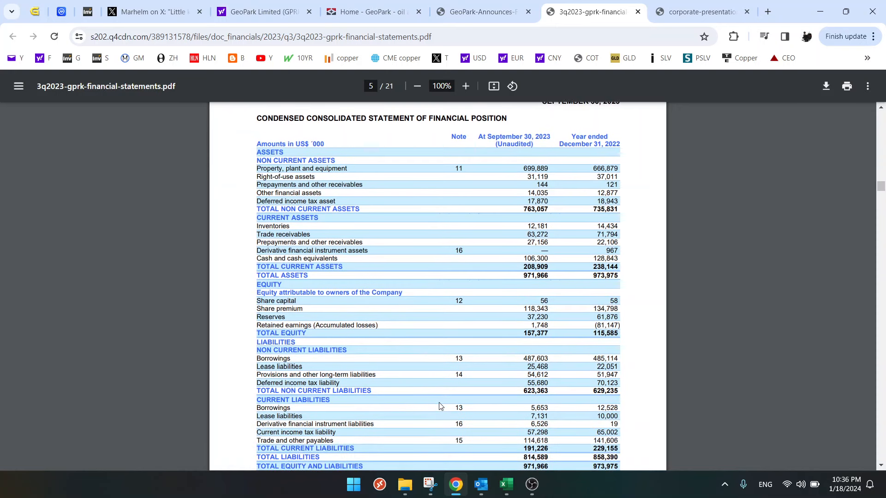
scroll(445, 389, "down", 3, "ctrl")
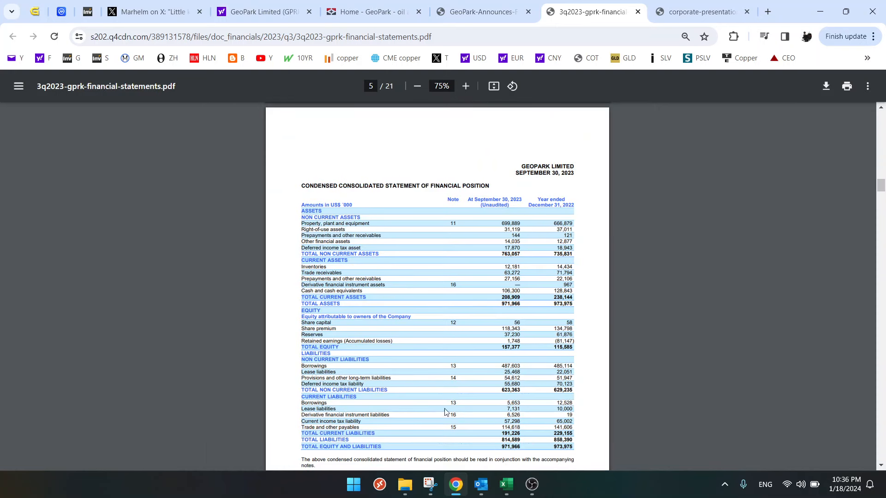
left_click(430, 484)
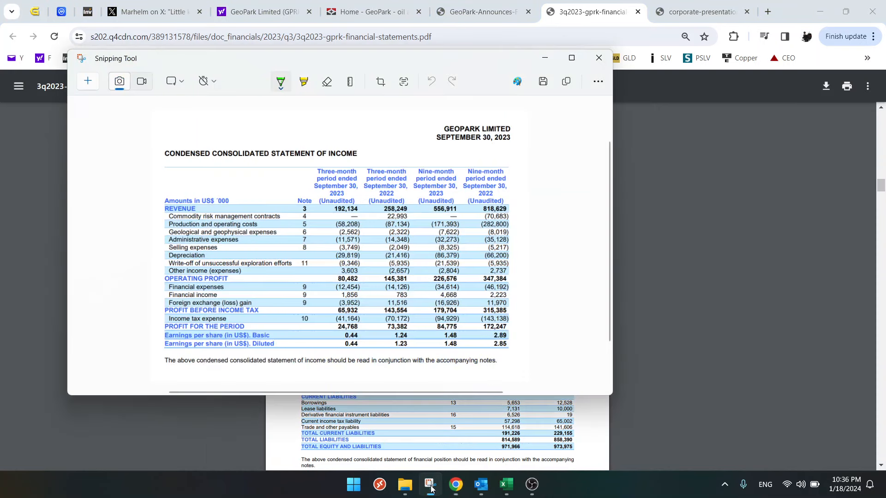
left_click(87, 85)
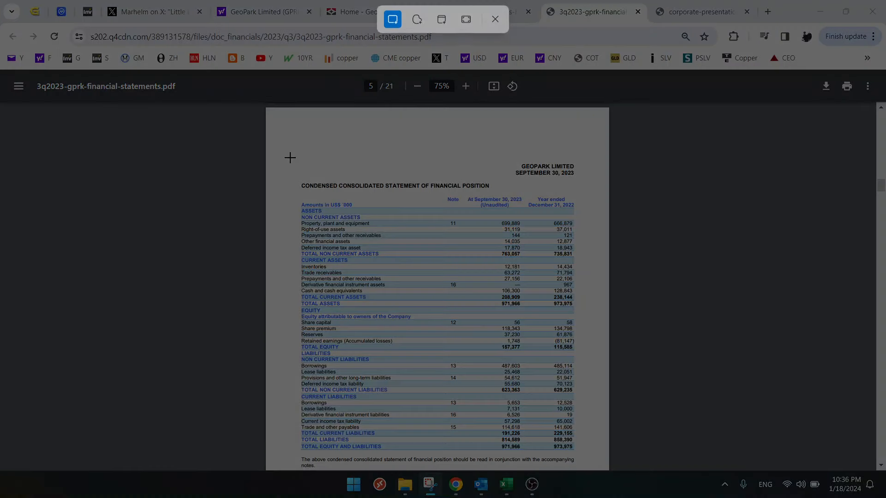
left_click_drag(282, 149, 583, 457)
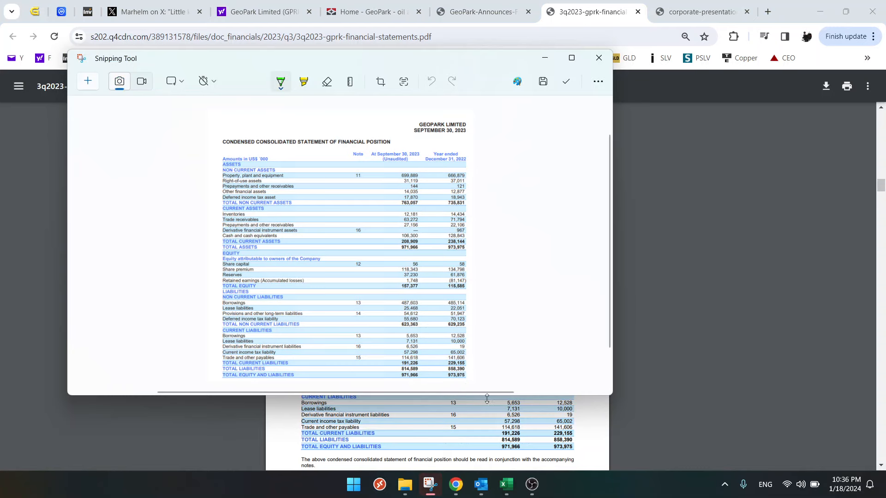
- Switch to Excel and paste the captured statement of financial position below the income statement picture on the GPRK sheet
left_click(511, 485)
scroll(644, 346, "down", 9)
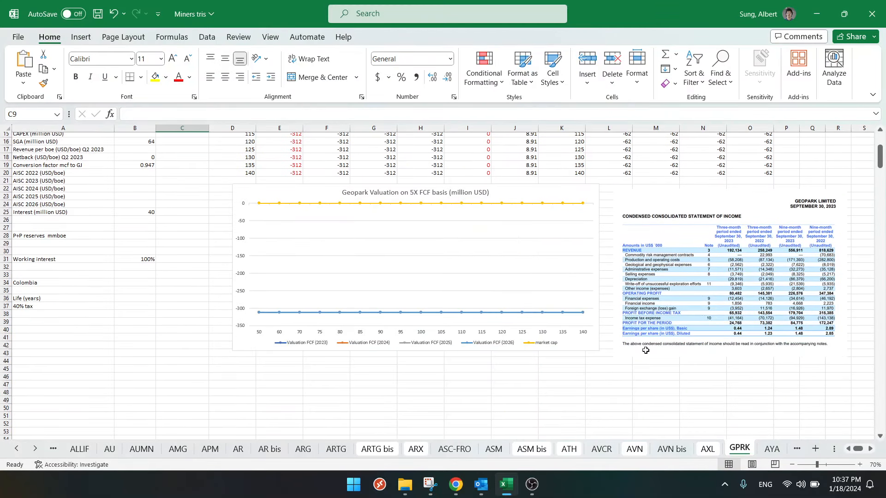
left_click(635, 269)
key("ctrl+v")
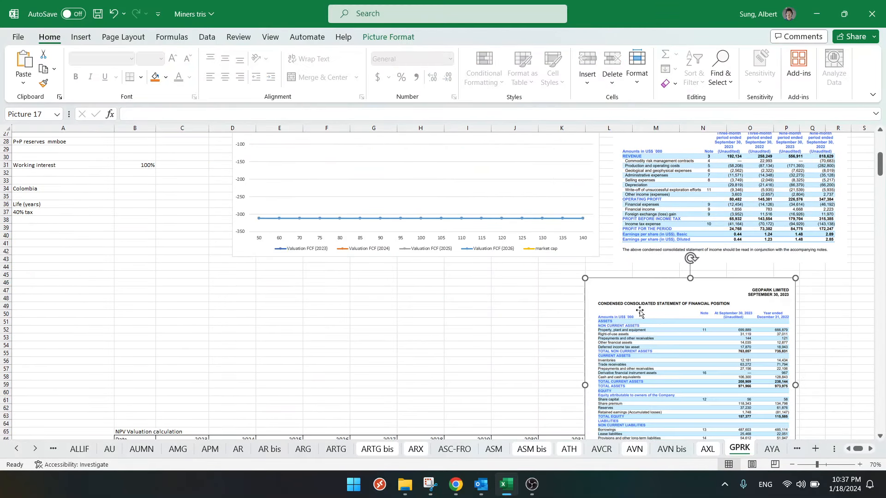
- Shrink the statement of financial position picture and move it below the income statement picture on the GPRK sheet
left_click_drag(637, 298, 746, 188)
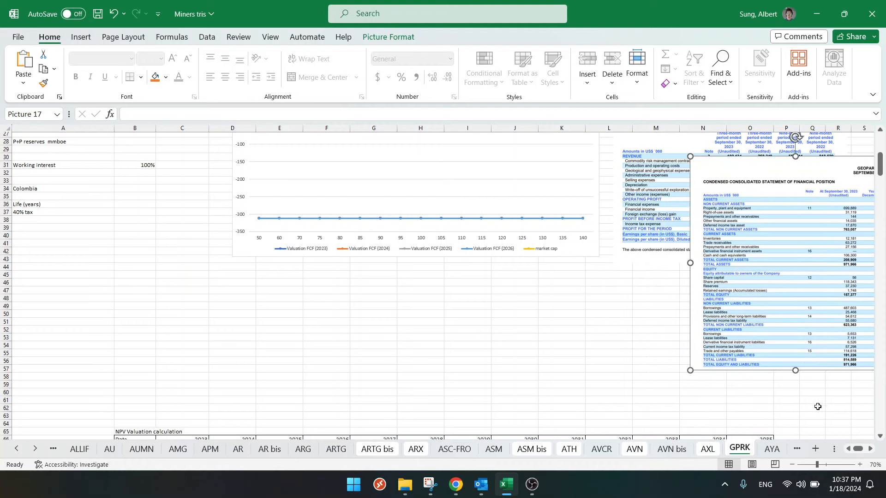
left_click_drag(779, 258, 104, 318)
left_click_drag(16, 220, 57, 261)
left_click_drag(84, 312, 56, 281)
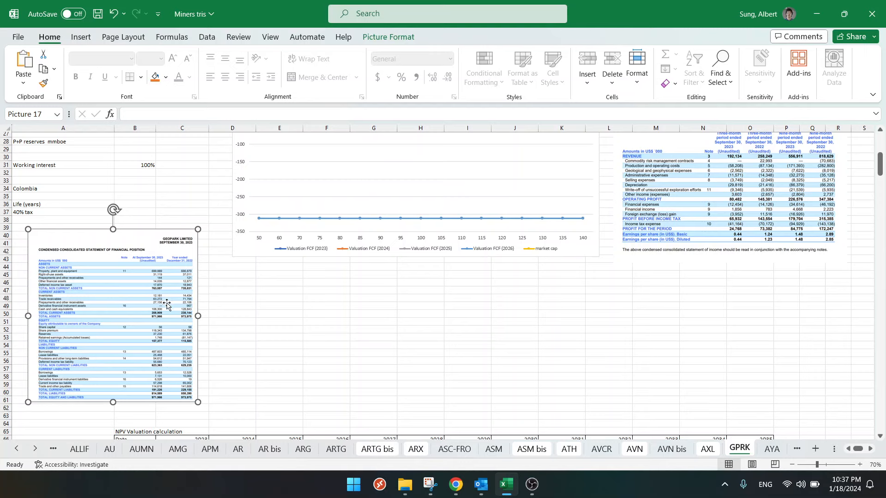
left_click_drag(199, 407, 215, 423)
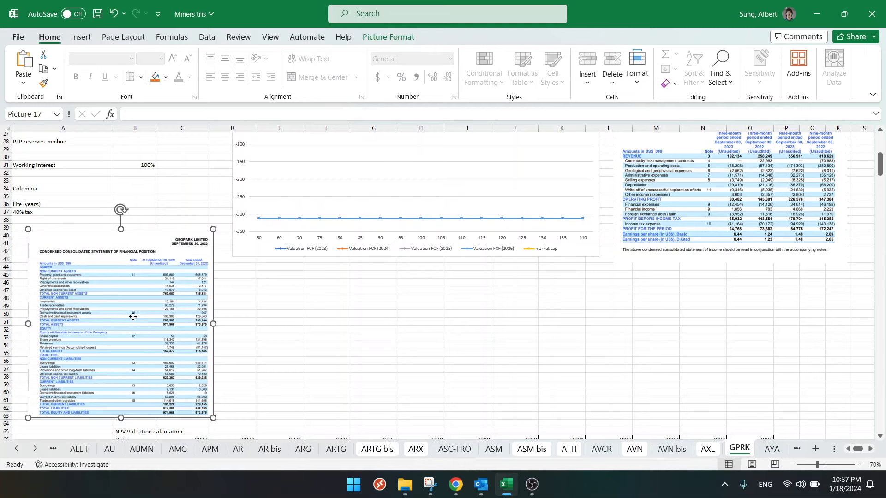
left_click_drag(120, 309, 716, 315)
- Shrink the income statement picture and align the statement of financial position picture directly beneath it
scroll(715, 310, "up", 6)
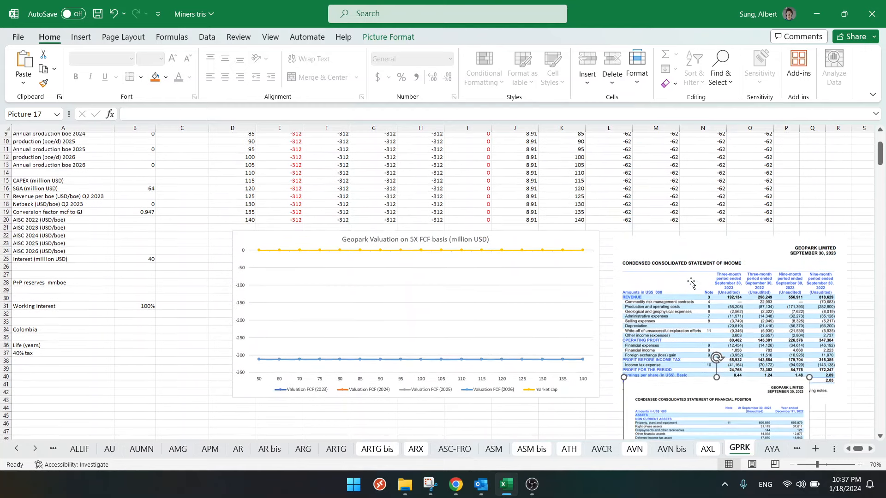
left_click(652, 268)
left_click_drag(613, 237, 646, 250)
scroll(668, 334, "down", 3)
left_click_drag(672, 339, 655, 317)
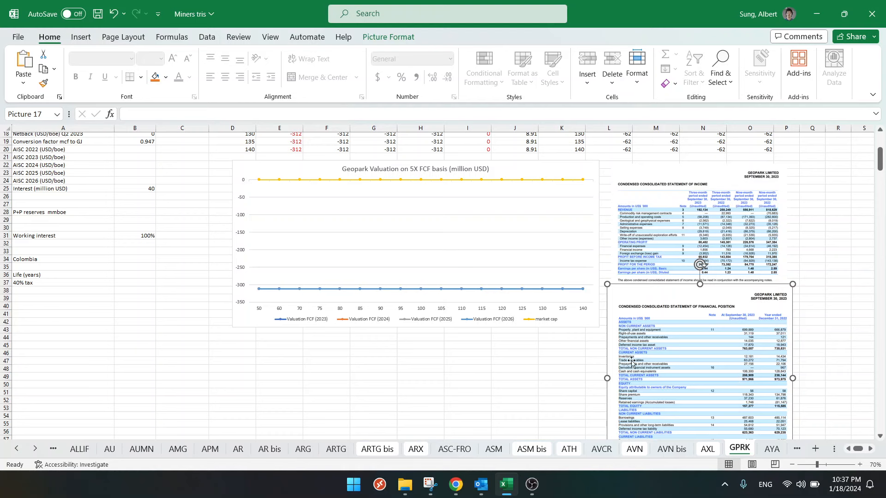
- Enter =-209000000 as the 2023 enterprise value in C67 of the NPV Valuation calculation
scroll(324, 325, "down", 7)
left_click(188, 352)
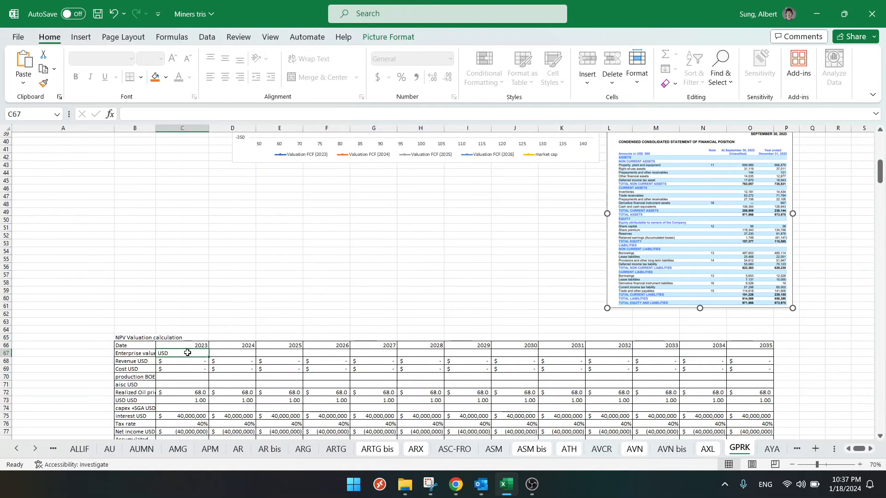
type("=")
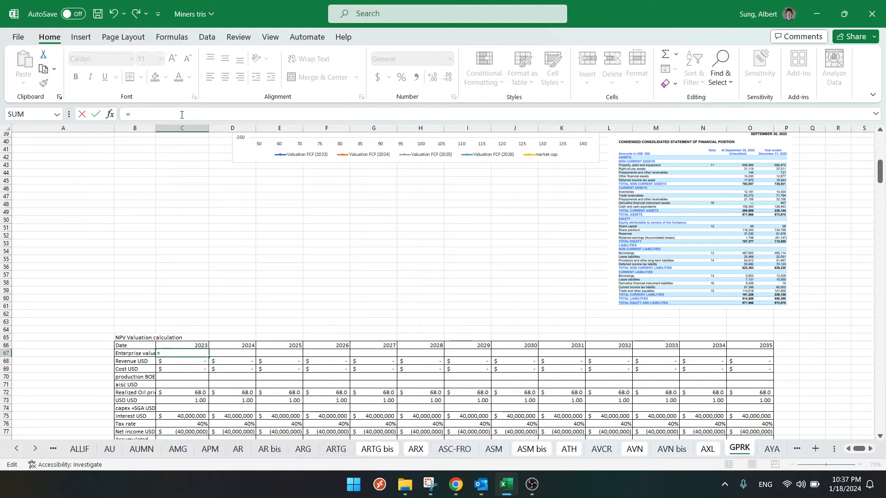
type("-209000000")
key("Return")
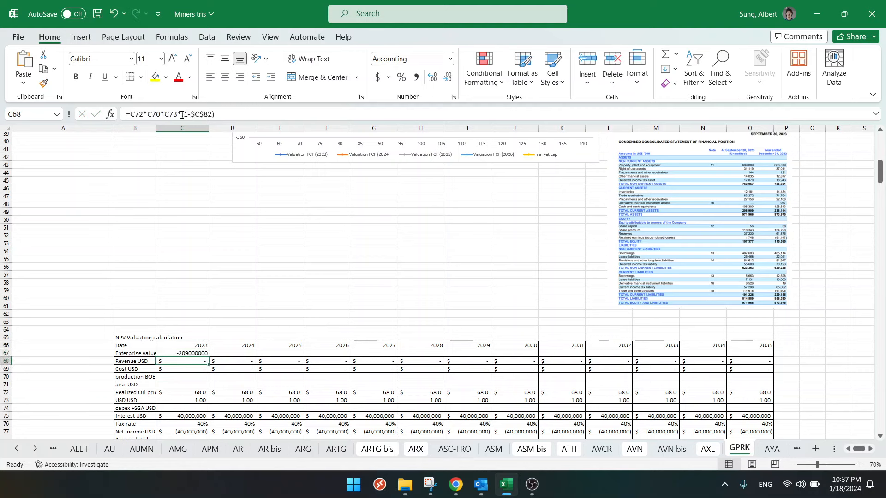
- Add total liabilities to the enterprise value in C67, making the formula =-209000000+815000000
key("Up")
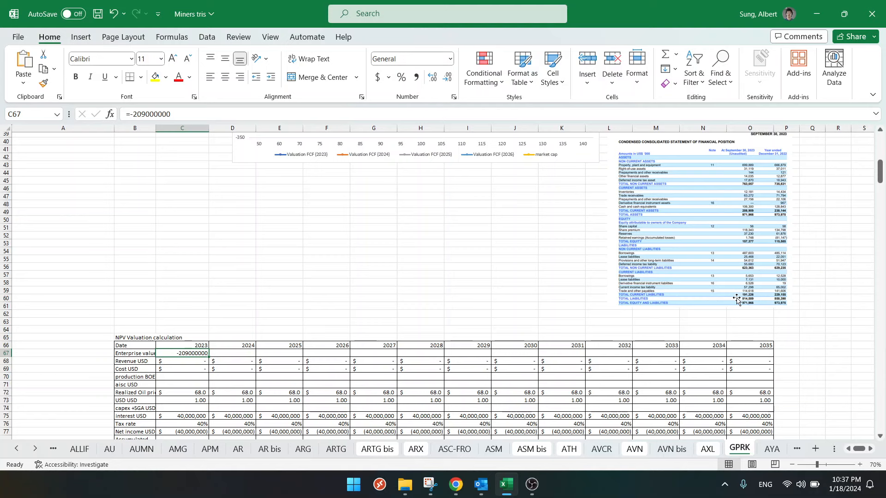
left_click(214, 113)
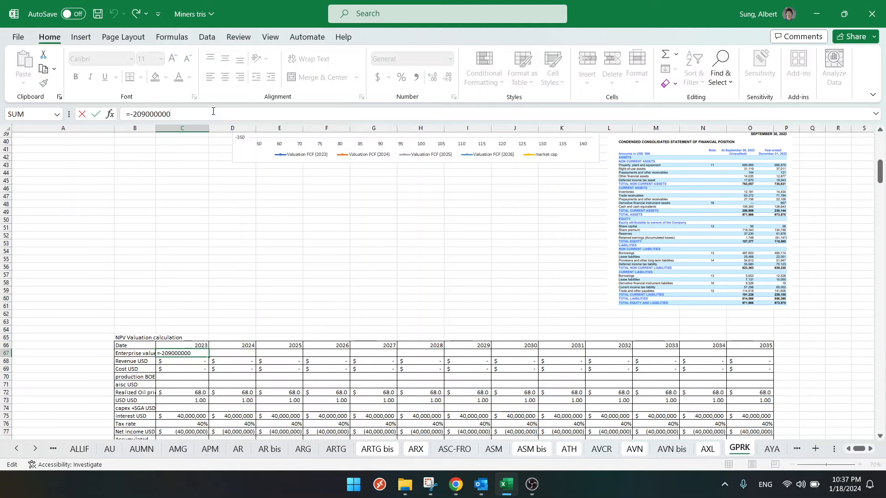
type("+815000")
type("000")
key("Return")
key("Up")
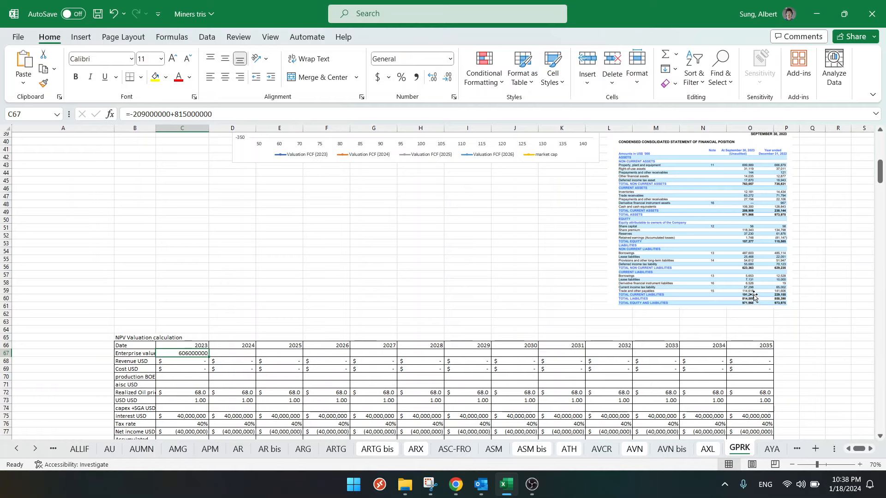
- Switch to Chrome and read the Marhelm post on X about GPRK together with its replies
left_click(456, 485)
left_click(157, 14)
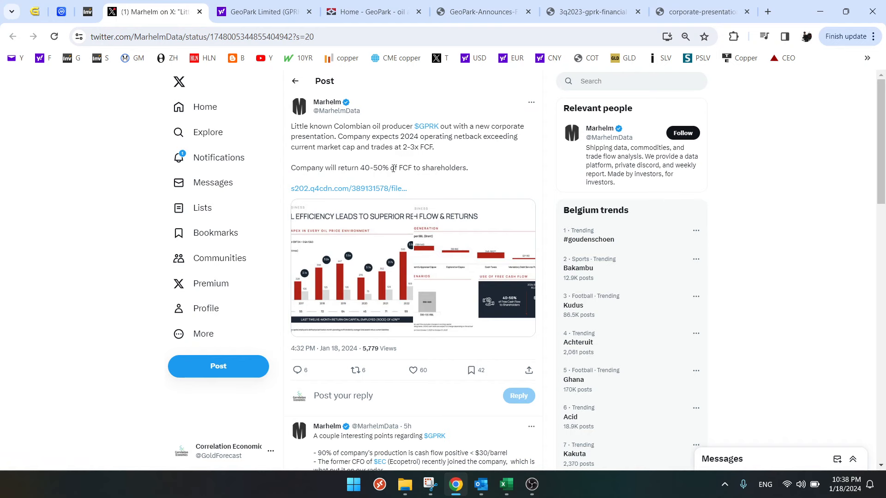
scroll(393, 169, "down", 3)
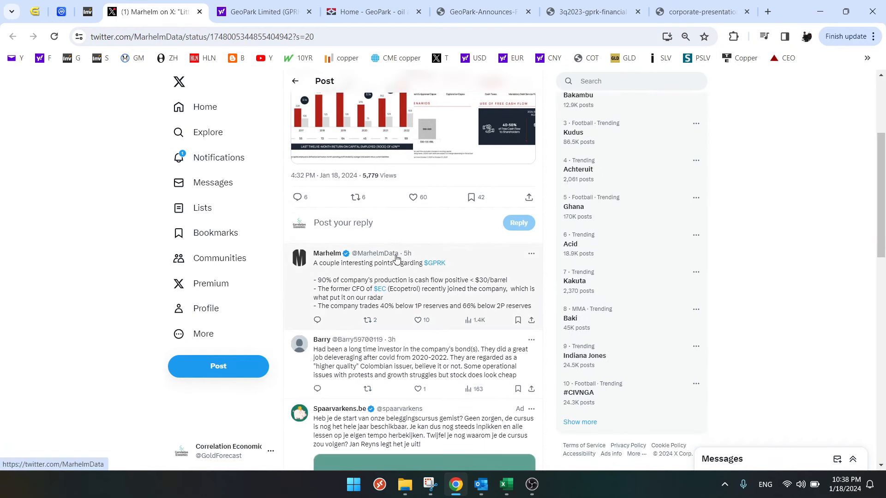
scroll(443, 193, "up", 3)
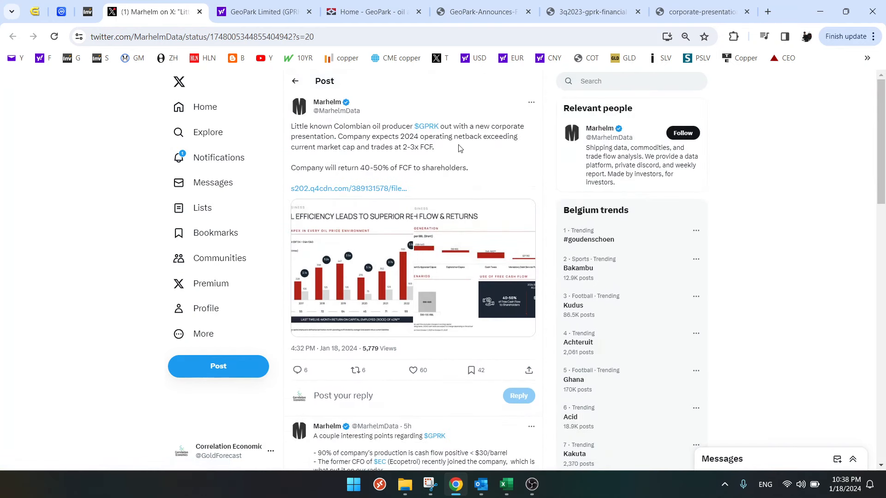
scroll(427, 169, "down", 3)
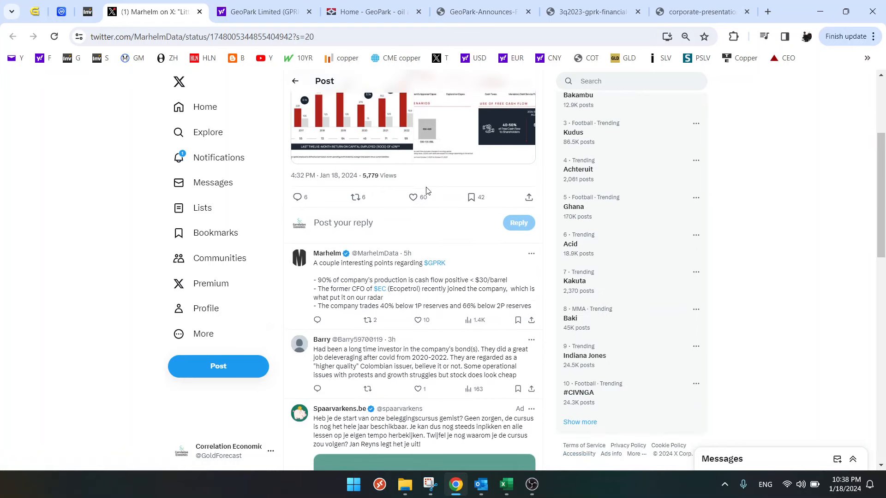
scroll(341, 299, "down", 2)
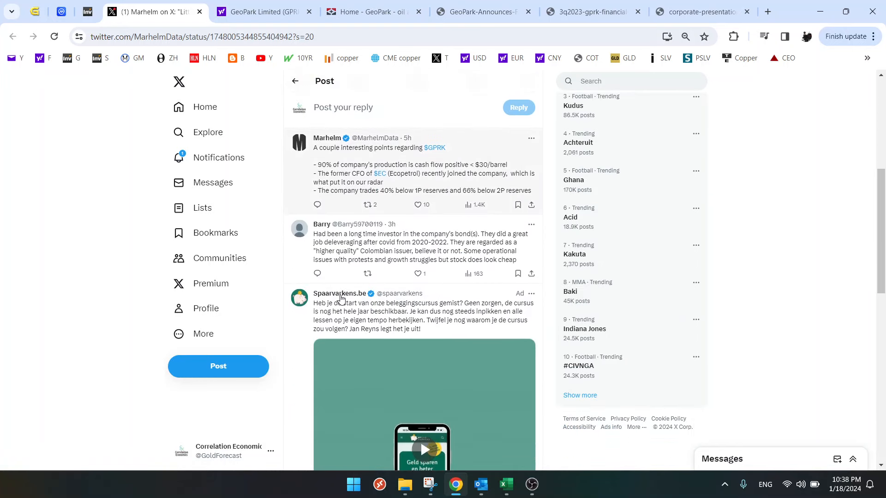
mouse_move(340, 299)
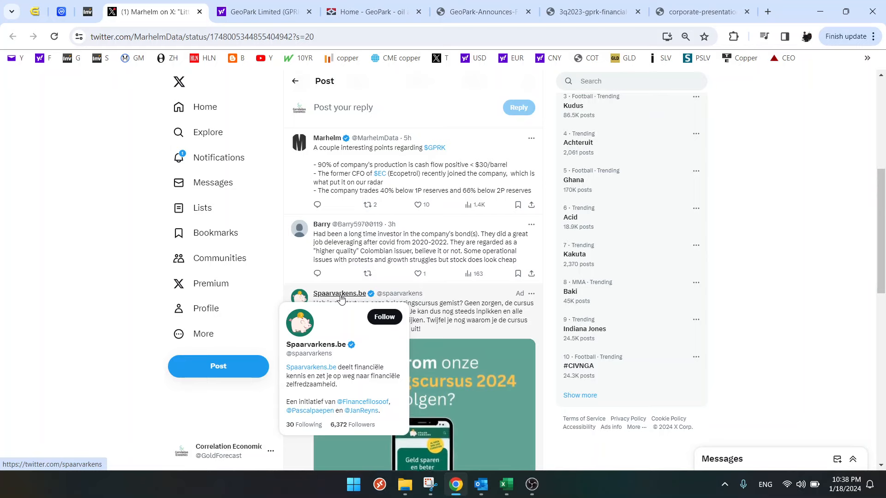
scroll(341, 299, "down", 5)
scroll(341, 295, "down", 4)
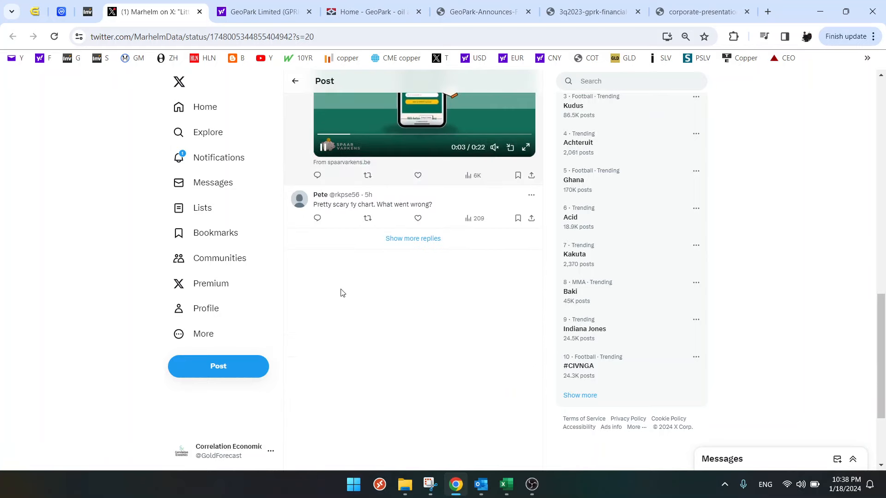
scroll(340, 293, "up", 15)
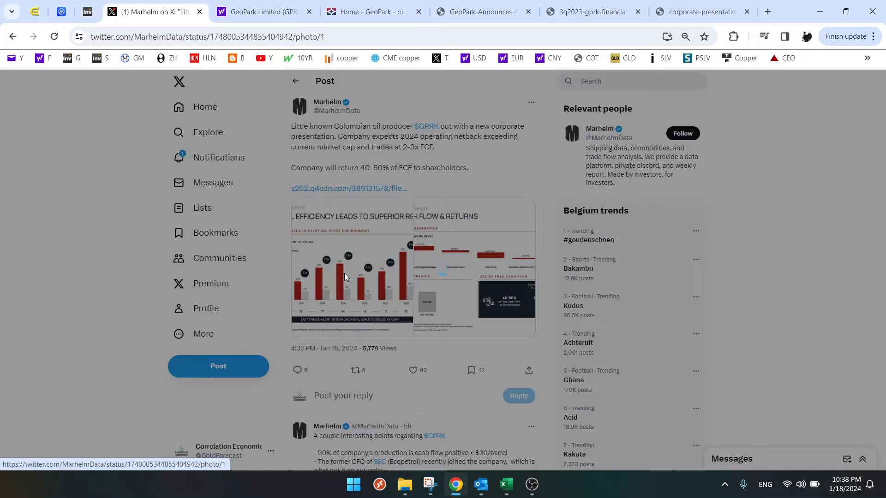
- Examine the post's slide on cost and capital efficiency, and open Marhelm's follow-up reply with further points on GPRK
left_click(345, 276)
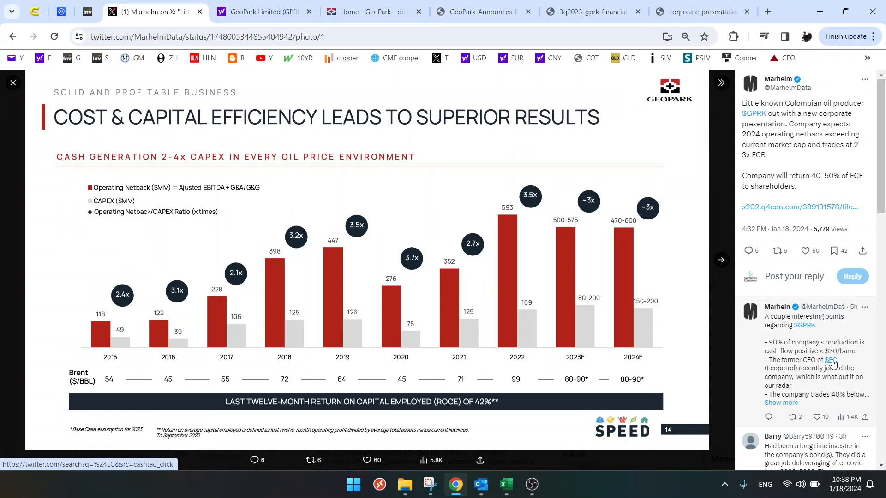
scroll(832, 363, "down", 2)
scroll(812, 347, "down", 2)
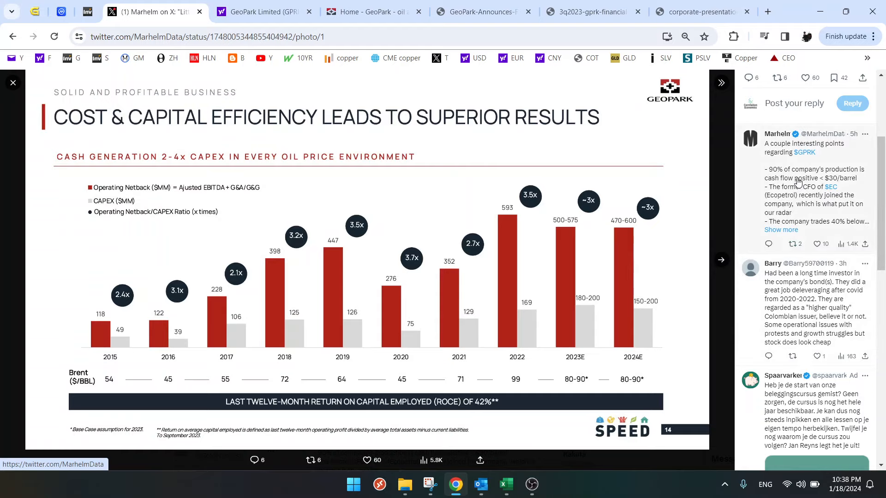
left_click(787, 232)
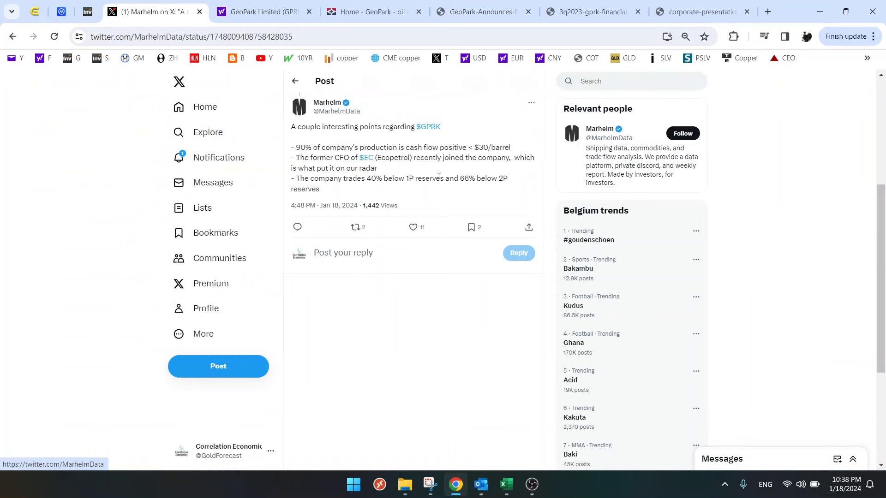
scroll(439, 176, "up", 5)
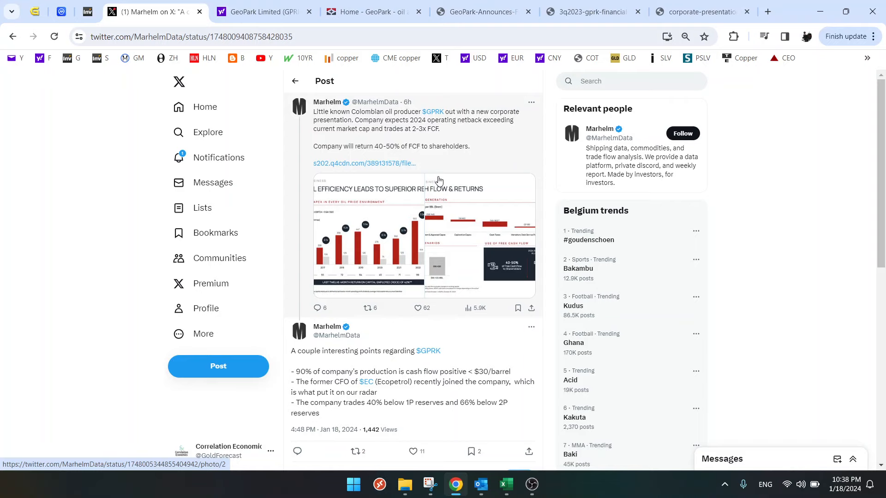
scroll(441, 179, "down", 5)
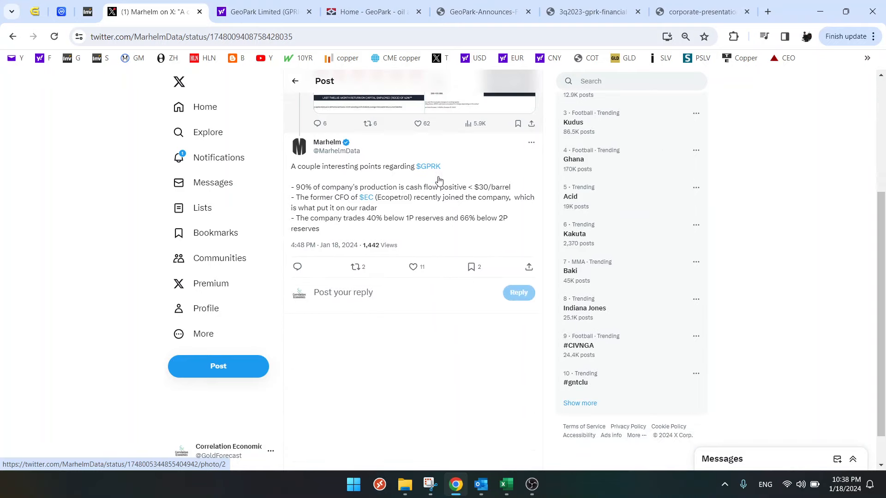
scroll(441, 179, "up", 5)
- Return to Marhelm's original GPRK post and read through its text and replies again
left_click(377, 138)
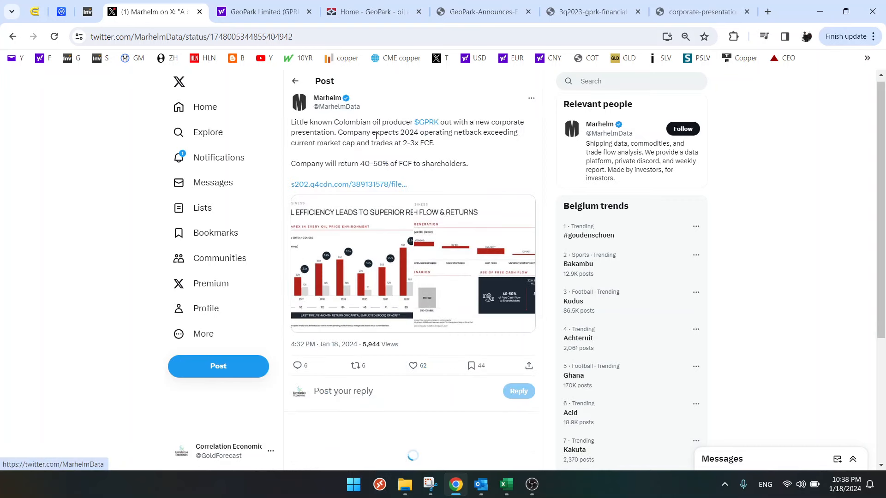
scroll(386, 298, "down", 4)
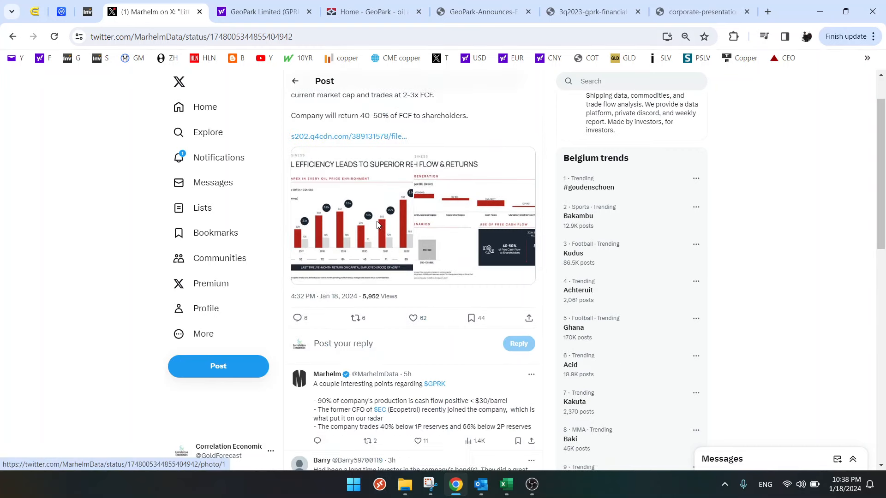
scroll(404, 365, "down", 8)
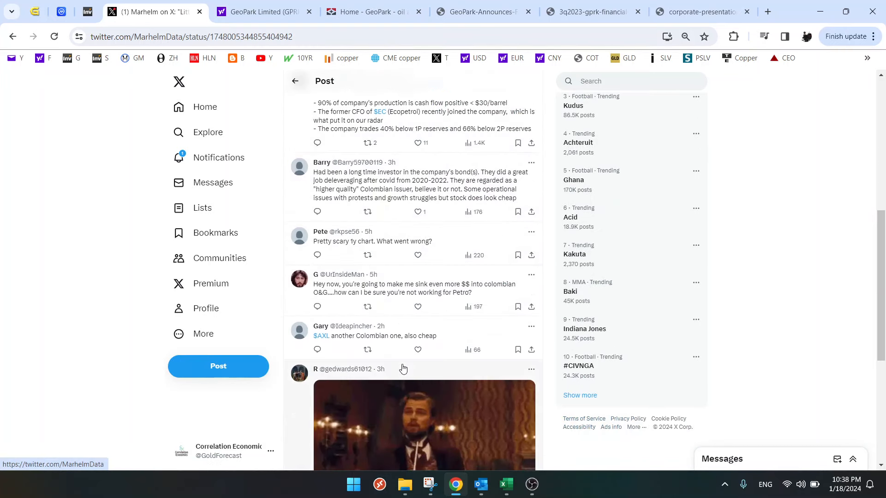
scroll(406, 361, "up", 12)
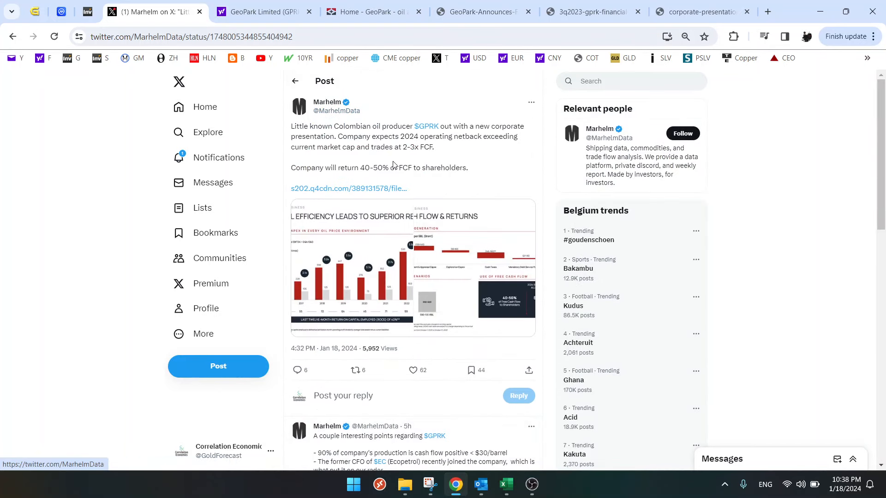
scroll(394, 318, "down", 2)
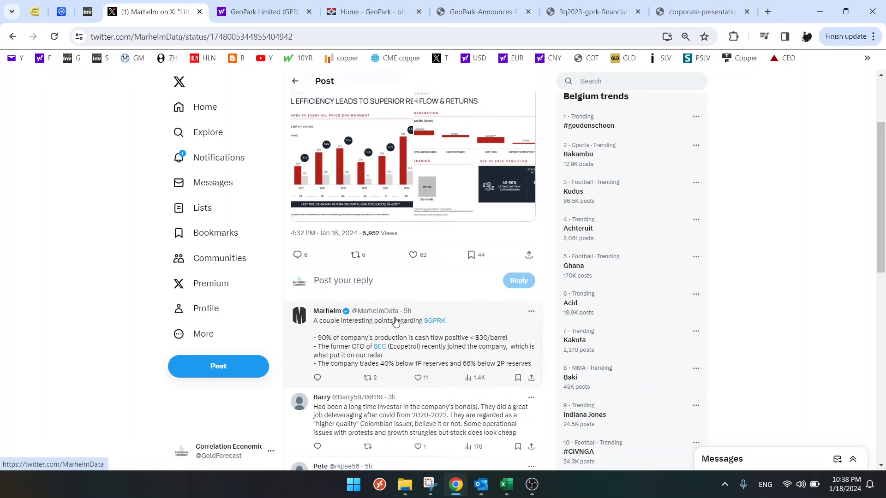
scroll(397, 348, "up", 2)
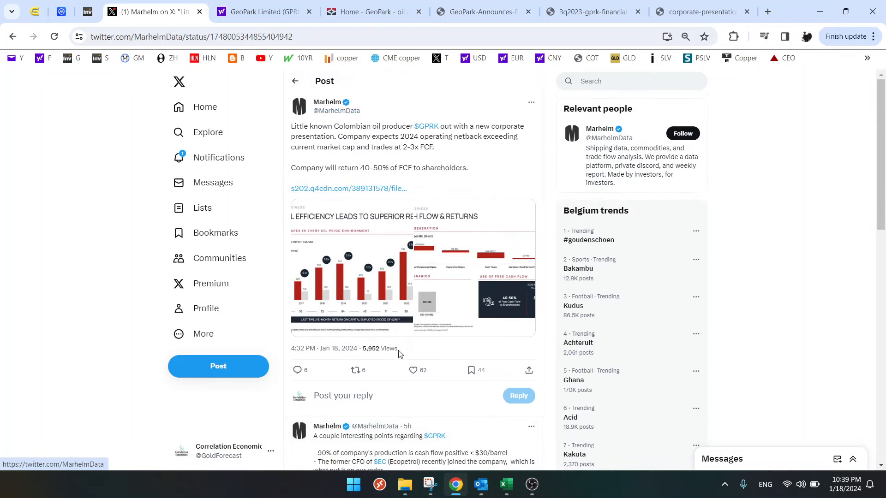
- Highlight the words on market cap and operating netback in the GPRK post while examining its valuation claim
left_click_drag(318, 149, 356, 149)
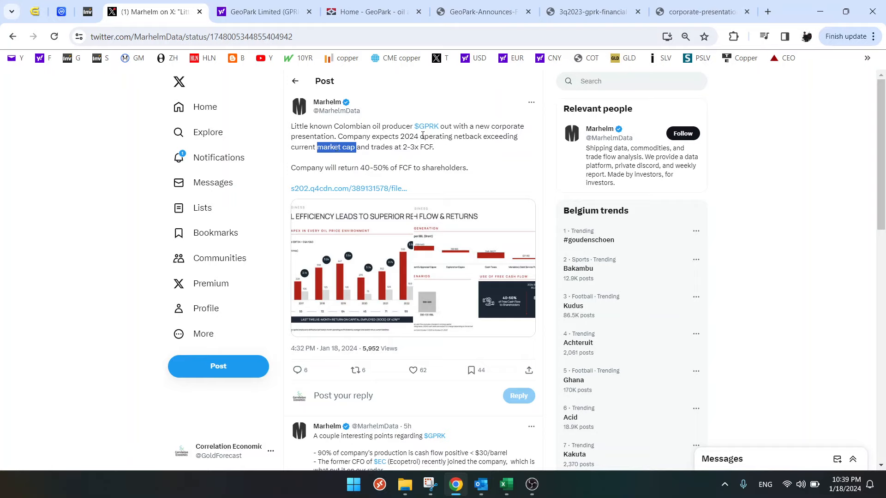
left_click_drag(421, 137, 496, 139)
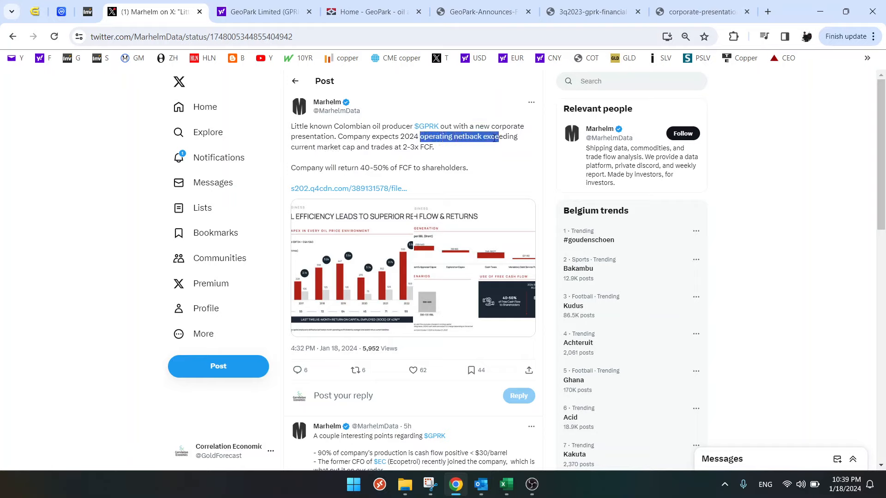
left_click_drag(318, 149, 373, 150)
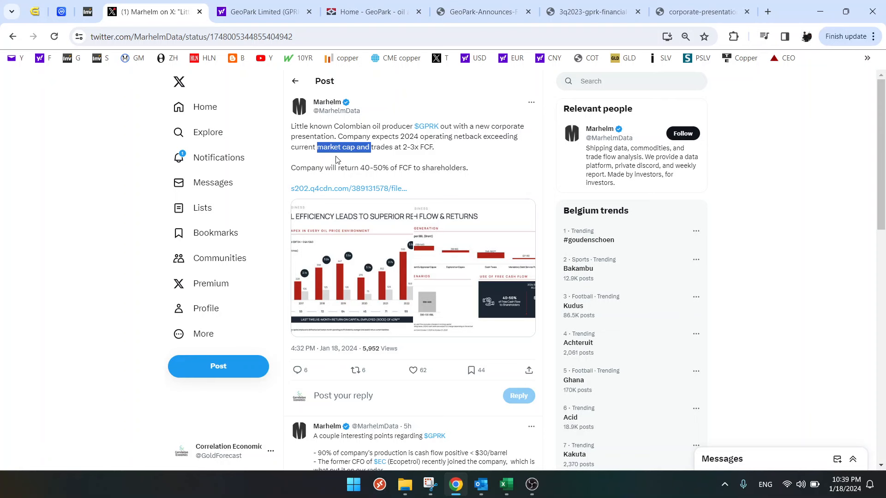
- Switch to Excel to view the enterprise value formula in C67, and return to the GPRK post in Chrome
left_click(506, 485)
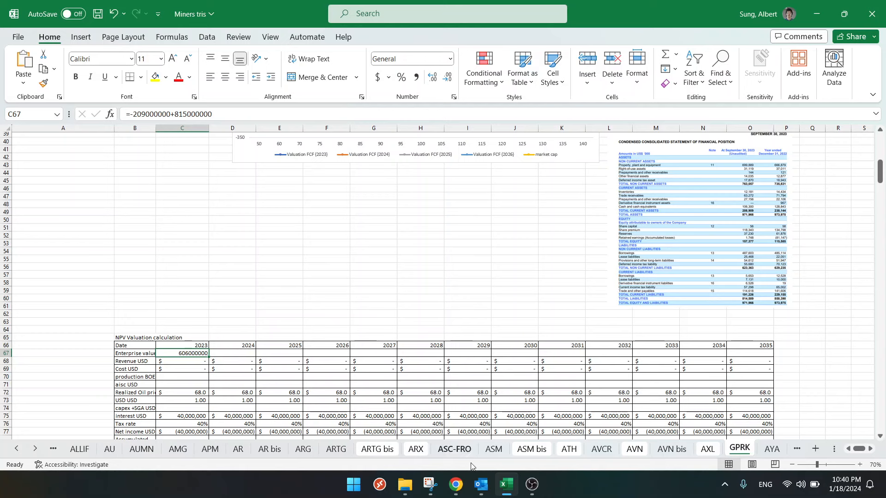
left_click(455, 485)
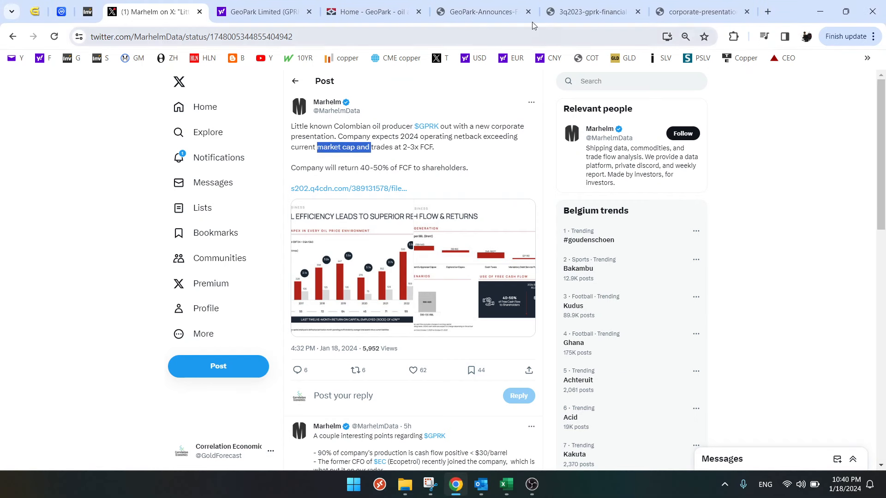
- Examine the statements of financial position and changes in equity in GeoPark's Q3 2023 financial statements PDF
left_click(590, 11)
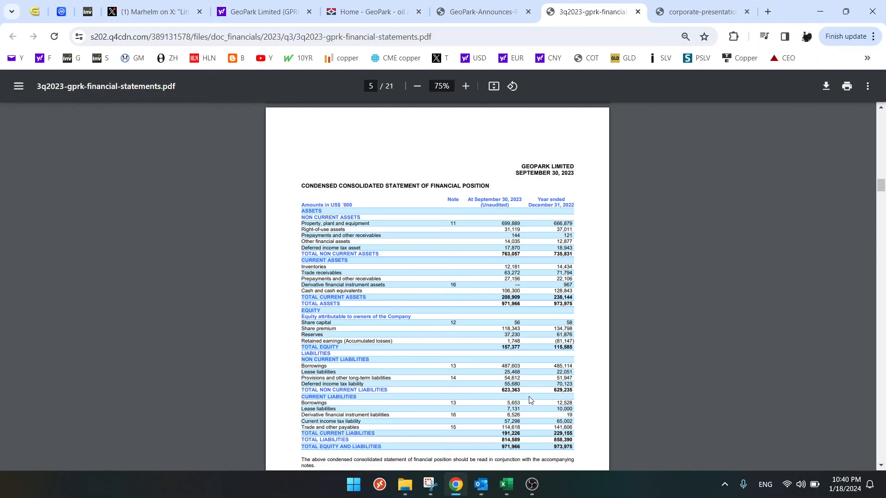
scroll(531, 400, "down", 10)
scroll(531, 401, "down", 2)
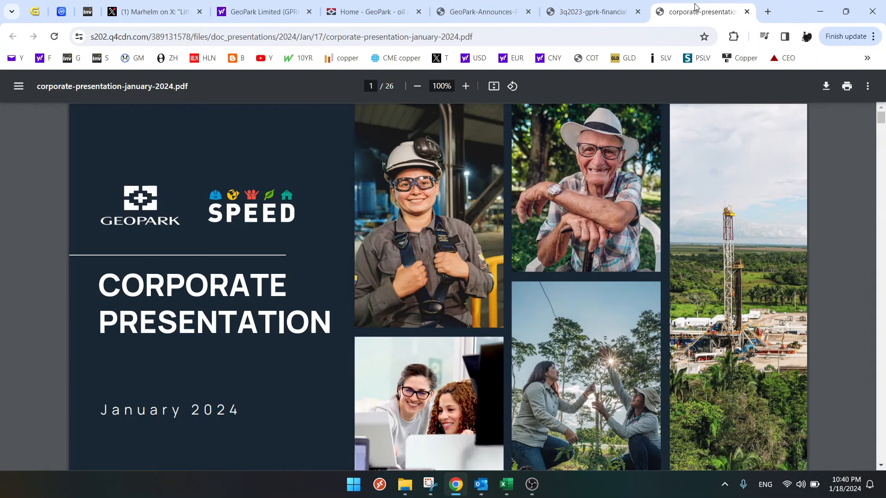
- Search the January 2024 corporate presentation for "shares" and examine the slide on returning value to shareholders
left_click(697, 11)
key("ctrl+f")
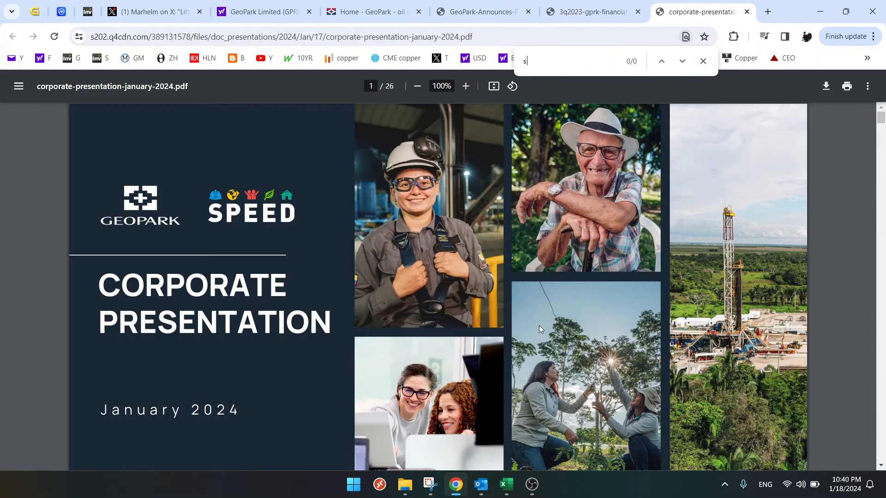
type("shares")
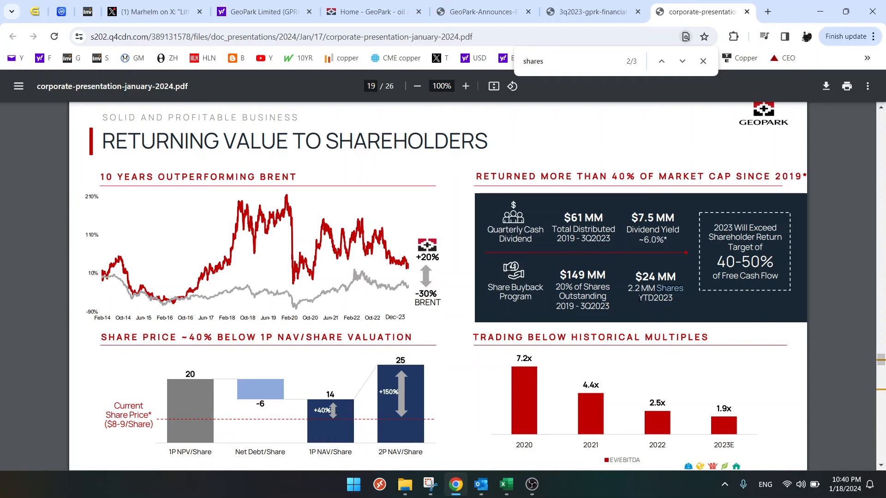
key("Return")
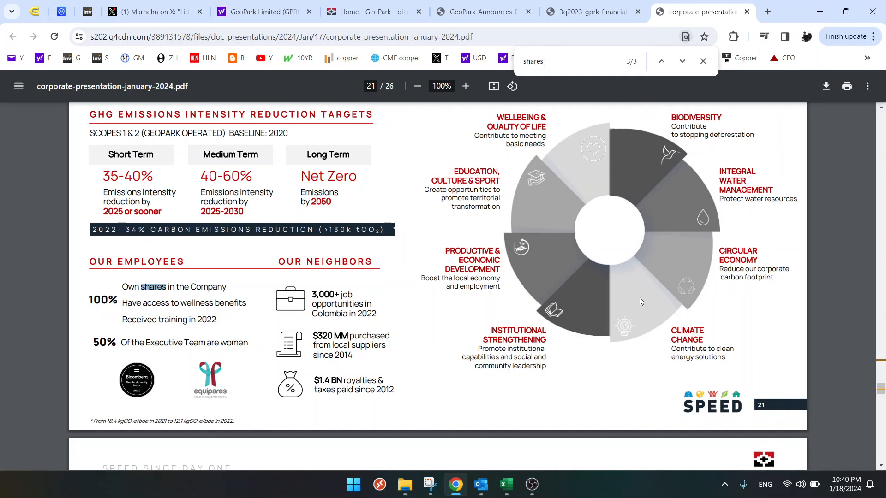
key("Return")
key("Return")
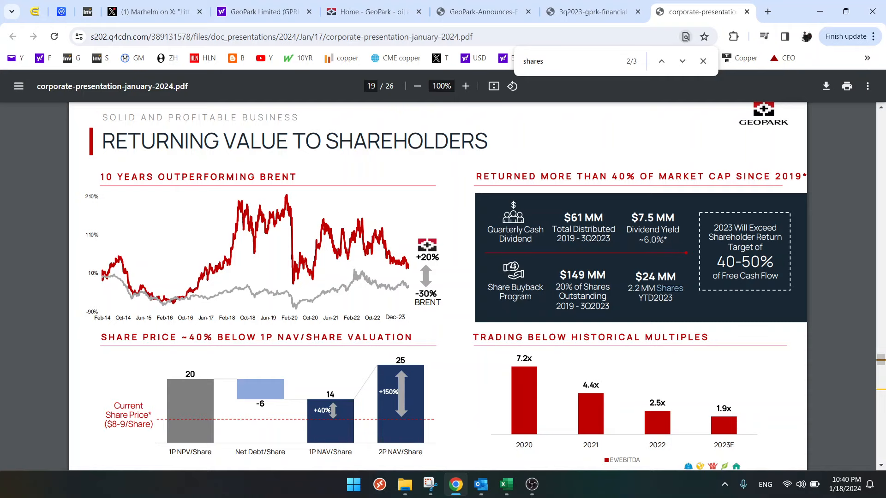
scroll(569, 274, "down", 1)
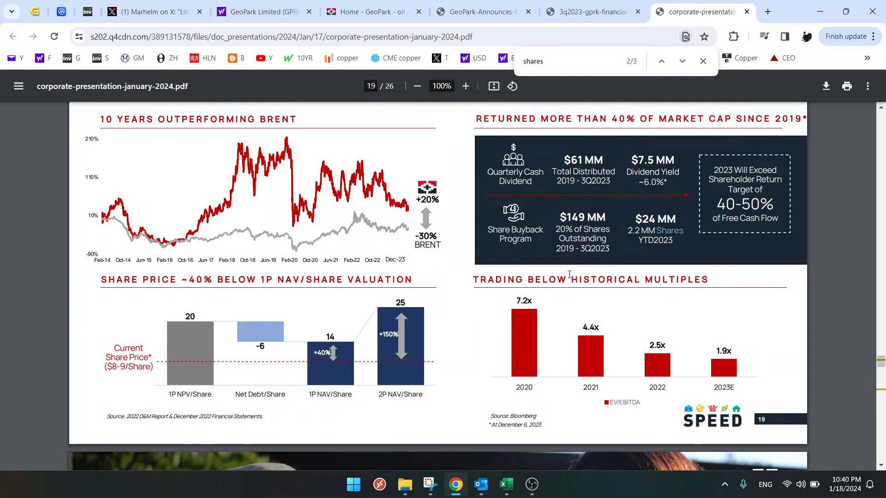
scroll(277, 341, "up", 1)
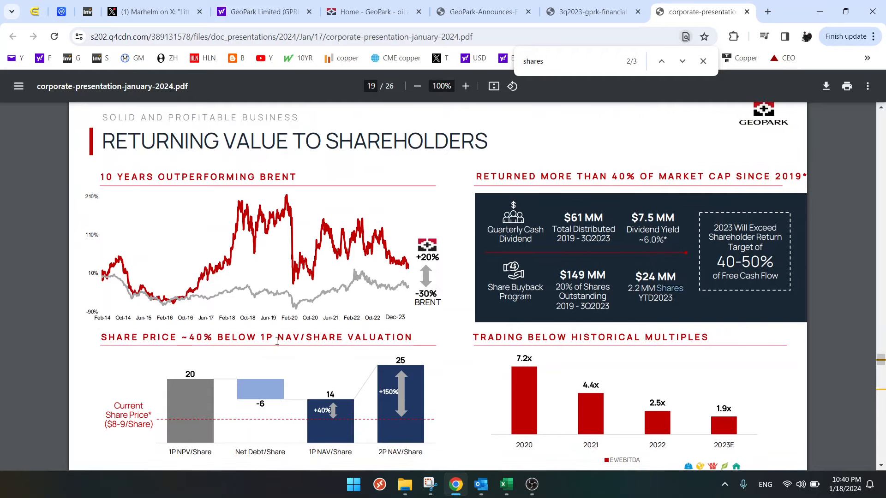
- Return to the Q3 2023 financial statements and look through the cash flow statement, explanatory notes, balance sheet and income statements
left_click(583, 12)
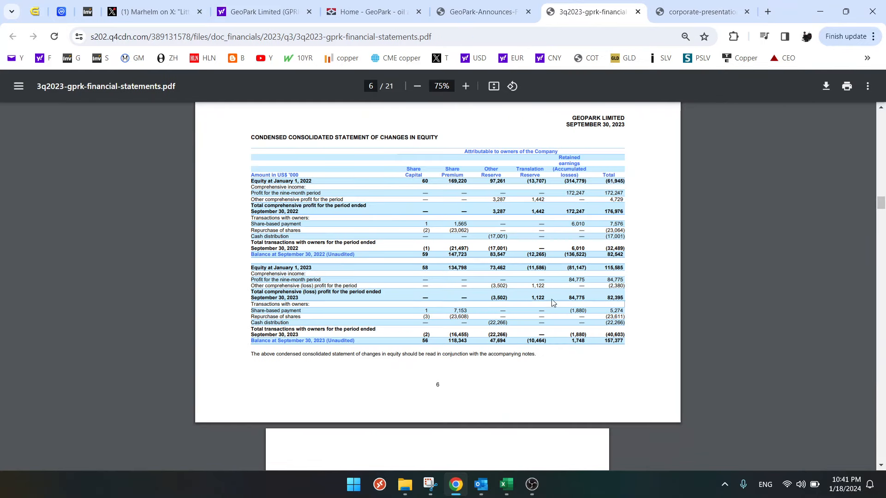
scroll(554, 311, "down", 2)
scroll(553, 310, "down", 6)
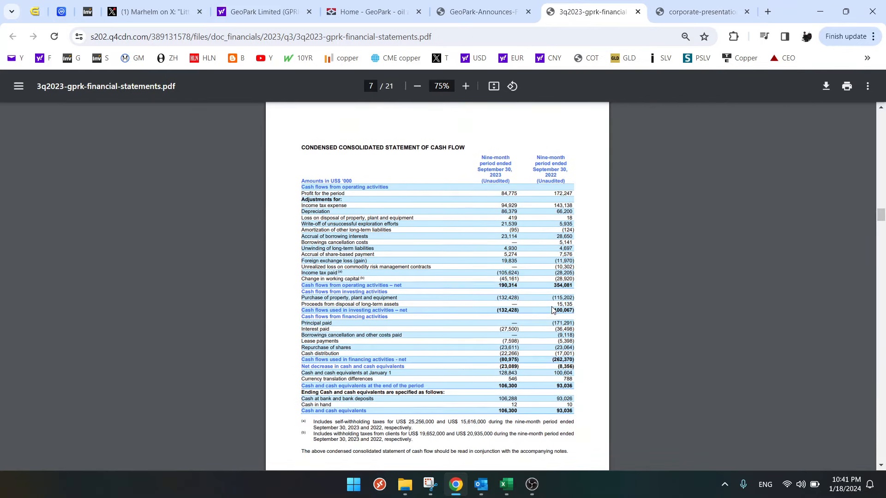
scroll(553, 310, "down", 7)
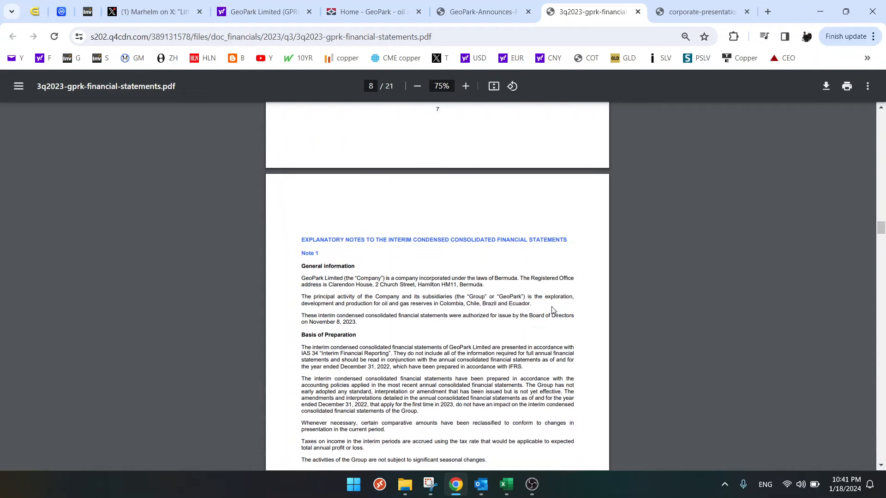
scroll(553, 308, "up", 10)
scroll(553, 308, "up", 12)
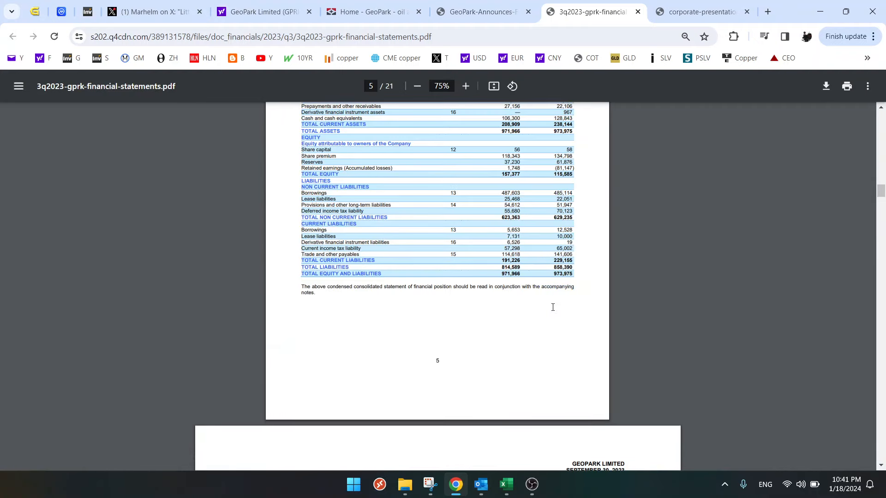
scroll(553, 307, "up", 12)
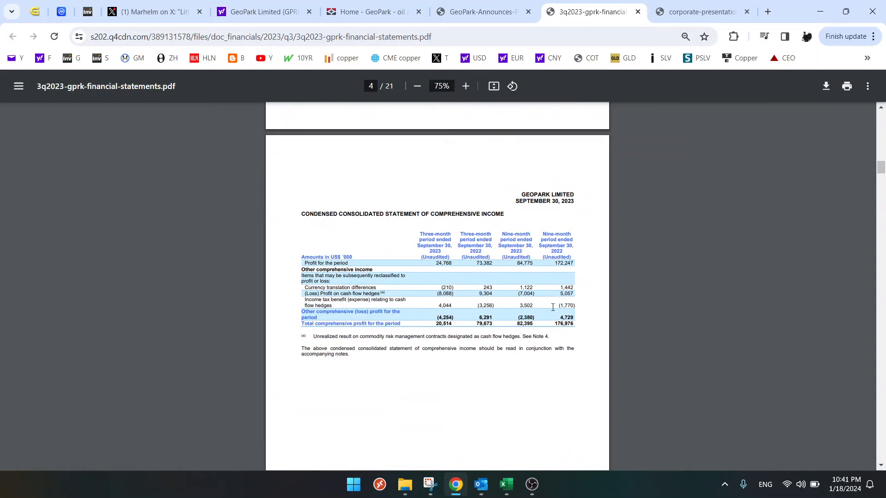
scroll(509, 353, "up", 9)
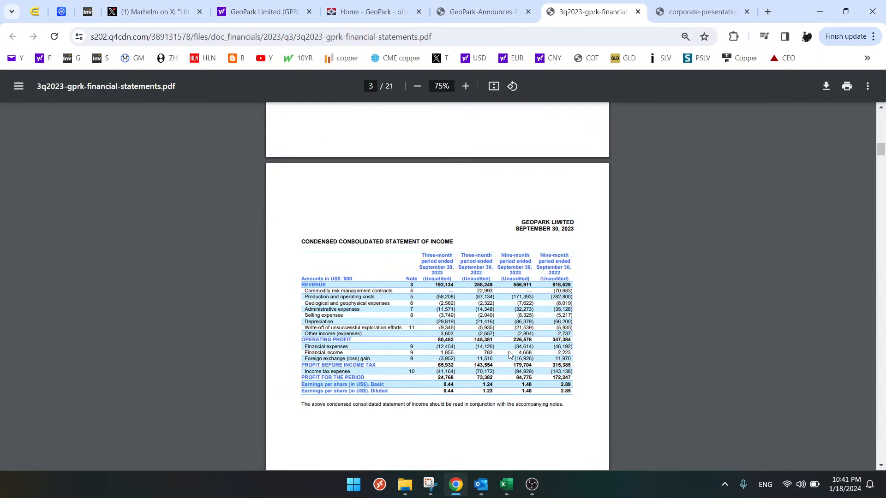
- Search the financial statements for "shares out" and highlight the September 30, 2023 number of common shares under authorized share capital in Note 12
key("ctrl+f")
type("shares out")
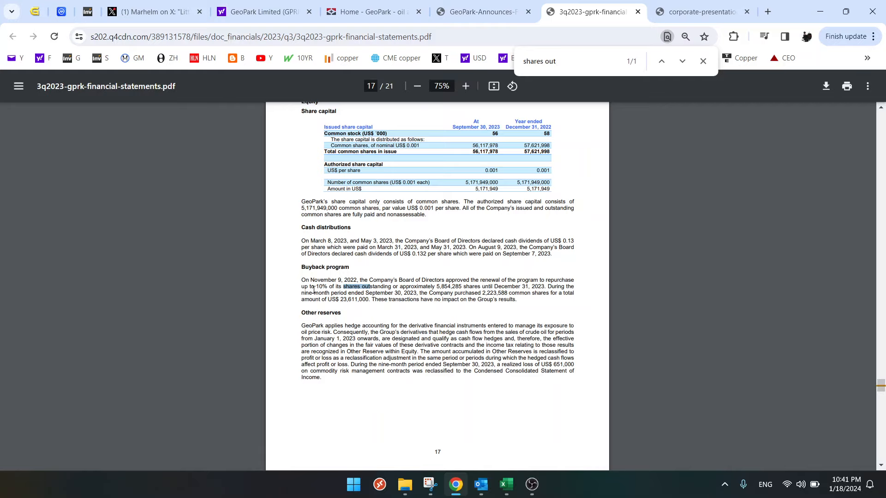
left_click_drag(327, 183, 412, 179)
scroll(405, 189, "up", 1)
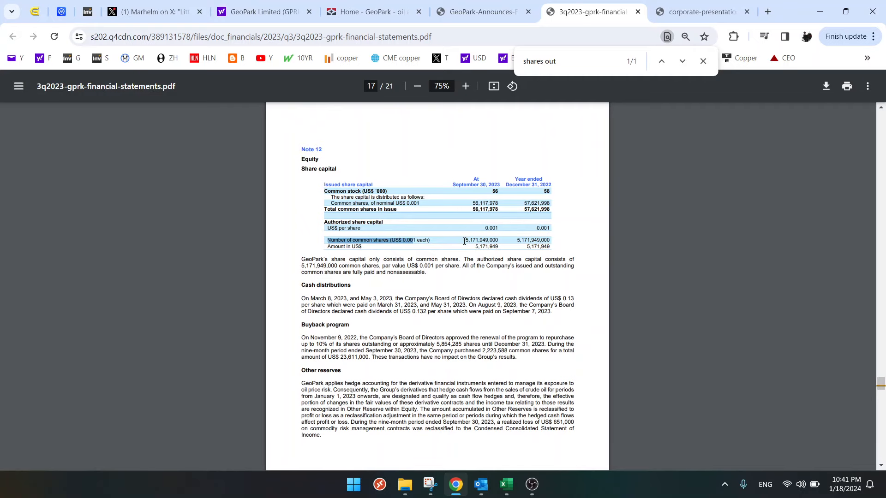
scroll(465, 268, "up", 1)
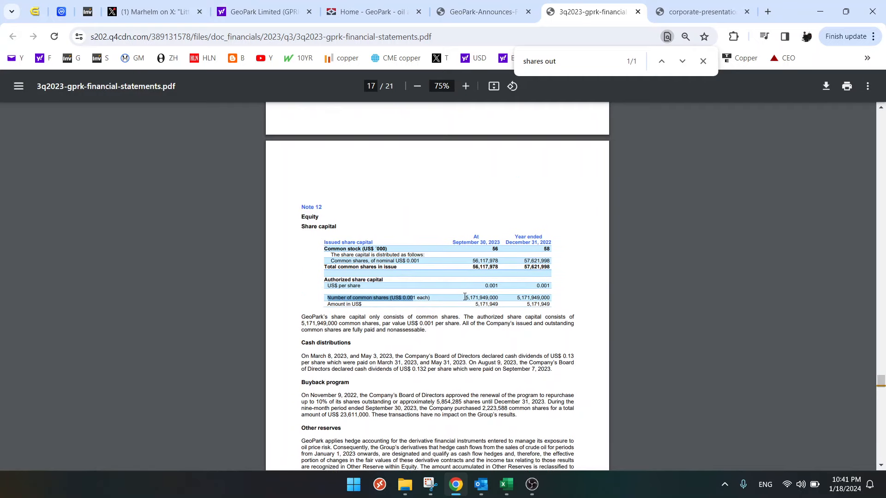
left_click_drag(465, 297, 498, 298)
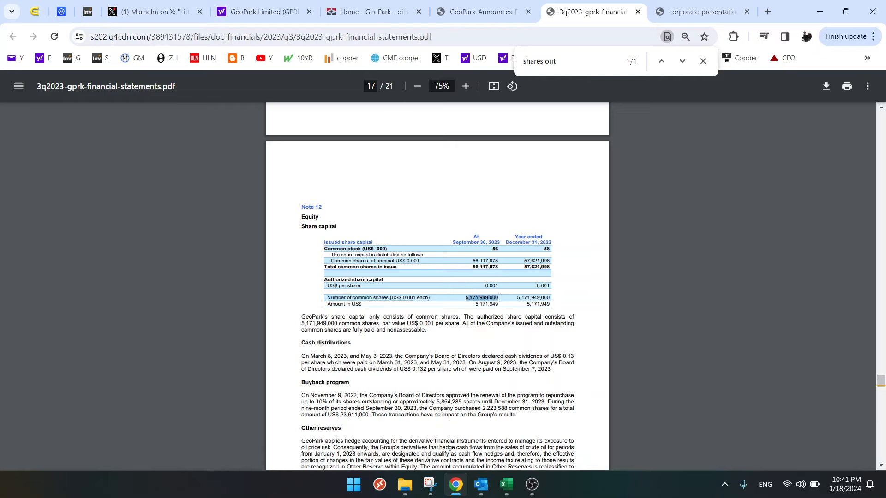
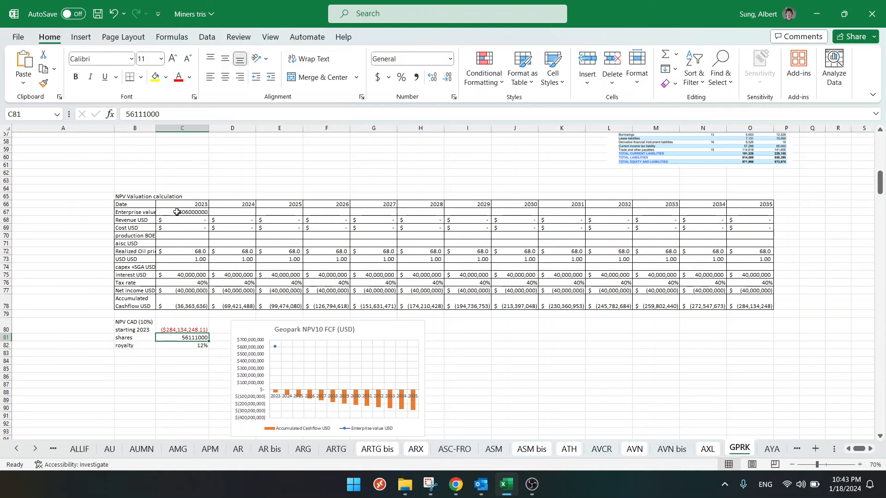
- Set GeoPark's fully diluted shares outstanding to 56.11 million in B4
key("ctrl+c")
scroll(177, 215, "up", 18)
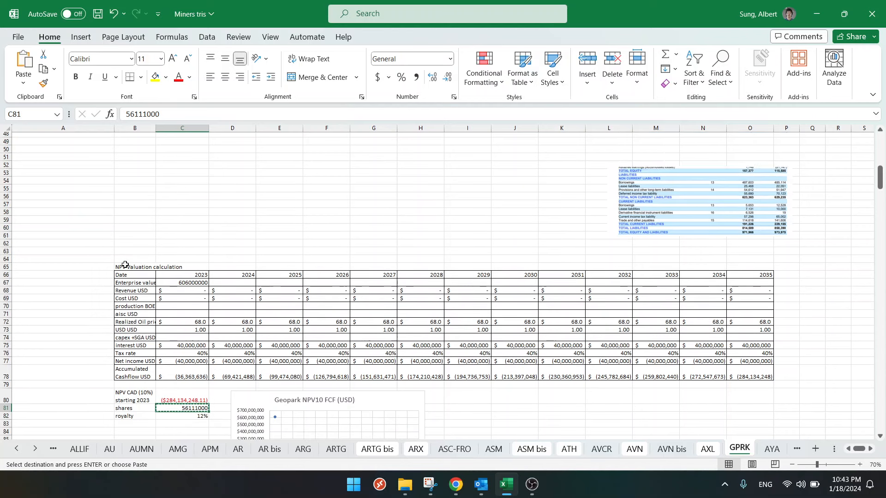
left_click(133, 185)
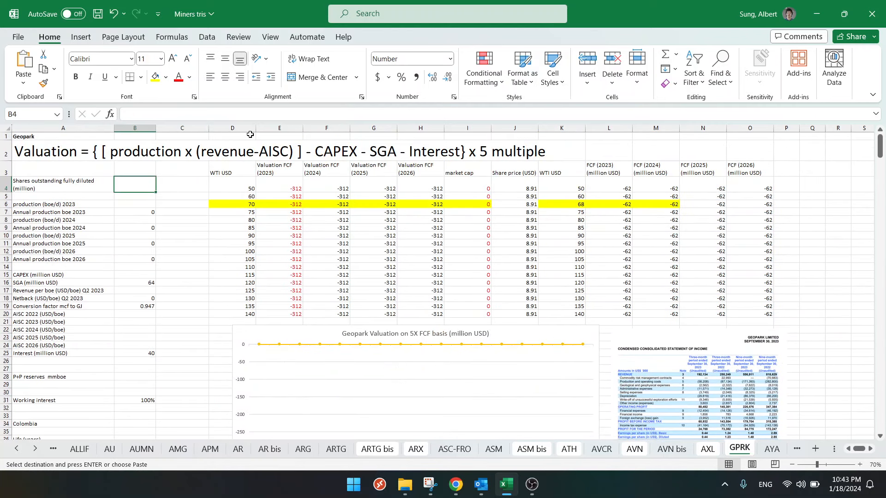
key("Return")
key("Down")
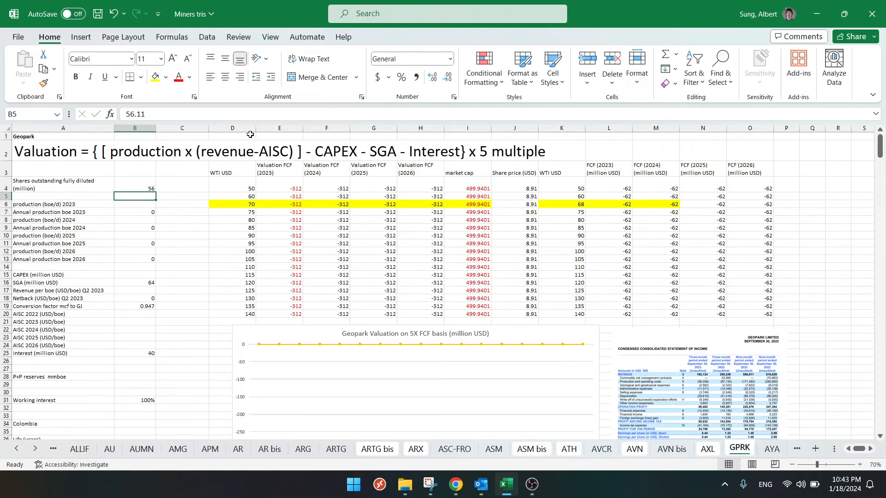
- Extend the 2023 enterprise value formula in C67 with +8.91*$C$81 and fill it across the row through 2035
scroll(271, 296, "down", 2)
scroll(271, 297, "down", 14)
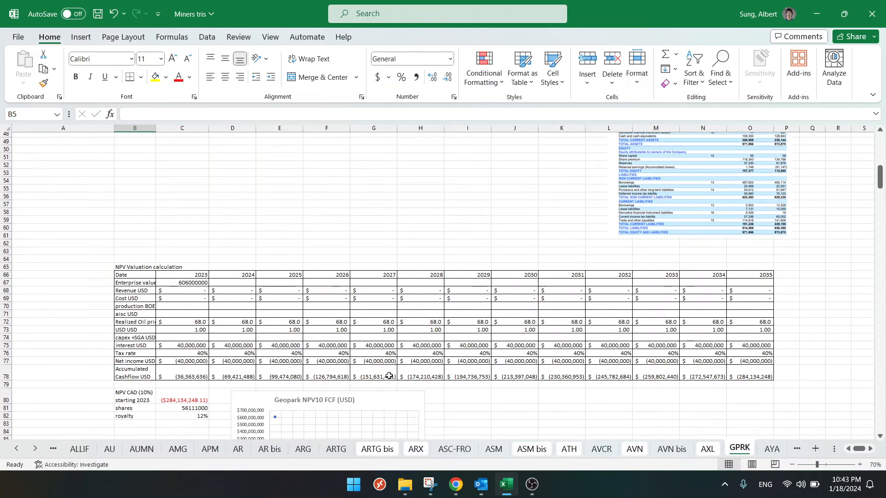
scroll(389, 360, "up", 15)
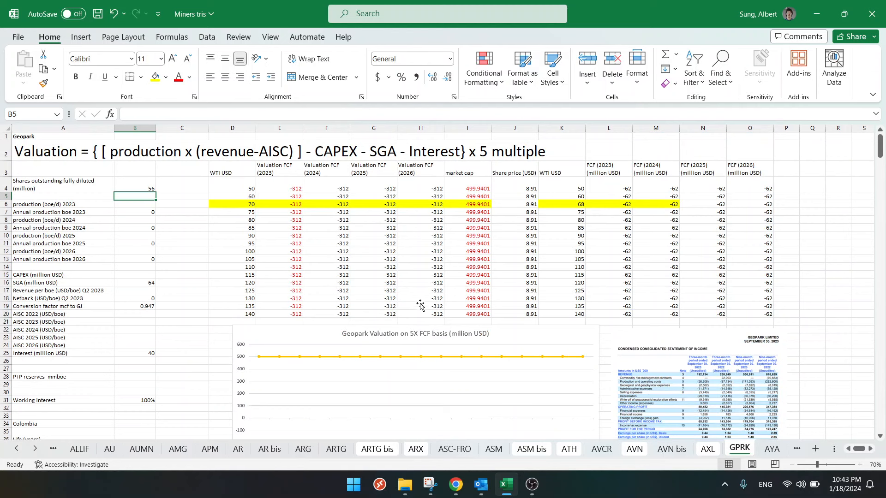
scroll(292, 373, "down", 7)
scroll(292, 373, "down", 5)
left_click(190, 377)
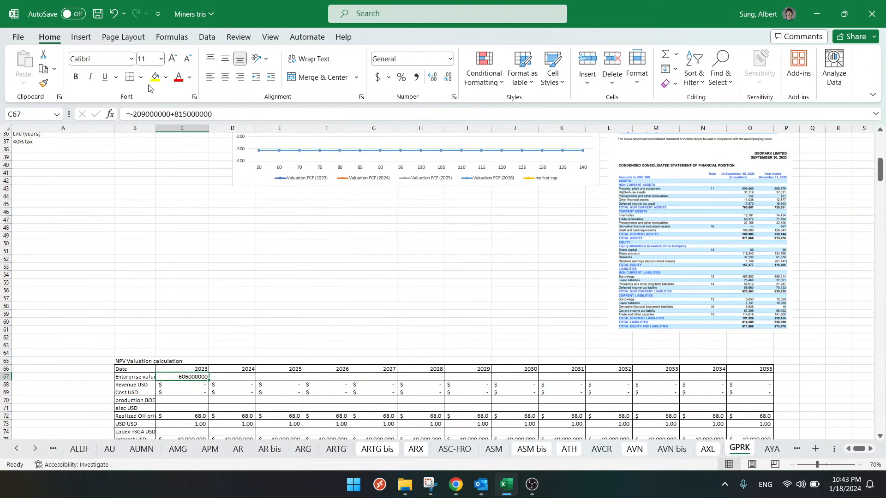
left_click(242, 113)
type("+8.")
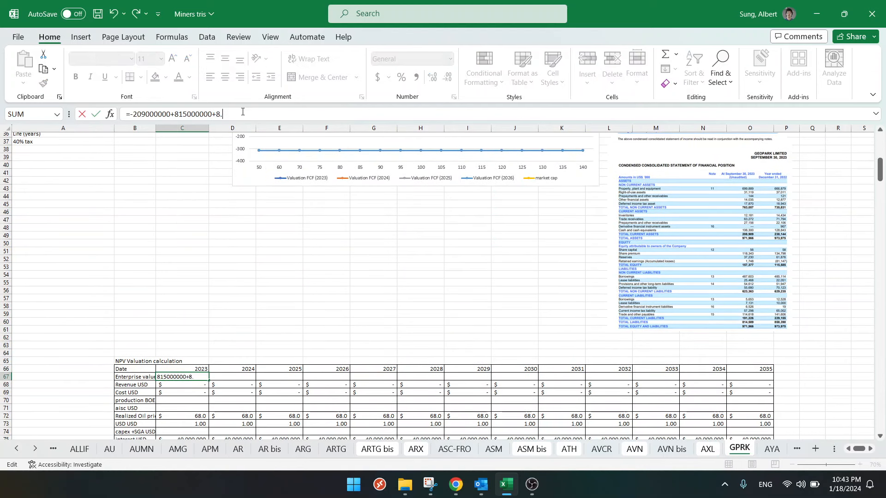
type("91*")
scroll(215, 263, "down", 7)
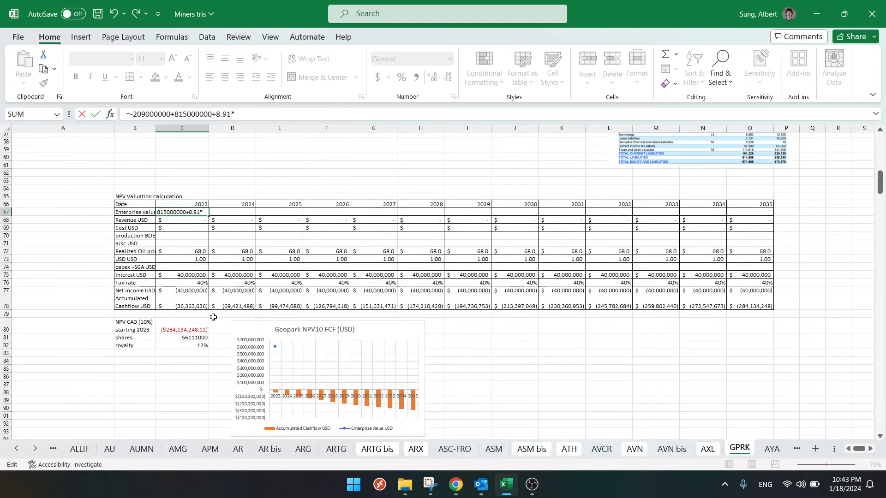
left_click(175, 337)
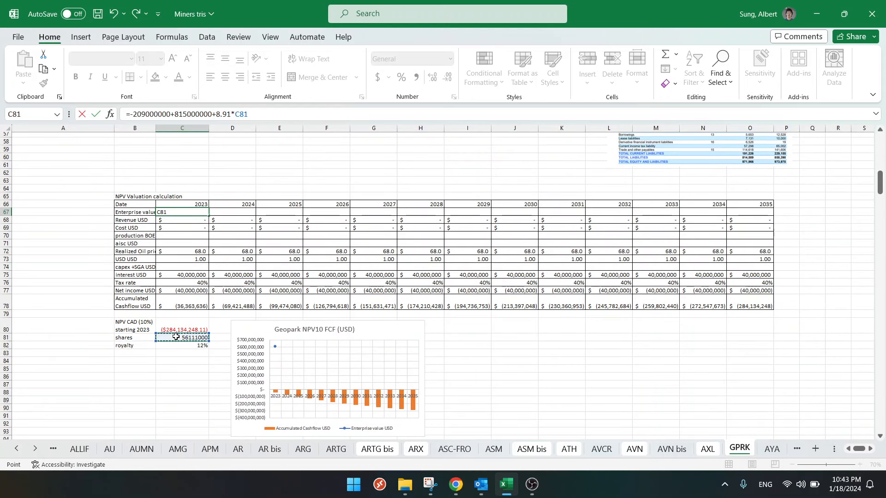
left_click(241, 112)
key("F4")
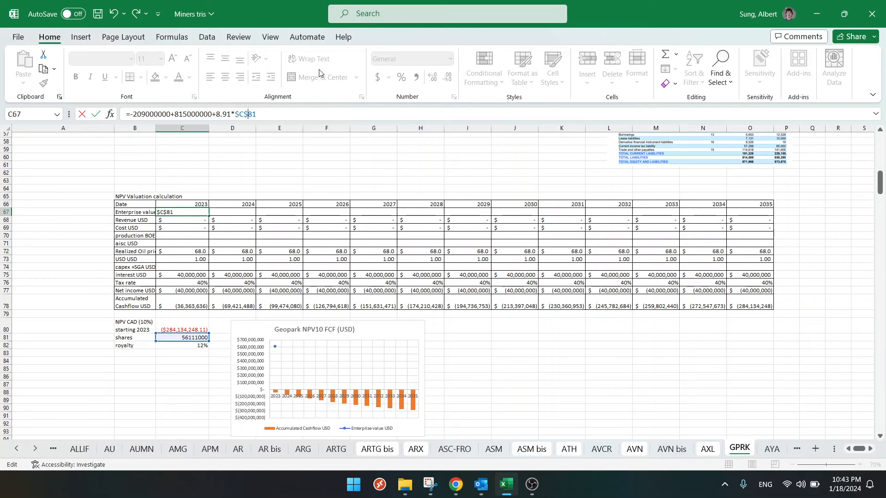
key("Return")
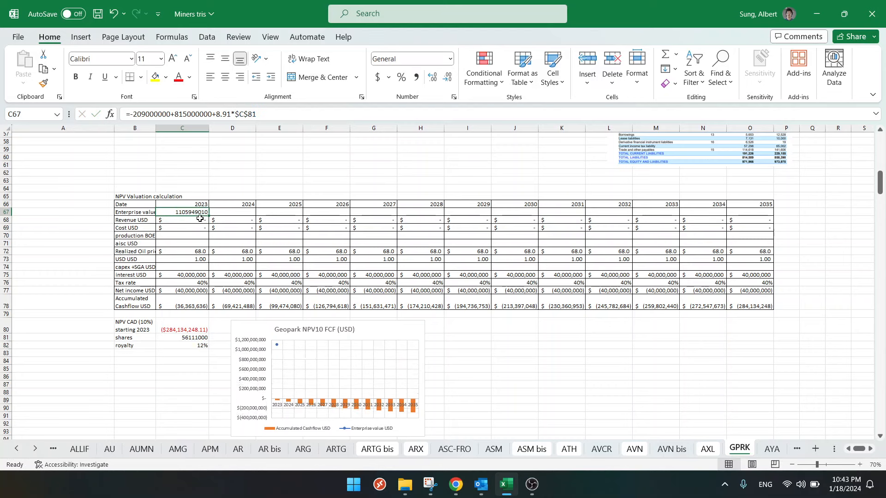
left_click_drag(208, 215, 769, 215)
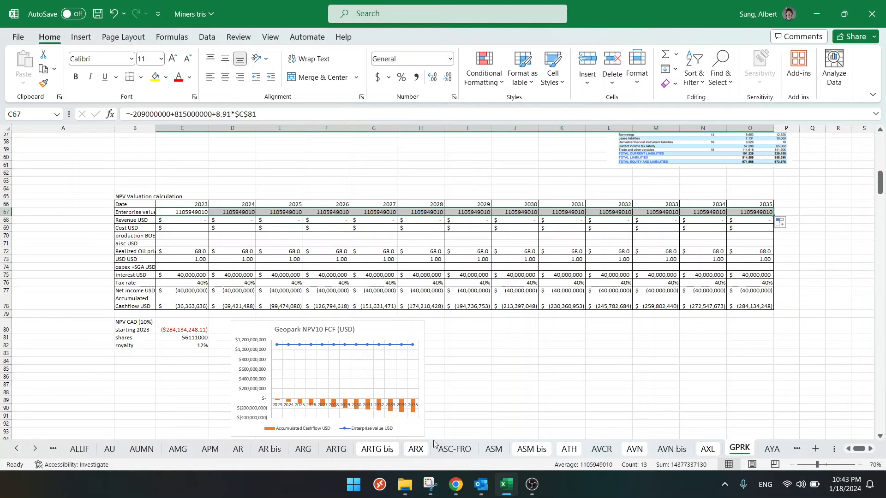
- Switch to Chrome and highlight GeoPark's market cap on its Yahoo Finance quote page
left_click(458, 483)
left_click(261, 18)
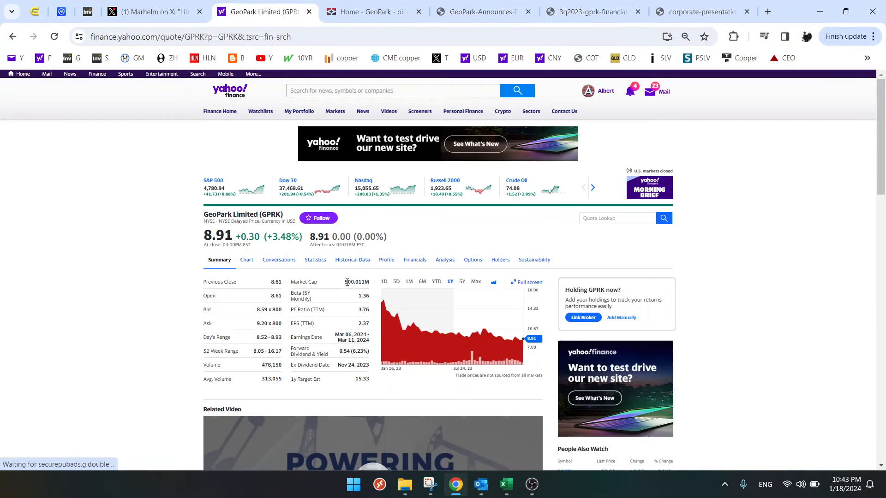
left_click_drag(347, 283, 365, 282)
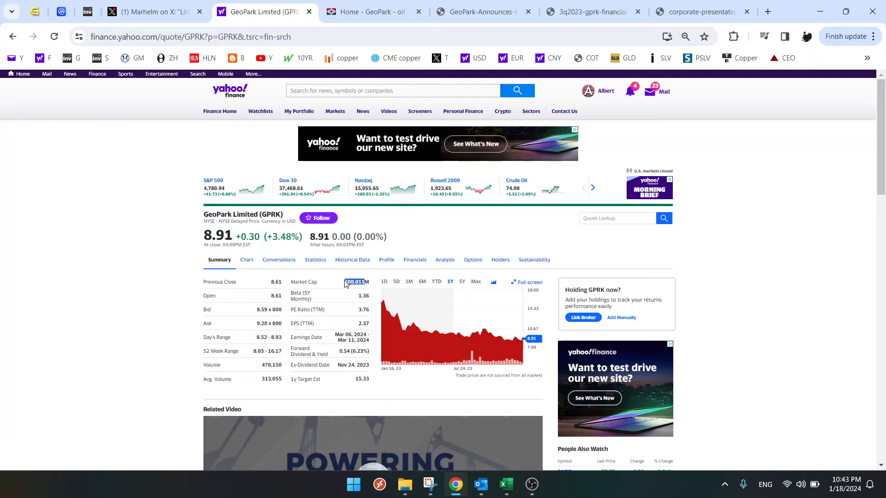
left_click(345, 285)
left_click_drag(346, 283, 369, 283)
- Highlight the FCF multiple claimed in the X post about GPRK, then check the share capital note in the Q3 2023 financial statements
left_click(155, 14)
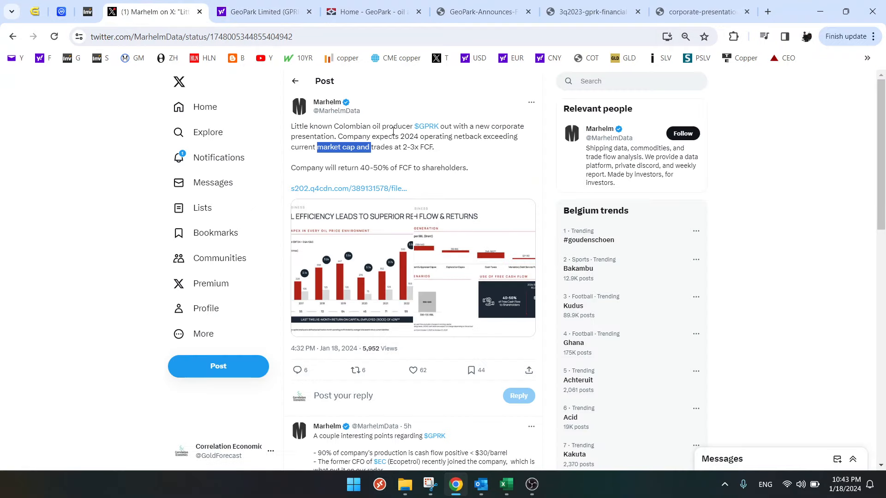
left_click_drag(404, 148, 432, 147)
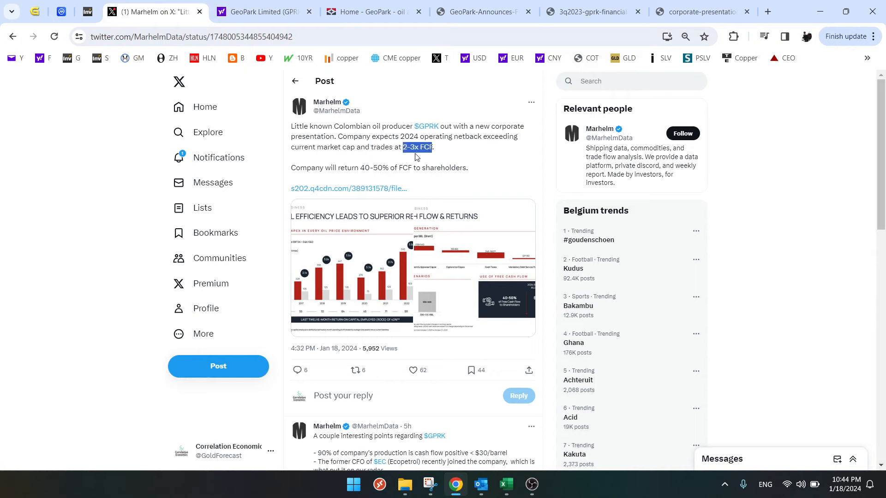
left_click(592, 13)
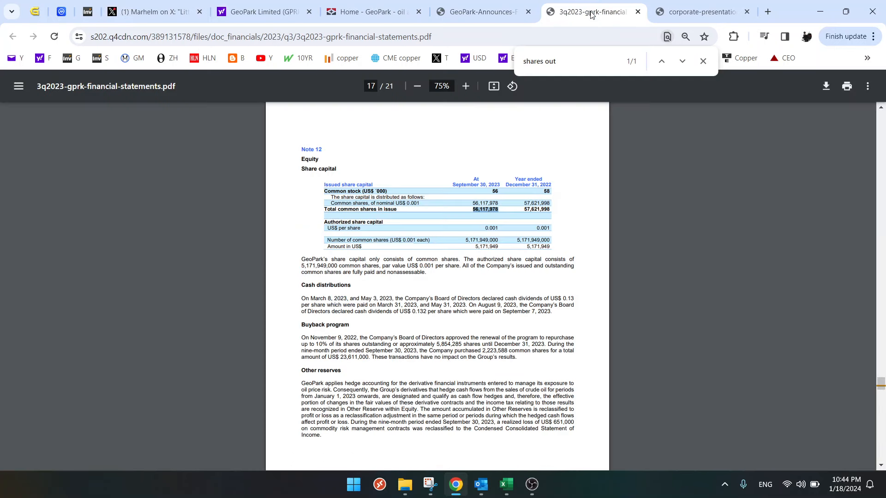
- Find GeoPark's quarterly average oil and gas production in the Fourth Quarter 2023 Operational Update and highlight the figure
left_click(506, 484)
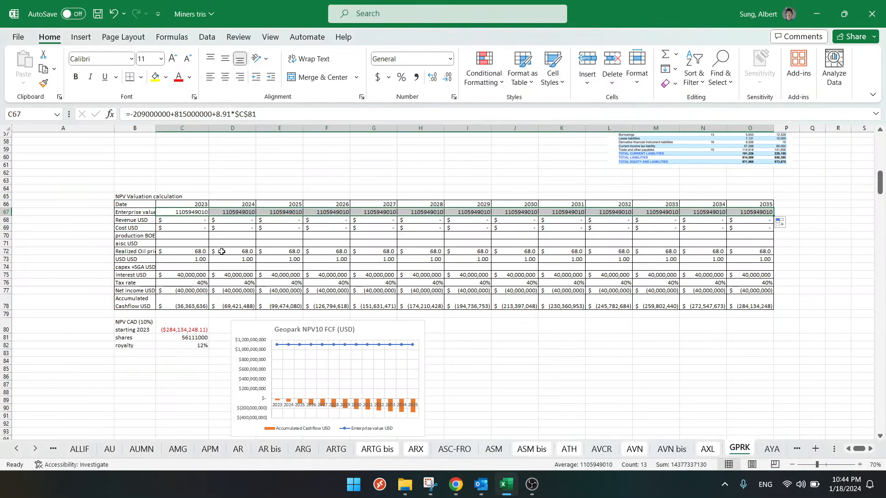
left_click(213, 238)
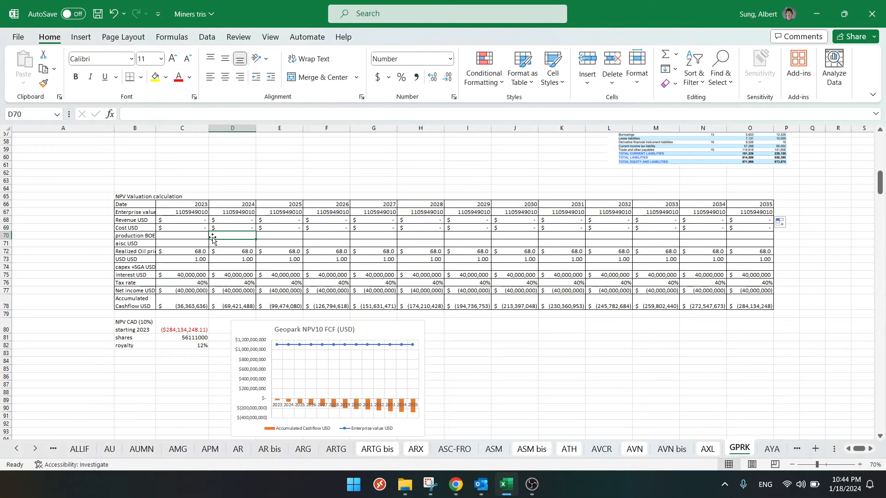
left_click(456, 484)
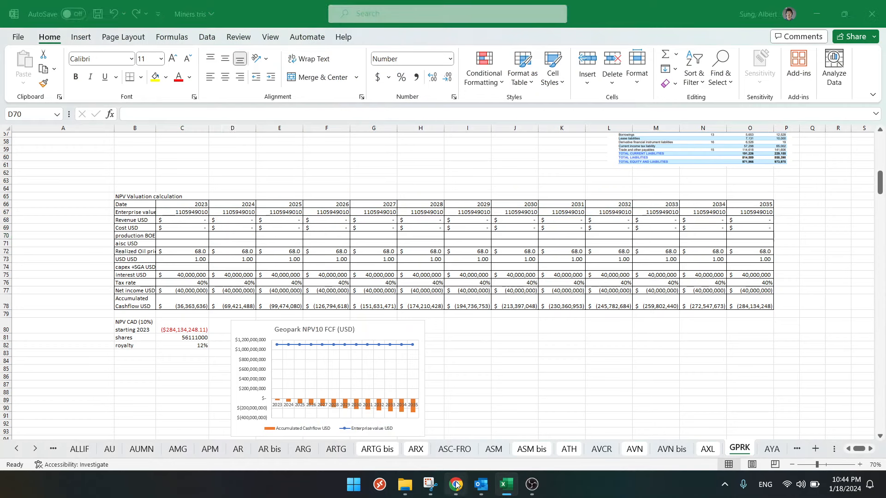
left_click(687, 13)
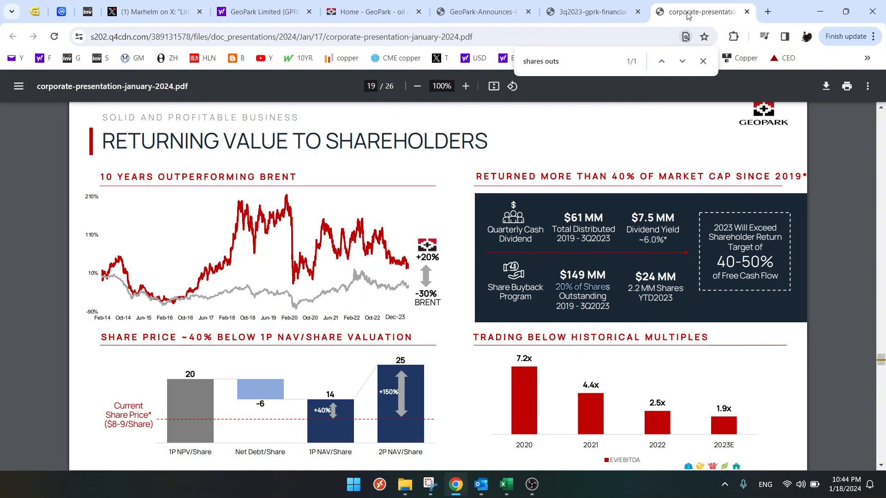
left_click(489, 12)
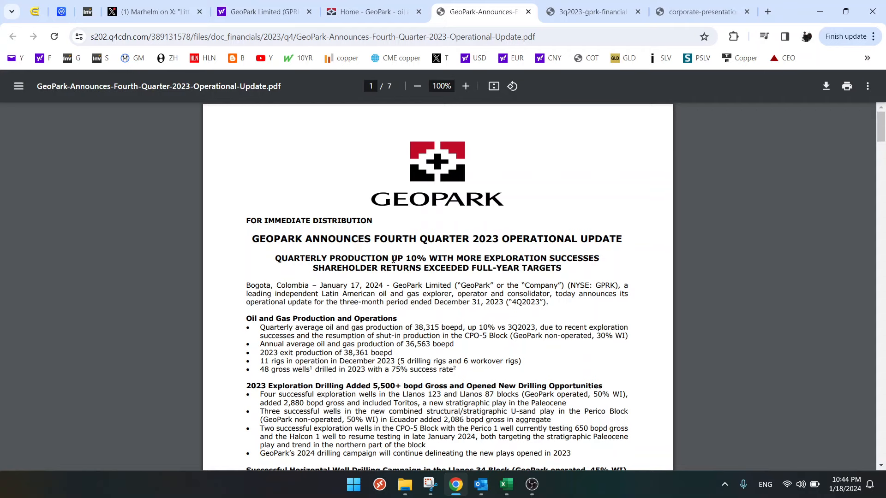
left_click_drag(482, 259, 400, 259)
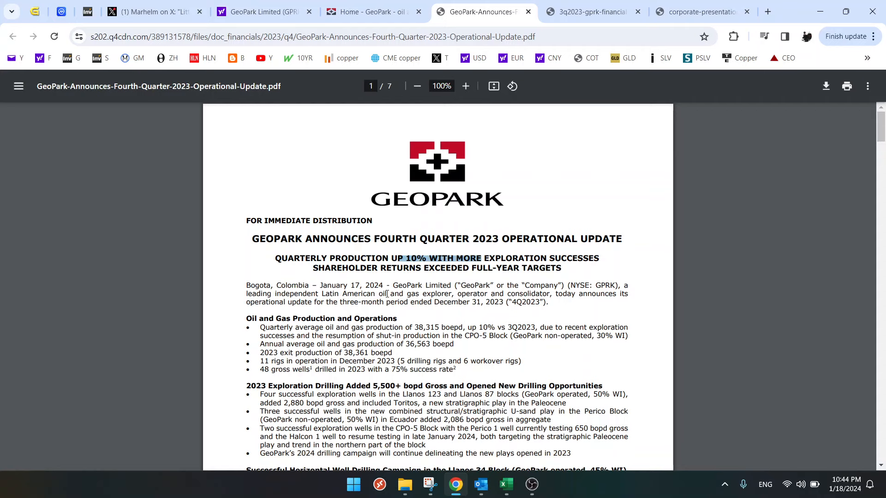
scroll(388, 294, "down", 1)
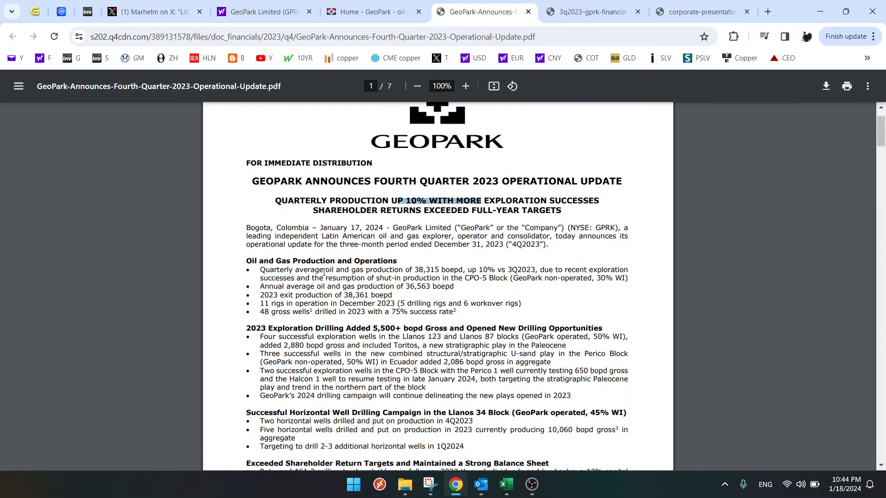
left_click_drag(325, 273, 443, 268)
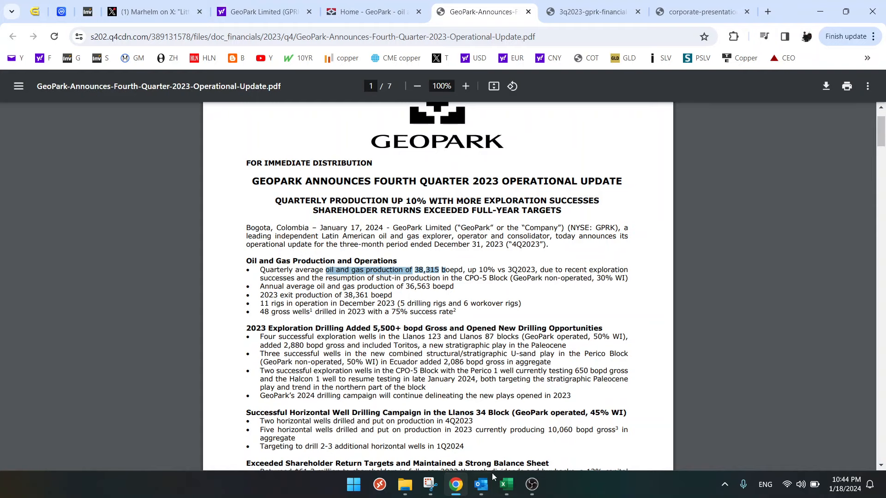
- Return to the Excel valuation sheet and enter 38315 boe/d as production for both 2023 and 2024
left_click(506, 485)
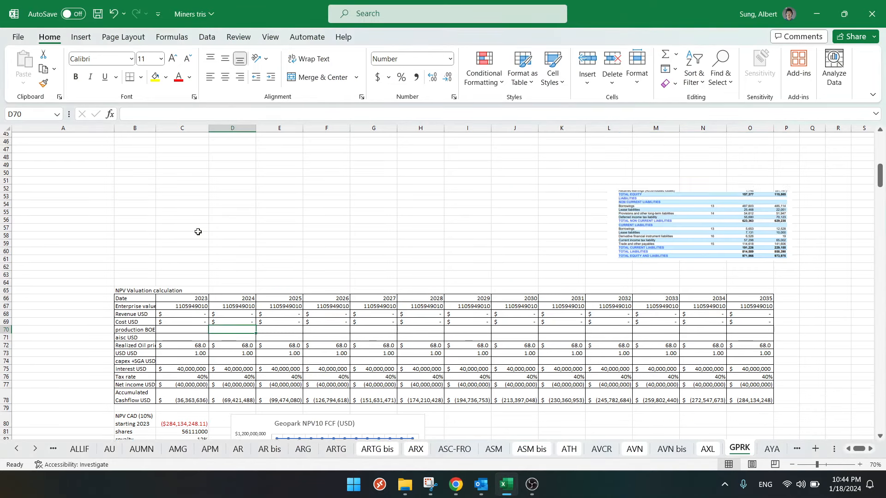
scroll(155, 203, "up", 2)
left_click(135, 205)
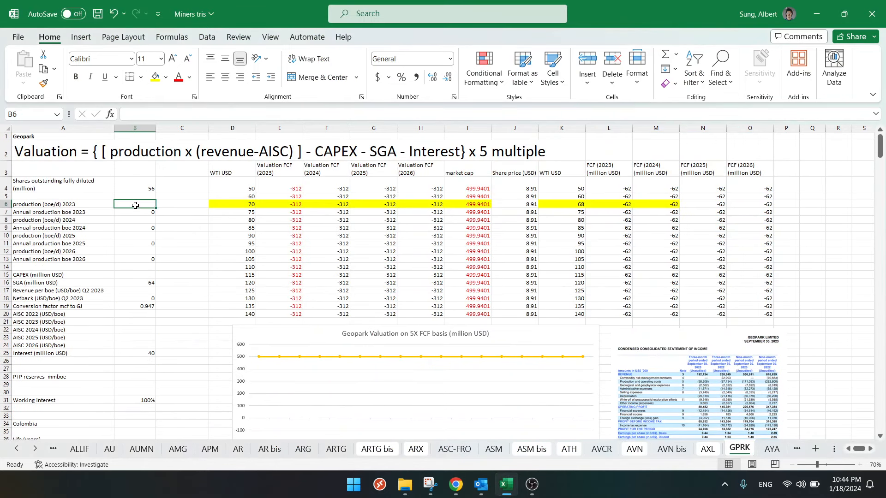
type("38315")
key("Return")
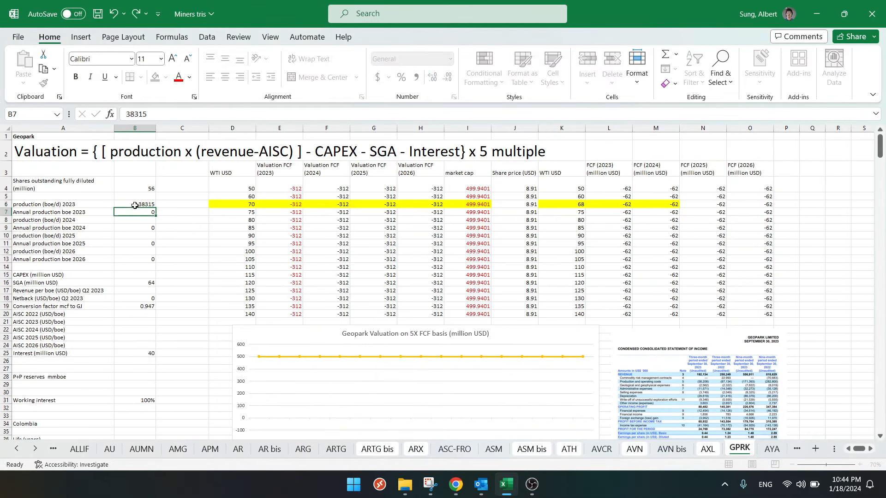
key("Down")
type("38315")
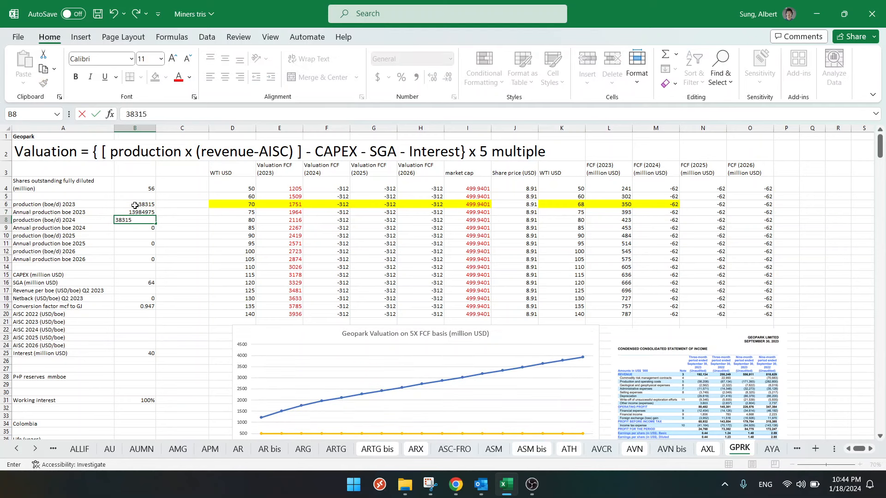
key("Return")
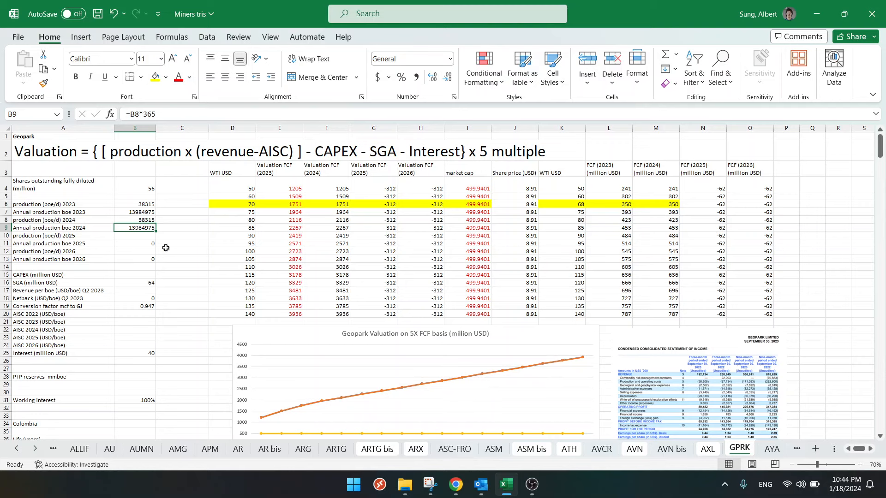
- Copy the annual 2024 production from B9 as a value into the 2024 and 2023 production BOE cells of the NPV table
mouse_move(399, 392)
scroll(342, 337, "down", 10)
scroll(136, 219, "up", 10)
key("ctrl+c")
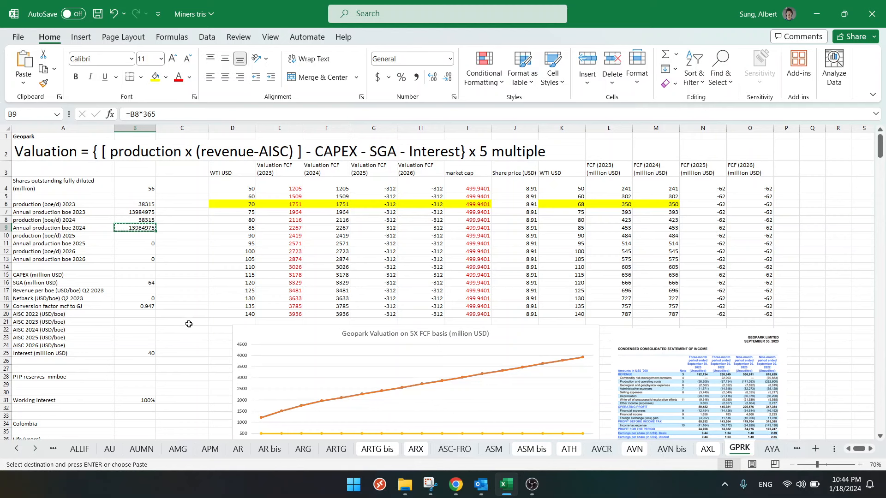
scroll(193, 288, "down", 16)
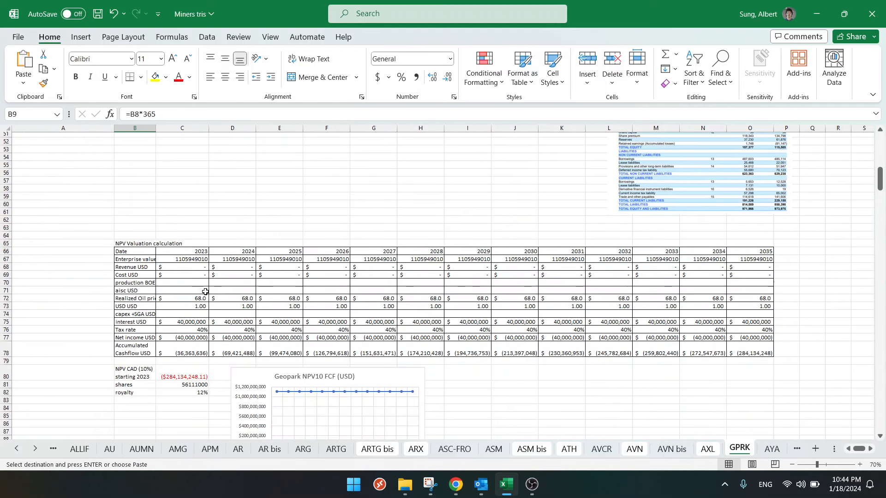
right_click(216, 283)
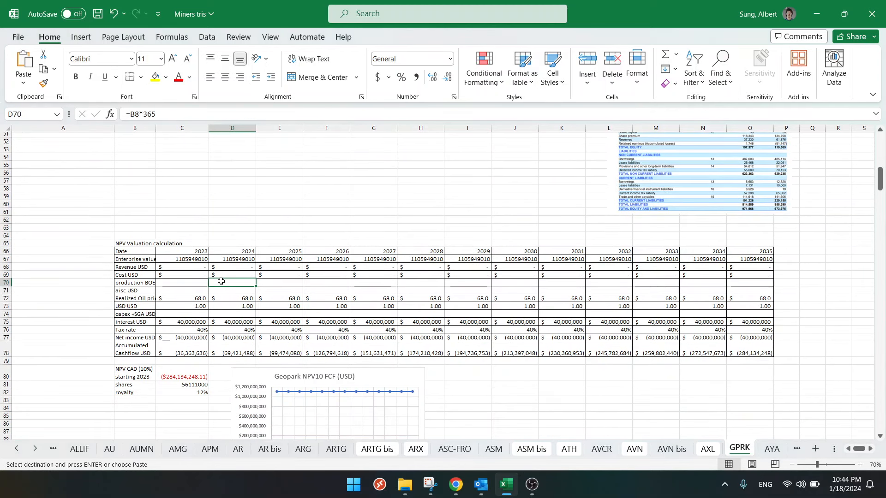
left_click(267, 199)
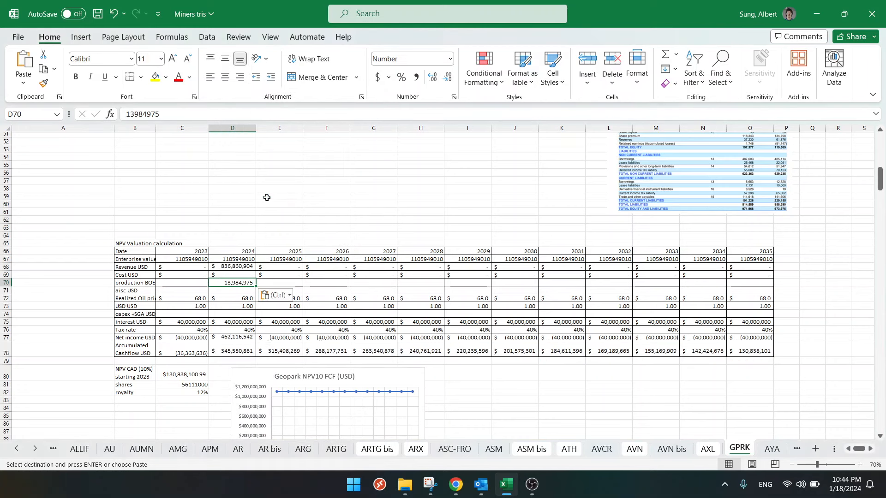
left_click(188, 283)
key("Return")
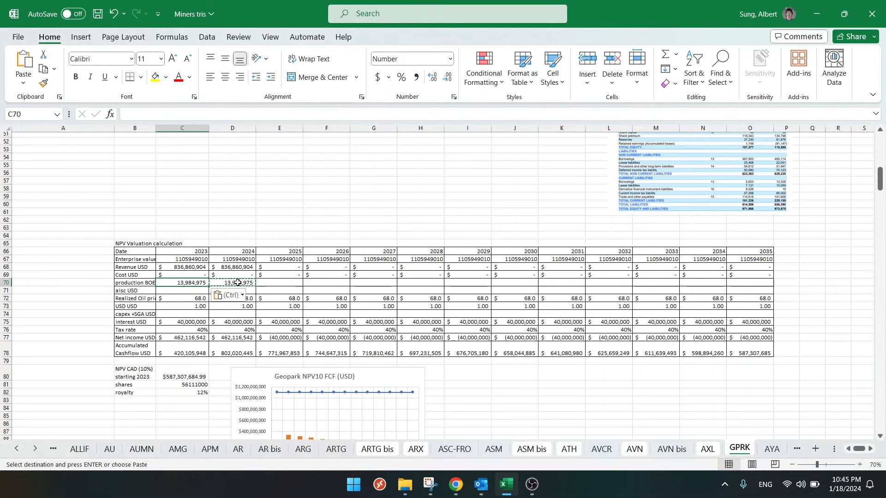
- Copy the 2024 production BOE value in D70 to the years 2025 through 2035
left_click(238, 282)
key("ctrl+c")
left_click_drag(277, 282, 748, 283)
key("ctrl+v")
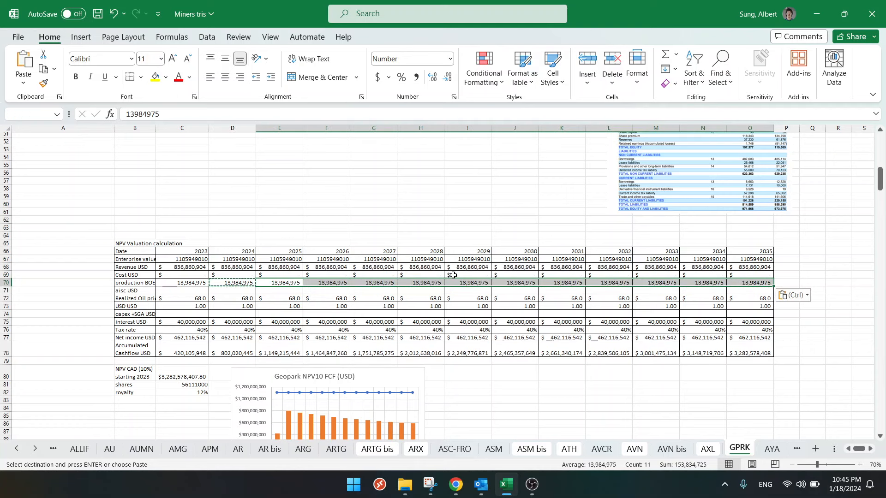
- Switch to the Fourth Quarter 2023 Operational Update in Chrome, review its production and drilling results, and highlight the 2024 production guidance
key("Escape")
left_click(71, 300)
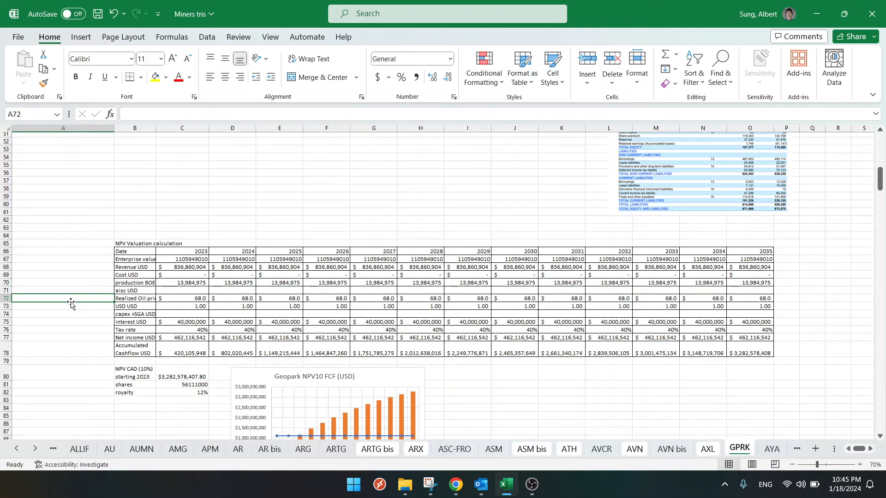
scroll(70, 303, "up", 17)
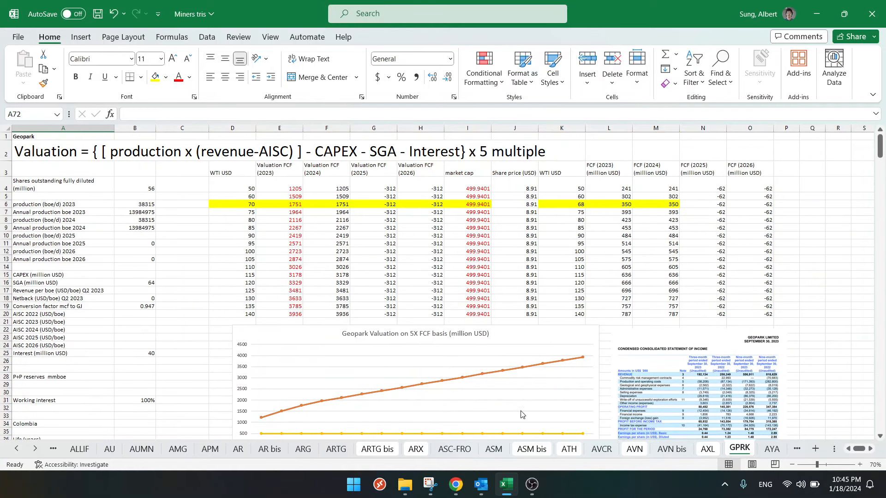
left_click(456, 485)
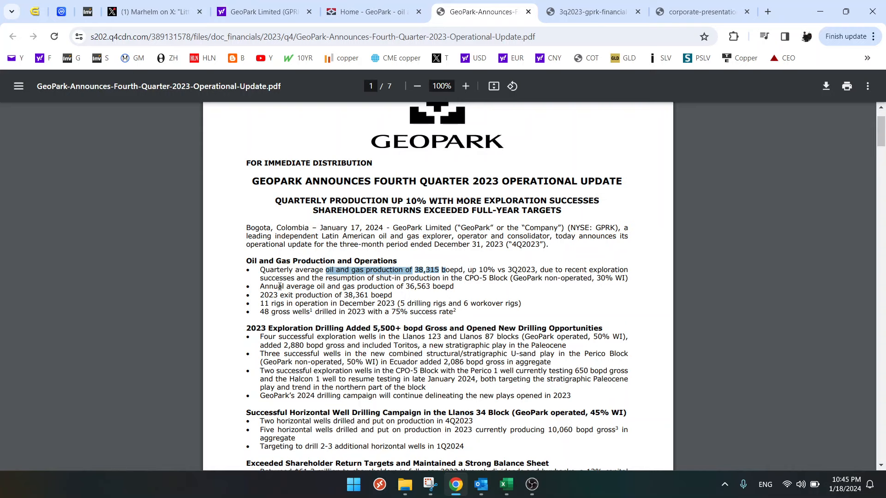
left_click_drag(291, 287, 448, 285)
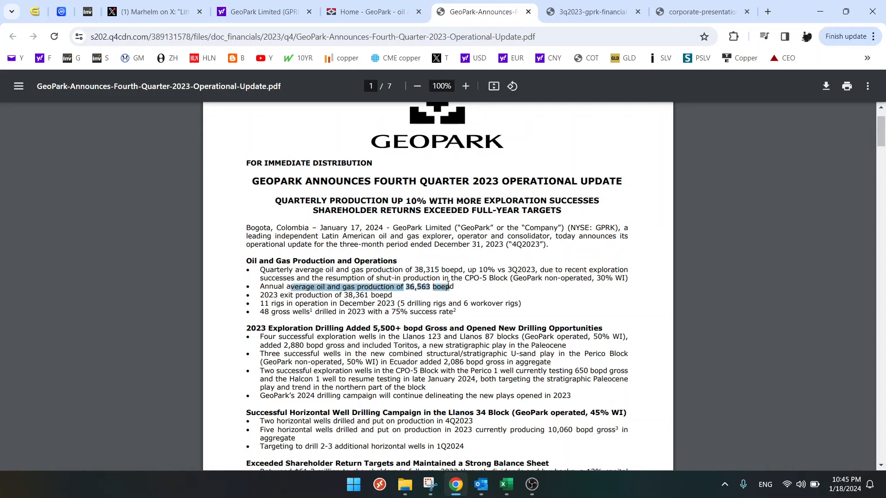
left_click_drag(267, 295, 369, 296)
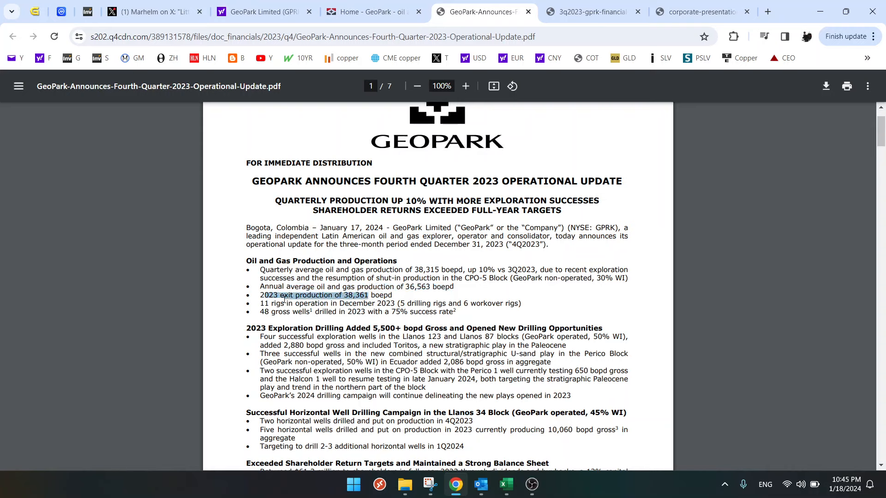
left_click_drag(269, 303, 432, 311)
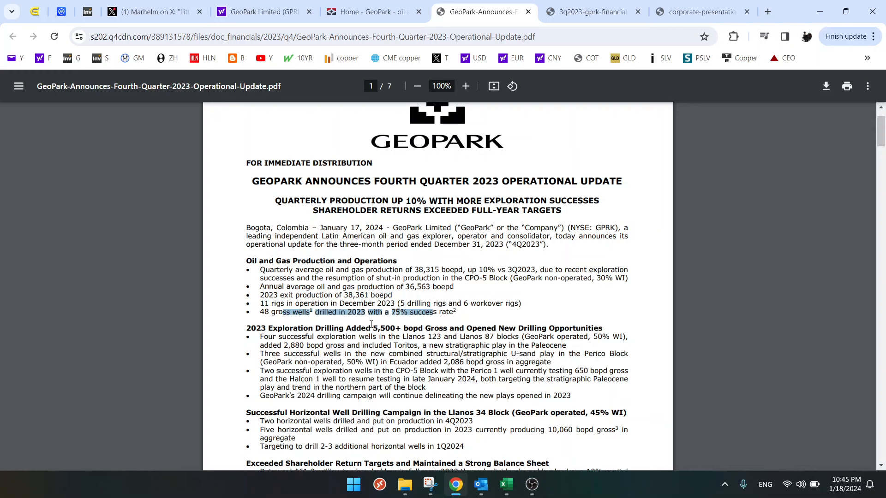
left_click(400, 313)
scroll(372, 316, "down", 1)
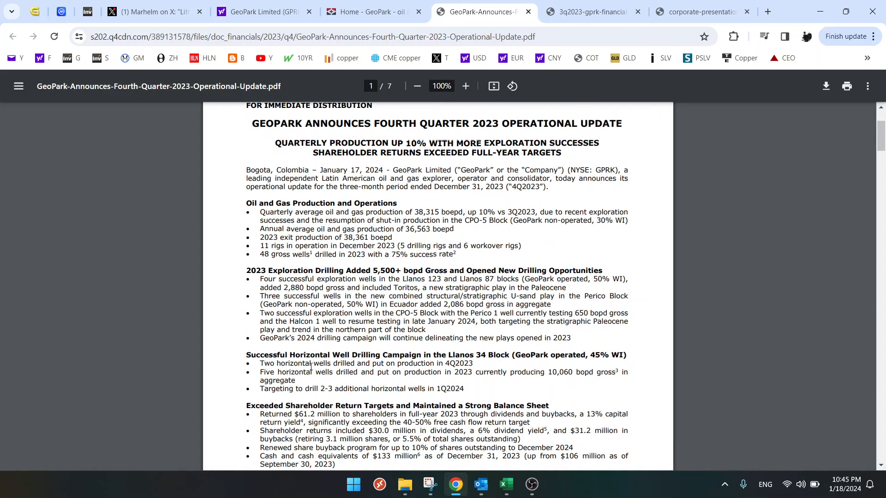
scroll(311, 383, "down", 2)
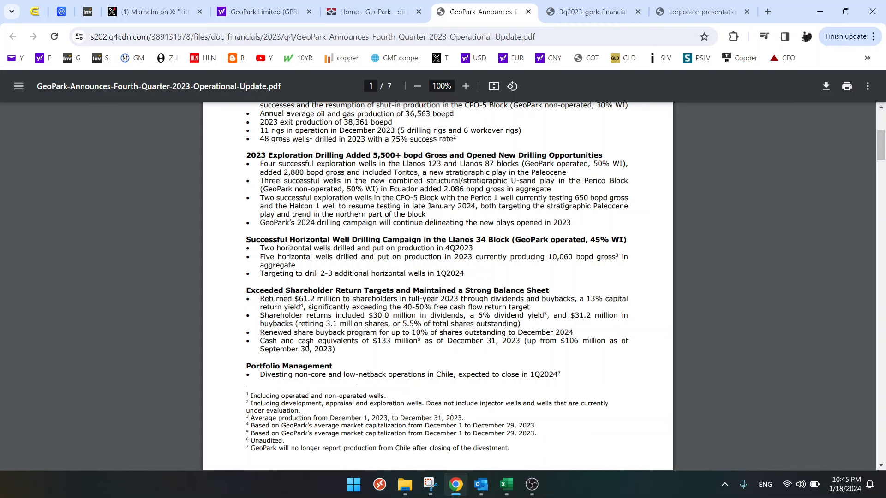
scroll(308, 345, "down", 6)
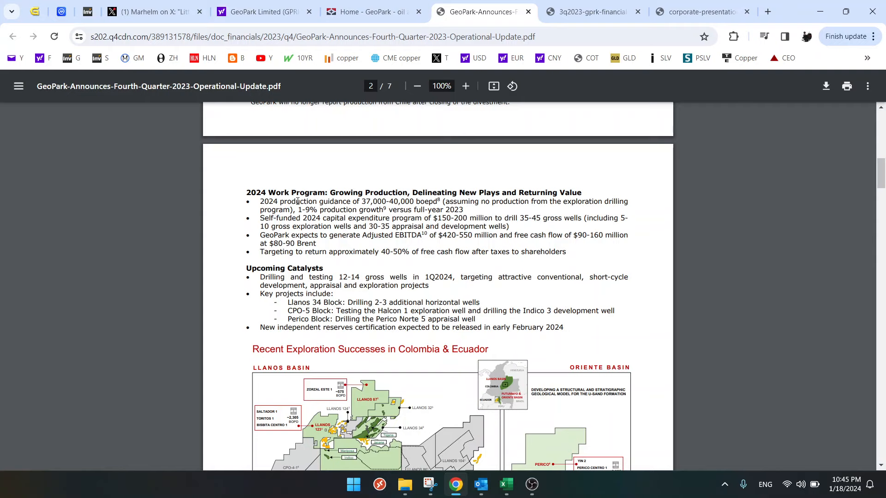
left_click_drag(363, 201, 398, 202)
- Return to the Excel valuation sheet and set the 2024 production to 39000 boe/d
left_click(505, 486)
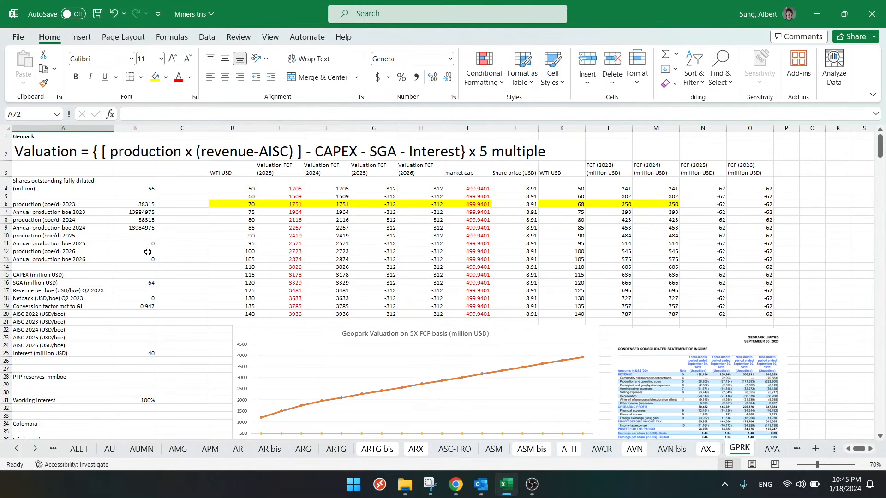
left_click(134, 220)
double_click(135, 220)
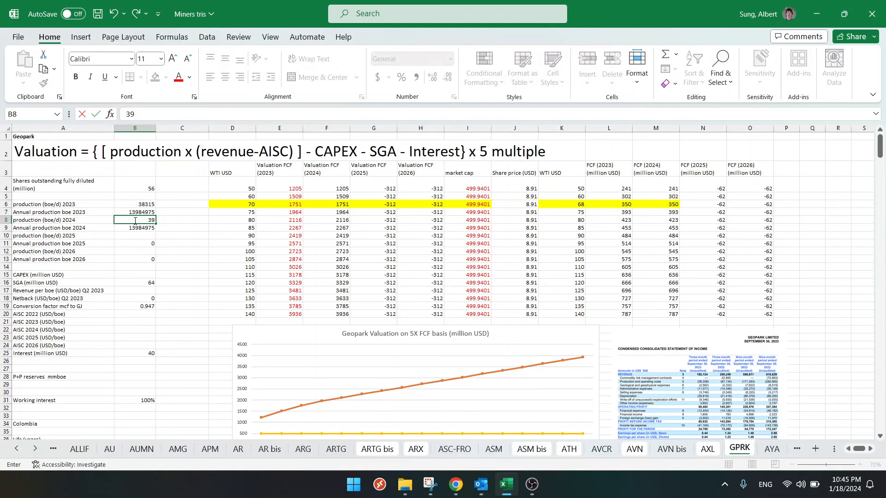
key("BackSpace")
key("BackSpace")
key("BackSpace")
key("BackSpace")
key("BackSpace")
type("39000")
key("Return")
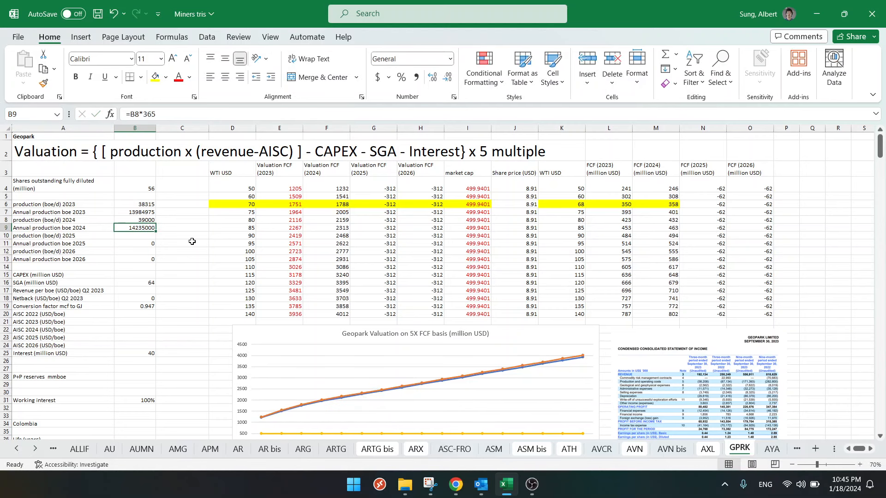
- Copy the annual 2024 production from B9 as a value into the 2024 production BOE cell of the NPV table
key("ctrl+c")
scroll(196, 242, "down", 16)
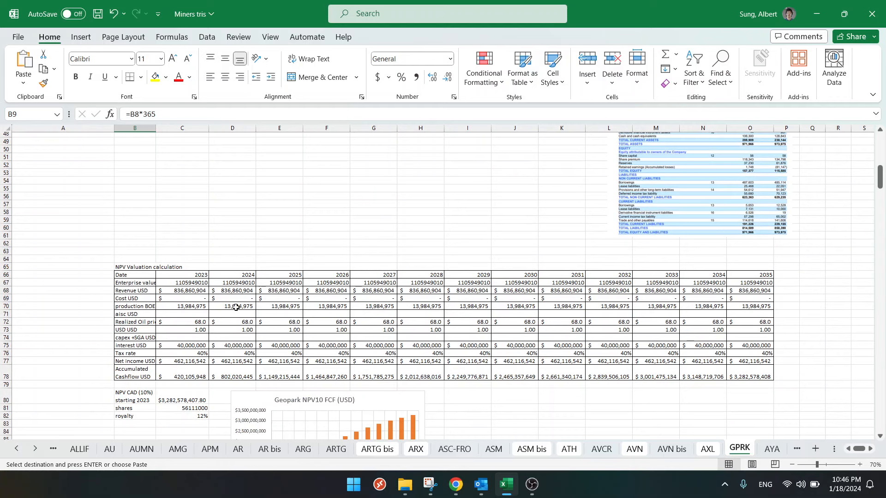
right_click(238, 307)
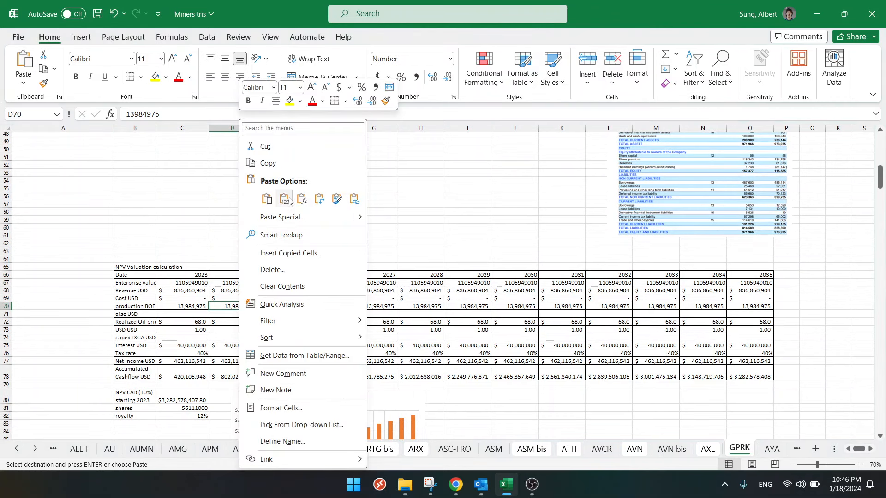
left_click(287, 196)
- Copy the updated 2024 production BOE value in D70 across the 2025 to 2035 columns
key("ctrl+c")
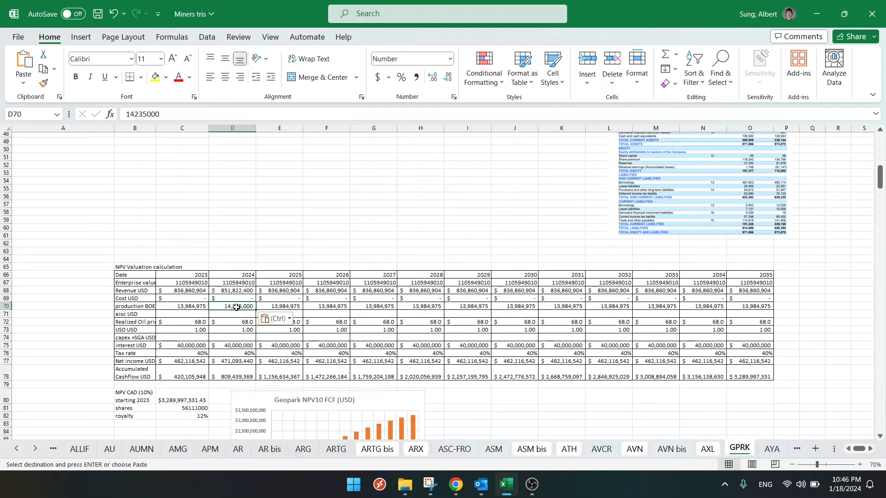
left_click(285, 306)
left_click_drag(285, 306, 750, 306)
key("ctrl+v")
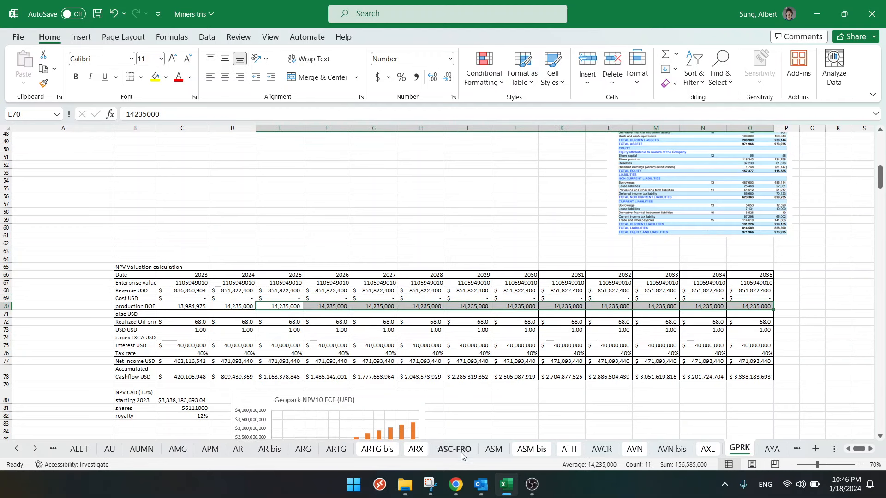
- Highlight the 2024 capital expenditure program in the operational update in Chrome, and enter 170 as CAPEX (million USD) in the Excel sheet
left_click(456, 485)
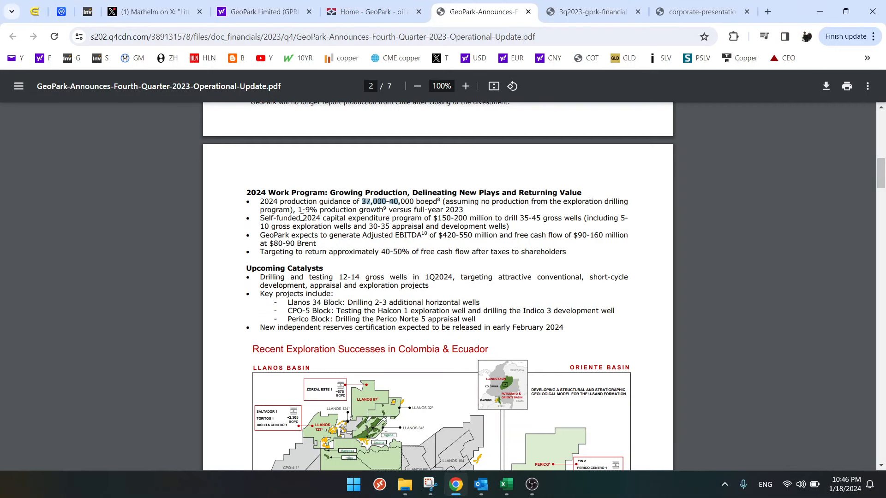
left_click_drag(298, 217, 472, 215)
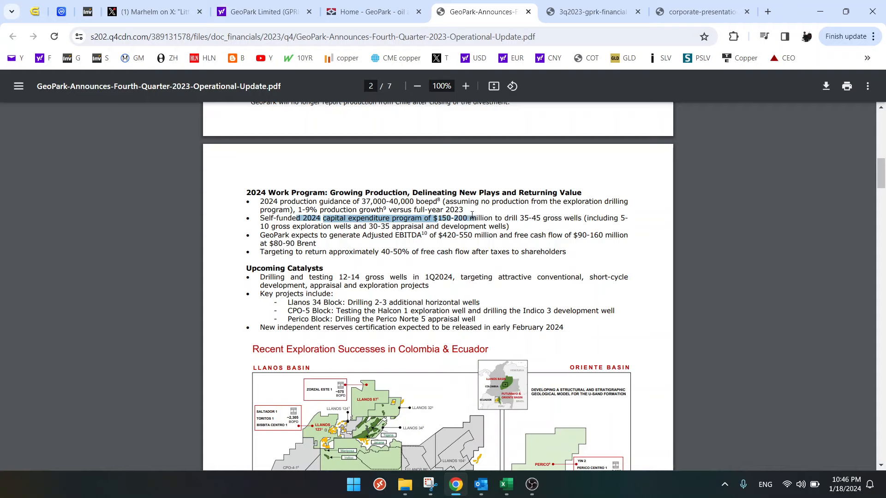
left_click(457, 218)
left_click_drag(277, 219, 520, 221)
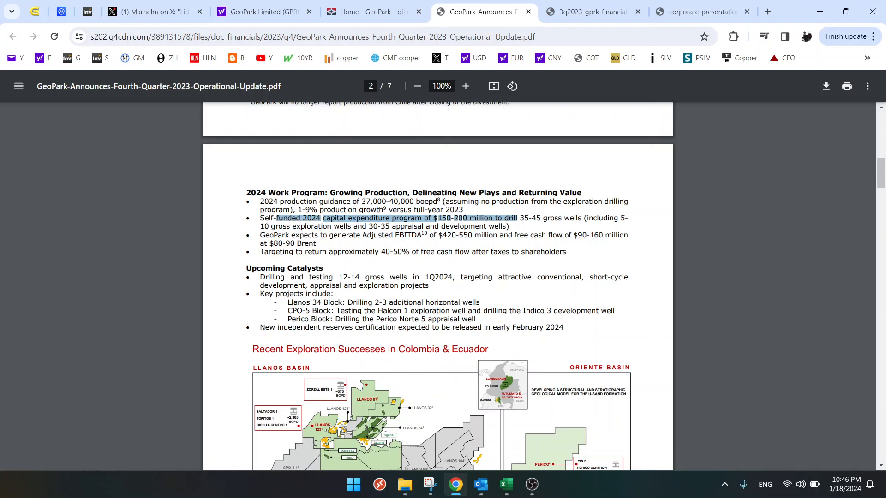
left_click(507, 484)
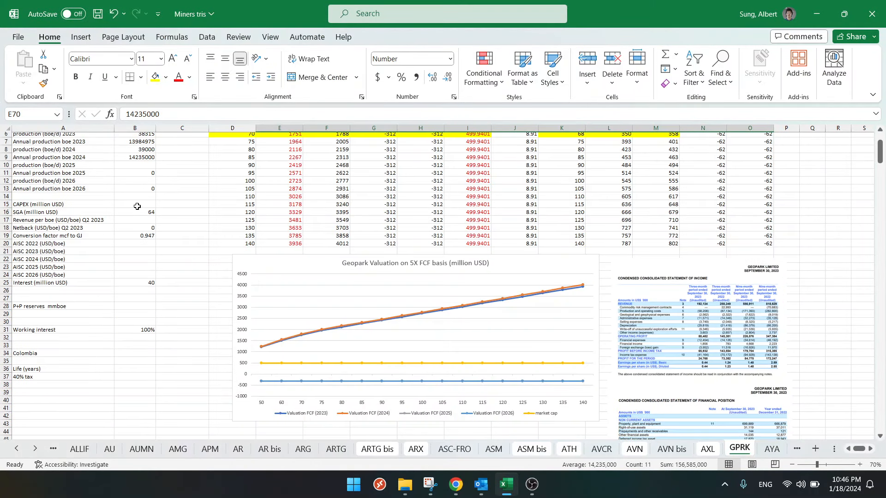
left_click(140, 204)
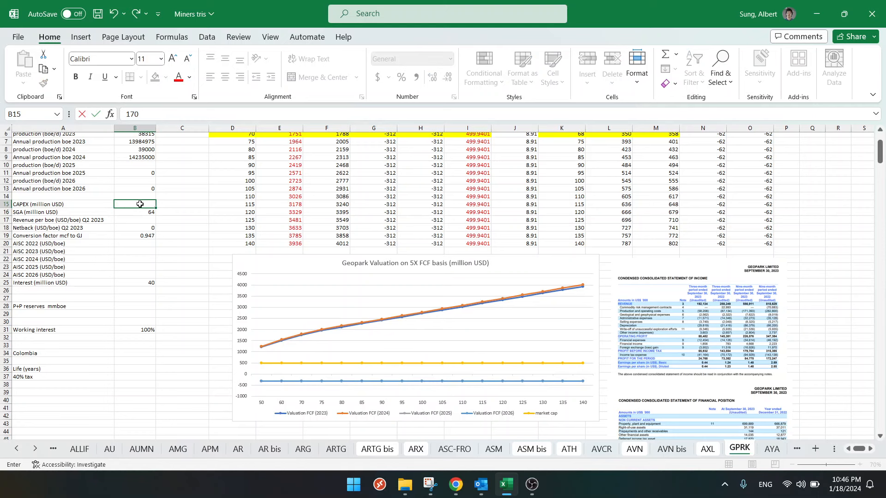
key("Return")
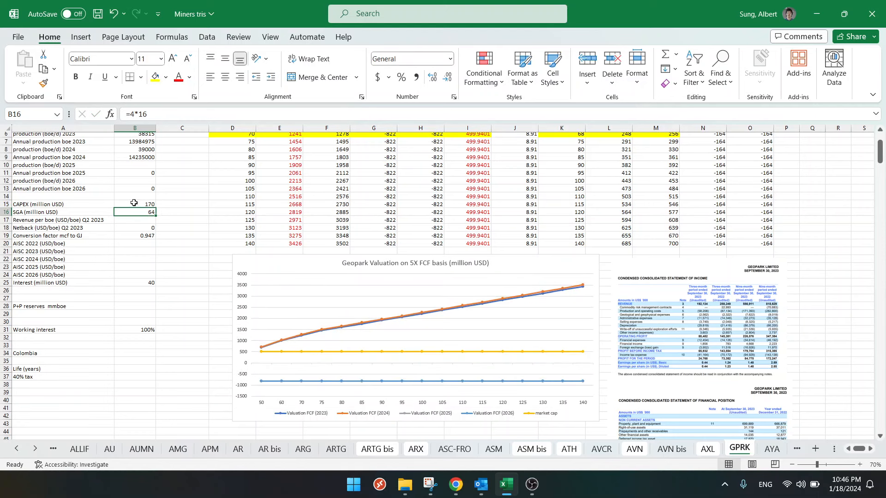
- Check the CAPEX and SGA inputs and enter 235000000 as the 2023 capex + SGA in the NPV table
left_click(134, 204)
left_click(142, 212)
scroll(136, 293, "down", 15)
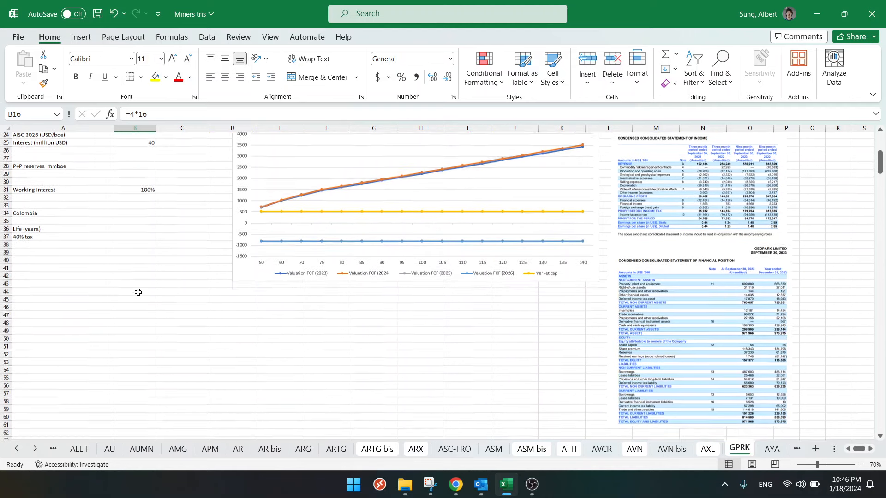
left_click(169, 314)
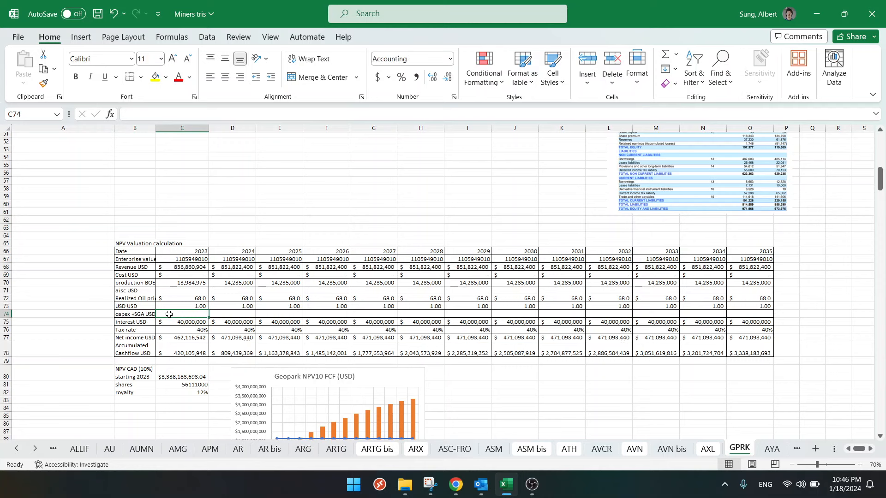
type("235000000")
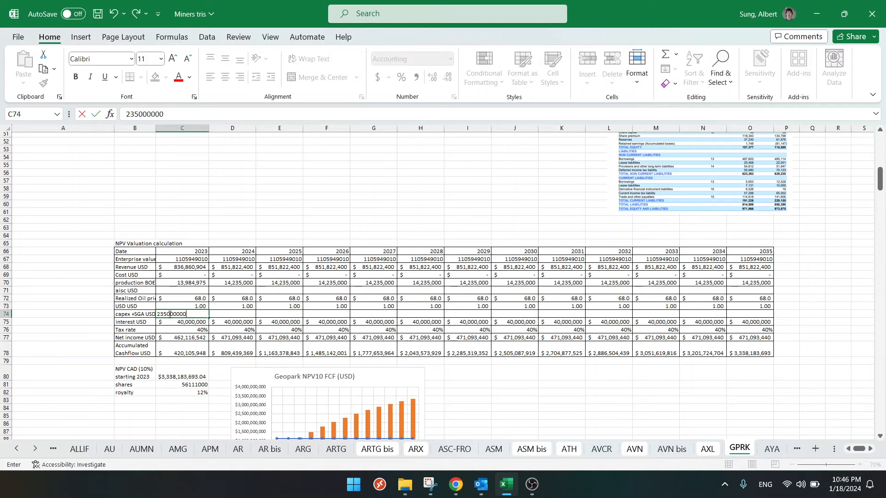
key("Return")
- Copy the 2023 capex + SGA value in C74 to the years 2024 through 2035
left_click(169, 315)
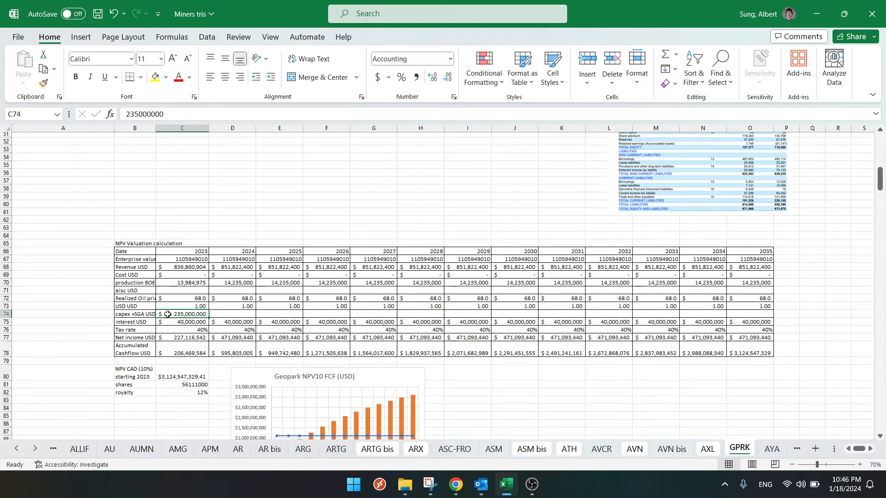
key("ctrl+c")
left_click(233, 315)
left_click_drag(233, 314, 762, 315)
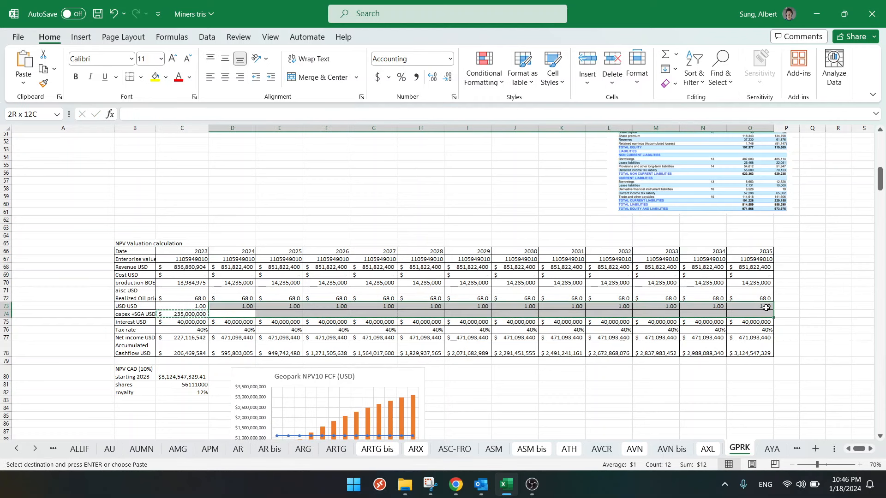
key("ctrl+v")
key("Escape")
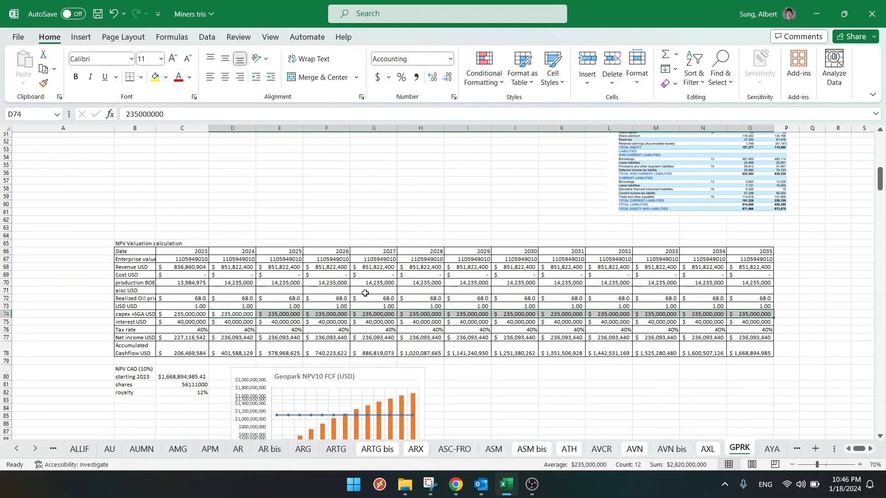
left_click(243, 204)
left_click(234, 314)
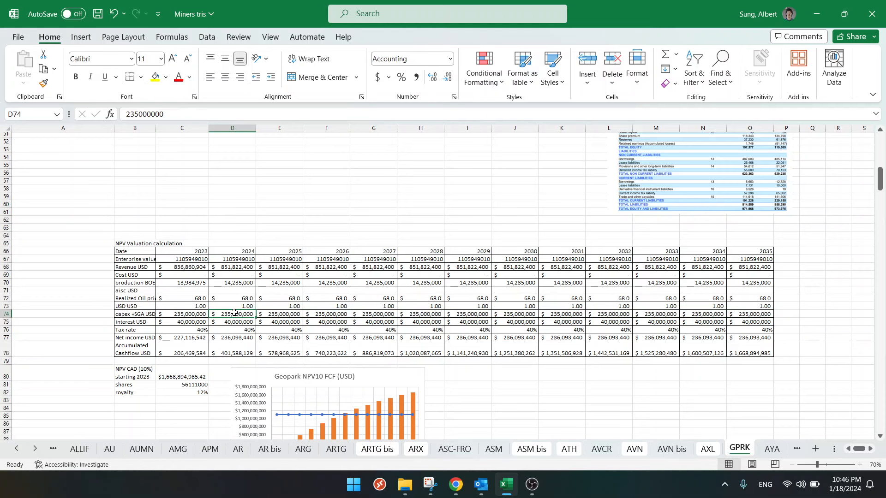
- Highlight the Adjusted EBITDA guidance in the operational update in Chrome, and check it against the highlighted 2023 and 2024 FCF cells in Excel
scroll(234, 314, "up", 15)
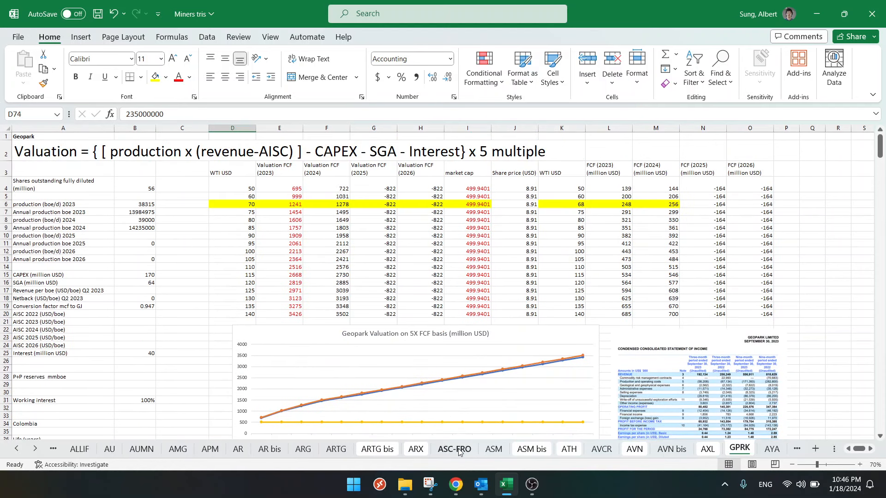
left_click(456, 485)
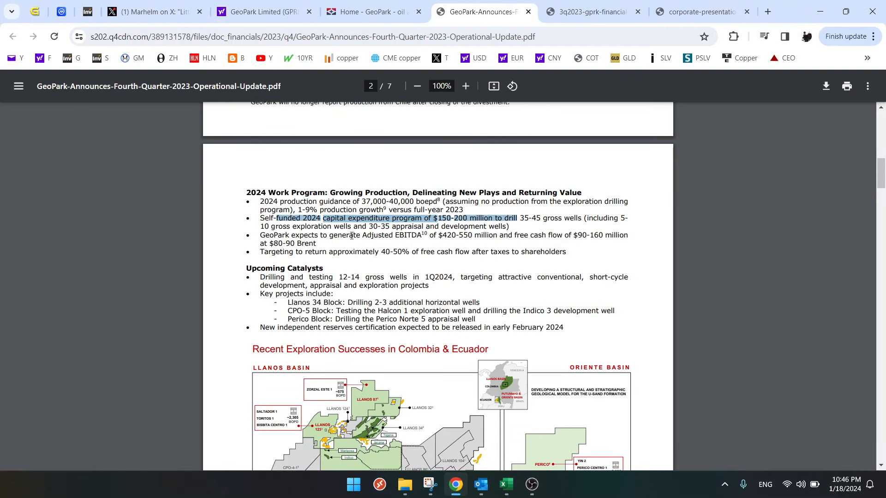
left_click_drag(442, 234, 475, 234)
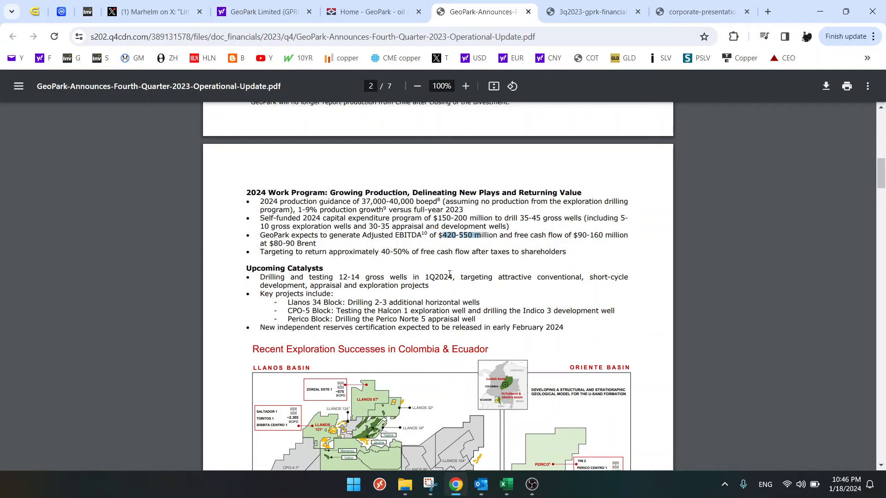
left_click(506, 485)
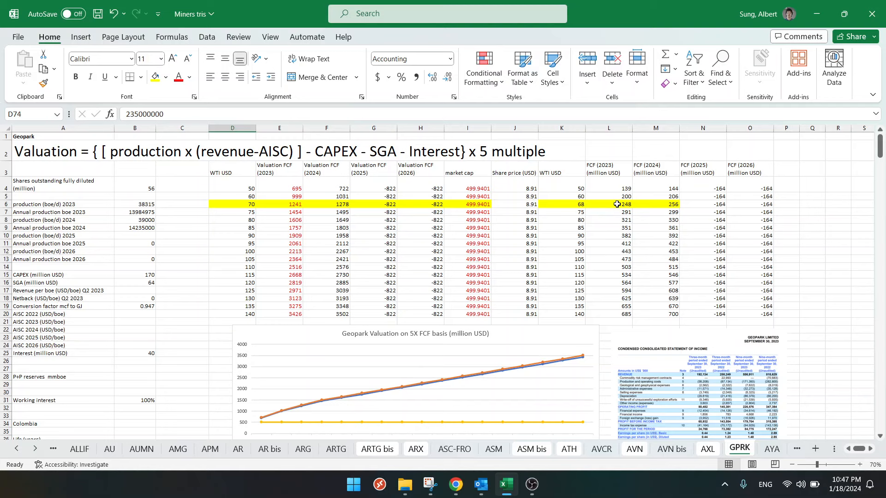
left_click(668, 203)
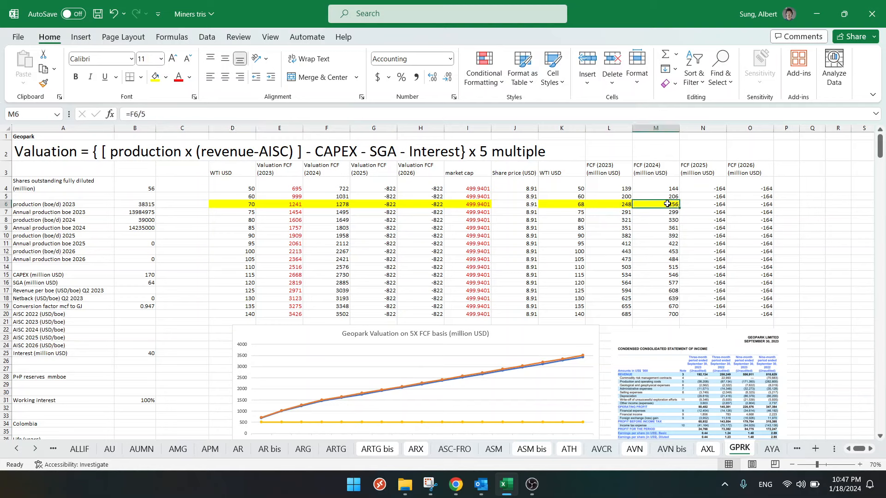
left_click(616, 204)
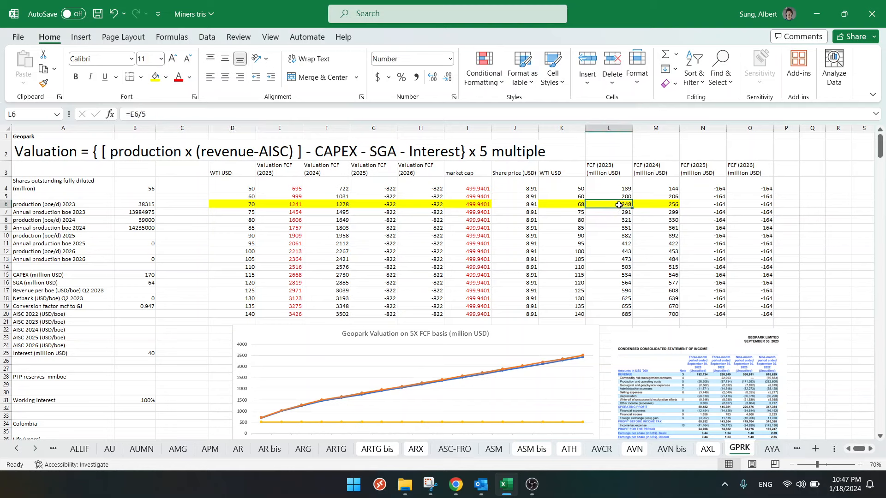
- Check the AISC and interest cells, and highlight Colombia's total and oil production and Chile's total in the 4Q2023 production breakdown in Chrome
mouse_move(458, 488)
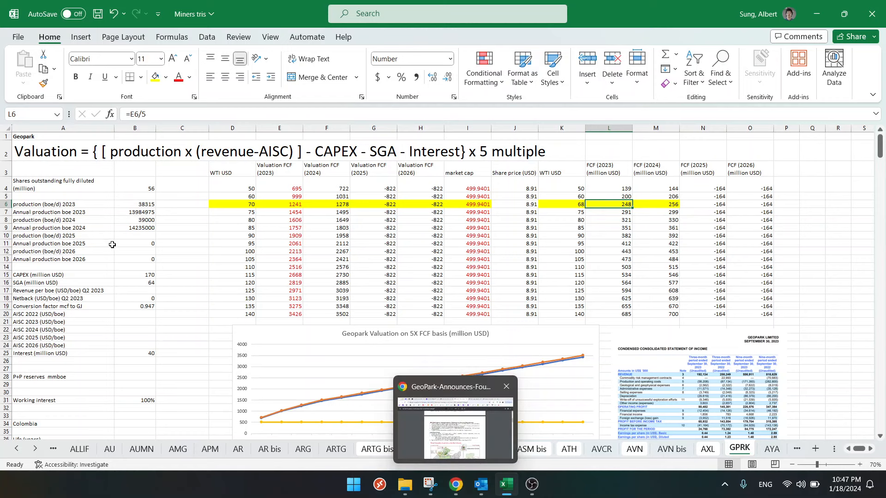
left_click_drag(135, 319, 135, 356)
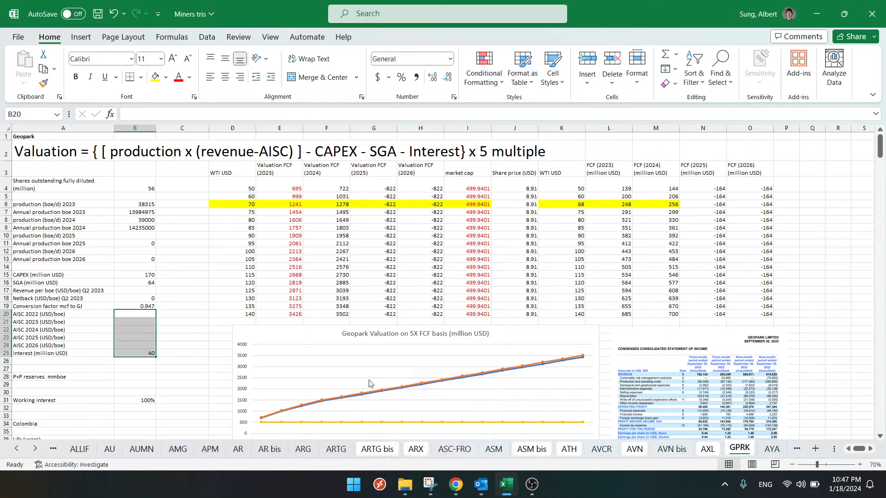
left_click(455, 485)
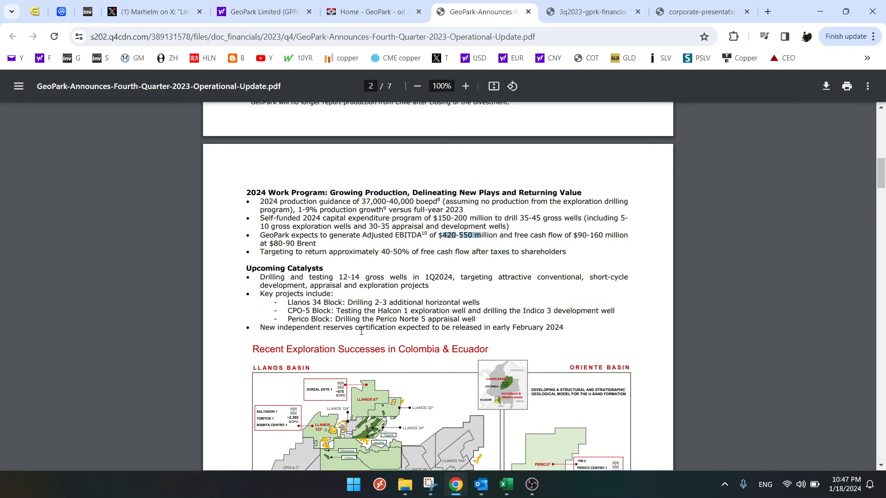
scroll(362, 331, "down", 11)
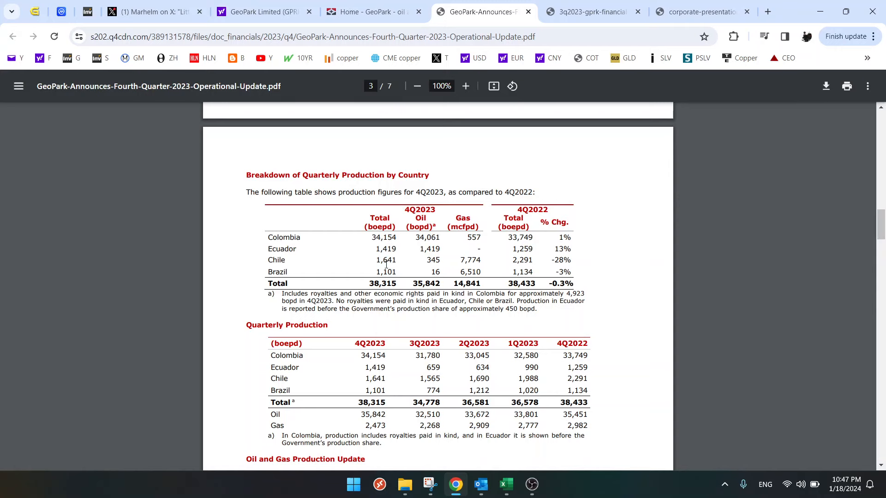
scroll(381, 348, "down", 1)
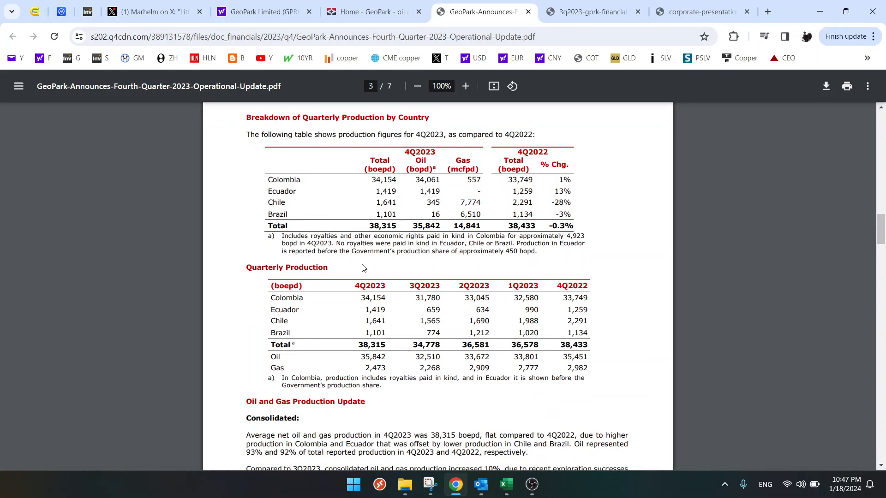
left_click_drag(370, 179, 396, 180)
left_click_drag(415, 180, 443, 179)
left_click_drag(377, 203, 396, 204)
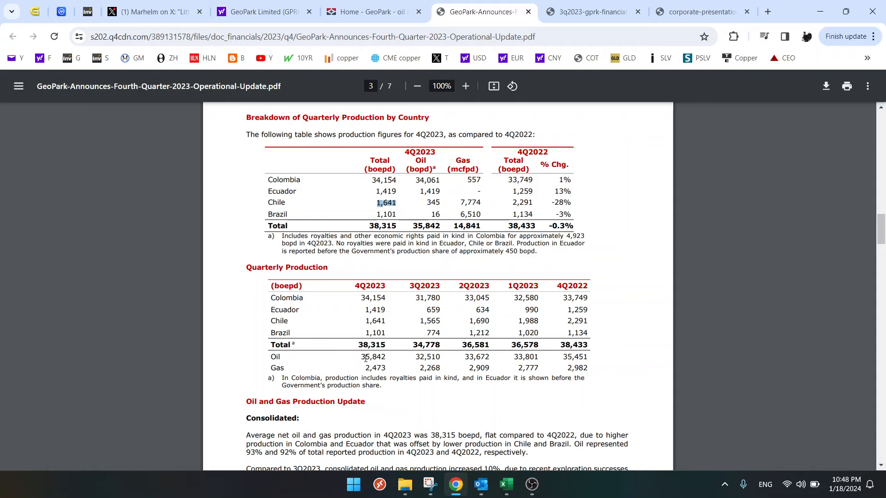
scroll(366, 358, "down", 3)
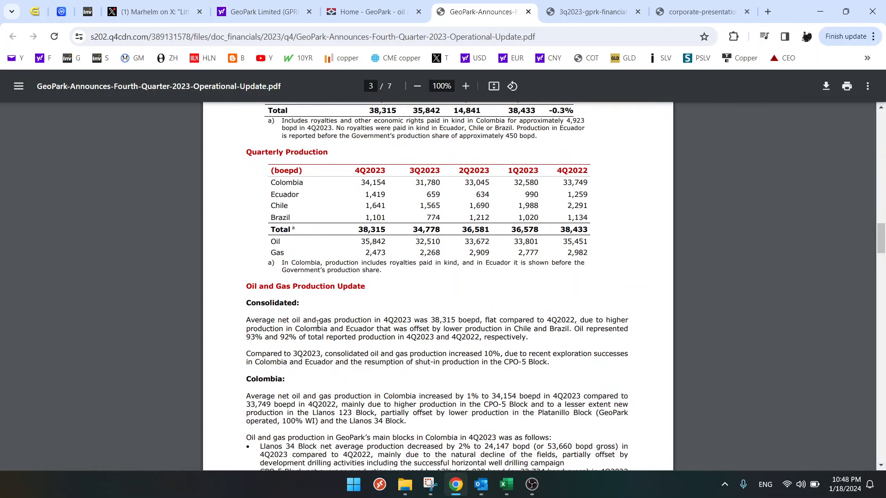
- Enter the note "95% oil" in B1 of the GPRK sheet in Excel
left_click(506, 485)
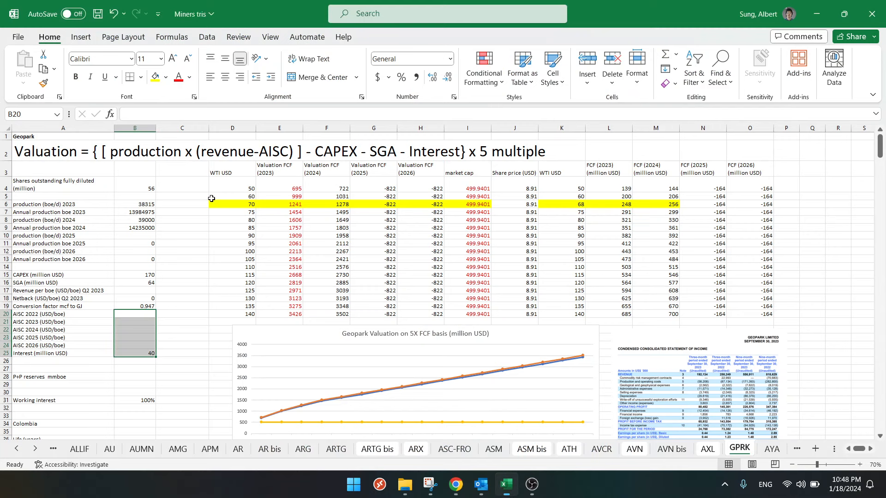
left_click(135, 137)
type("95% oil")
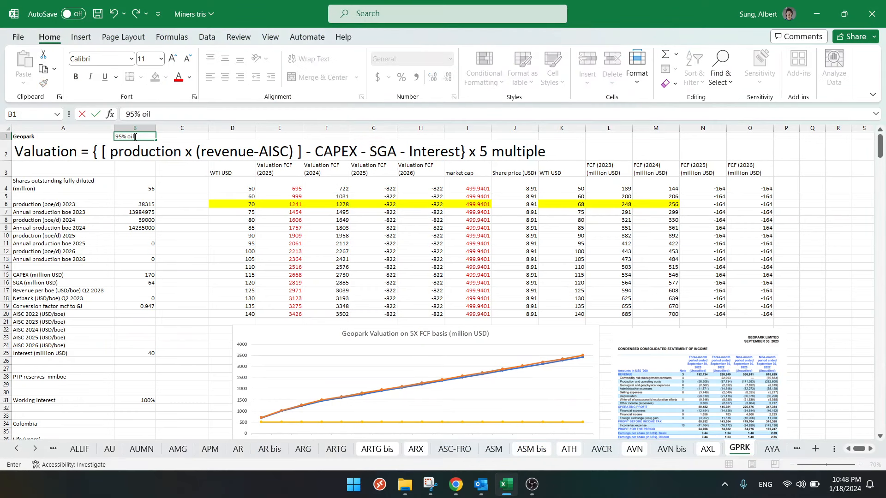
key("Return")
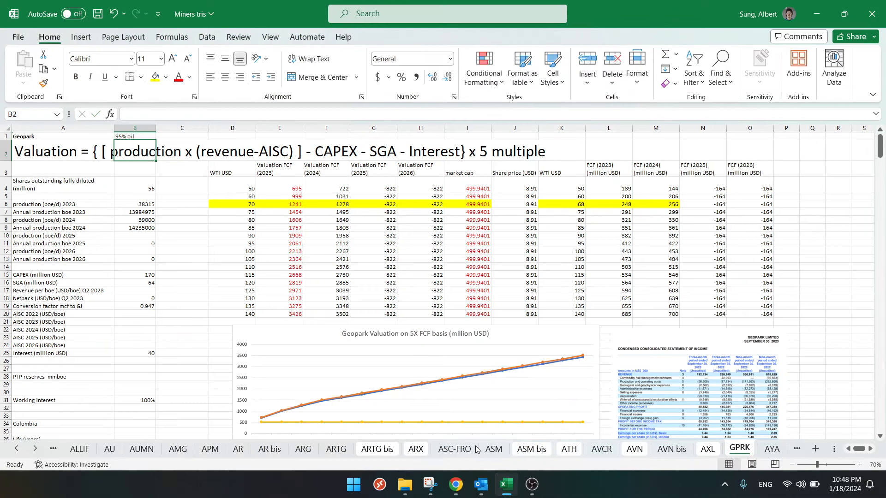
- Read the rest of the operational update in Chrome, from the consolidated and country production updates through the Chile divestment
left_click(455, 484)
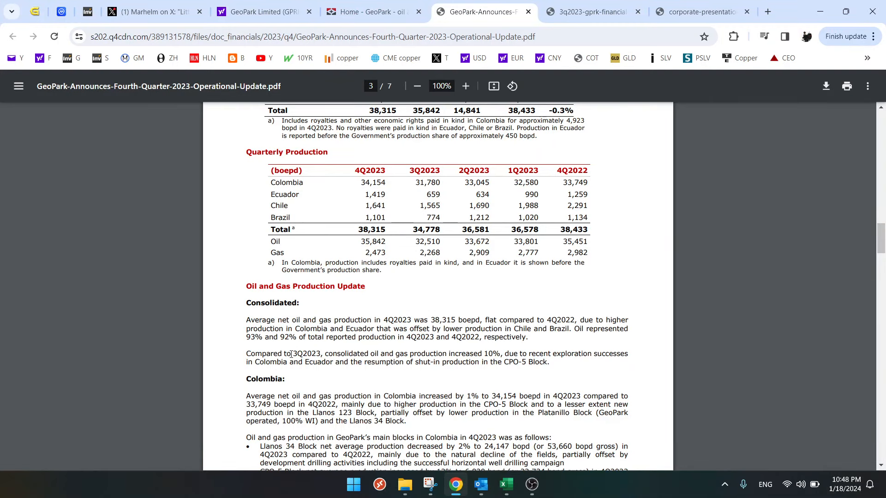
scroll(291, 354, "down", 1)
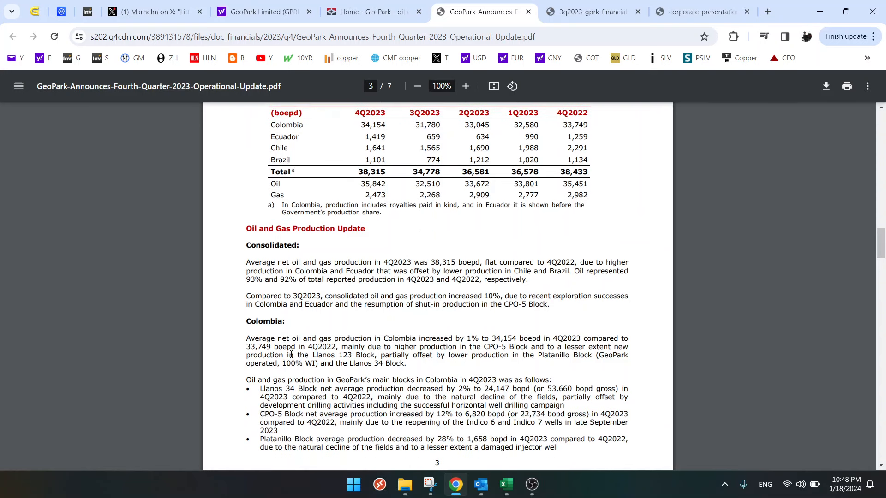
scroll(292, 355, "down", 5)
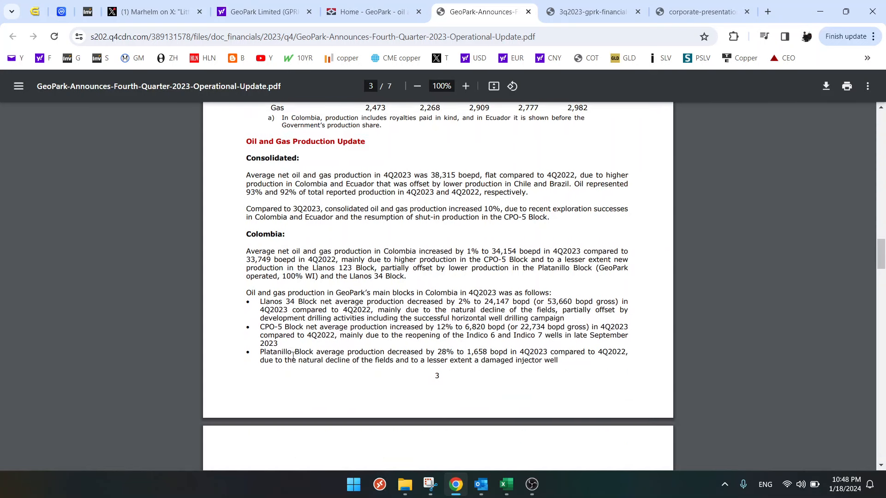
scroll(292, 356, "down", 10)
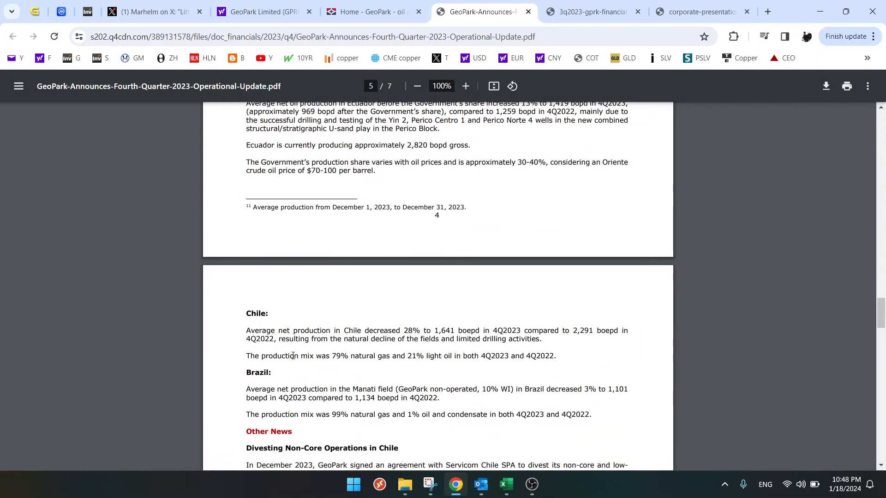
scroll(292, 356, "down", 5)
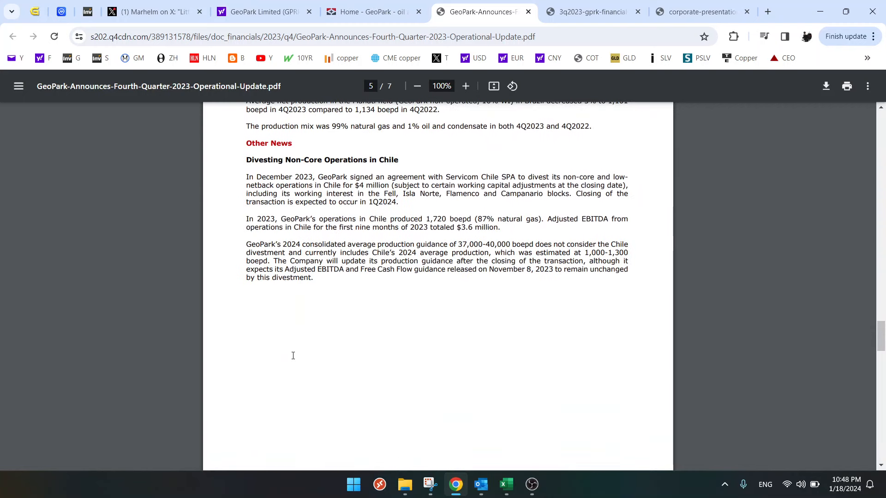
scroll(293, 356, "down", 18)
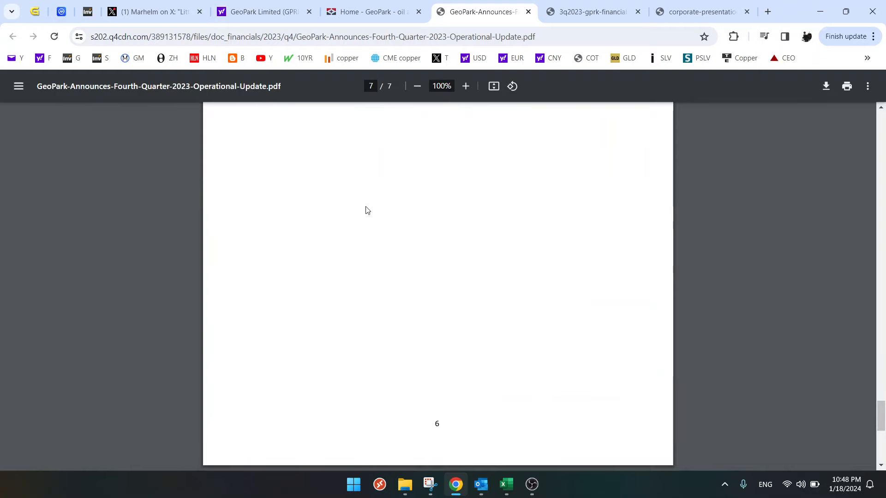
- Examine the condensed consolidated statement of income in the 3Q2023 financial statements
left_click(386, 14)
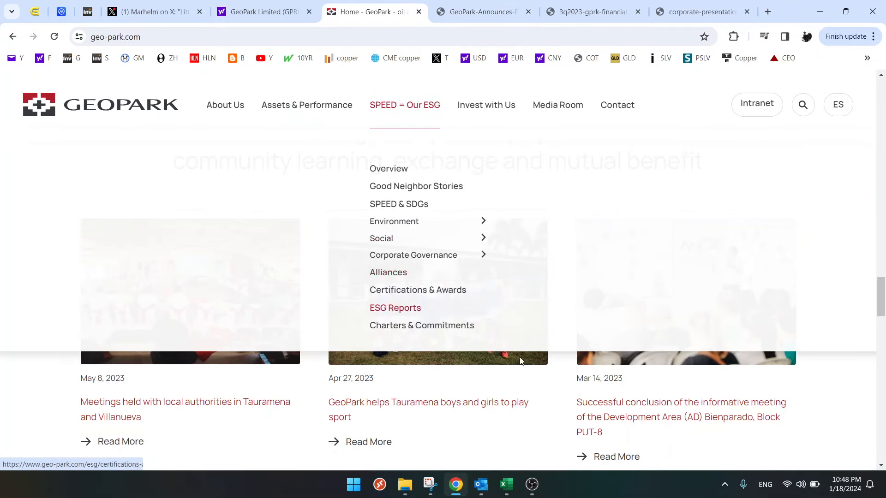
left_click(591, 15)
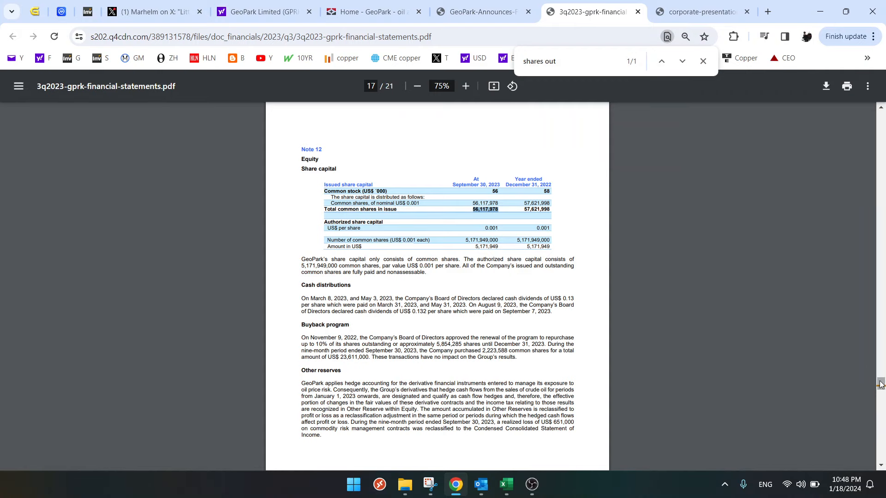
left_click_drag(881, 384, 879, 151)
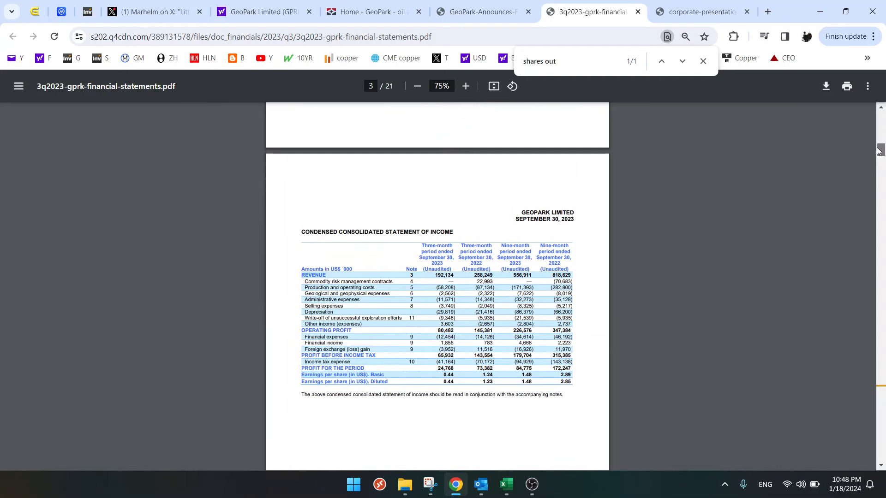
- Go back to the GeoPark website and open its Quarterly Results page from the investor financial information
left_click(361, 13)
scroll(347, 212, "up", 10)
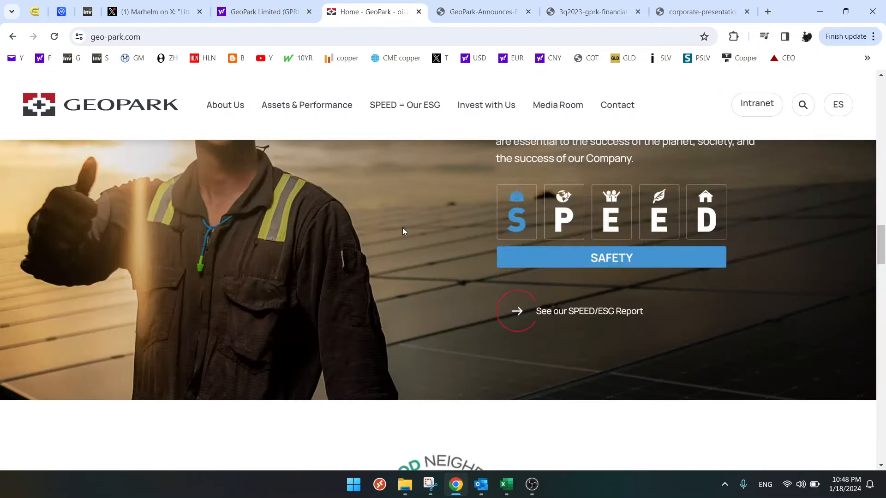
scroll(408, 232, "up", 5)
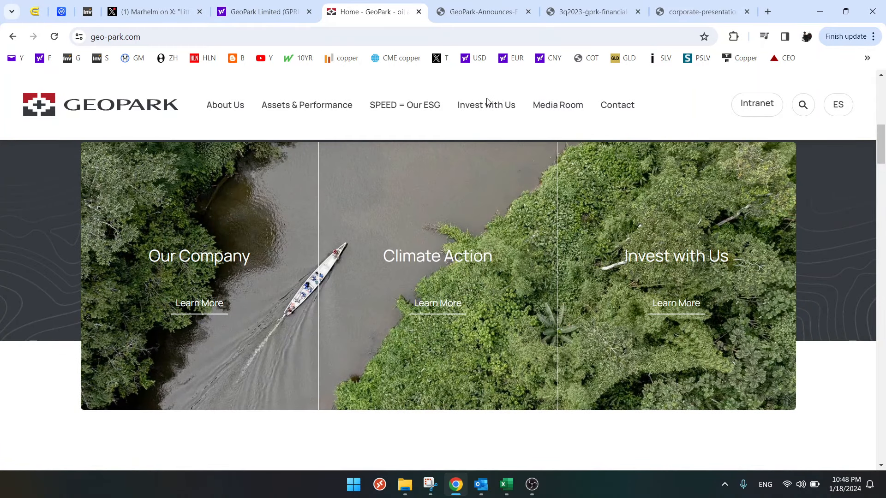
mouse_move(484, 111)
mouse_move(495, 225)
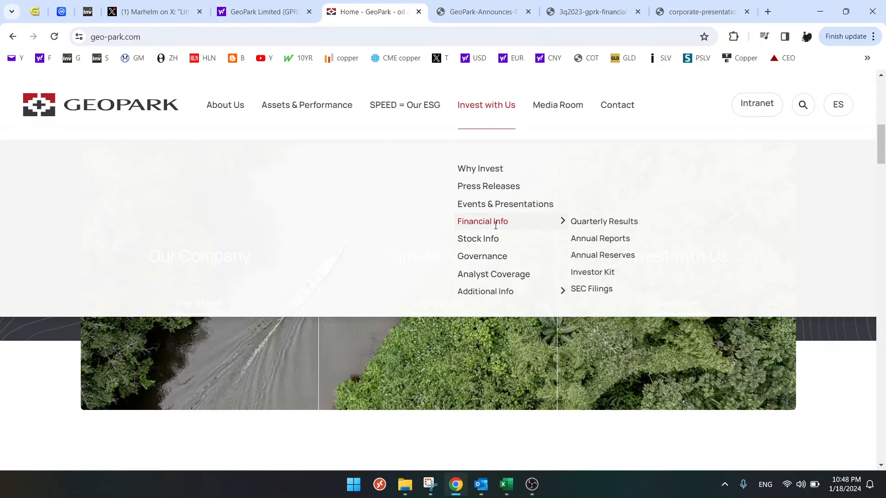
left_click(601, 223)
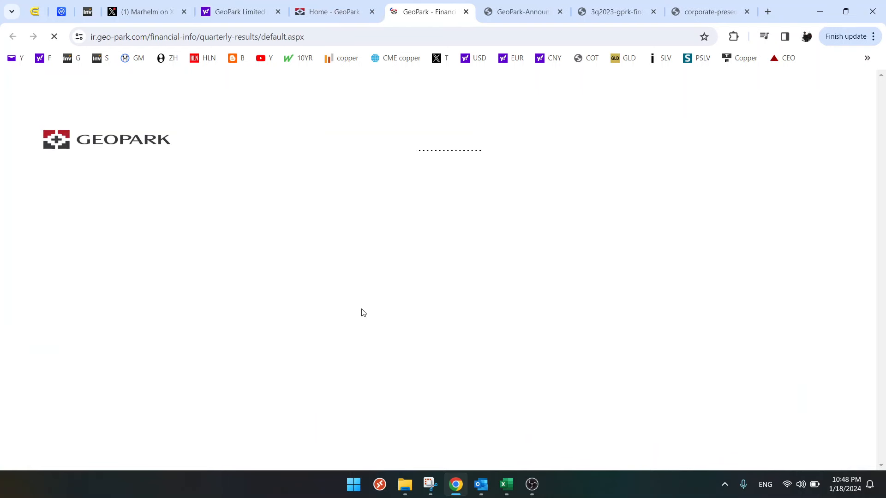
- Open the press release for the 2023 Q3 earnings
scroll(361, 312, "down", 2)
scroll(363, 341, "down", 5)
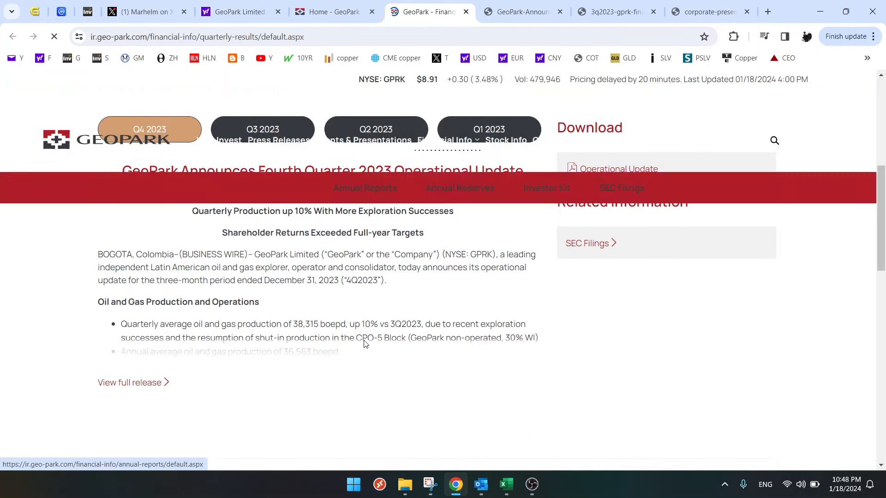
scroll(364, 344, "down", 5)
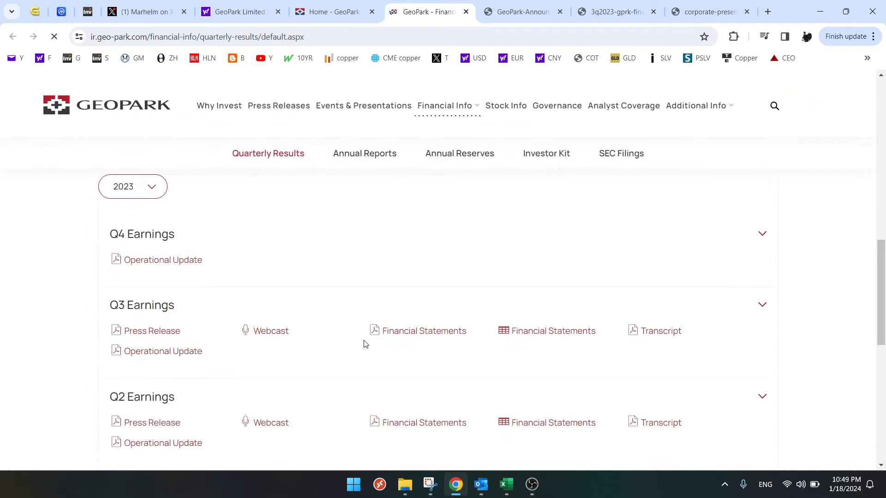
left_click(147, 333)
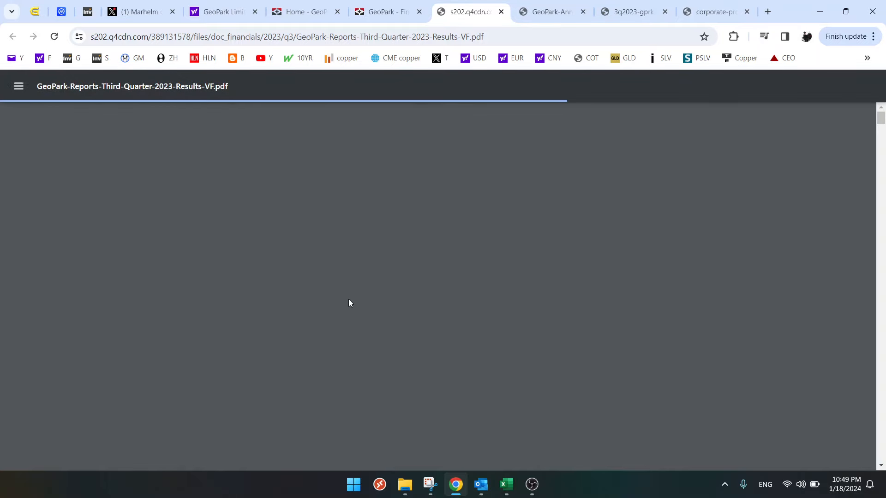
- Highlight the capital expenditures figure in the third-quarter press release, and check it against the CAPEX (million USD) input in Excel
scroll(349, 305, "down", 5)
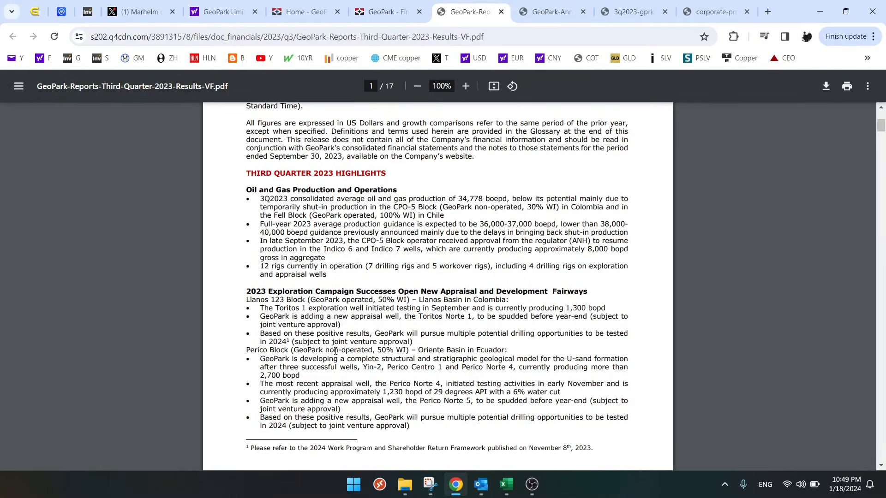
scroll(335, 352, "down", 6)
scroll(335, 346, "down", 1)
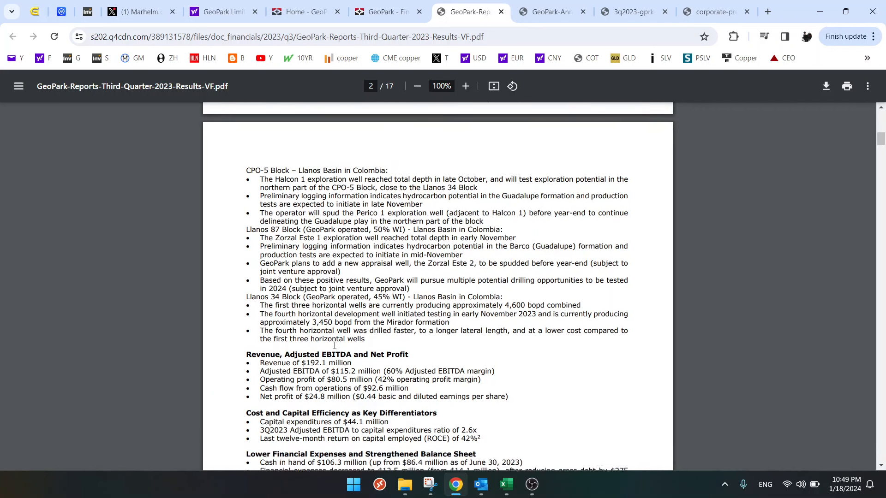
scroll(335, 347, "down", 2)
left_click_drag(346, 329, 367, 328)
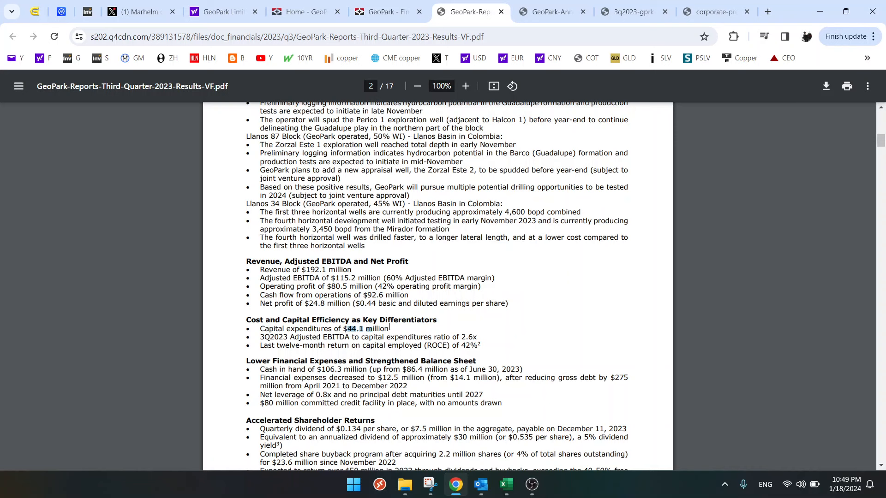
left_click(506, 485)
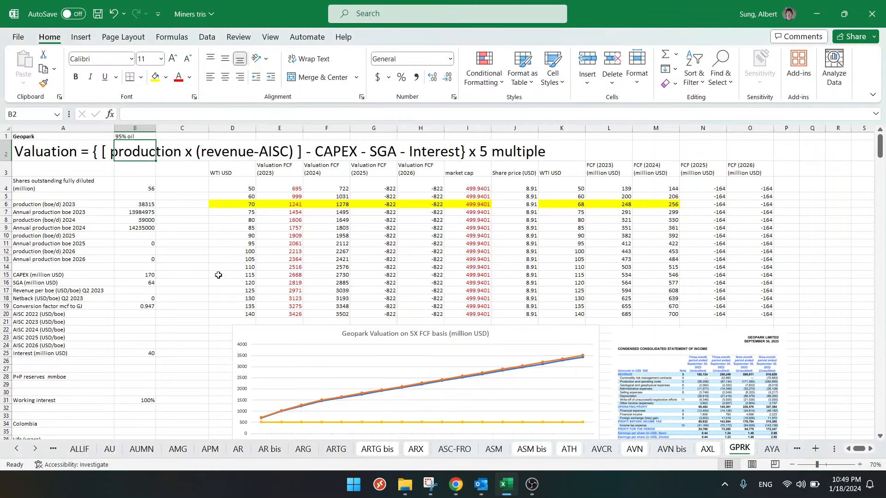
left_click(144, 273)
- Examine the key performance indicators table in the press release in Chrome, and highlight the 3Q2023 Brent oil price
left_click(456, 484)
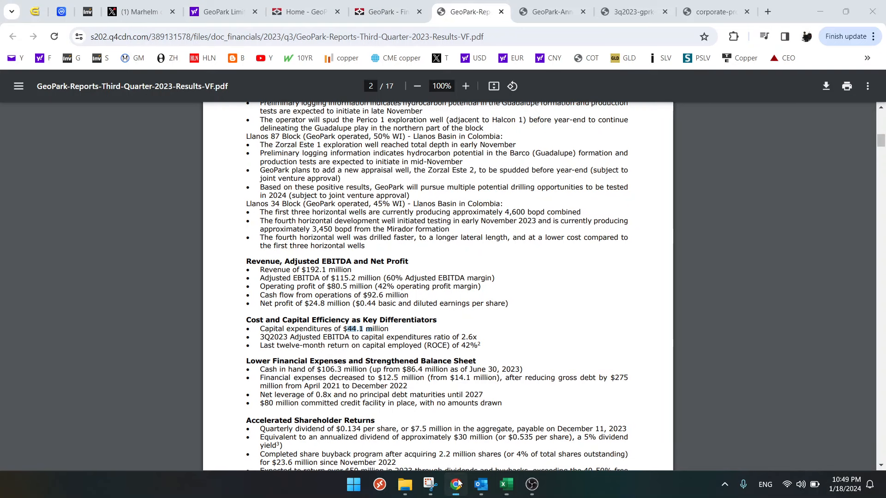
scroll(298, 387, "down", 1)
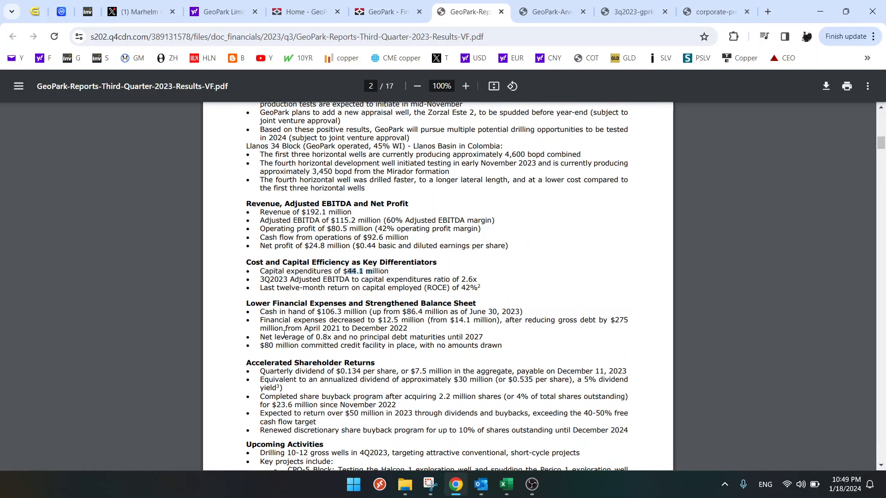
scroll(295, 390, "down", 10)
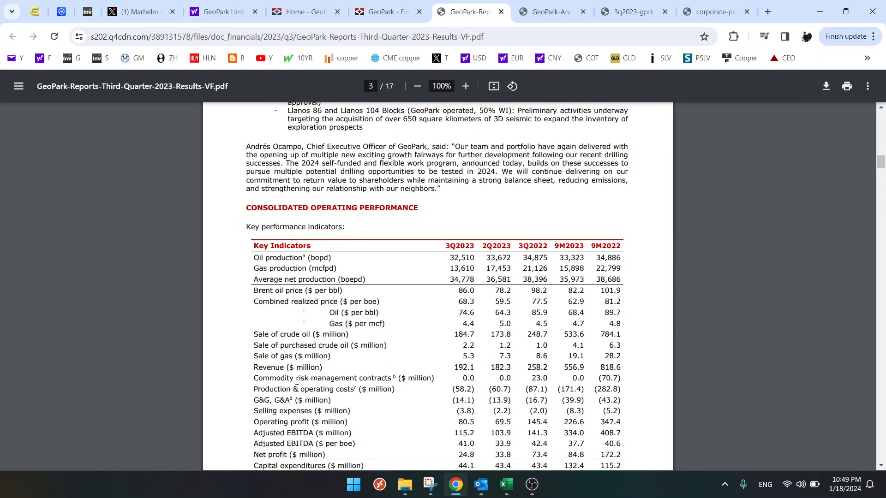
scroll(377, 292, "down", 1)
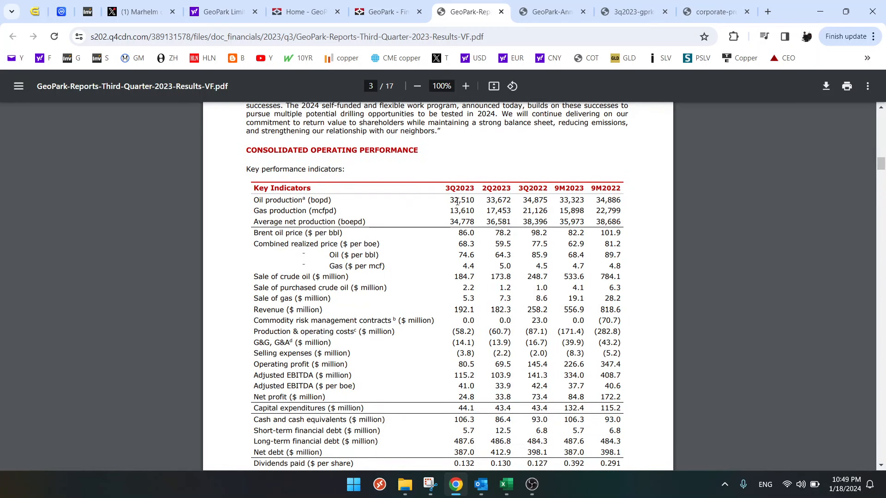
left_click_drag(451, 200, 470, 235)
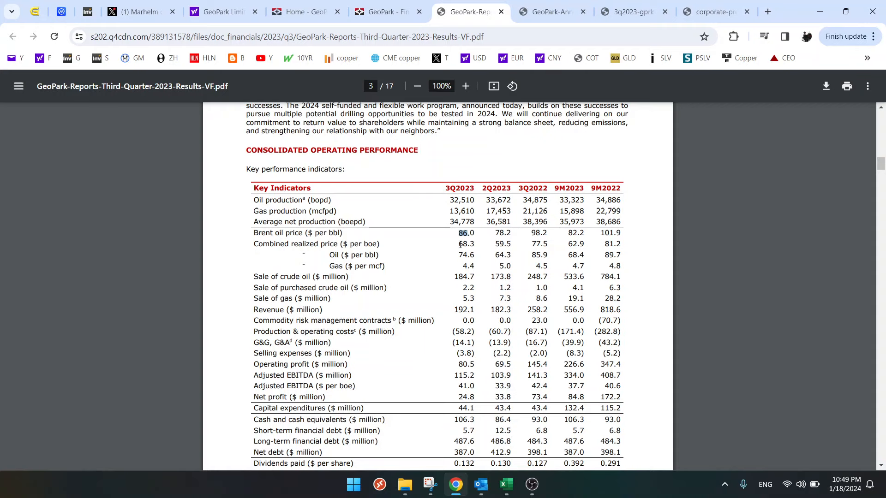
- Highlight the 3Q2023 combined realized price in the key performance indicators table, compare it with the Brent price, and return to Excel
left_click_drag(460, 244, 477, 243)
mouse_move(460, 232)
left_mouse_down()
mouse_move(471, 232)
mouse_move(467, 243)
left_mouse_up()
left_click(461, 233)
left_click_drag(460, 245, 469, 246)
left_click(507, 484)
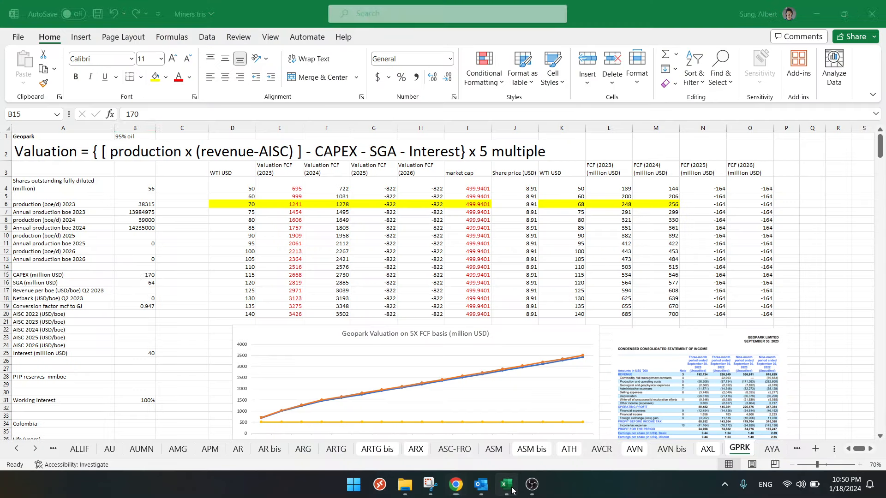
left_click(560, 171)
double_click(566, 171)
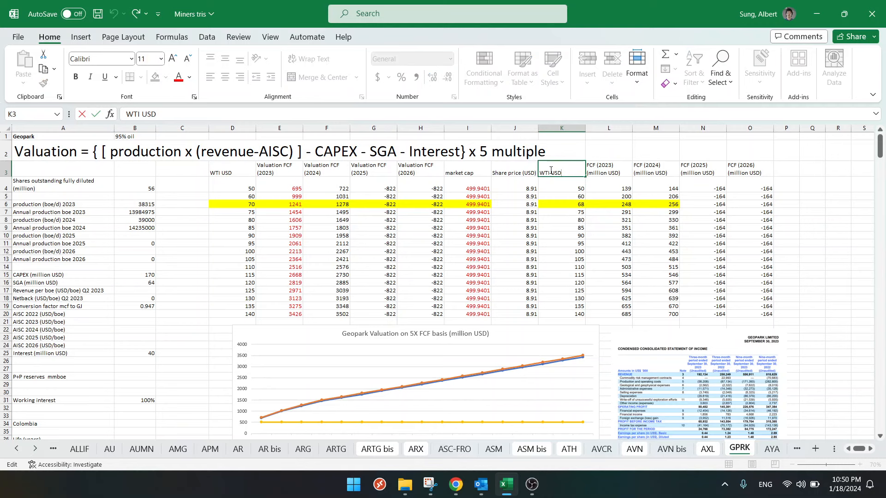
left_click_drag(551, 171, 518, 173)
type("B")
key("Escape")
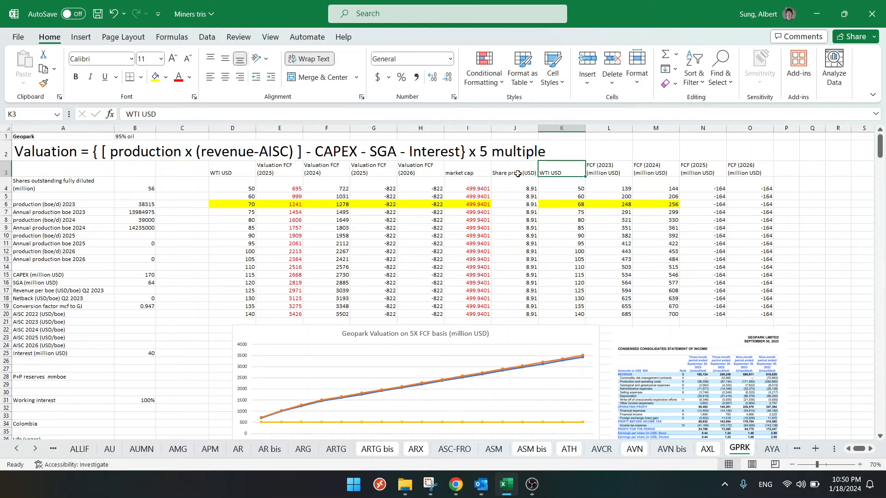
- Open the Trading Economics copper page in a new Chrome tab and check the current Crude Oil and Brent prices
left_click(456, 484)
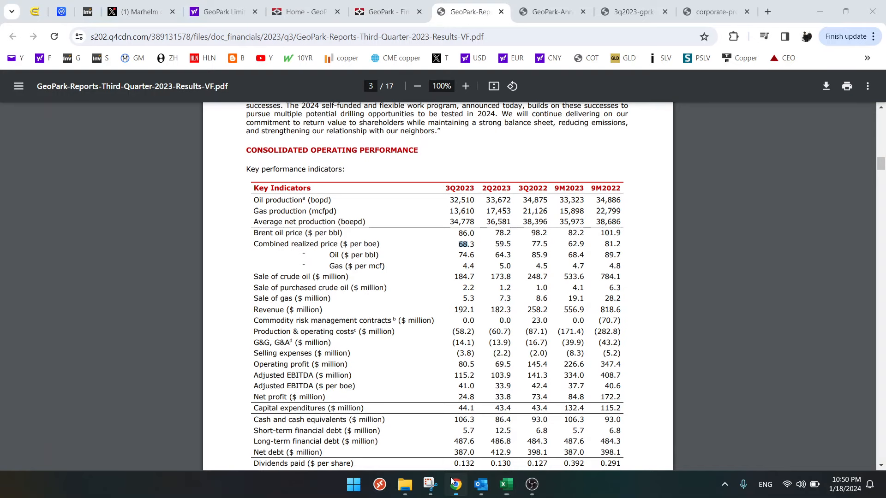
left_click(769, 13)
left_click(742, 67)
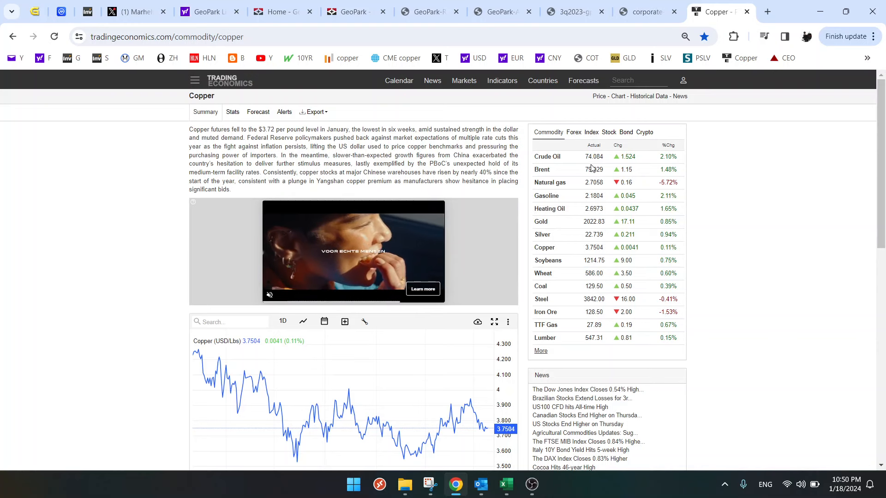
- In Excel, change the header in K3 to "WTI USD (3 dollars lower than WTI)"
left_click(506, 483)
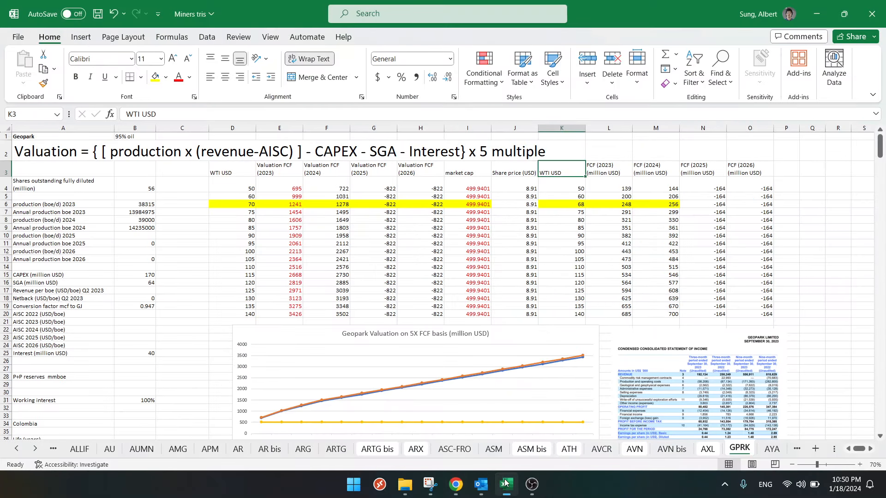
double_click(572, 171)
type("(")
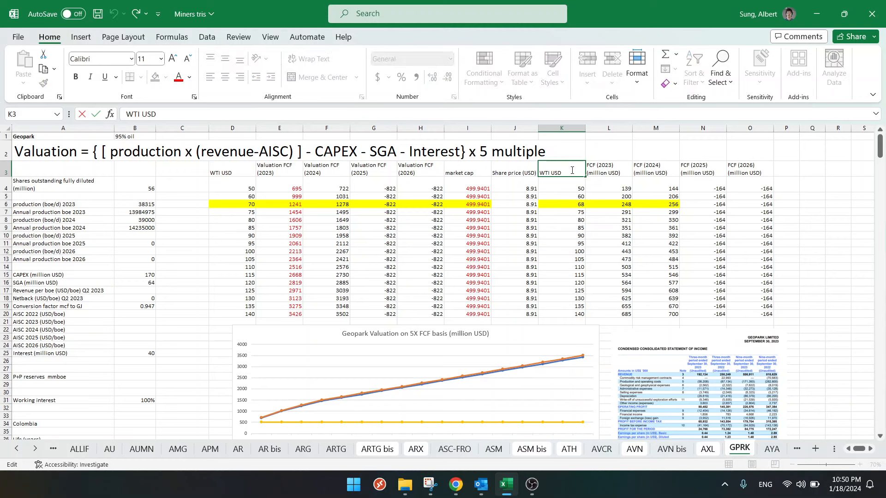
type("3 dollars lower")
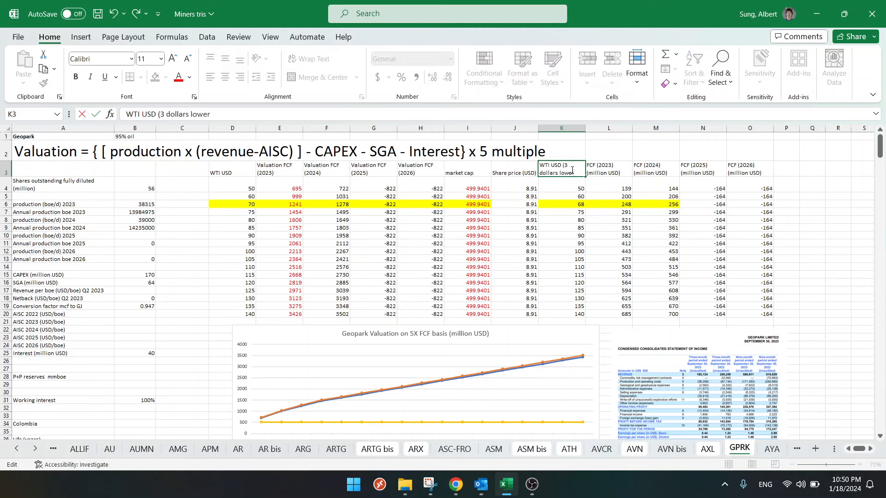
type(" than WTI")
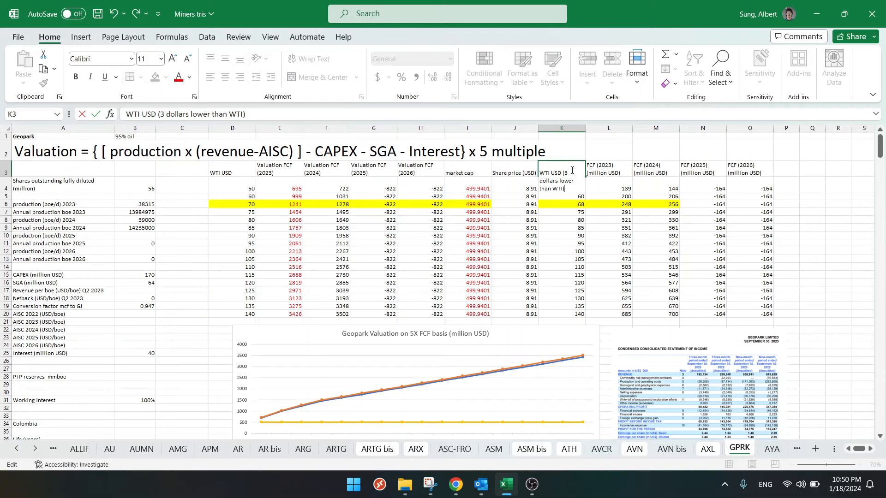
key("Return")
- Recheck the crude oil price in Chrome and set the oil price in K6, in the yellow FCF row, to 71
key("Down")
key("Down")
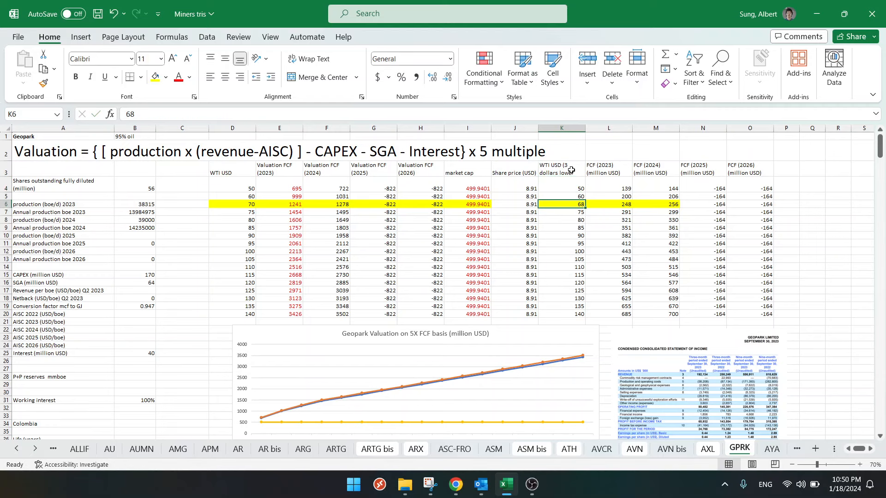
left_click(456, 485)
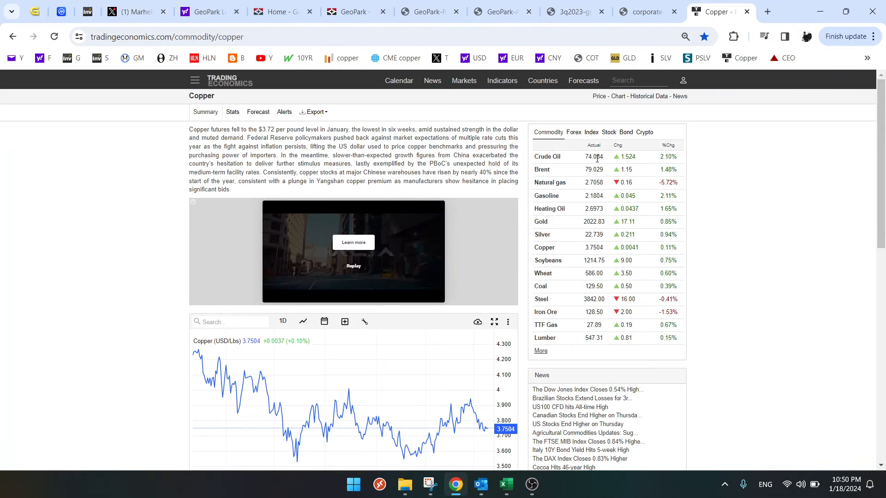
left_click(507, 485)
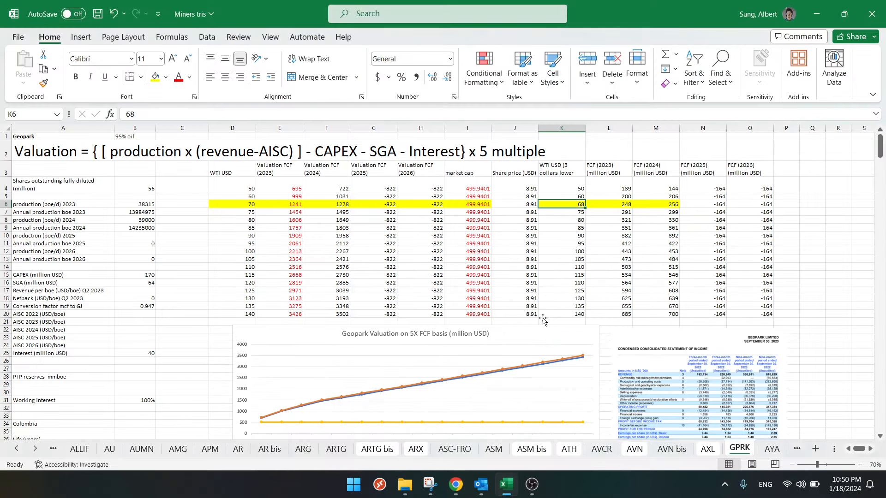
type("71")
key("Return")
- Set the WTI USD price in D6, in the yellow valuation row, to 71
key("Up")
key("Left")
key("Left")
key("Left")
key("Left")
key("Left")
key("Left")
key("Left")
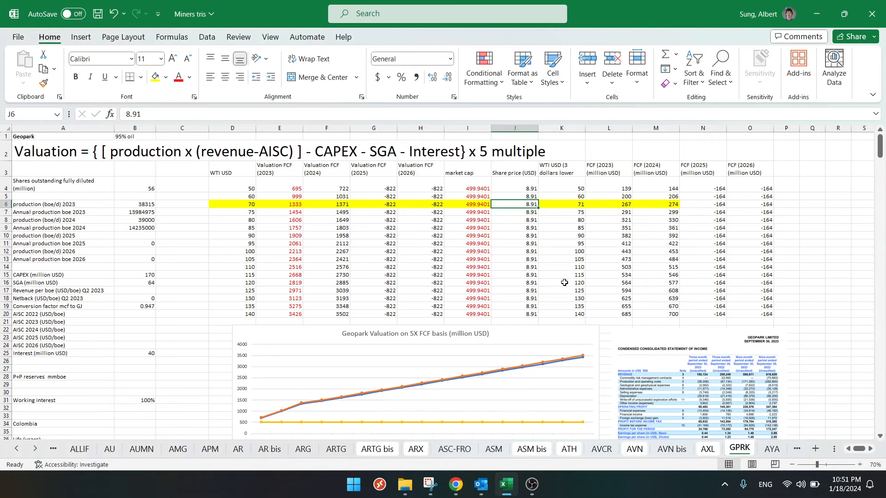
type("71")
key("Return")
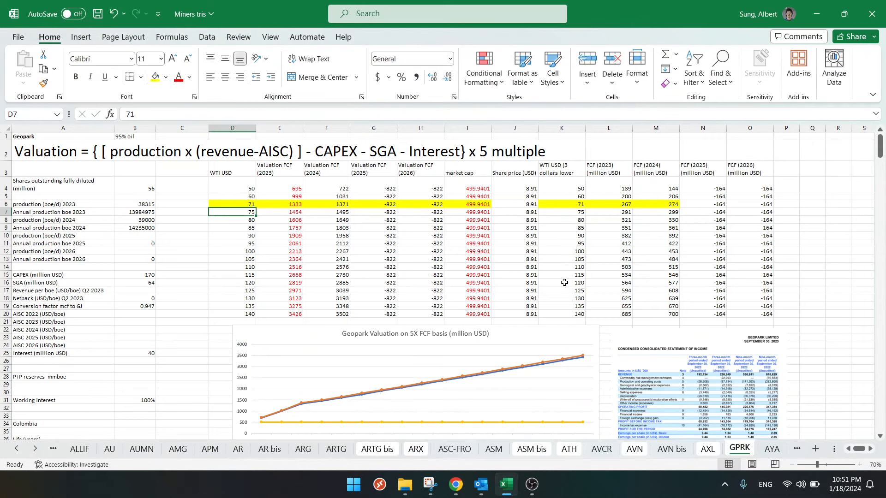
- Set the realized oil price in the NPV valuation table to 71 for 2023 and copy it across 2024 to 2035
scroll(388, 252, "down", 18)
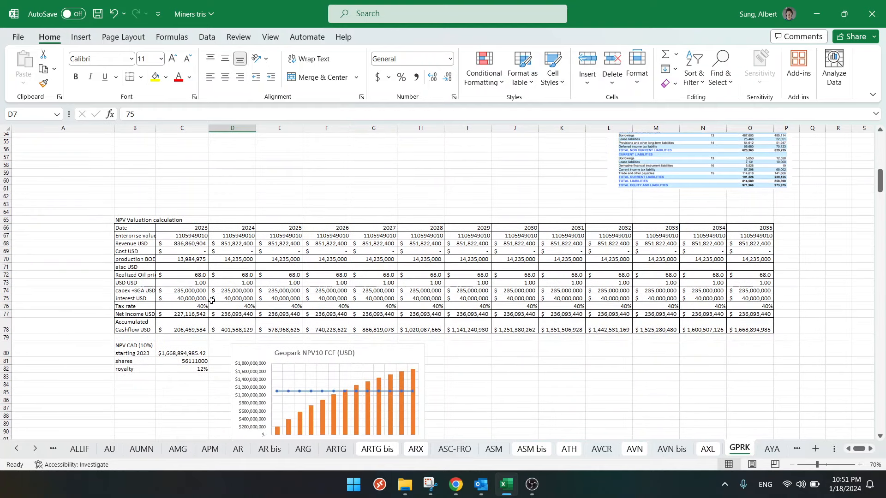
left_click(196, 277)
type("71")
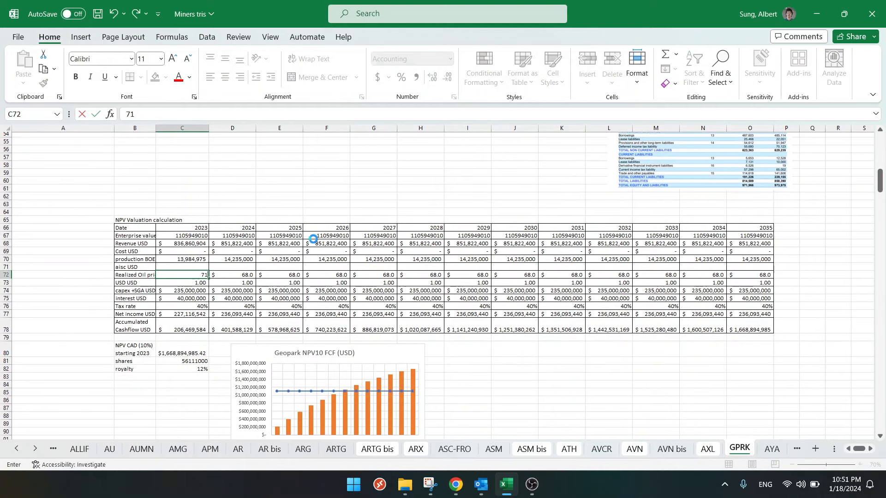
key("Return")
key("Up")
key("ctrl+c")
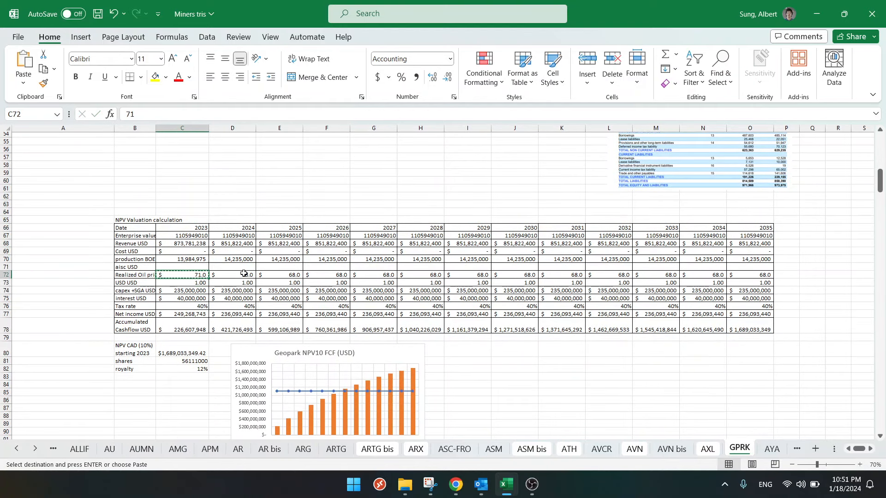
left_click_drag(232, 275, 739, 276)
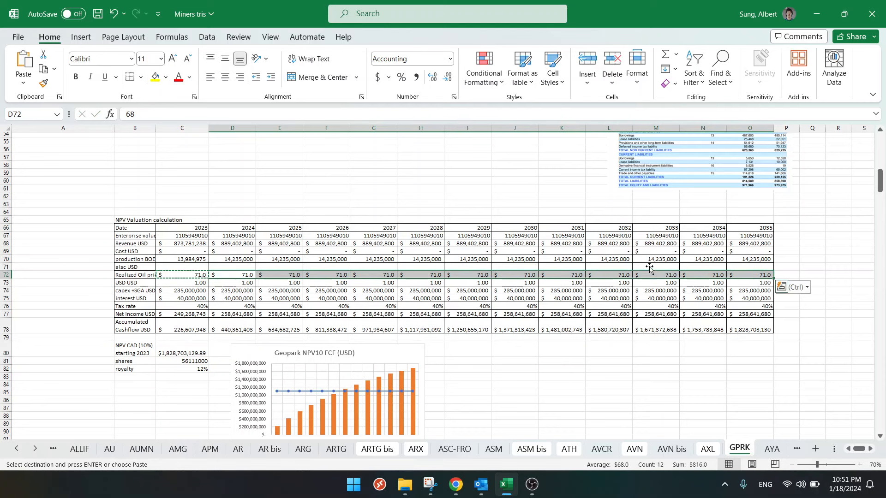
key("Return")
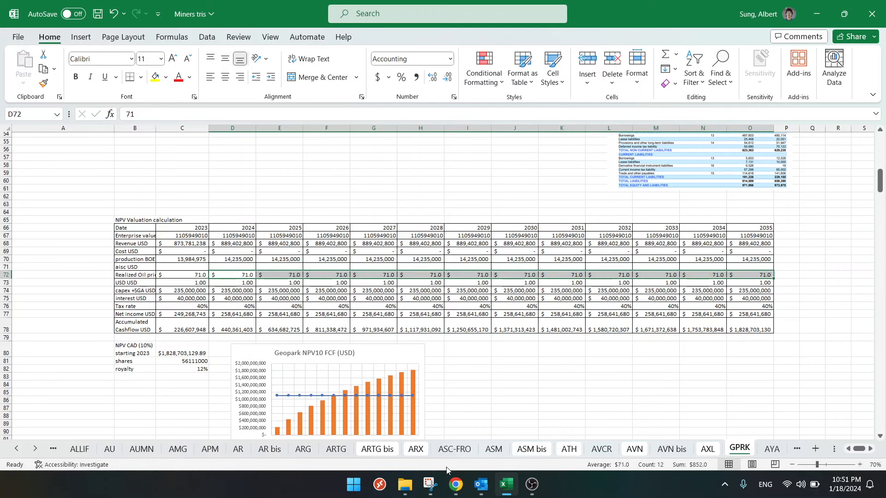
- Return to the third-quarter press release in Chrome and highlight the 3Q2023 revenue and the production and operating costs
left_click(456, 485)
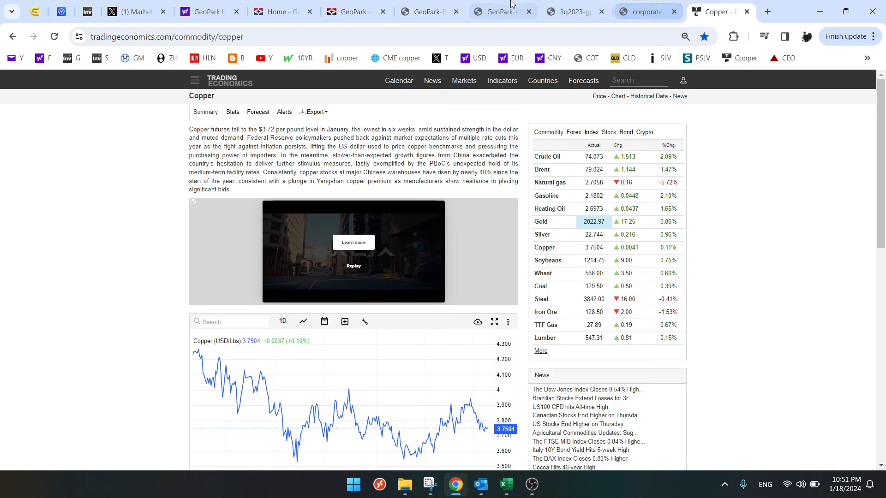
left_click(579, 6)
left_click(492, 4)
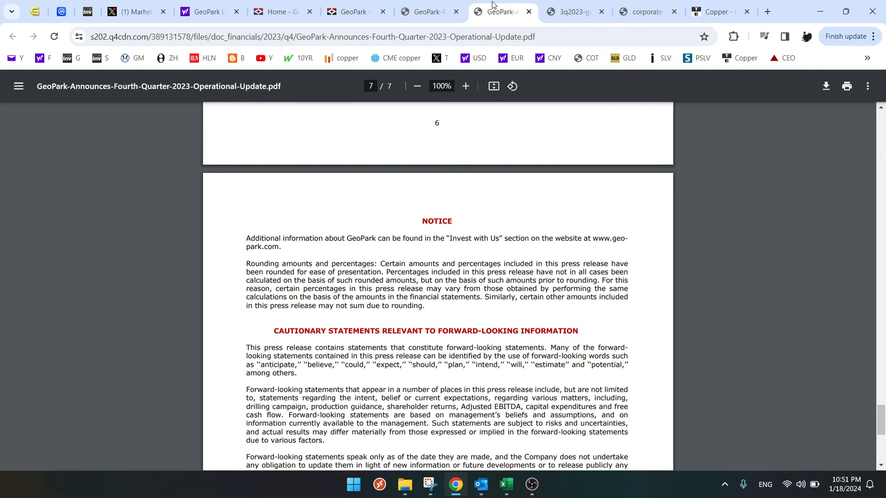
left_click(429, 12)
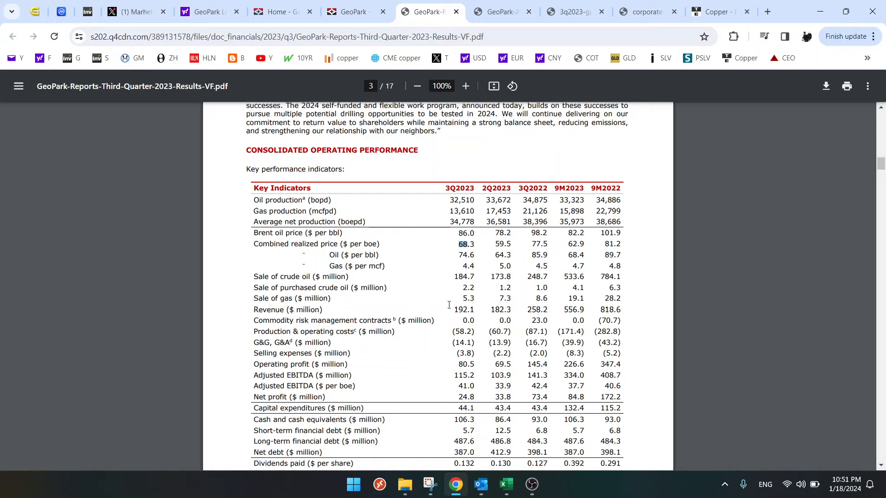
left_click_drag(450, 311, 475, 310)
left_click_drag(453, 333, 475, 332)
- Examine the press release's realized oil price, revenue, operating cost and Adjusted EBITDA breakdowns, down to the per-boe table on page 7
scroll(462, 340, "down", 3)
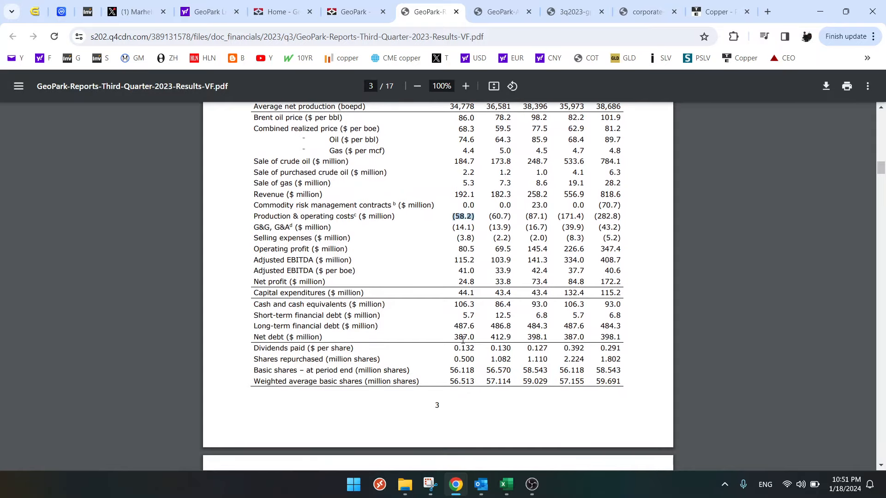
scroll(463, 340, "down", 15)
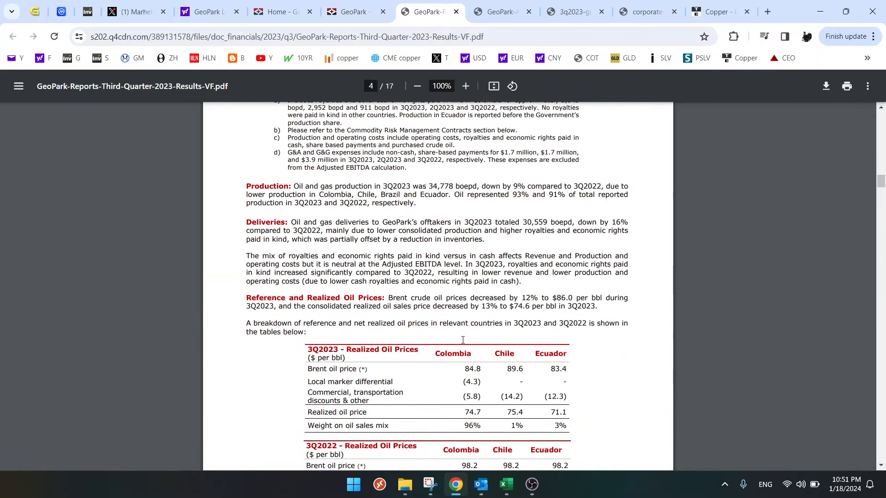
scroll(463, 340, "down", 5)
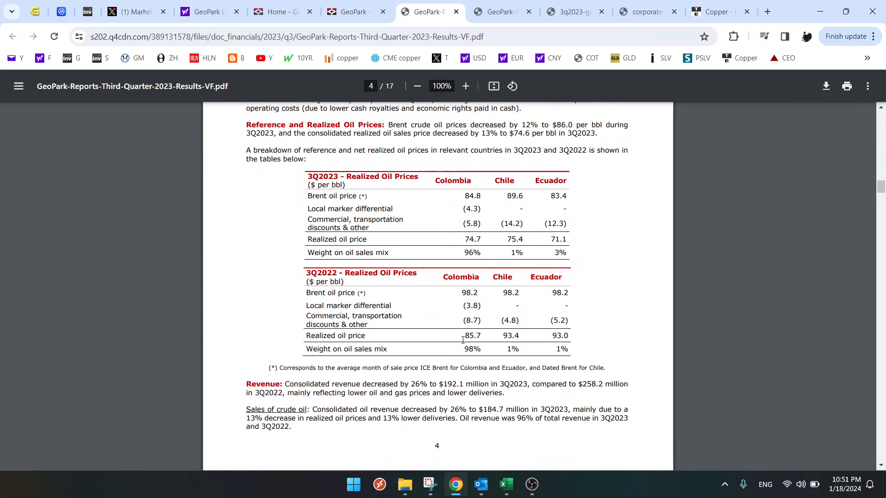
scroll(463, 341, "down", 10)
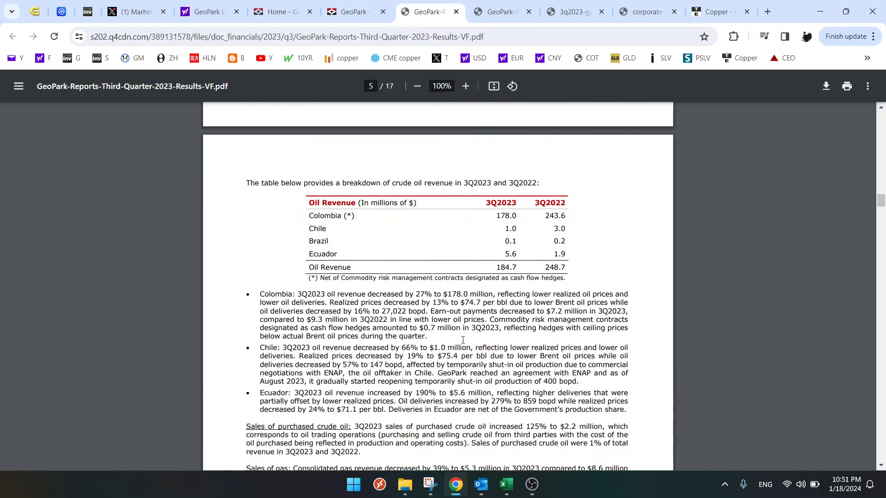
scroll(463, 340, "down", 14)
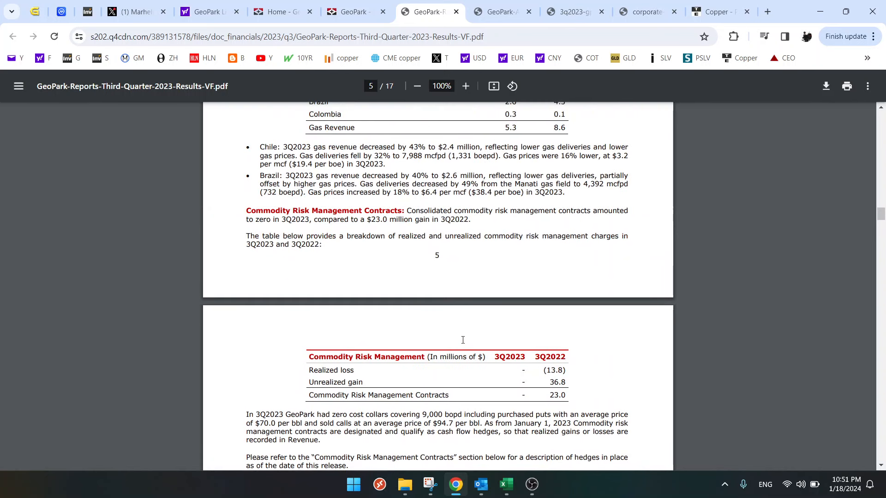
scroll(463, 340, "down", 12)
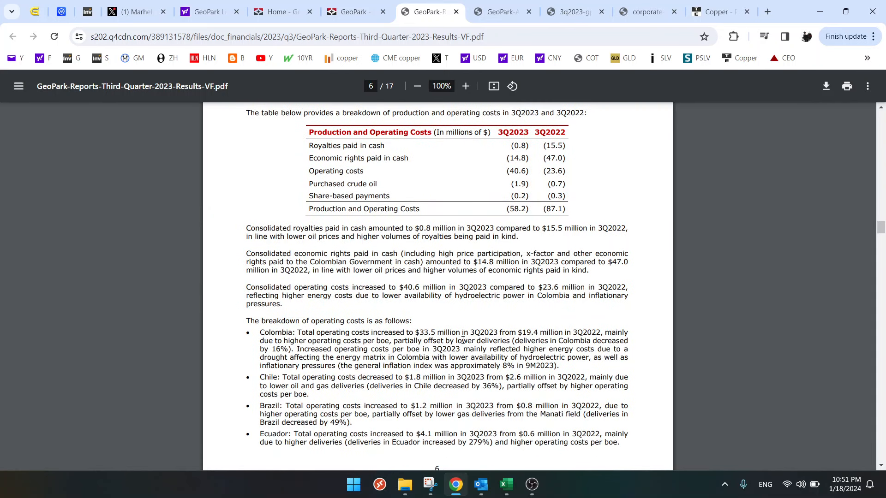
scroll(463, 341, "down", 13)
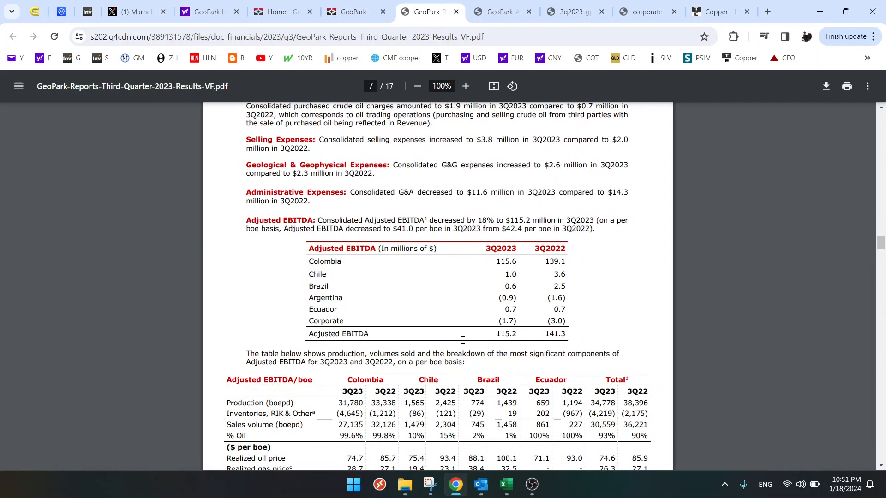
scroll(463, 340, "down", 2)
scroll(463, 341, "down", 2)
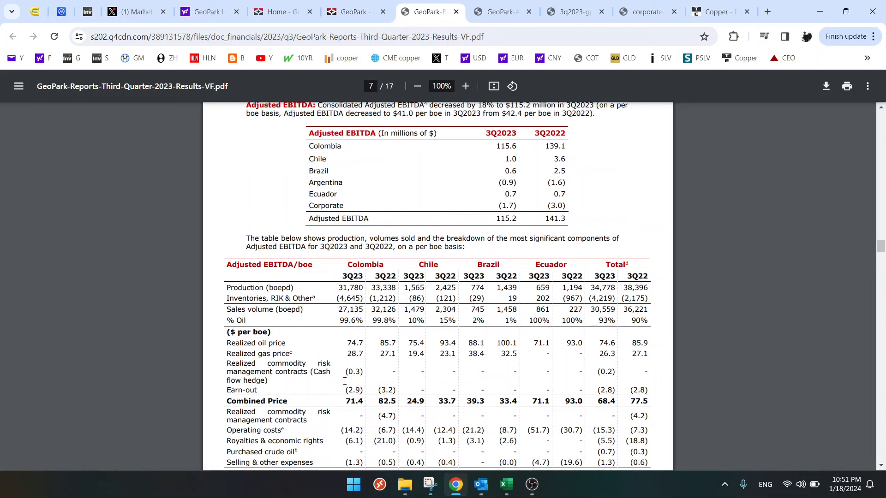
scroll(344, 381, "down", 2)
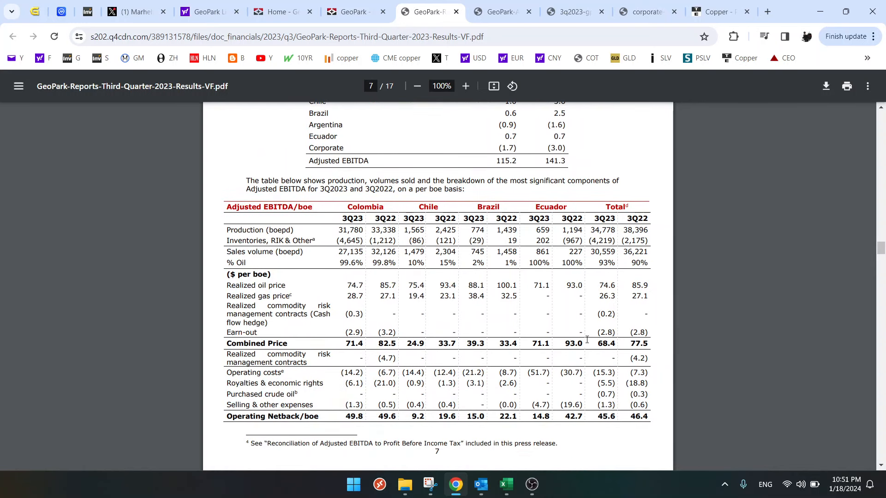
- Highlight the total 3Q23 combined price and operating costs per boe, and compare them with the NPV valuation table in Excel
left_click_drag(598, 344, 615, 344)
left_click_drag(597, 373, 613, 374)
left_click(505, 483)
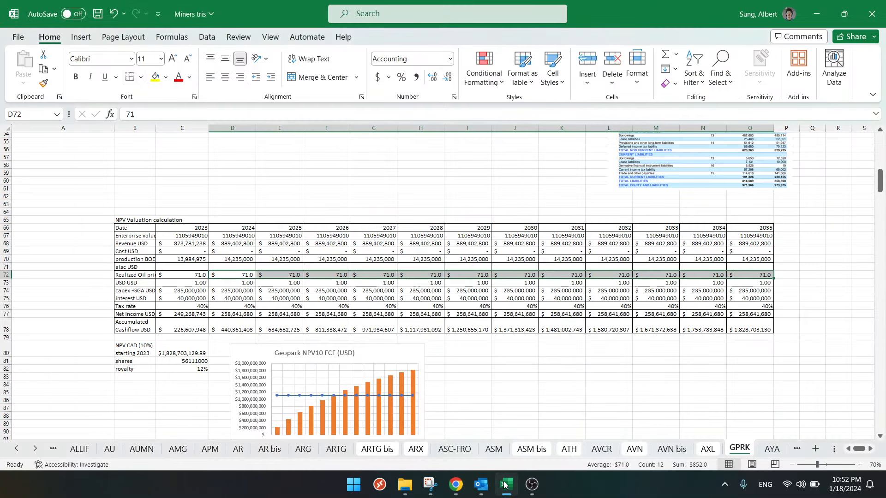
left_click(505, 483)
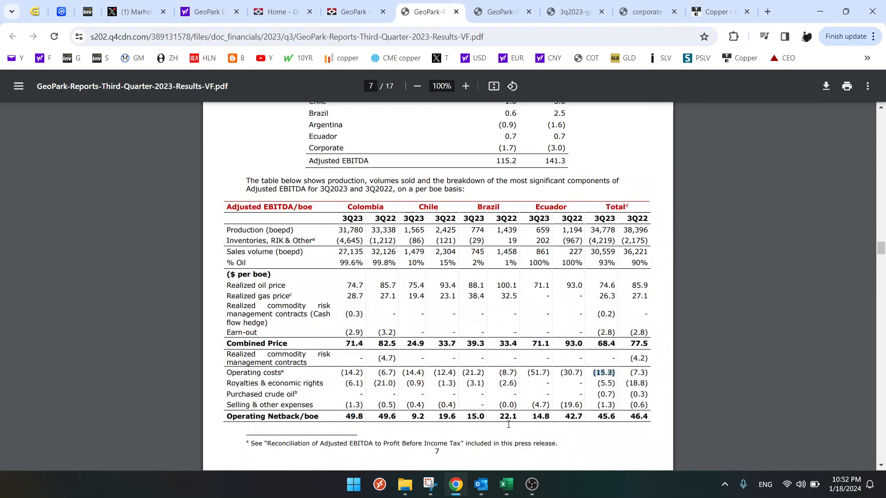
- Go back to the GPRK sheet in Excel and examine the condensed statement of income beside the valuation chart
left_click(506, 484)
scroll(649, 296, "up", 5)
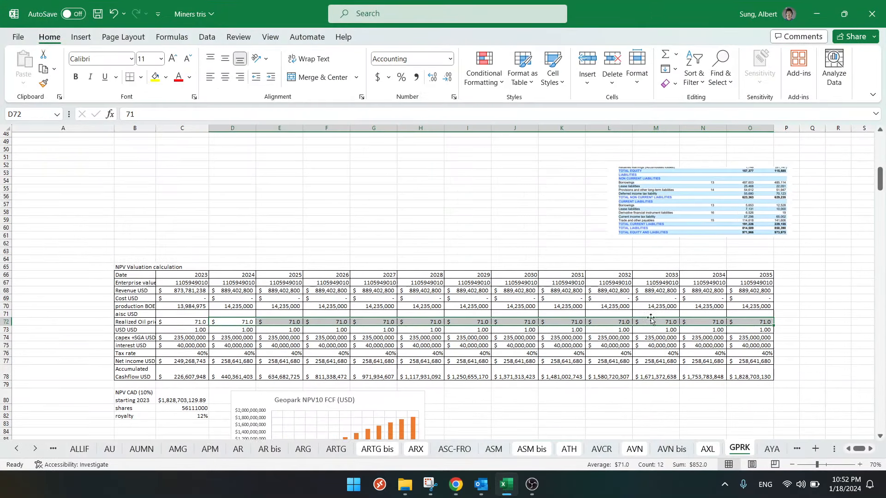
scroll(648, 296, "up", 9)
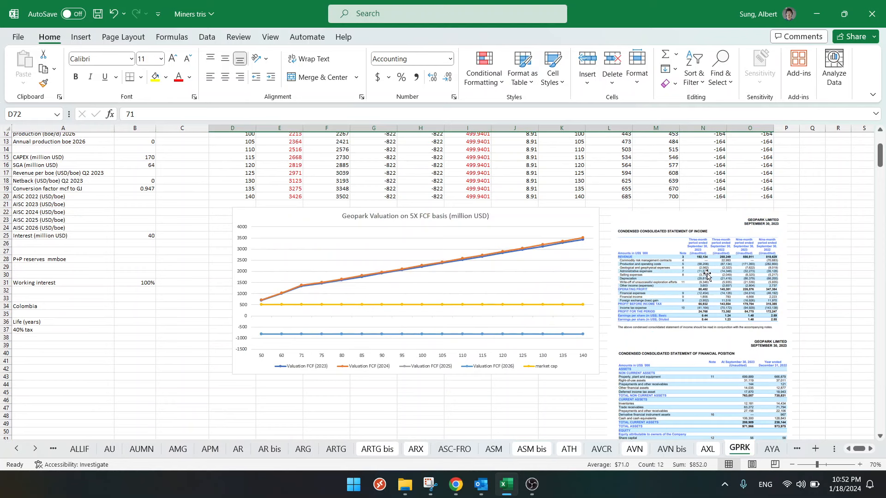
- Check the total 3Q23 operating costs per boe in the Chrome press release and return to the GPRK sheet in Excel
left_click(452, 484)
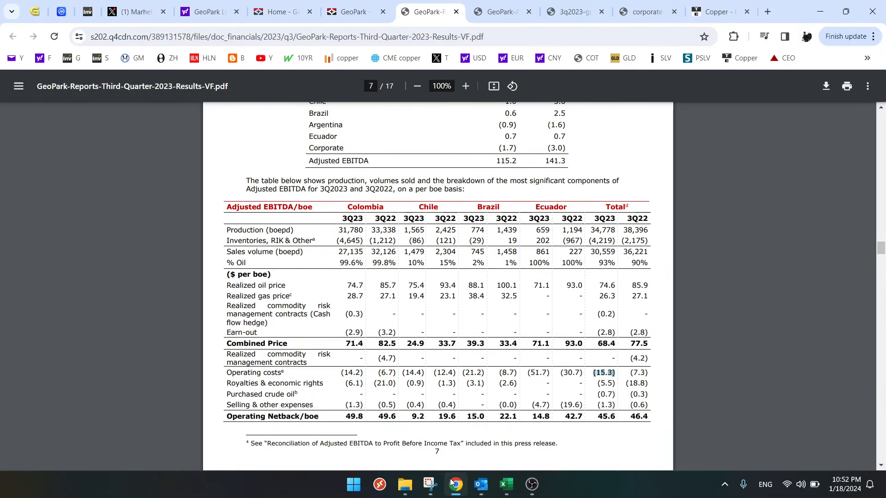
left_click(451, 483)
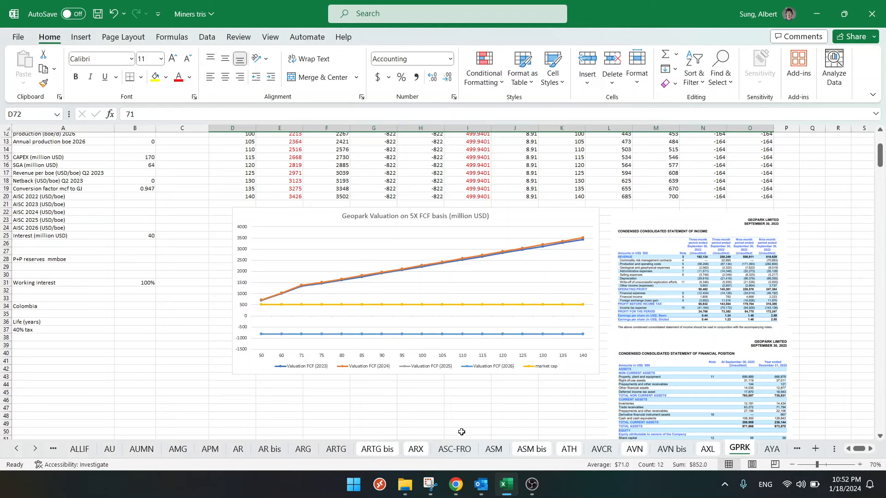
left_click(505, 483)
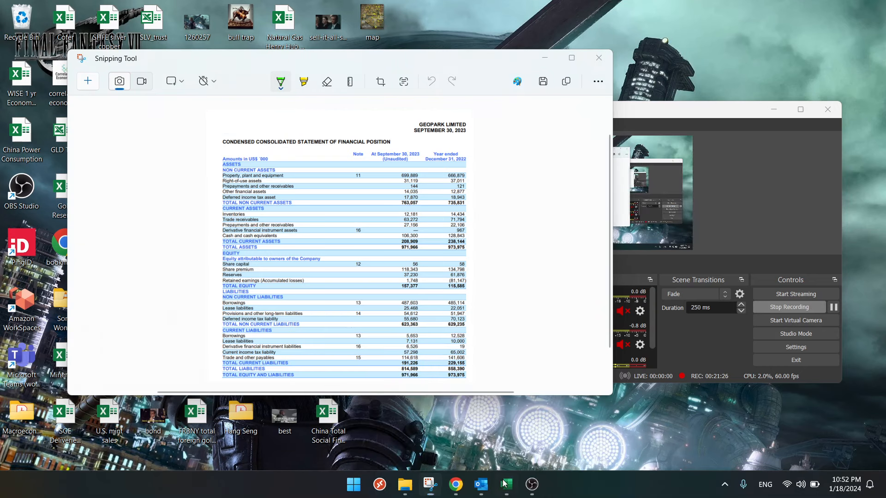
left_click(503, 484)
left_click(455, 484)
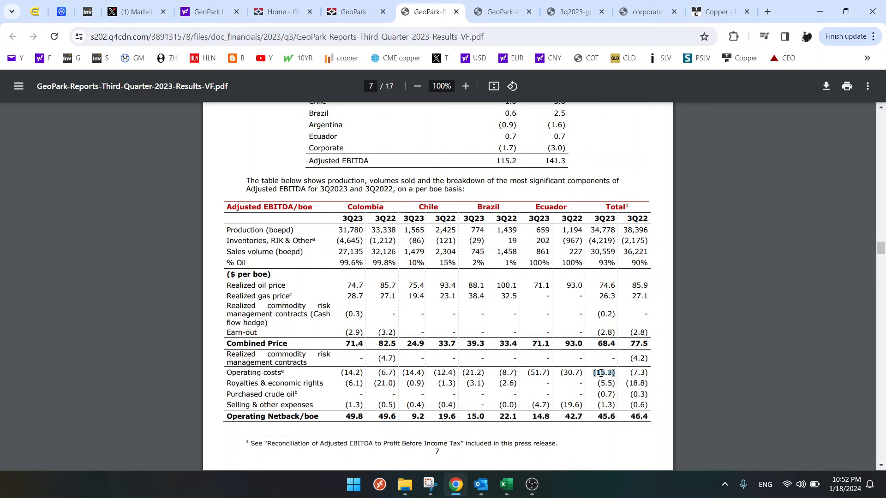
left_click(506, 484)
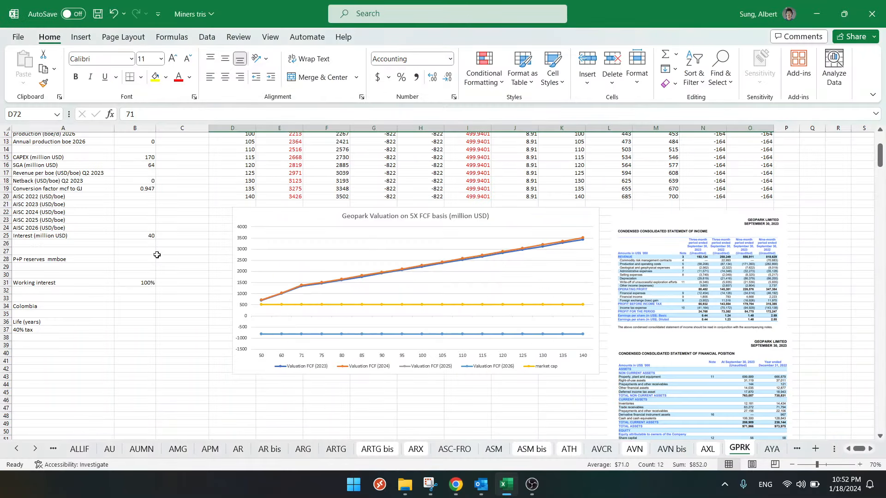
- Enter 16 USD/boe as the AISC for each year from 2022 to 2026 in cells B20 to B24
left_click(147, 196)
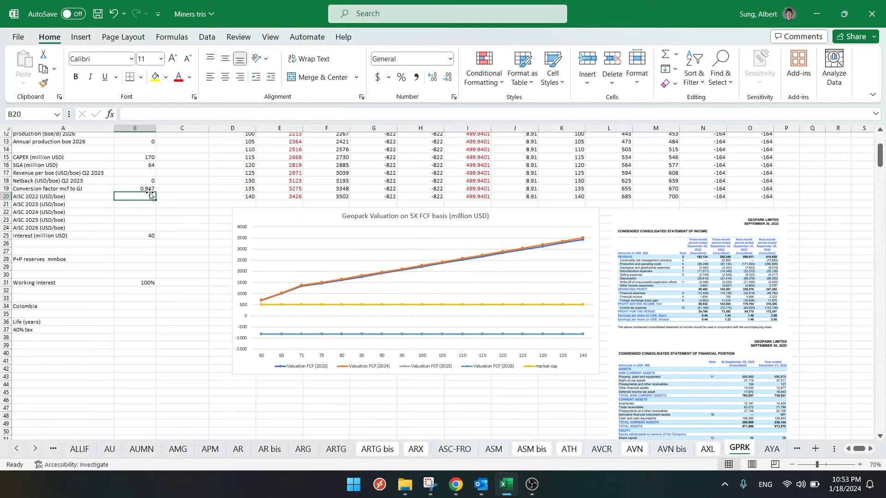
type("16")
key("Return")
type("16")
key("Return")
type("16")
key("Return")
type("16")
key("Return")
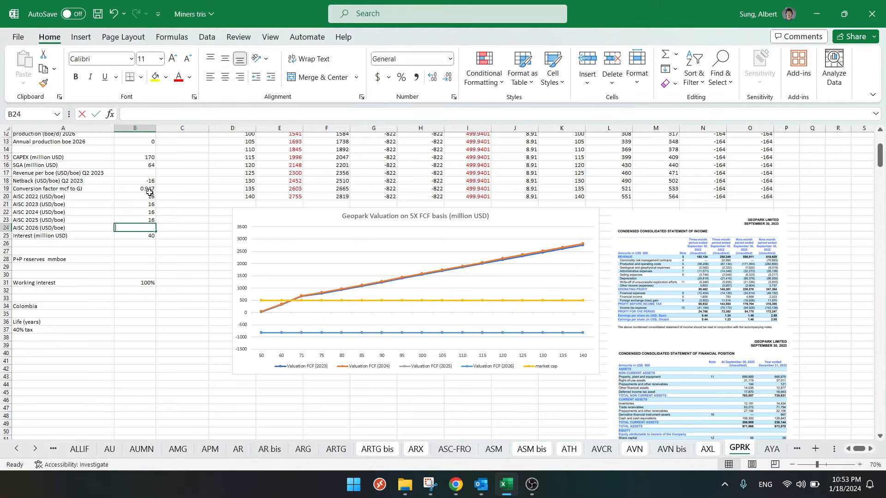
type("16")
key("Return")
- Set the 2023 aisc value in the NPV valuation table to 16
scroll(218, 281, "down", 2)
scroll(340, 298, "down", 1)
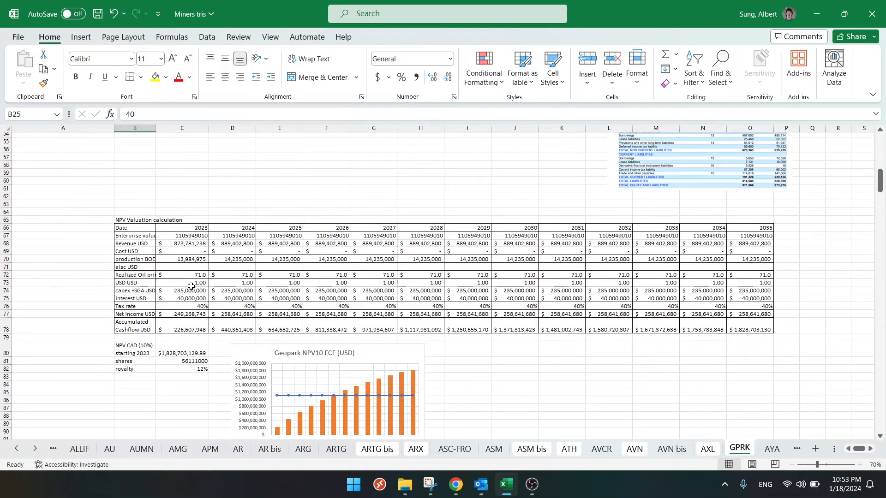
left_click(178, 266)
type("16")
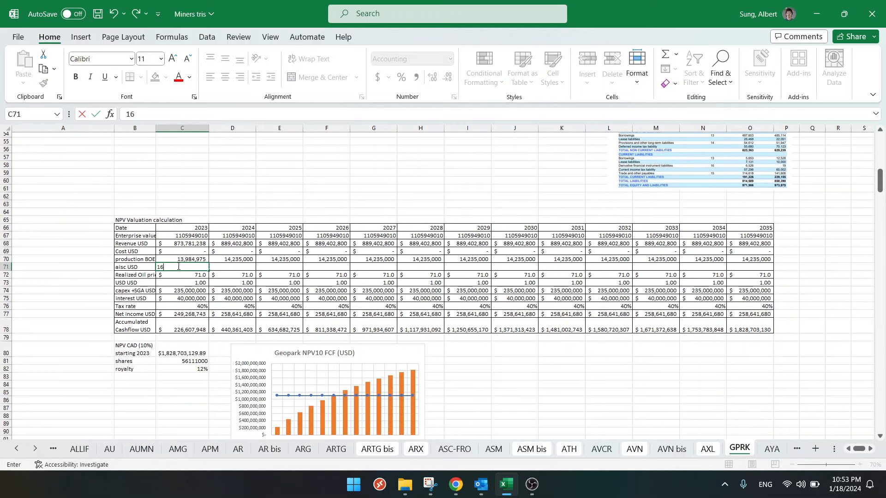
key("Return")
- Copy the 2023 aisc value of 16 across the years 2024 to 2035 in the NPV table
left_click(178, 267)
key("ctrl+c")
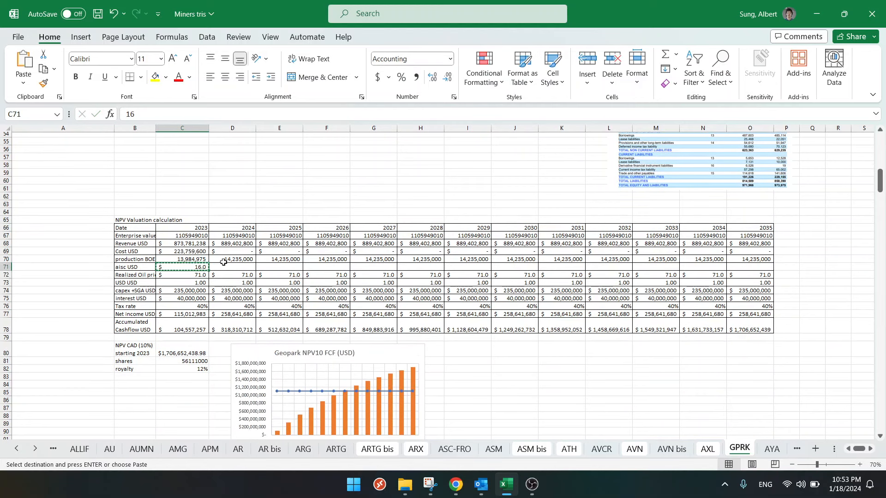
left_click_drag(233, 267, 742, 266)
key("ctrl+v")
key("Escape")
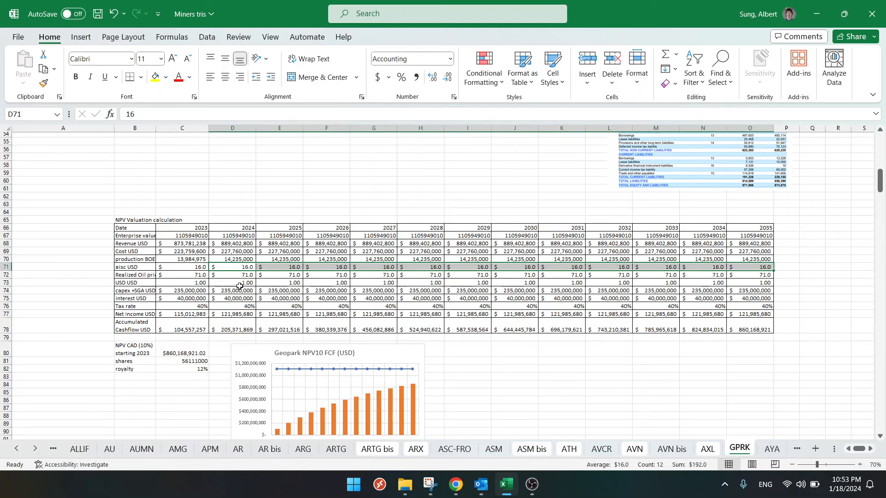
left_click(178, 275)
left_click(234, 275)
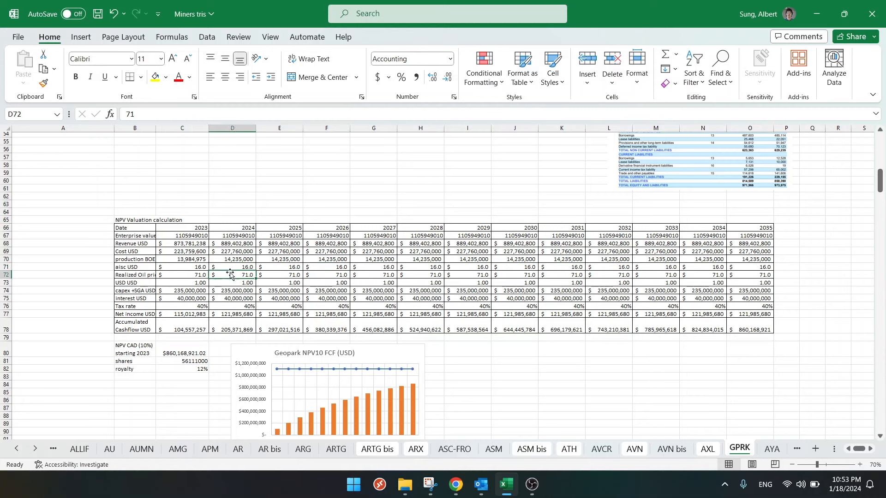
left_click(225, 266)
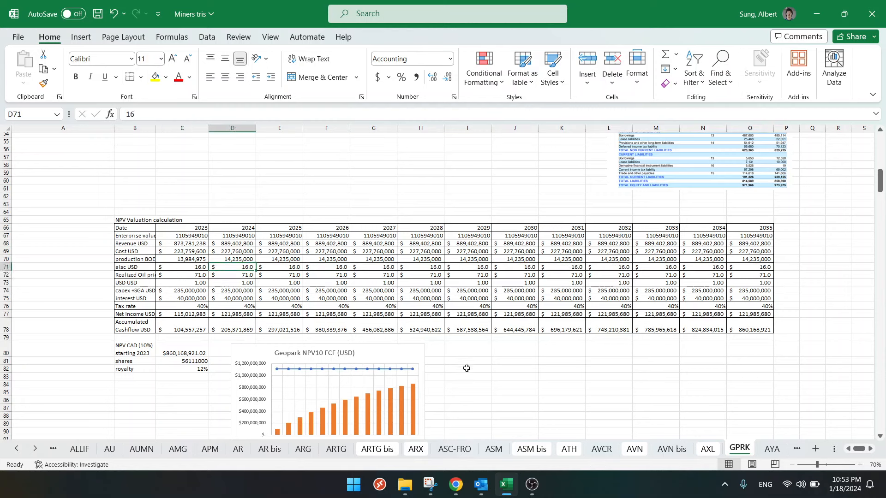
- Highlight the total 3Q23 royalties per boe in the Chrome press release and calculate their share of the combined price in Excel cell M81 as =5.5/68.4
left_click(455, 484)
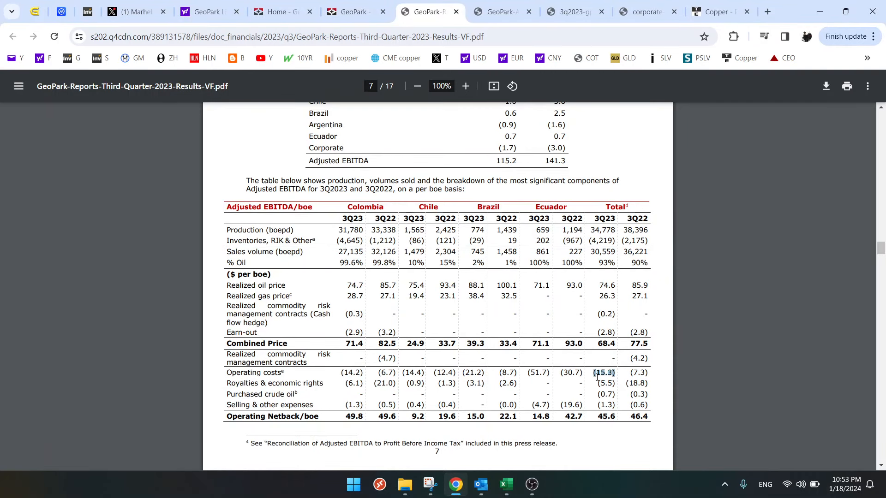
left_click(599, 346)
left_click_drag(600, 374, 617, 382)
left_click(506, 485)
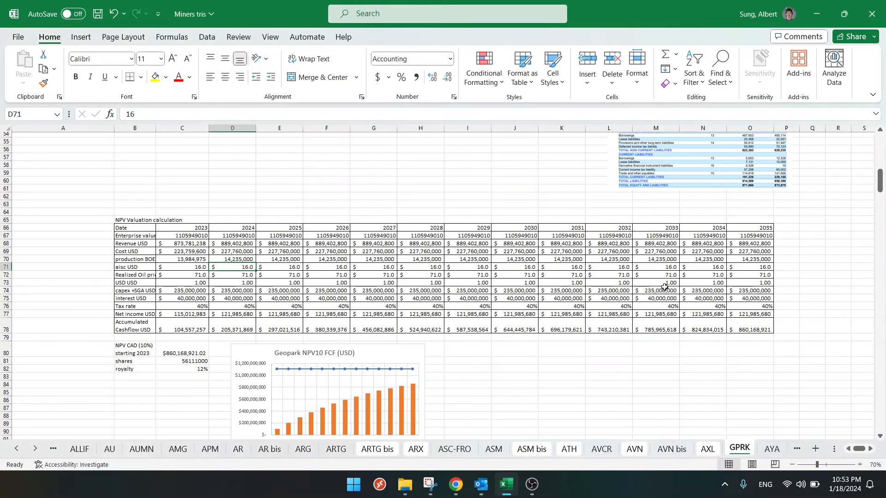
left_click(646, 360)
type("=5.5")
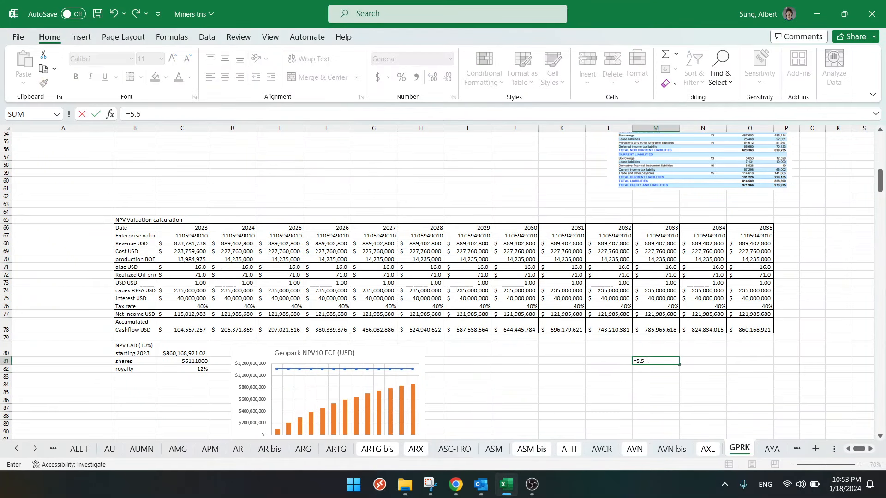
type("/68.4")
key("Return")
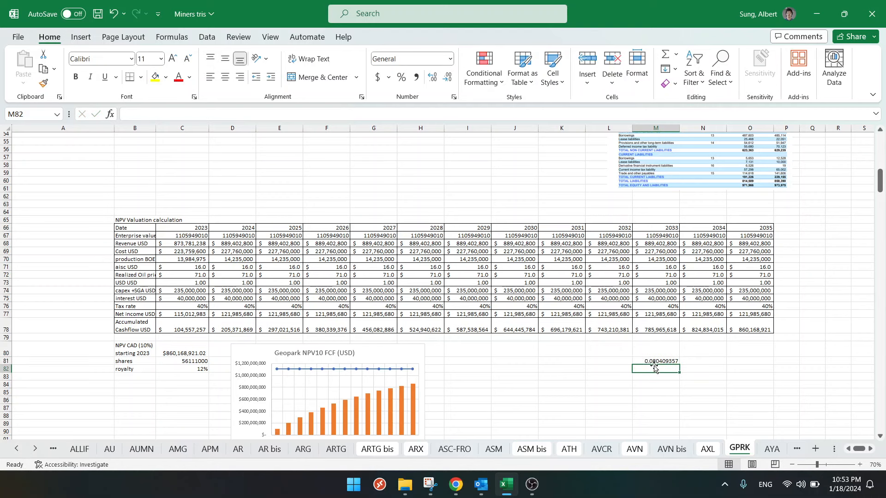
- Highlight the total 3Q22 royalties per boe in Chrome and calculate their share of the combined price in Excel cell M82 as =18.8/77
left_click(456, 484)
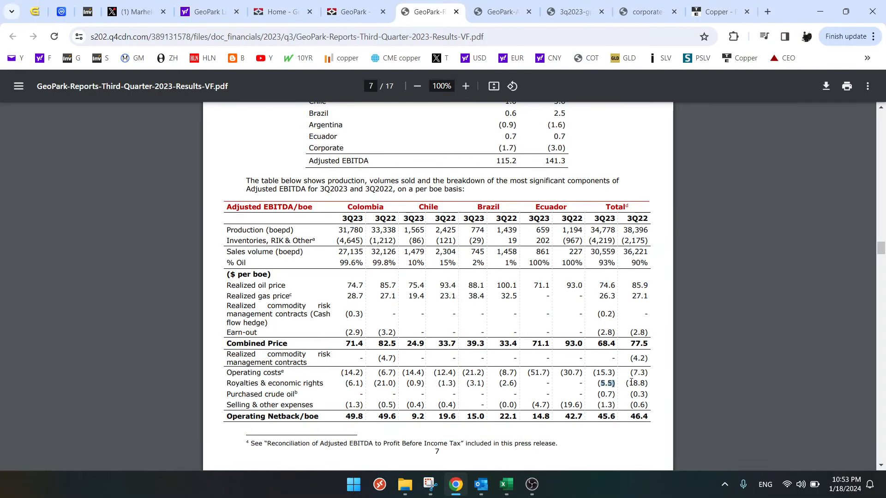
left_click_drag(631, 383, 645, 383)
left_click(506, 485)
type("=")
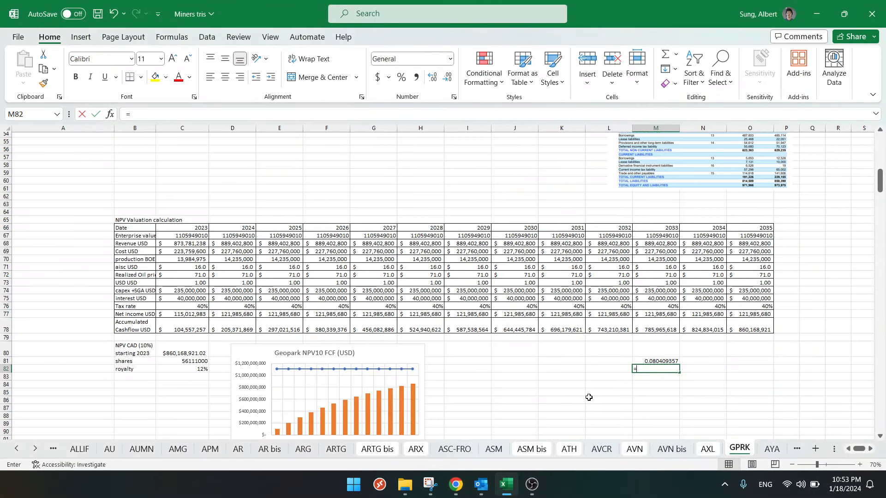
type("18.8/77")
key("Return")
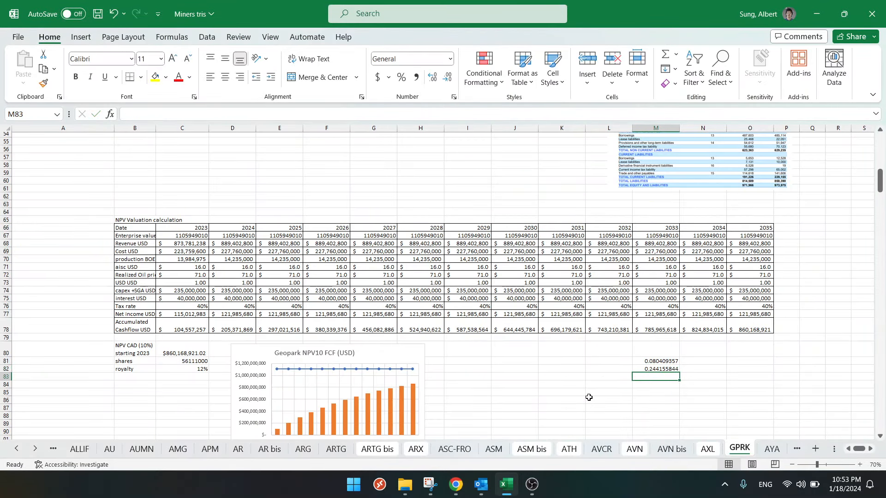
left_click(650, 369)
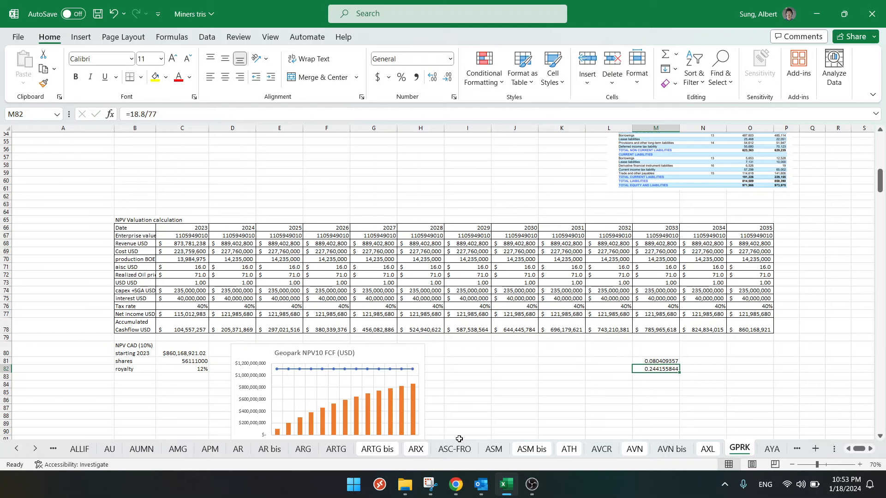
- Return to the press release in Chrome and compare the total 3Q23 and 3Q22 royalties and economic rights per boe
left_click(455, 484)
left_click(603, 384)
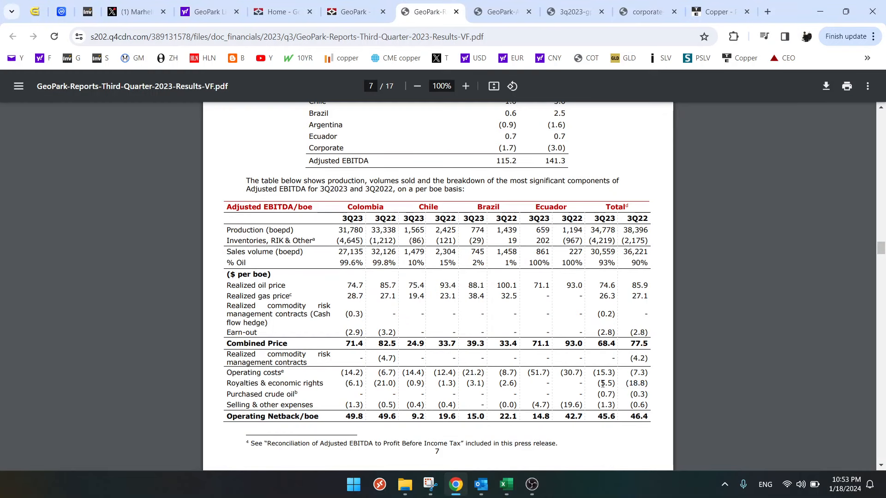
double_click(605, 383)
left_click_drag(636, 379, 641, 381)
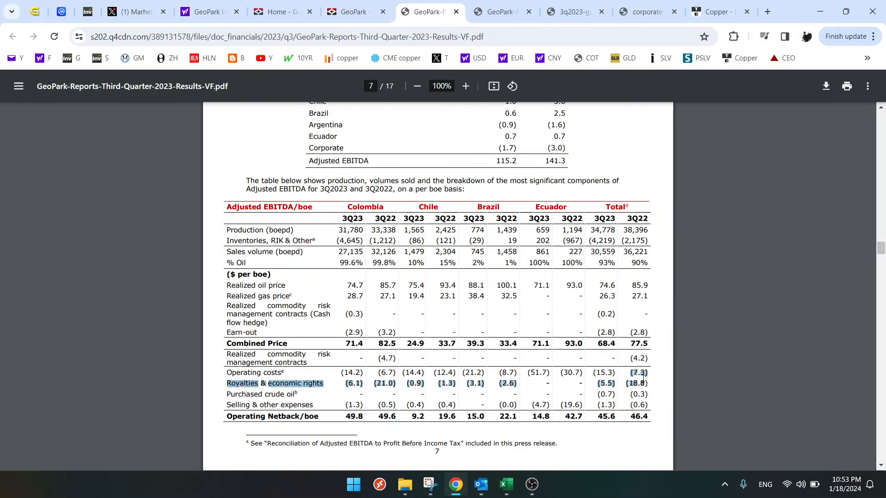
left_click(638, 383)
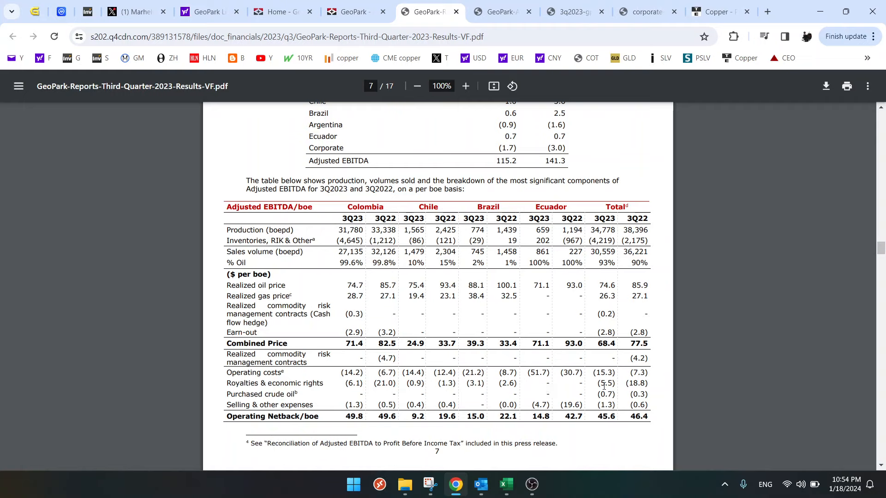
left_click_drag(629, 383, 644, 383)
left_click_drag(601, 383, 618, 385)
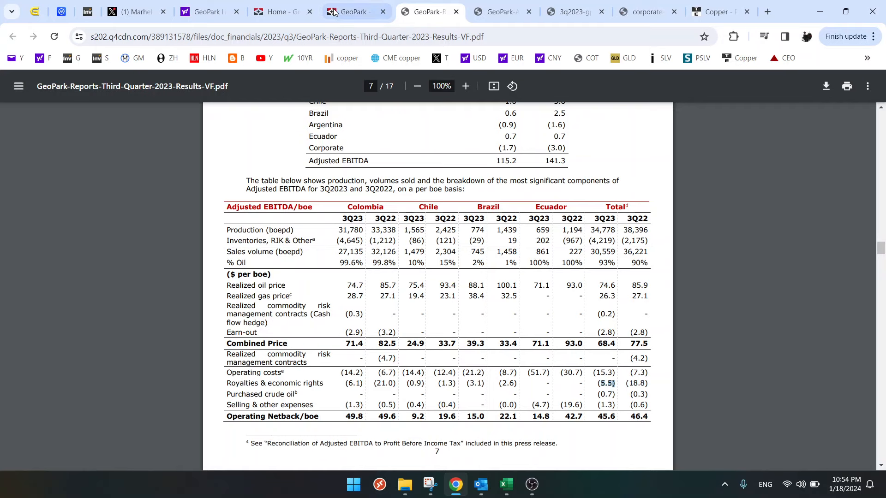
- Open GeoPark's second-quarter 2023 press release and highlight the total 2Q23 royalties in the per-boe table on page 7
left_click(353, 11)
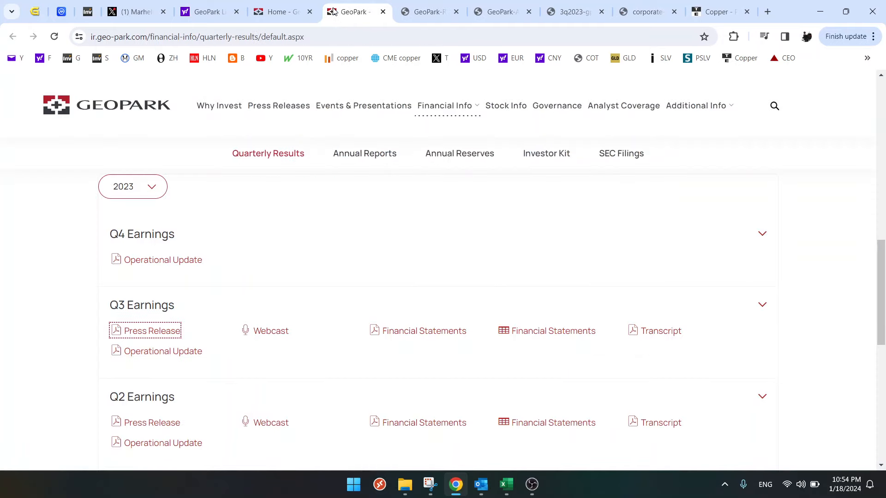
left_click(153, 422)
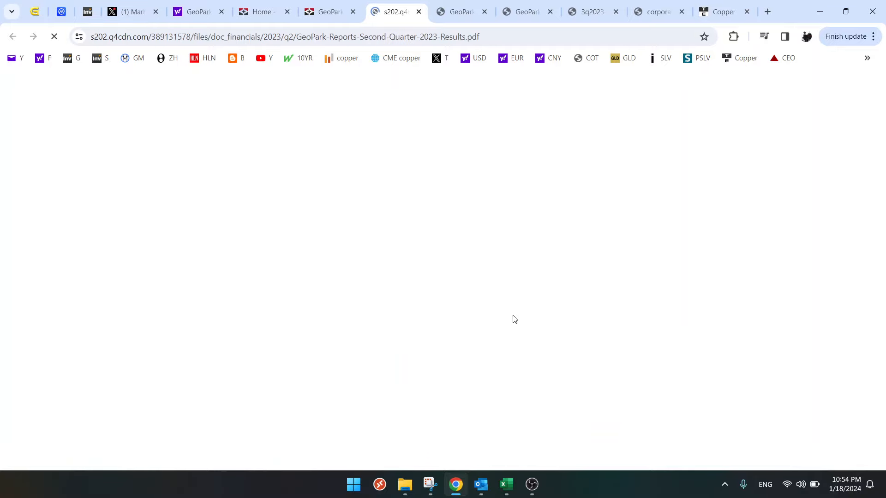
scroll(515, 315, "down", 7)
scroll(515, 314, "down", 20)
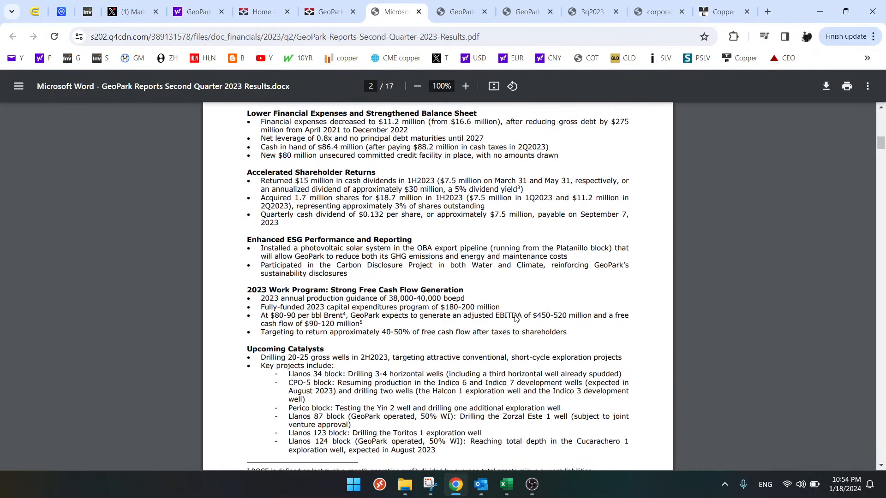
scroll(516, 318, "down", 20)
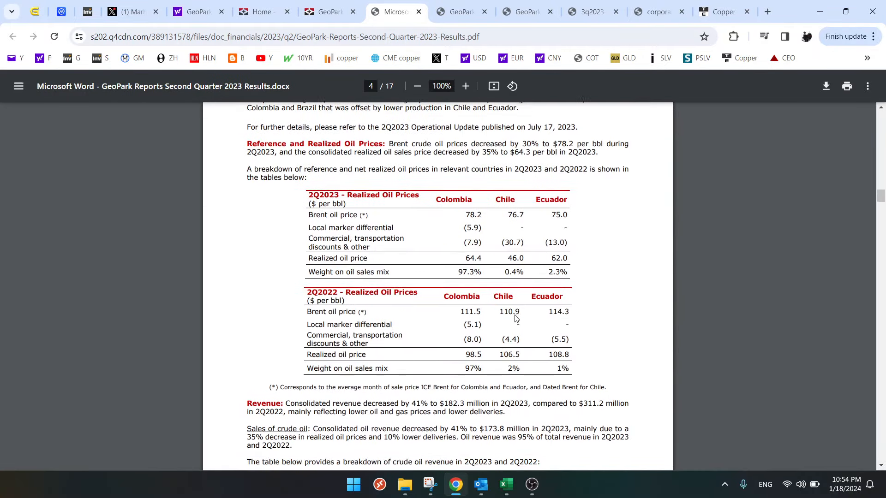
scroll(517, 319, "down", 11)
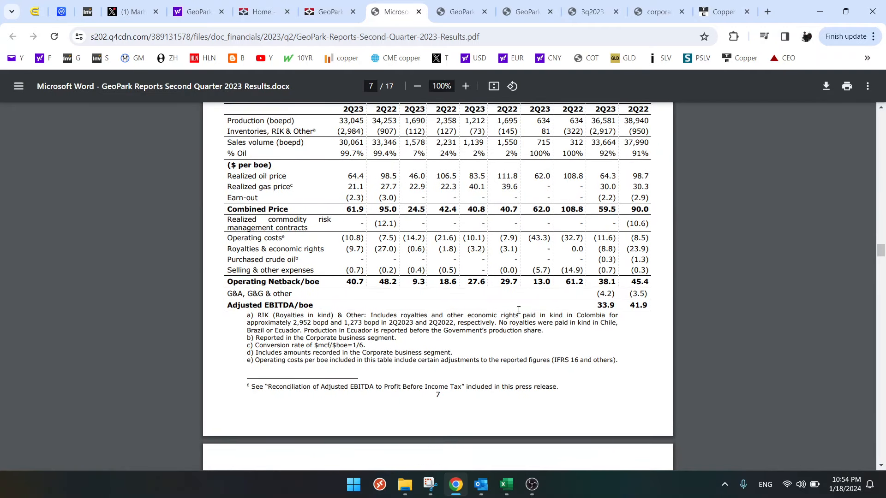
scroll(517, 318, "up", 3)
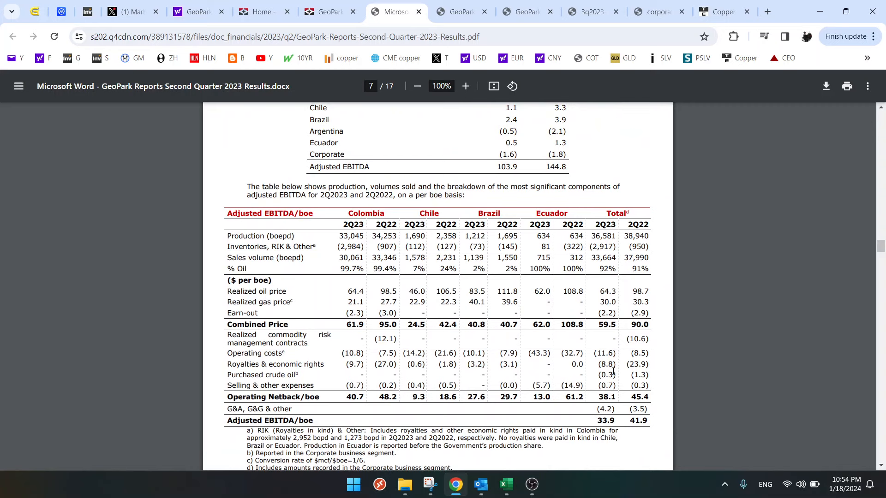
left_click_drag(602, 366, 612, 366)
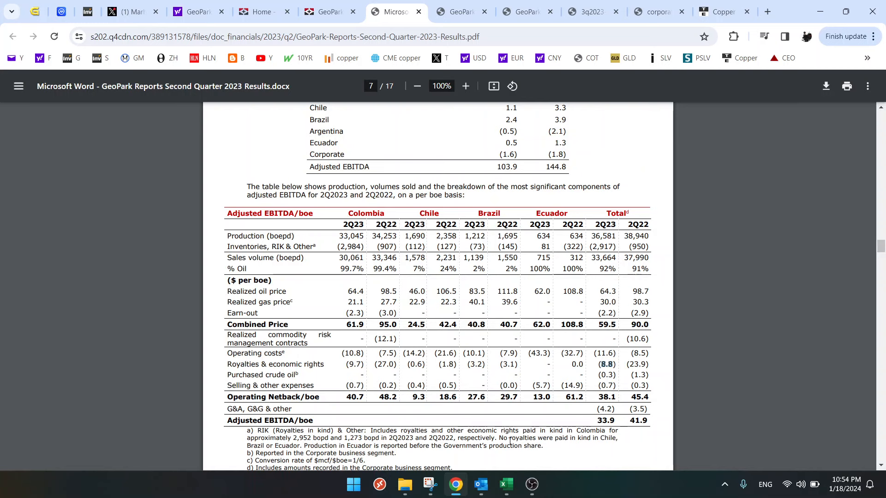
- Switch to Excel and calculate the 2Q23 royalty share of the combined price in cell J82 as =8.8/59
left_click(506, 484)
left_click(511, 373)
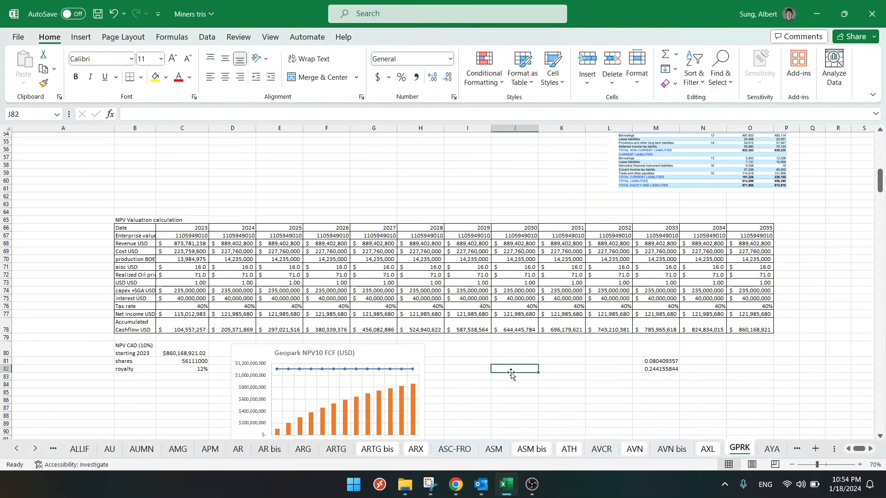
type("=8.8/59")
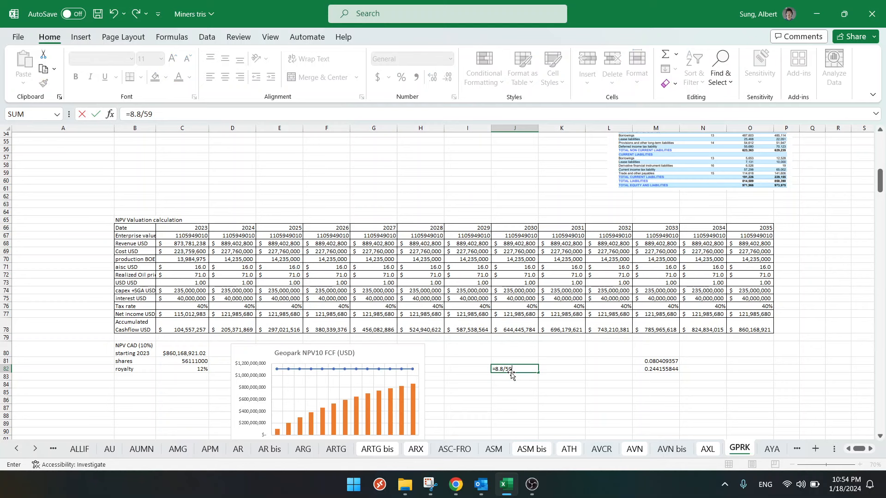
key("Return")
left_click(511, 373)
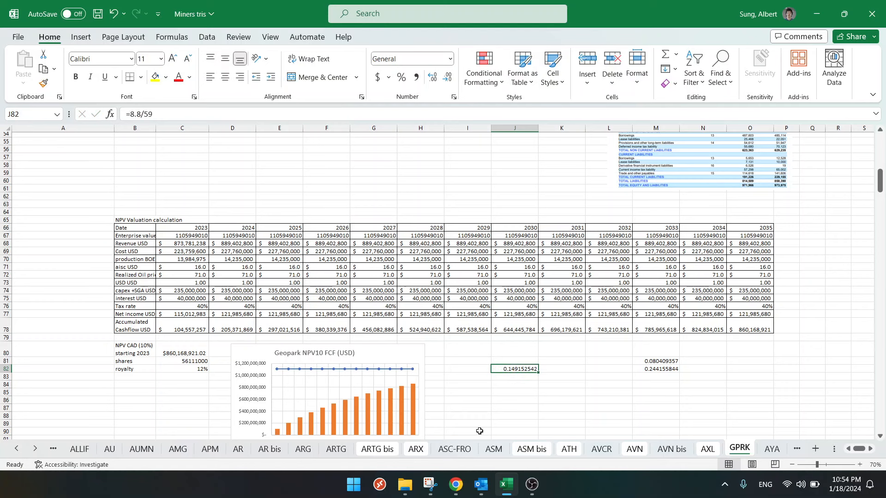
- Highlight the total 2Q22 royalties per boe in Chrome and calculate their share of the combined price in Excel cell J83 as =24/90
left_click(456, 485)
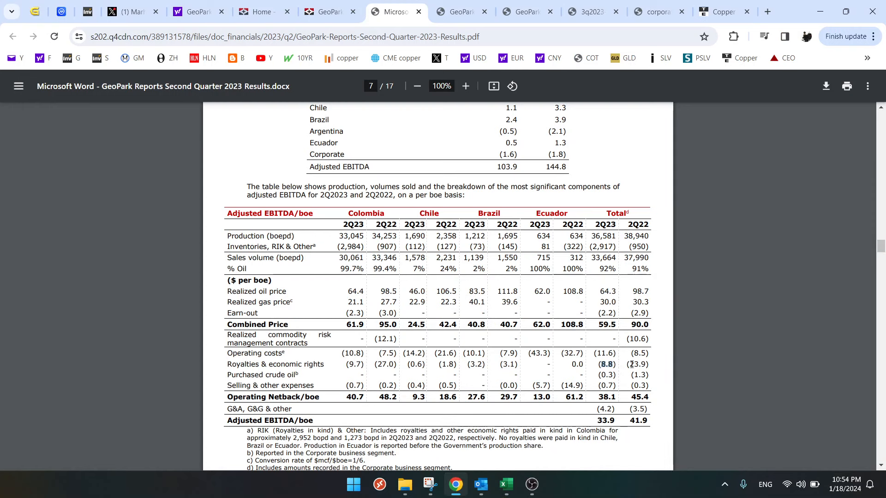
left_click_drag(631, 365, 639, 364)
left_click(507, 484)
left_click(518, 377)
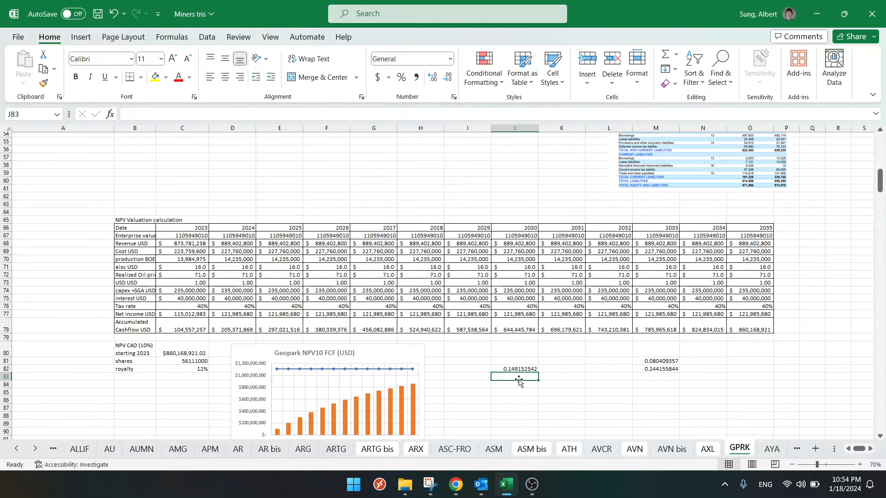
type("=24/90")
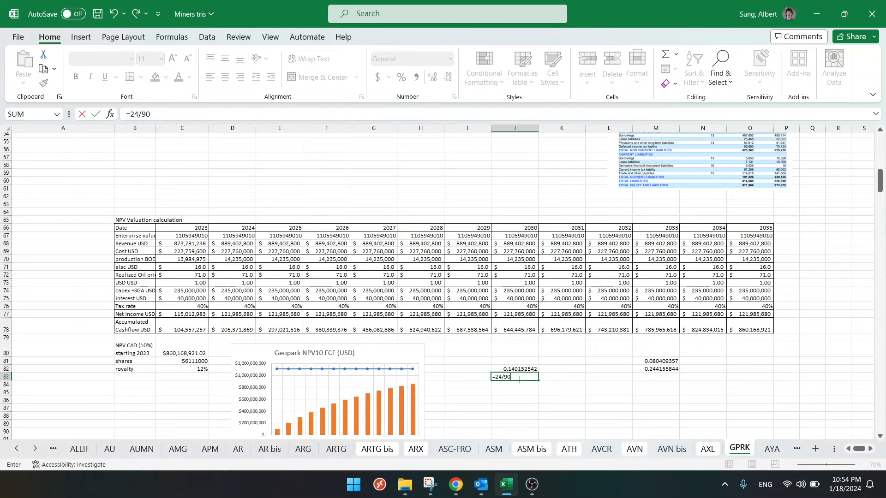
key("Return")
key("Up")
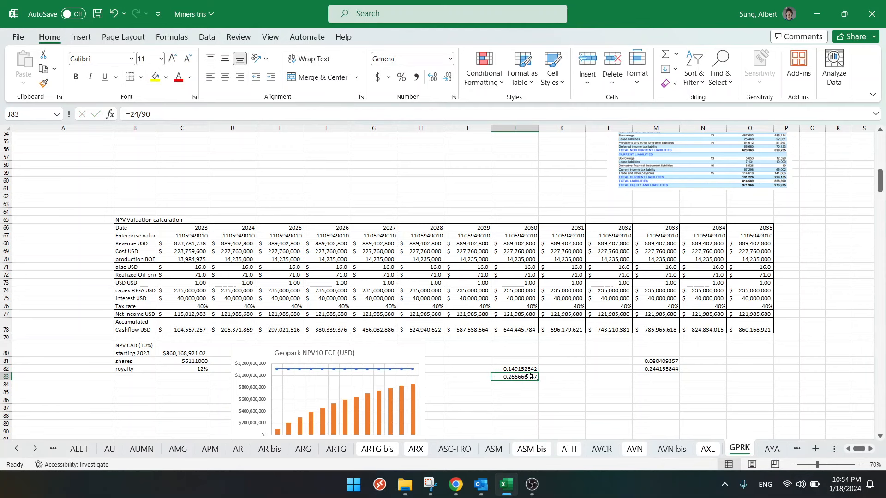
- Check the royalty shares in Excel against the 3Q23 total combined price and royalties per boe in the third-quarter press release in Chrome
left_click(652, 361)
left_click(524, 371)
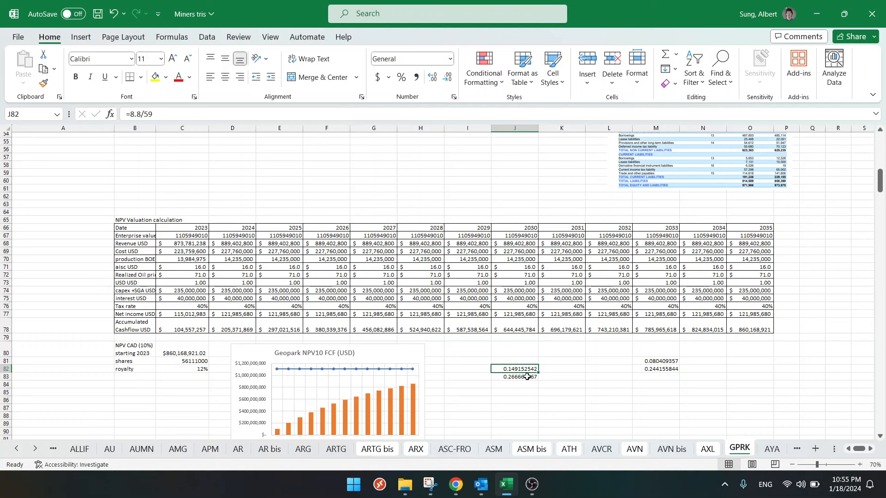
left_click(457, 484)
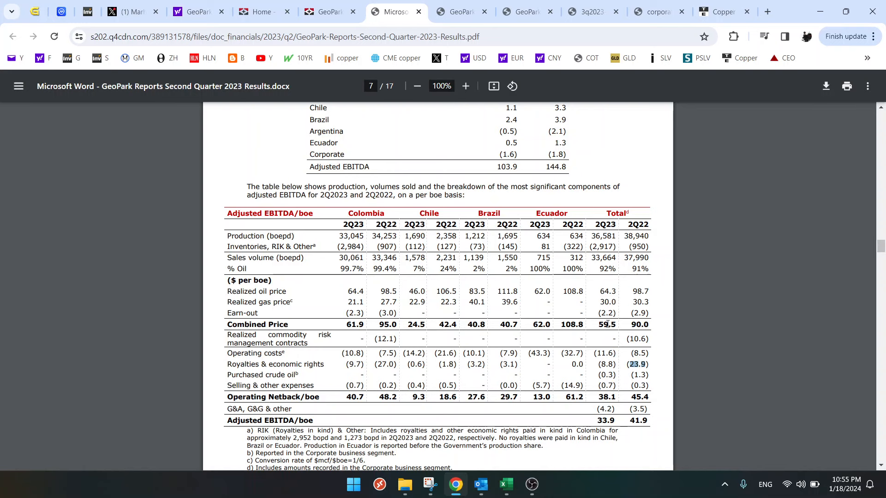
left_click(455, 6)
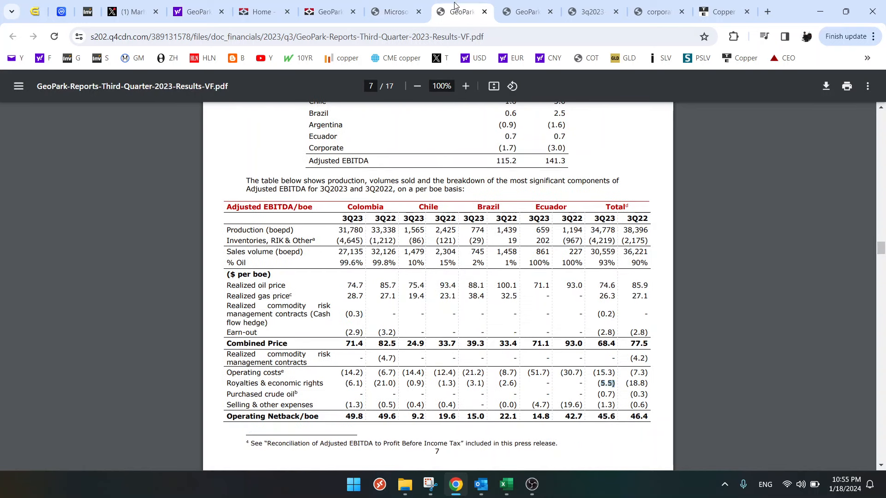
left_click_drag(598, 344, 615, 342)
left_click_drag(601, 384, 614, 383)
left_click(516, 485)
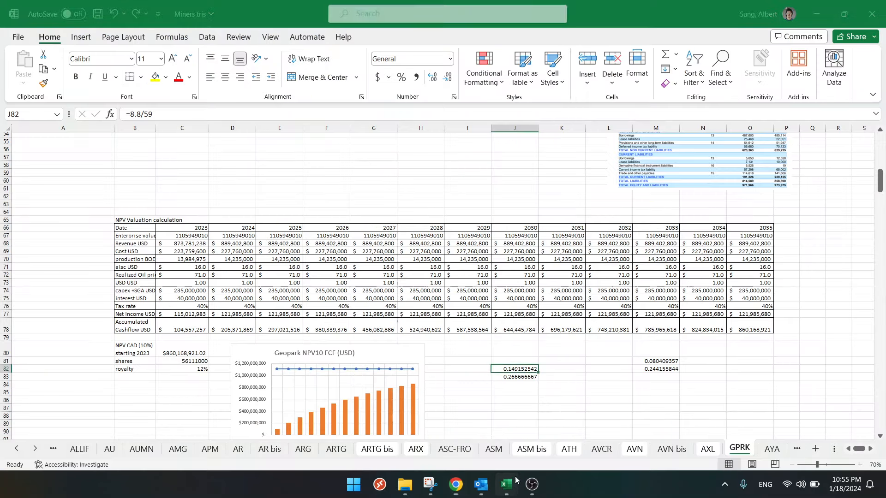
left_click(660, 361)
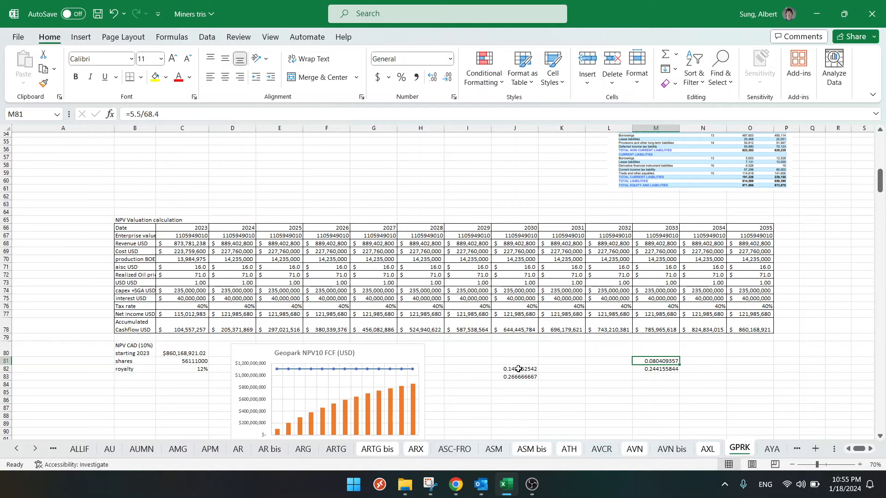
- Clear the scratch royalty calculations in J81:M83 and set the NPV royalty in cell C82 to 15%
left_click_drag(519, 361, 671, 379)
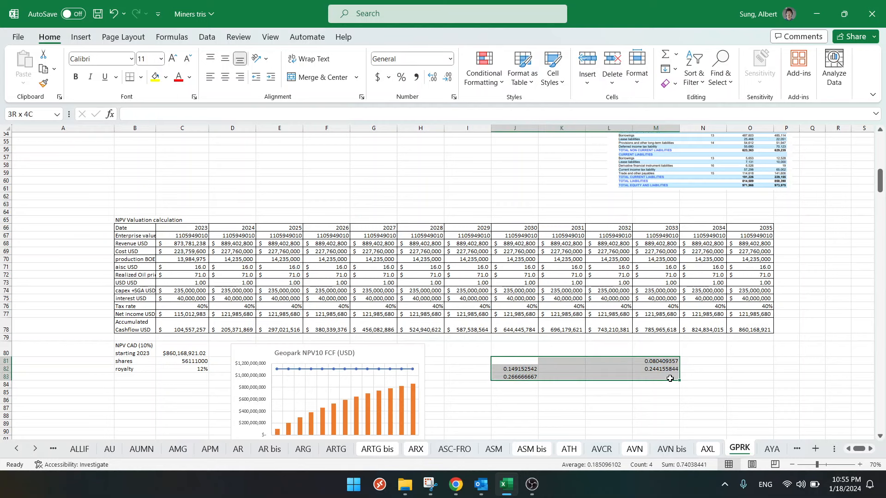
key("Delete")
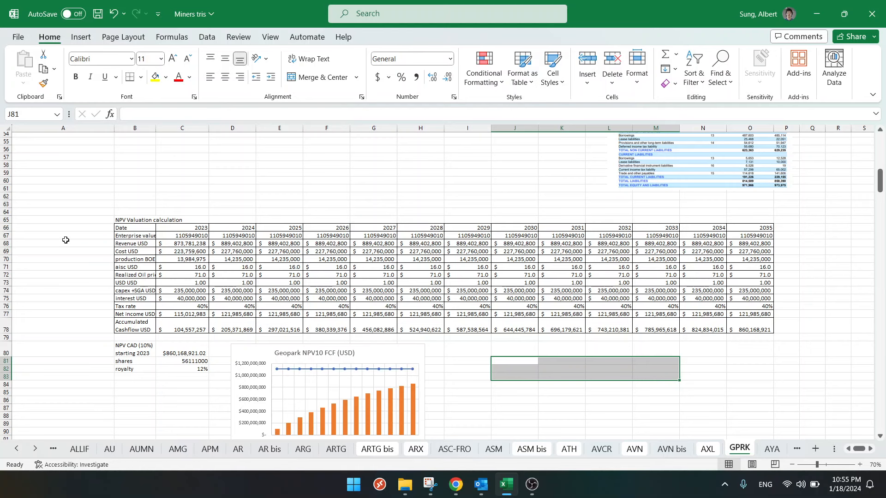
scroll(65, 238, "up", 18)
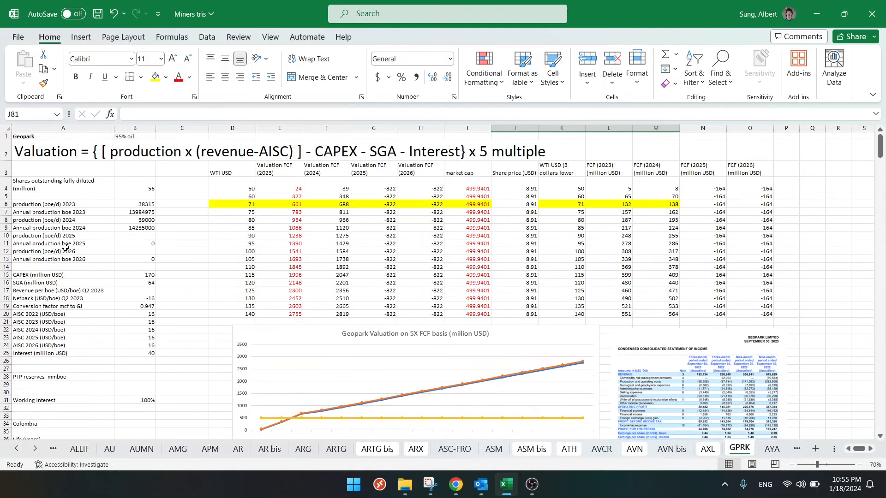
scroll(152, 323, "down", 15)
scroll(170, 325, "down", 4)
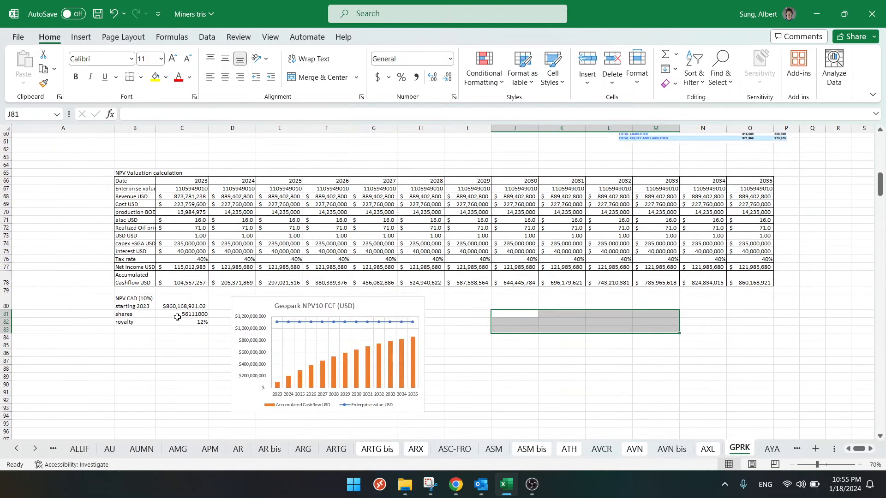
left_click(180, 322)
type("15")
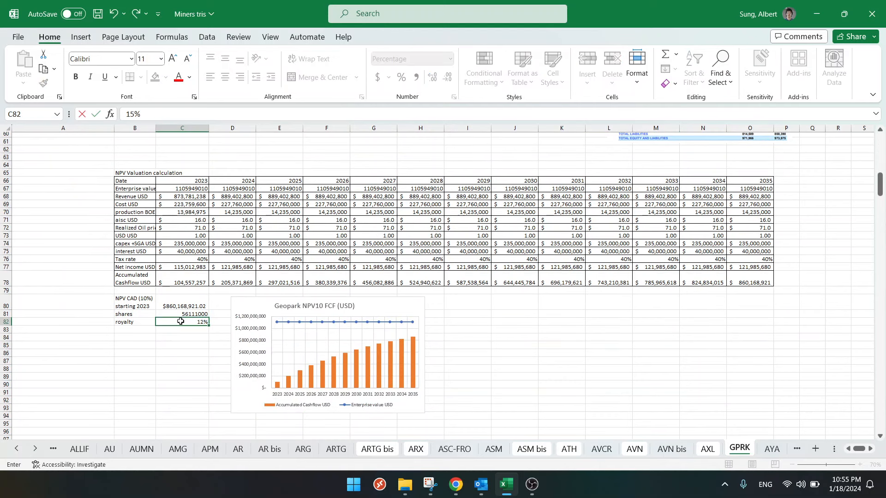
key("Return")
- Set the royalty rate to 15% in the 2023 and 2024 valuation FCF formulas in cells E4 and F4
scroll(167, 273, "up", 12)
scroll(167, 273, "up", 7)
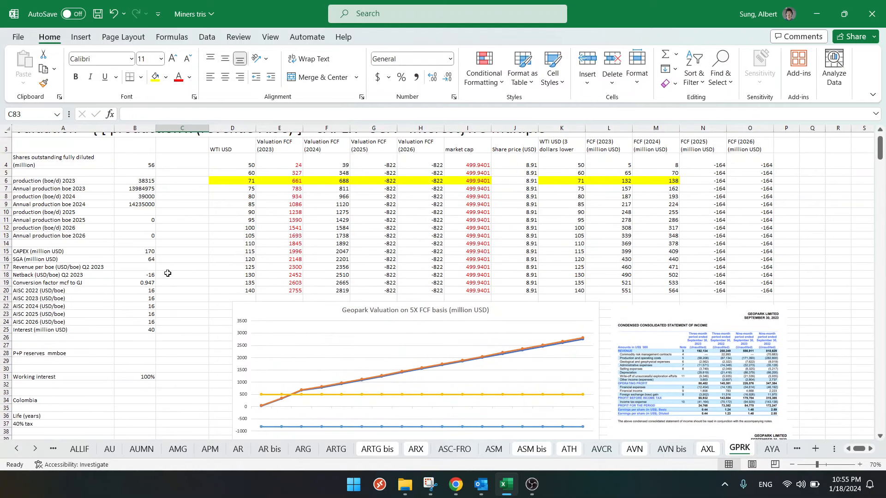
scroll(237, 196, "up", 1)
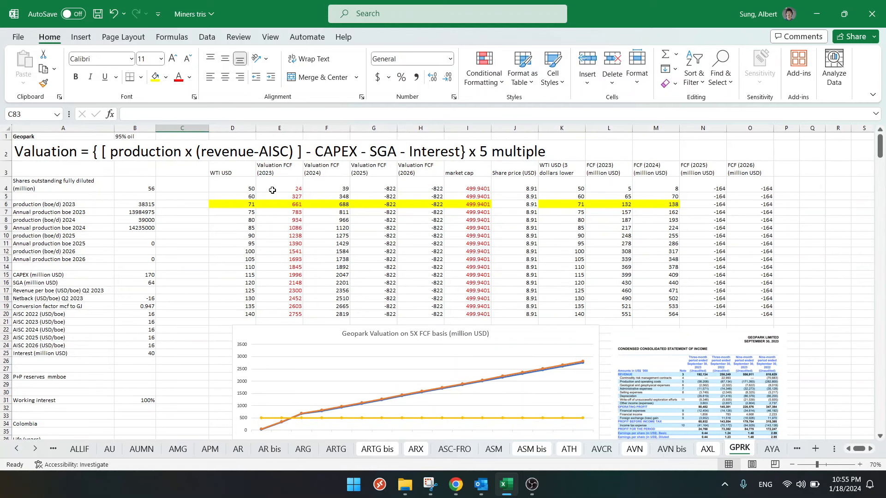
left_click(272, 191)
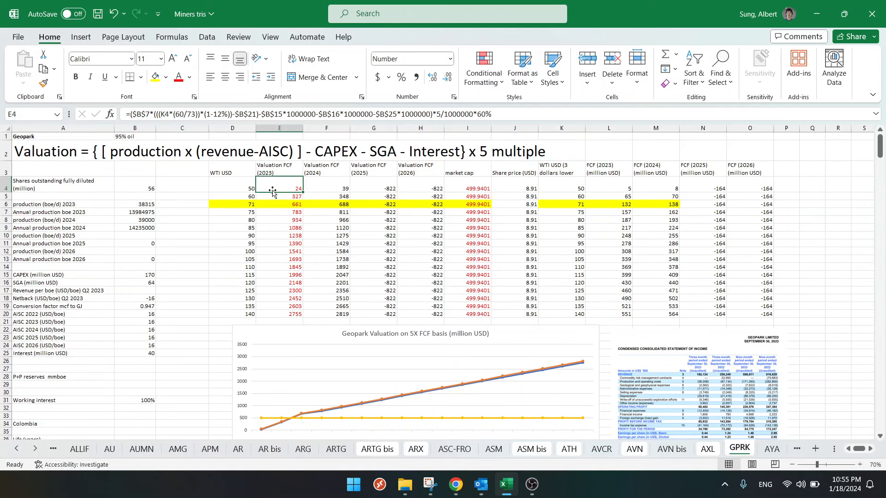
left_click(222, 117)
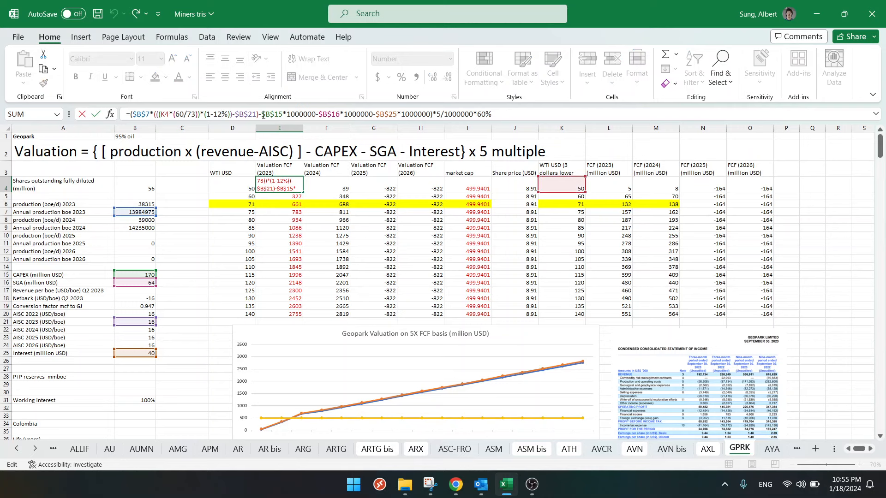
key("BackSpace")
type("5")
key("Return")
left_click(322, 185)
left_click(224, 114)
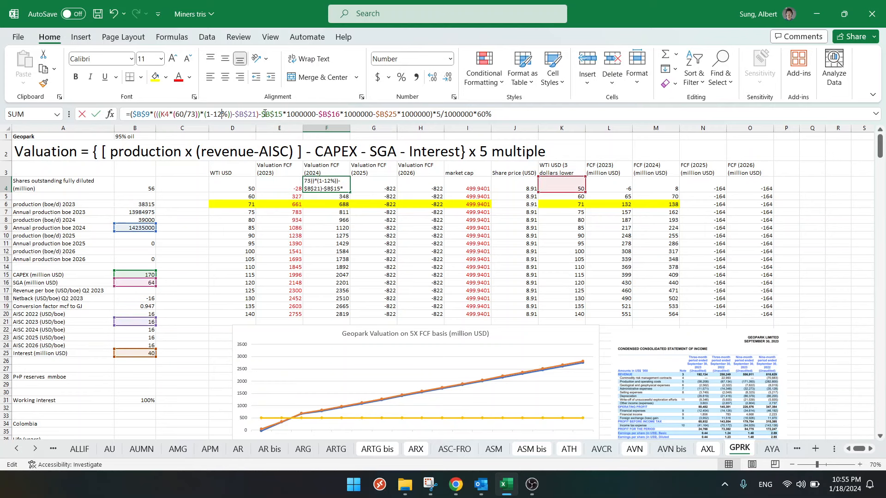
key("BackSpace")
type("5")
key("Return")
- Set the royalty rate to 15% in the 2025 and 2026 valuation FCF formulas in cells G4 and H4
left_click(369, 181)
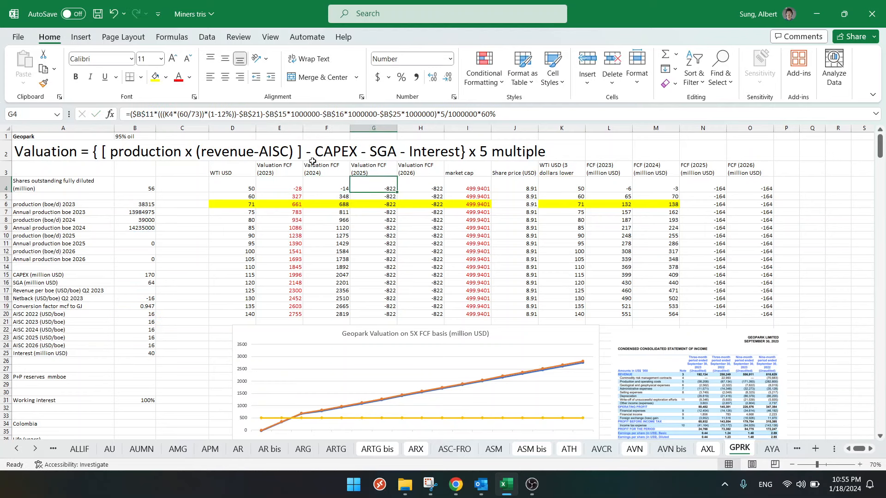
left_click(226, 114)
key("BackSpace")
type("5")
key("Return")
left_click(412, 179)
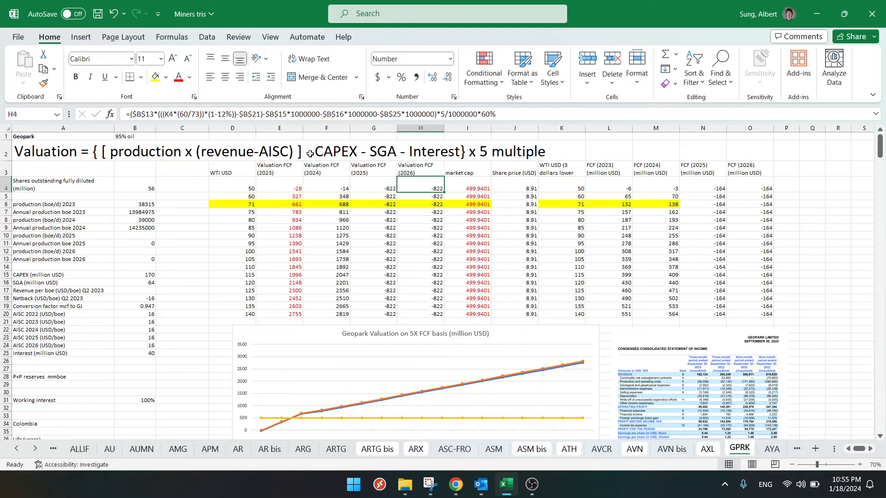
left_click(227, 114)
key("BackSpace")
type("5")
key("Return")
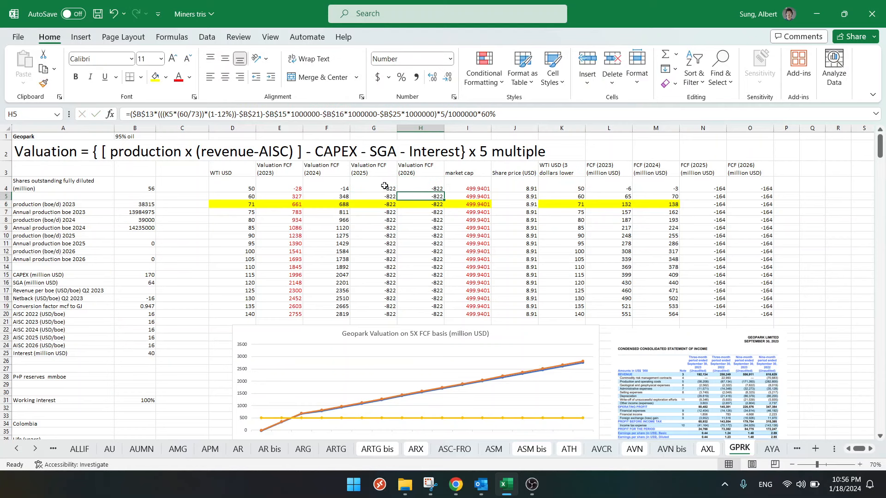
- Fill the updated valuation FCF formulas from E4:H4 down through row 20 and review the 5X FCF valuation chart
left_click_drag(290, 183, 443, 316)
left_click(368, 274)
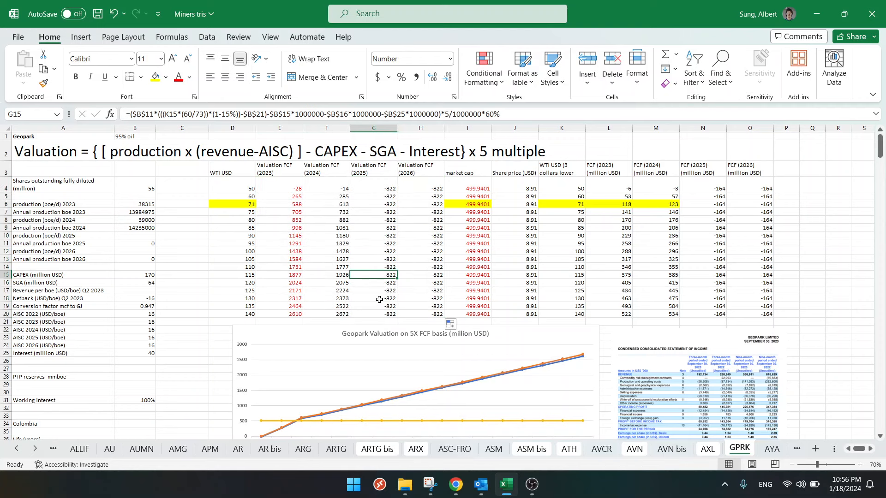
scroll(379, 300, "down", 2)
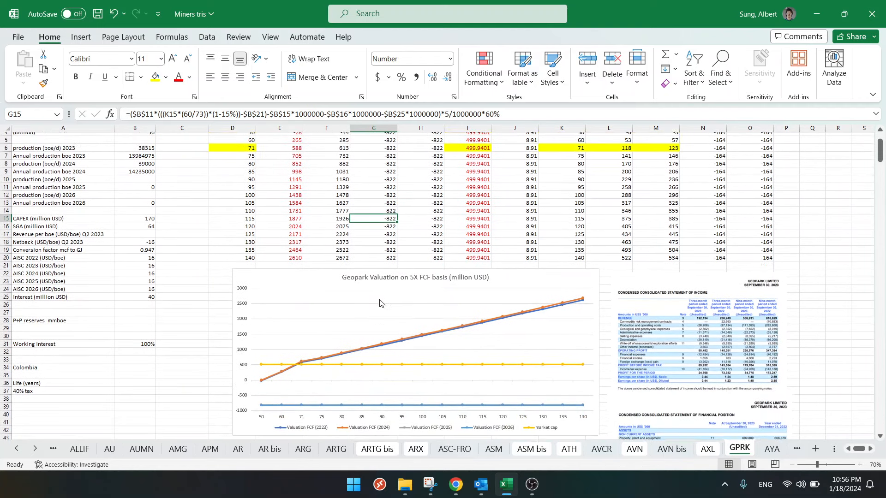
scroll(380, 300, "up", 2)
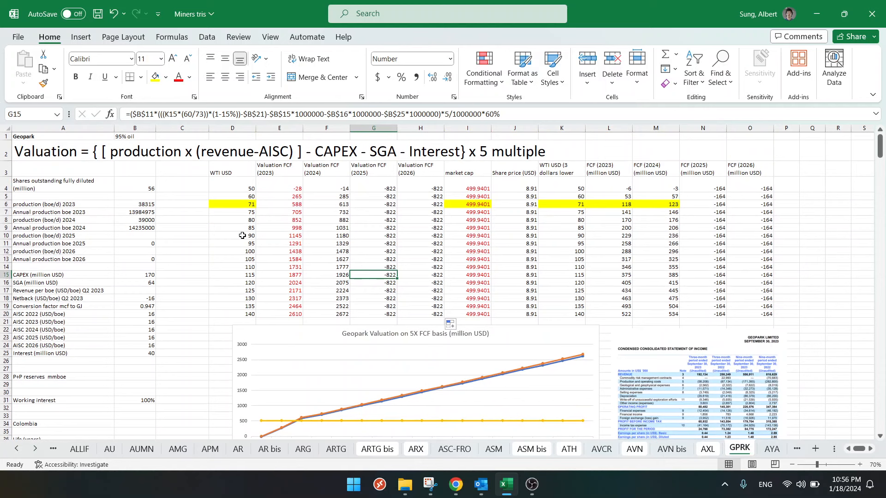
left_click(205, 258)
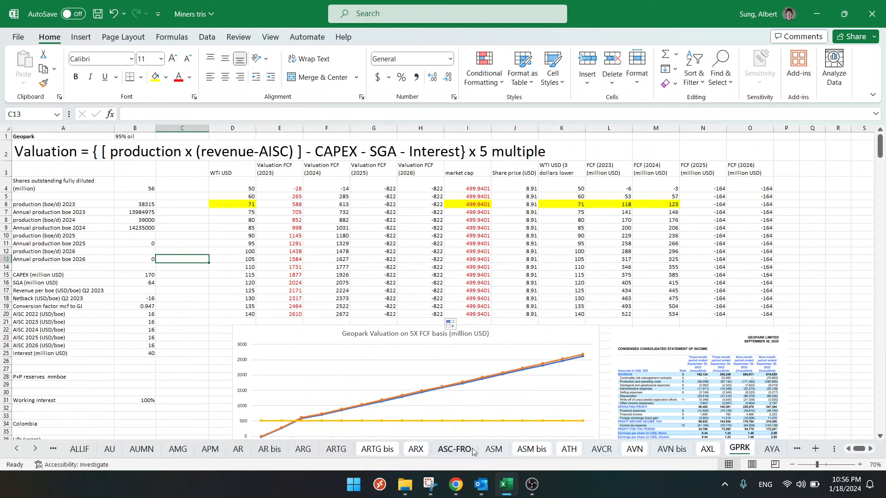
- Look at the third-quarter per-boe table in Chrome, and return to Excel to review the recalculated NPV valuation table and chart
left_click(455, 484)
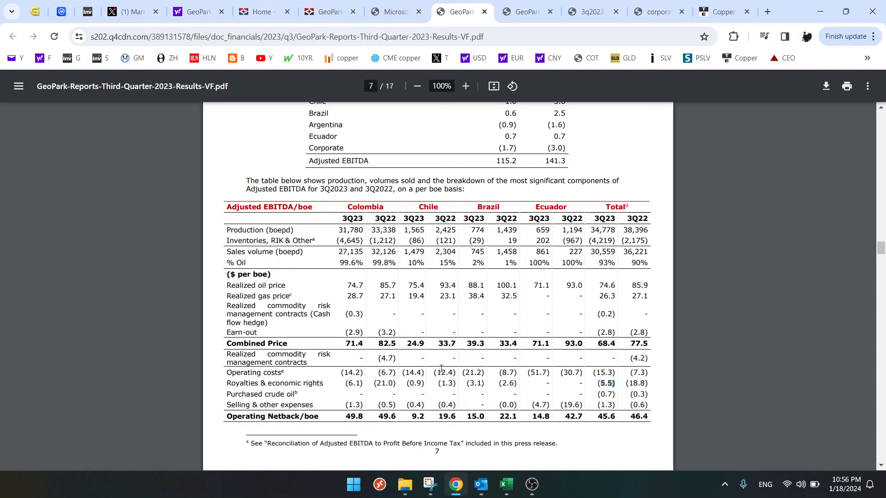
left_click(506, 484)
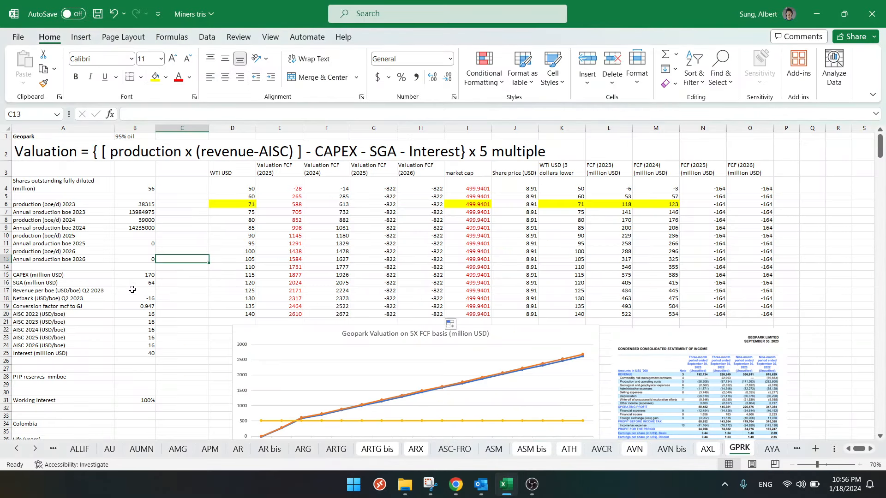
left_click(132, 289)
scroll(132, 290, "down", 18)
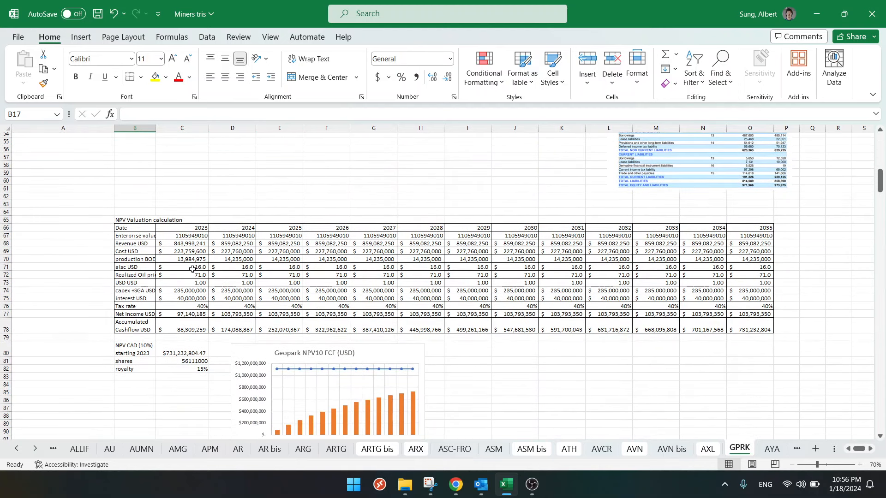
scroll(193, 269, "up", 8)
scroll(456, 381, "up", 3)
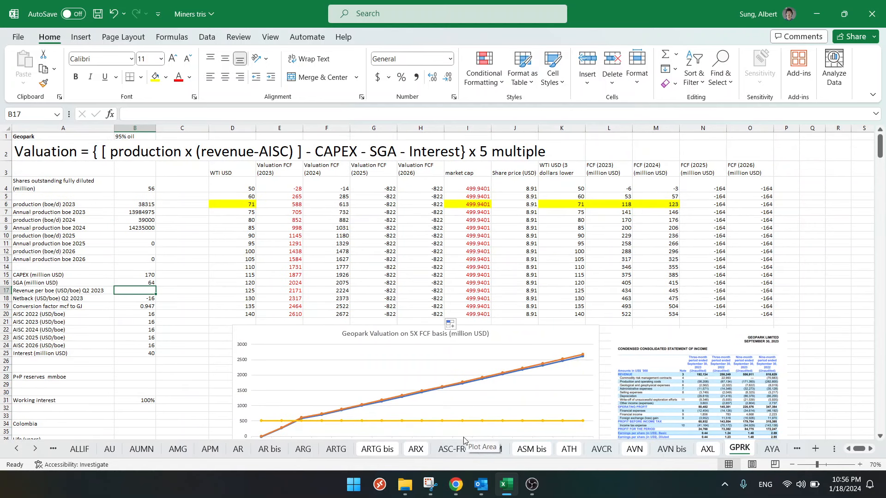
- Review the 3Q23 financial statements, fourth-quarter operational update and third-quarter per-boe table in Chrome, highlight the total 3Q23 heading, and return to Excel
left_click(456, 484)
left_click(585, 5)
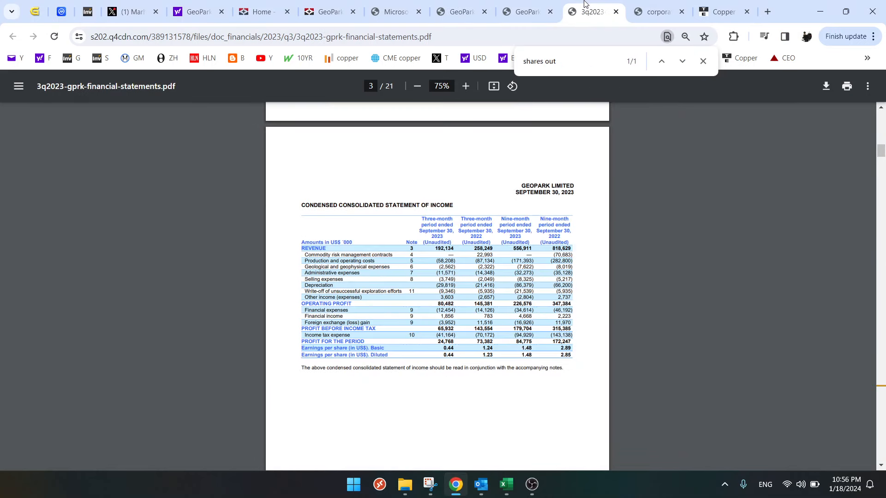
left_click(526, 12)
scroll(581, 213, "up", 20)
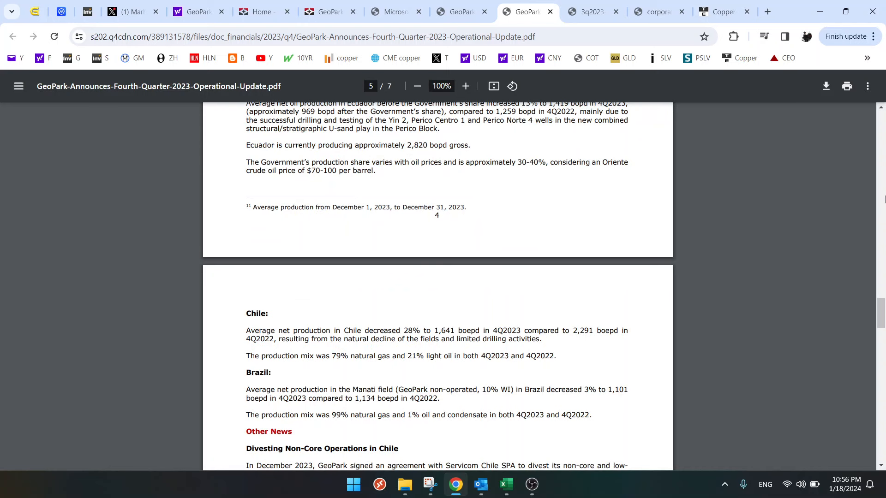
left_click_drag(880, 314, 877, 126)
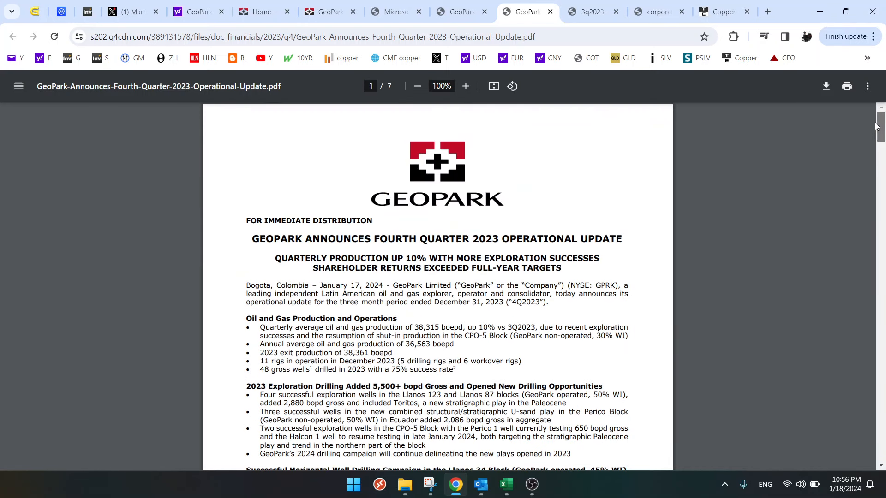
left_click(462, 12)
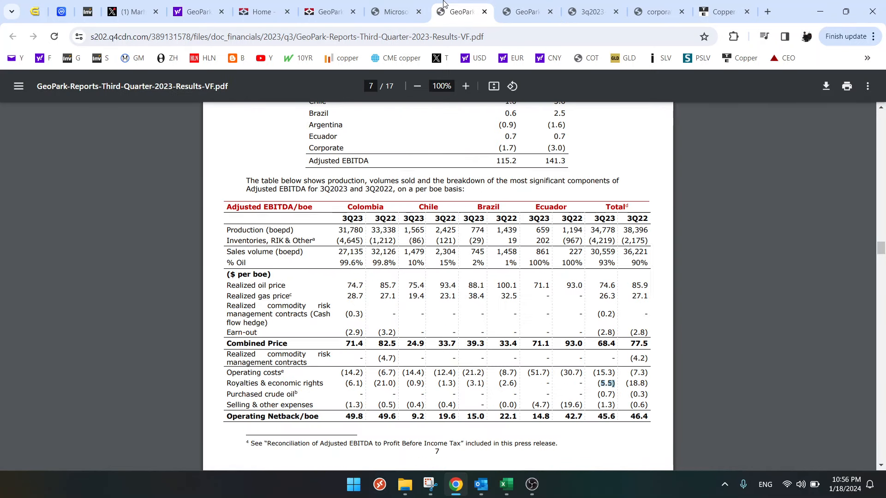
double_click(603, 217)
left_click(506, 485)
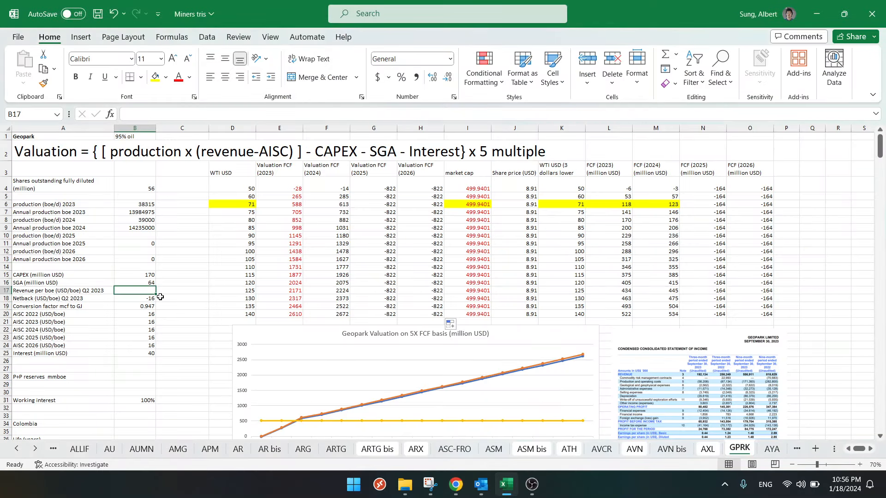
- Enter 68.4 as the revenue per boe in B17 and change its label in A17 to Q3 2023
type("68.4")
key("Return")
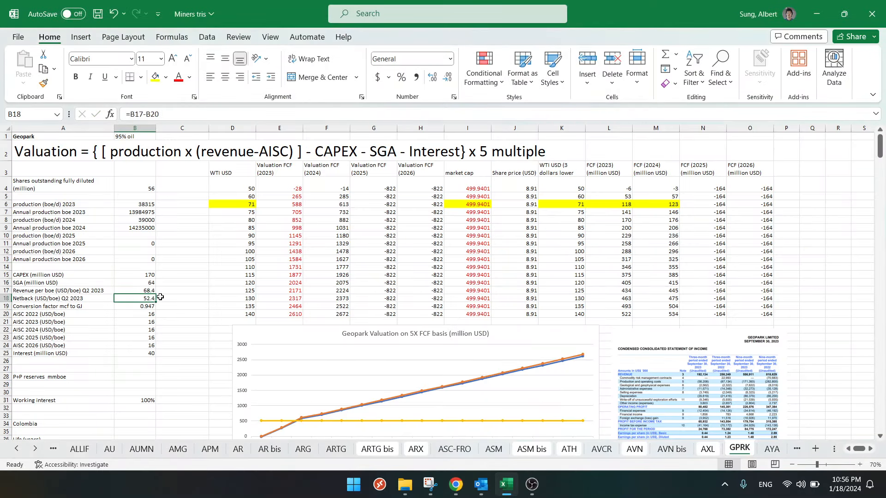
key("Up")
key("Left")
left_click(231, 114)
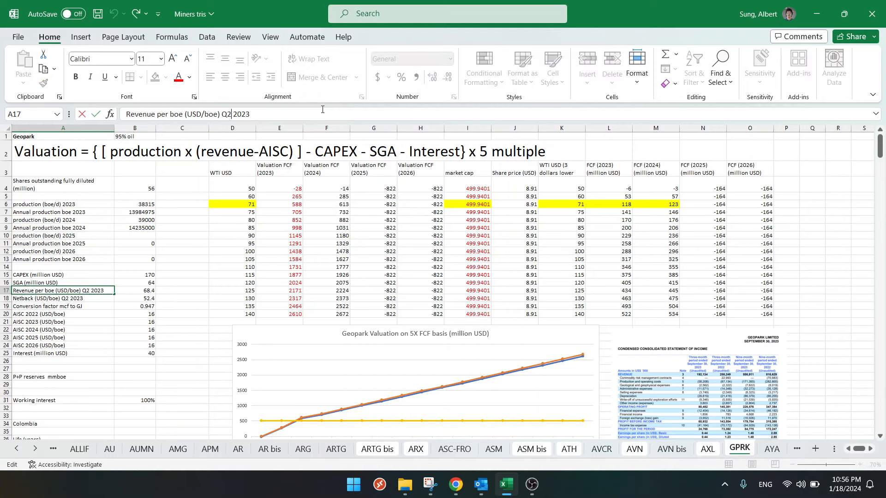
key("BackSpace")
type("3")
key("Return")
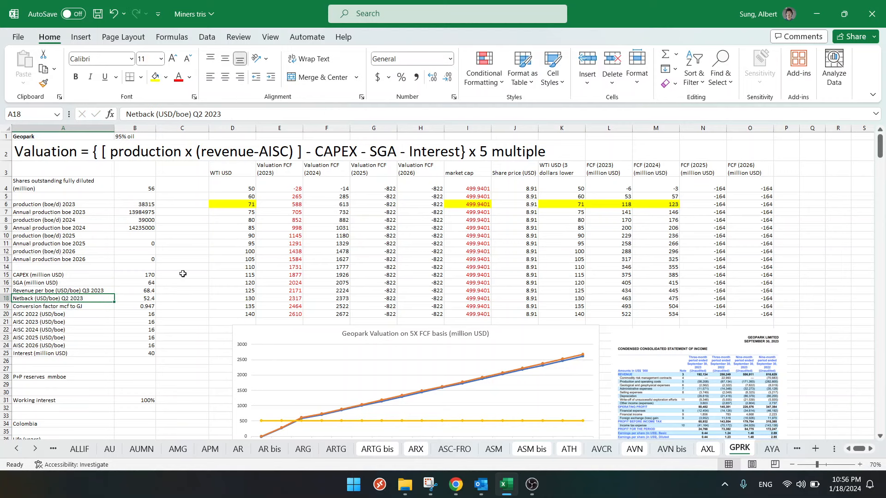
- Inspect the netback per boe formula in B18 and leave it as it is
left_click(183, 274)
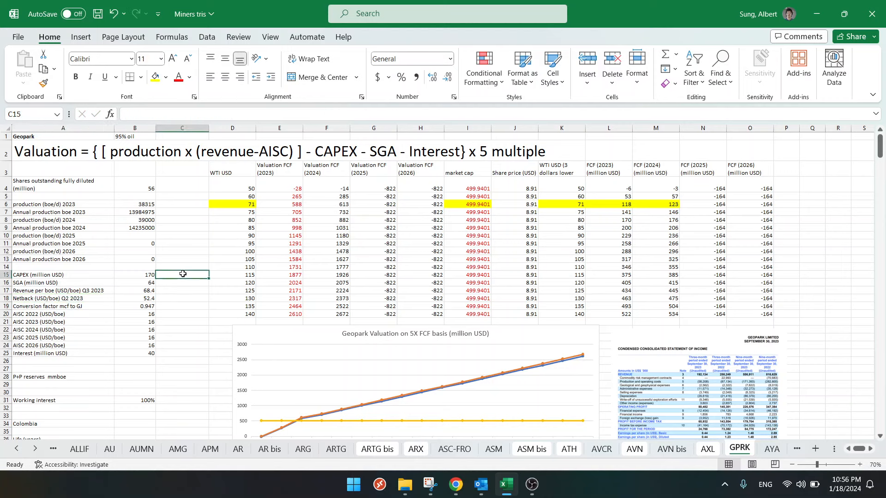
left_click(143, 298)
key("F2")
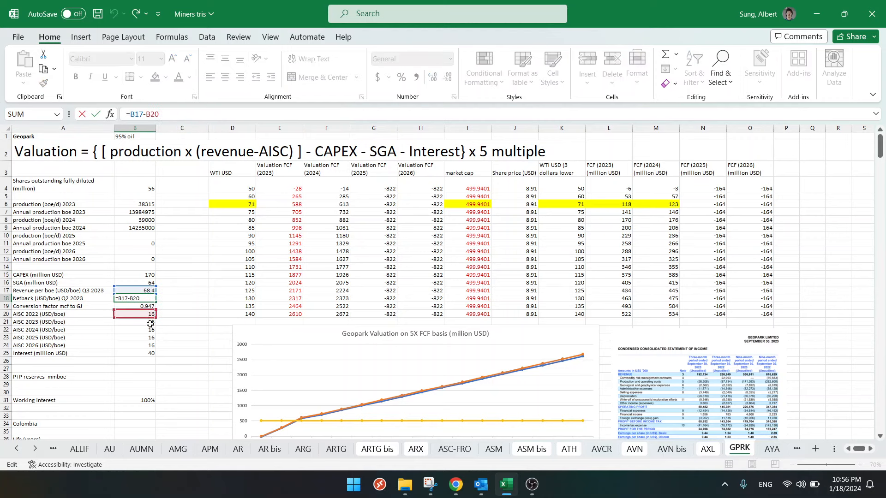
left_click(185, 325)
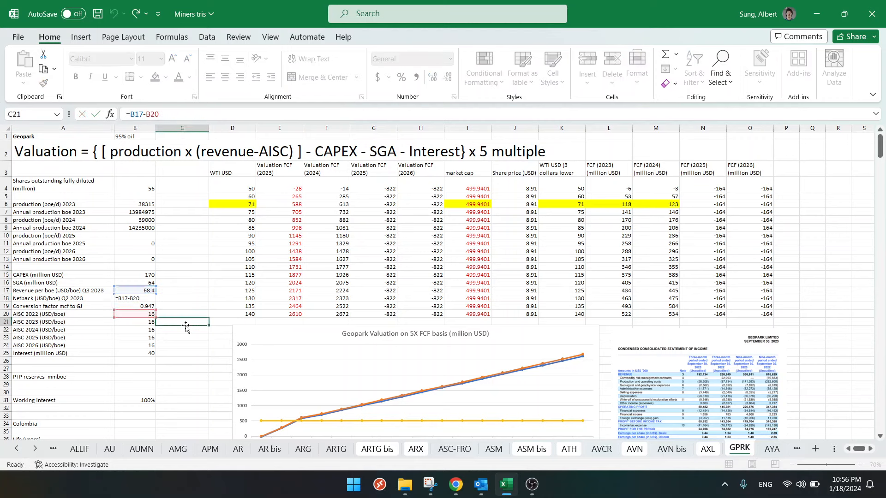
left_click(143, 298)
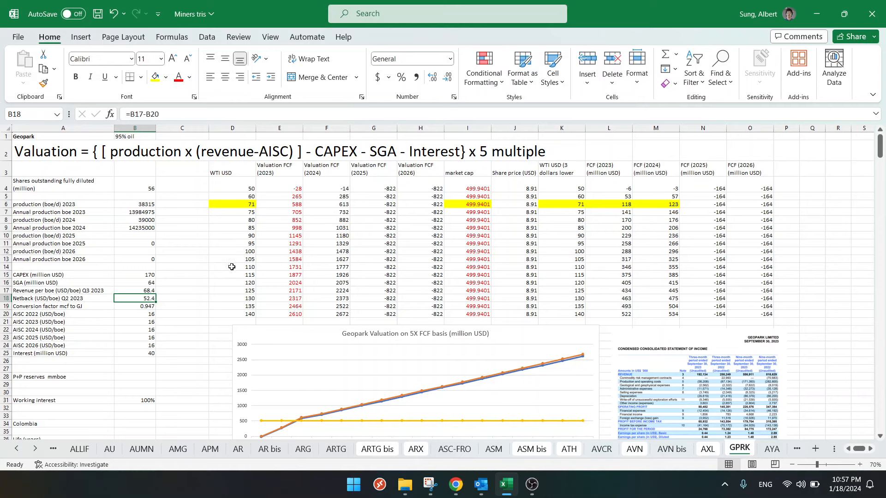
- Calculate a scratch quarterly revenue in Q9 with the formula =B7/4*68.4, using annual 2023 production
left_click(675, 379)
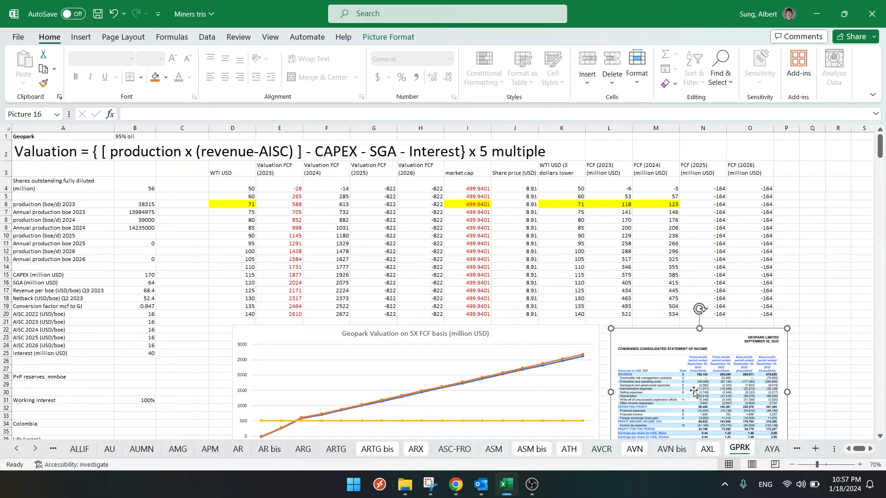
left_click(810, 227)
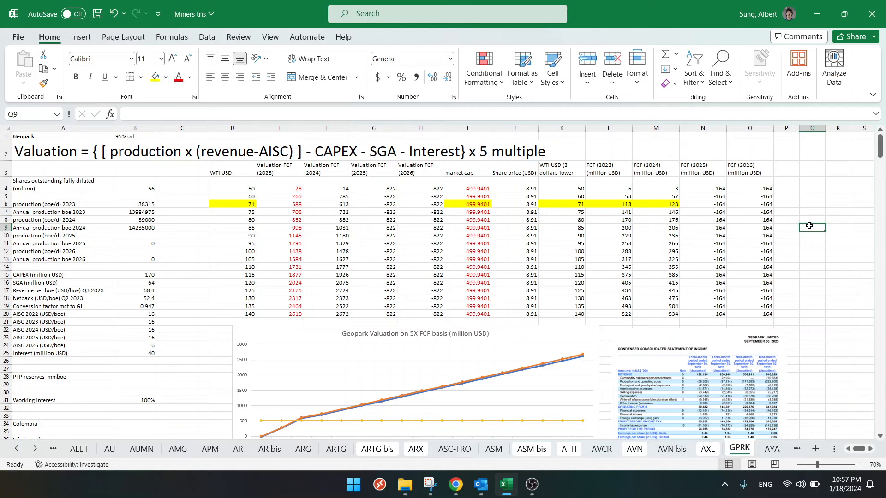
type("=")
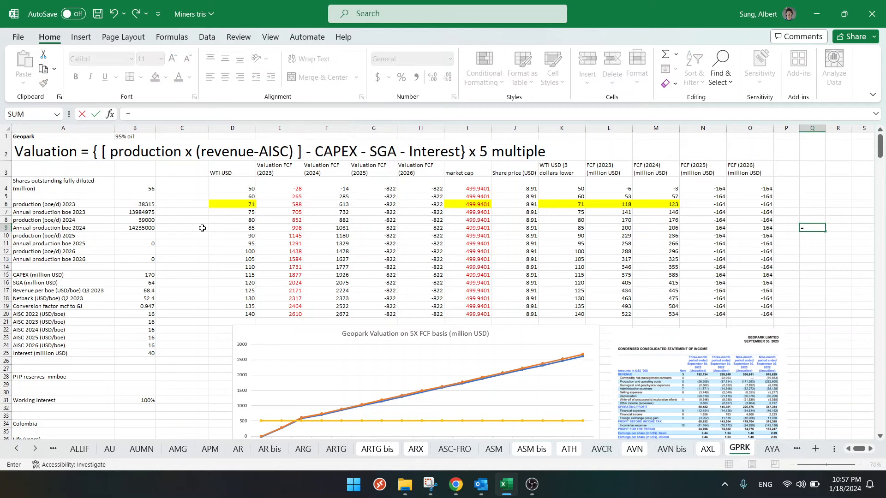
left_click(127, 212)
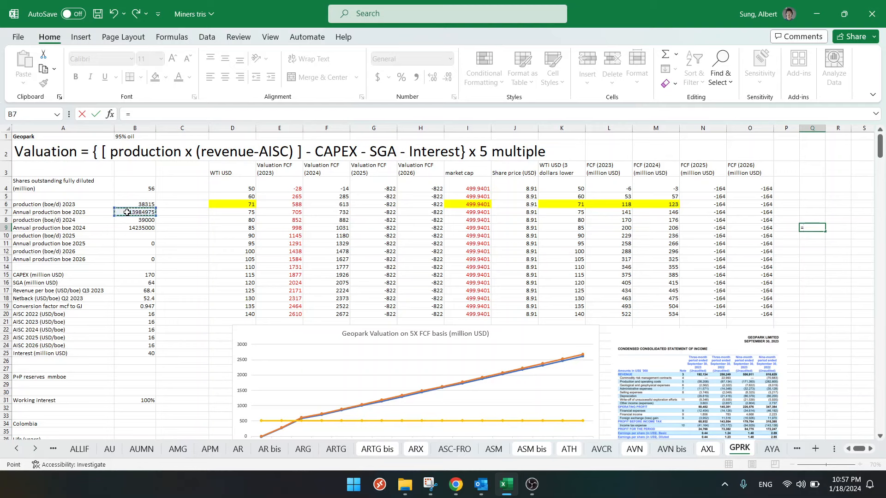
type("/4*68.4")
key("ctrl+Return")
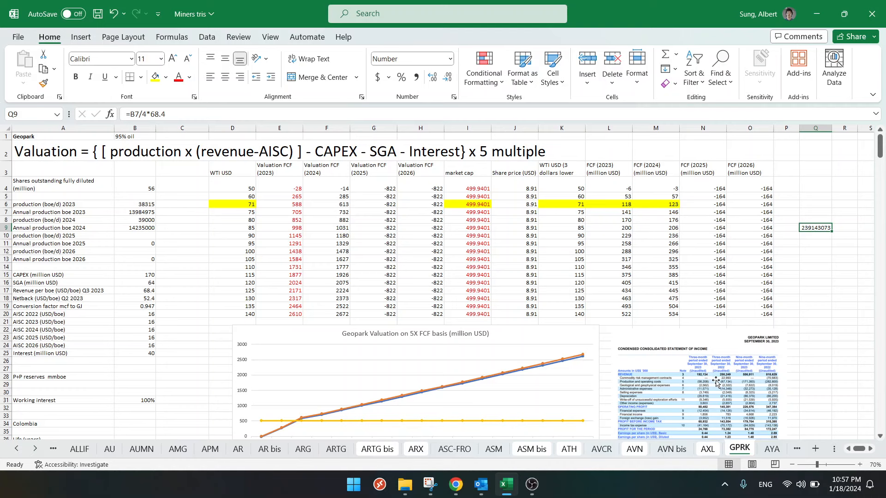
- Examine the pasted income statement, highlight the total 3Q23 production in the third-quarter report in Chrome, and return to Excel
scroll(710, 381, "down", 1)
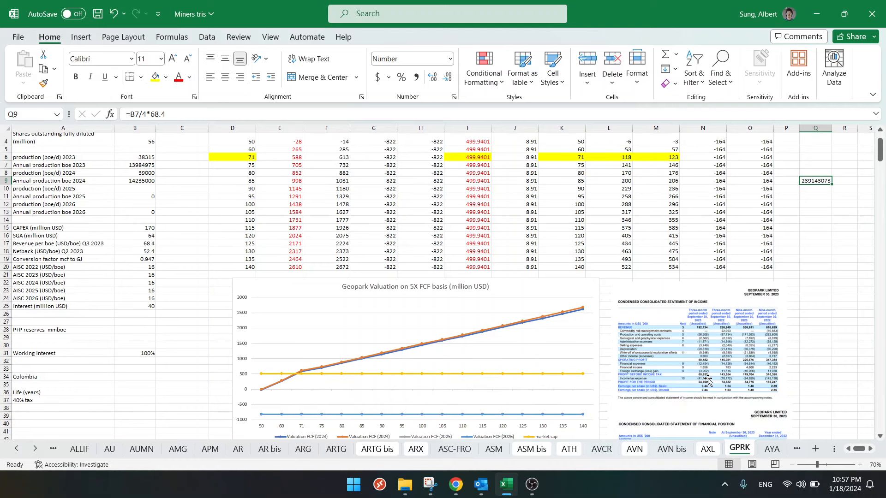
scroll(709, 381, "down", 3)
scroll(708, 379, "up", 3)
left_click(455, 484)
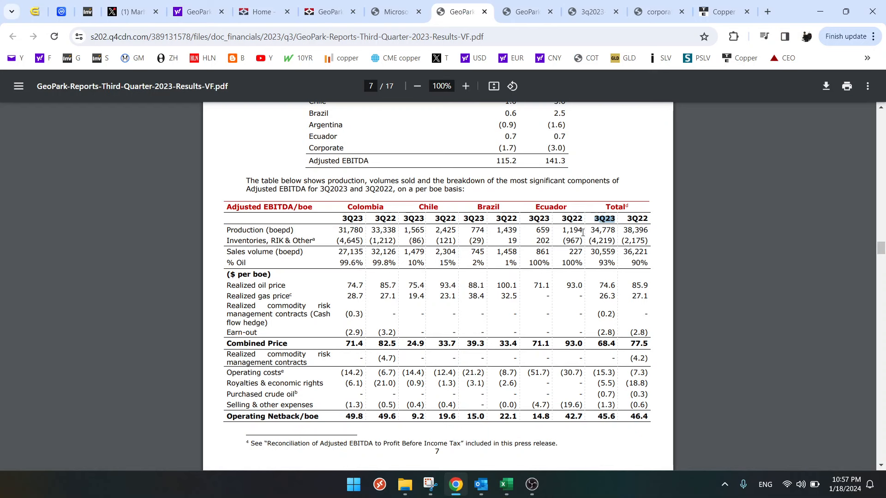
left_click_drag(592, 230, 614, 230)
left_click(504, 485)
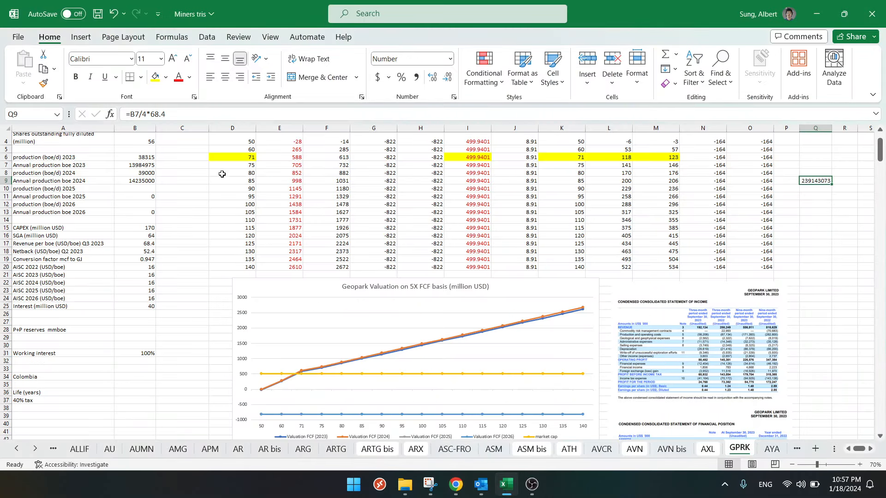
- Try 34778 boe/d as 2023 production in B6, undo it, and delete the scratch revenue calculation in column Q
left_click(144, 156)
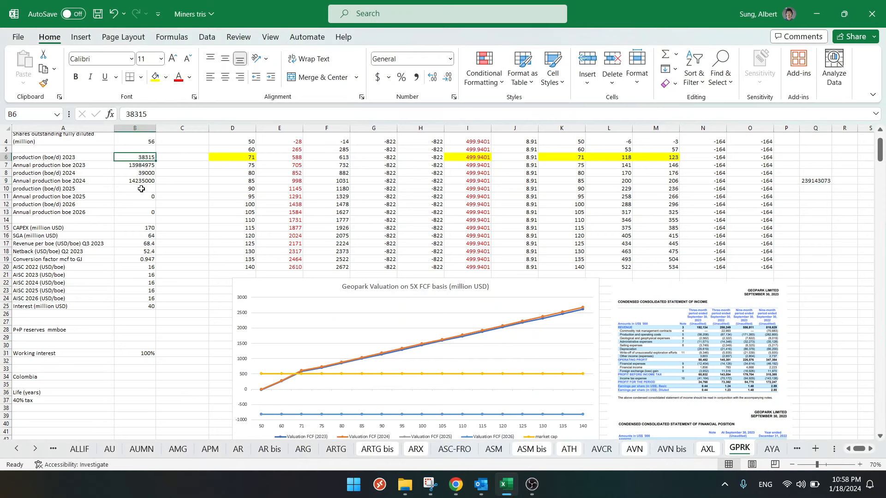
left_click(455, 485)
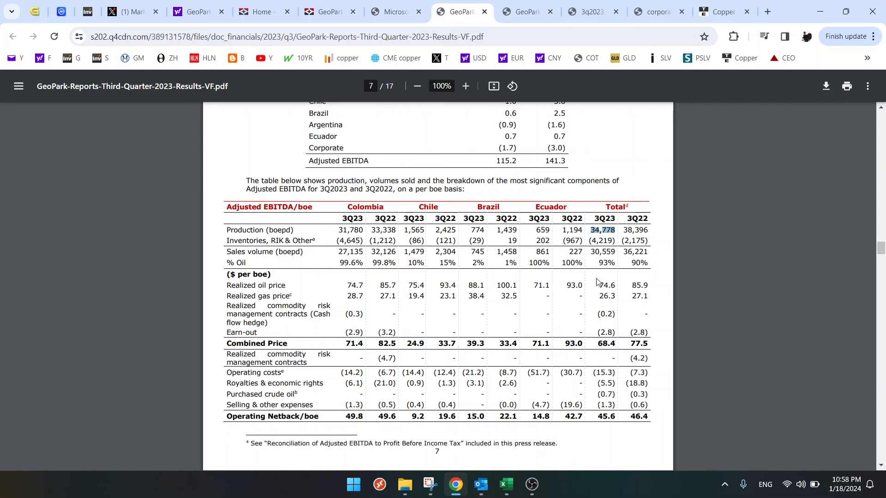
left_click(507, 485)
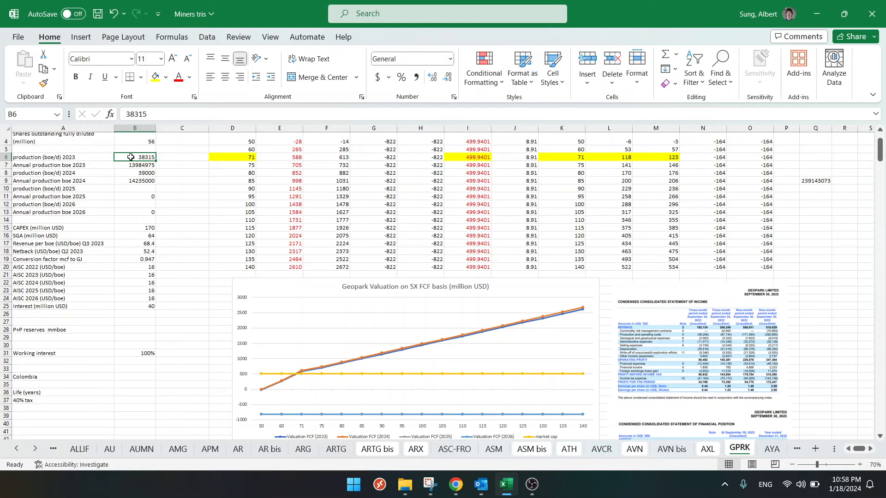
type("34778")
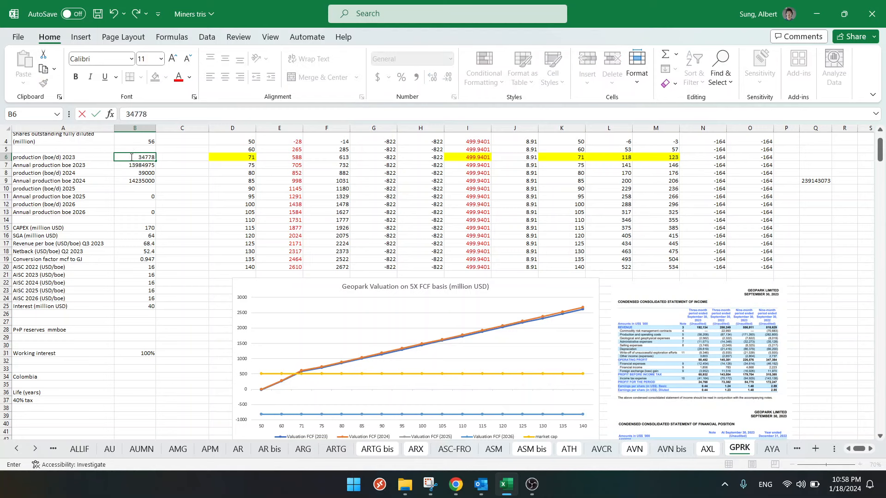
key("Return")
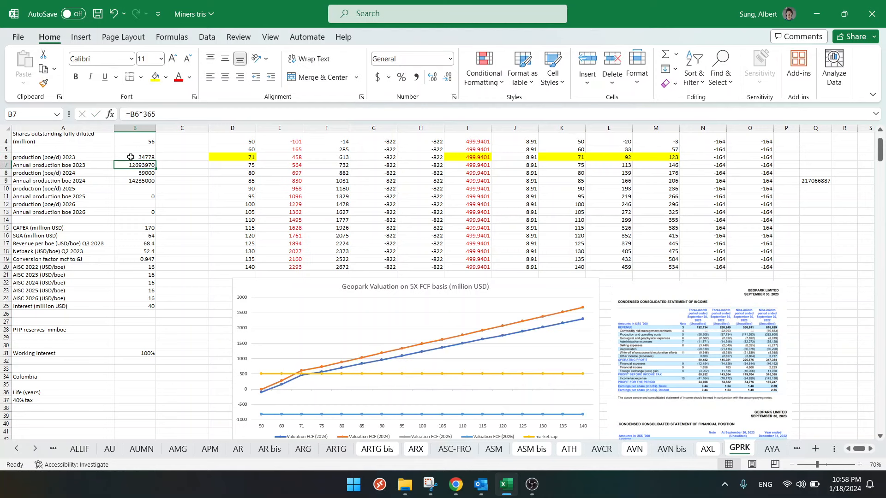
key("ctrl+z")
left_click_drag(816, 166, 806, 189)
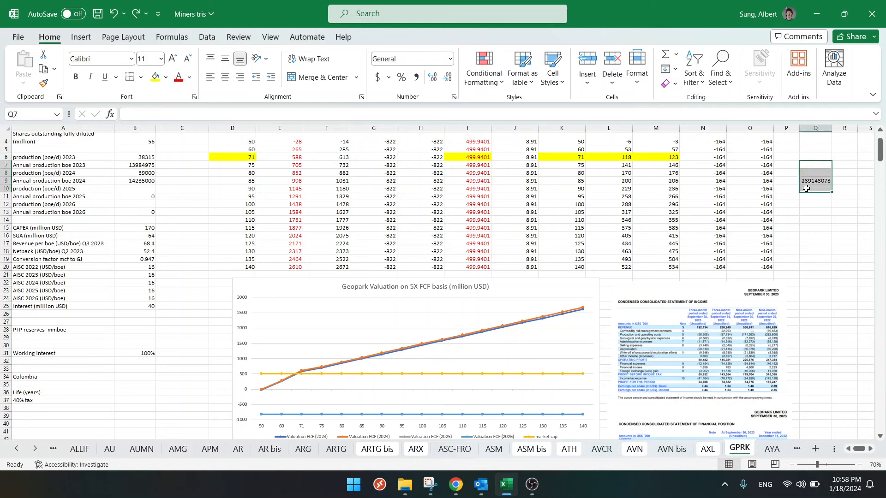
key("Delete")
- Check the 2023 production in B6 against the quarterly average in Chrome's fourth-quarter operational update, highlight that figure, and return to Excel
left_click(141, 157)
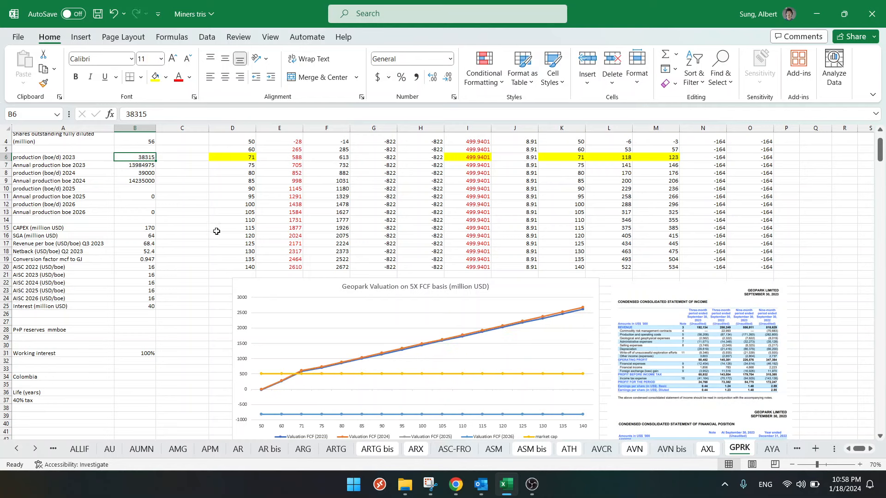
left_click(456, 484)
left_click(517, 10)
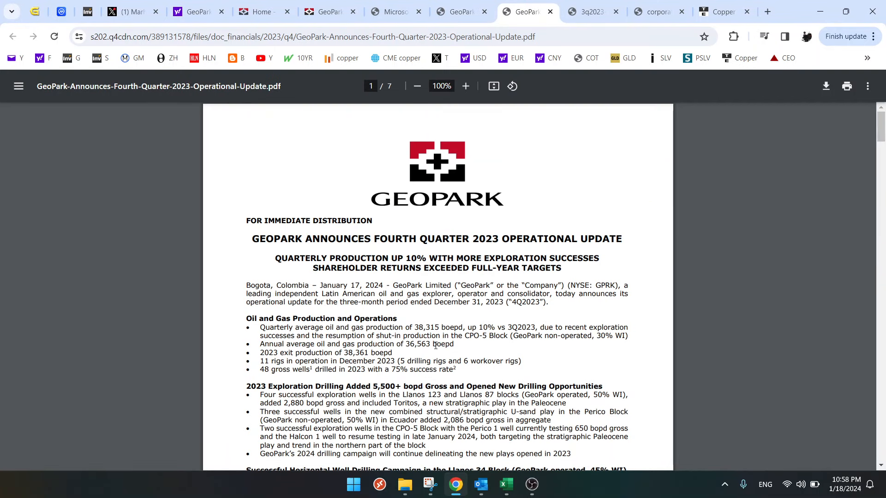
double_click(419, 328)
left_click(507, 484)
left_click(181, 206)
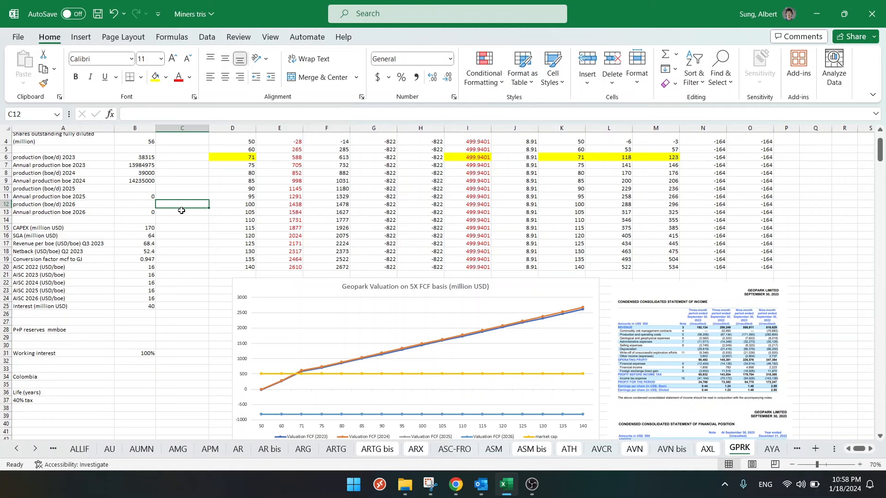
scroll(181, 211, "down", 2)
scroll(181, 210, "up", 2)
- Review the January 2024 corporate presentation in Chrome from its beginning, examining the long-term value proposition and Llanos 34 asset slides
left_click(456, 484)
left_click(646, 13)
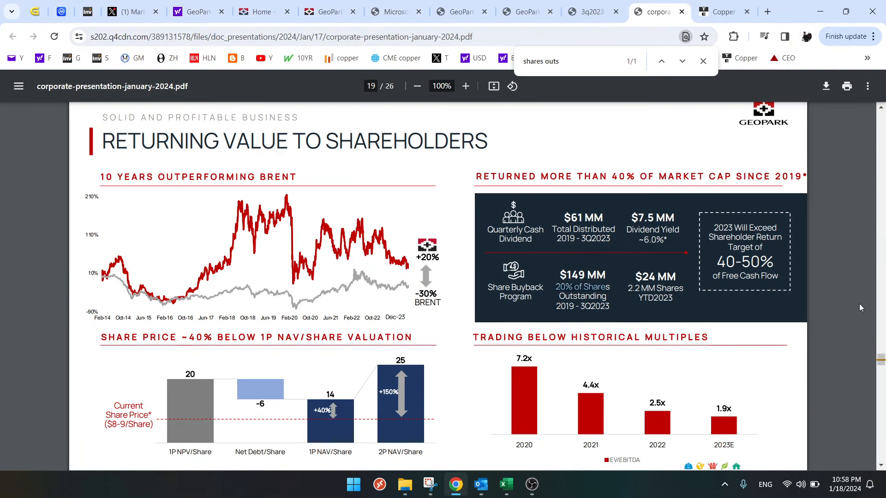
left_click_drag(881, 359, 882, 113)
scroll(586, 293, "down", 15)
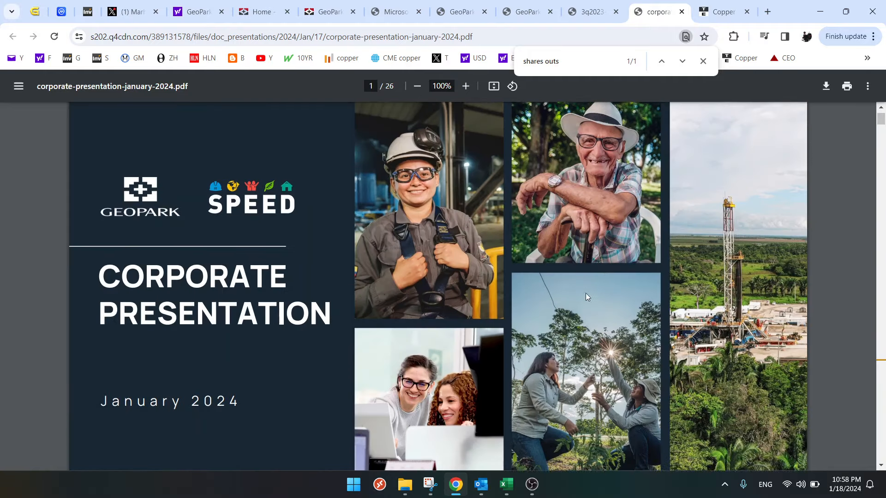
scroll(581, 303, "down", 3)
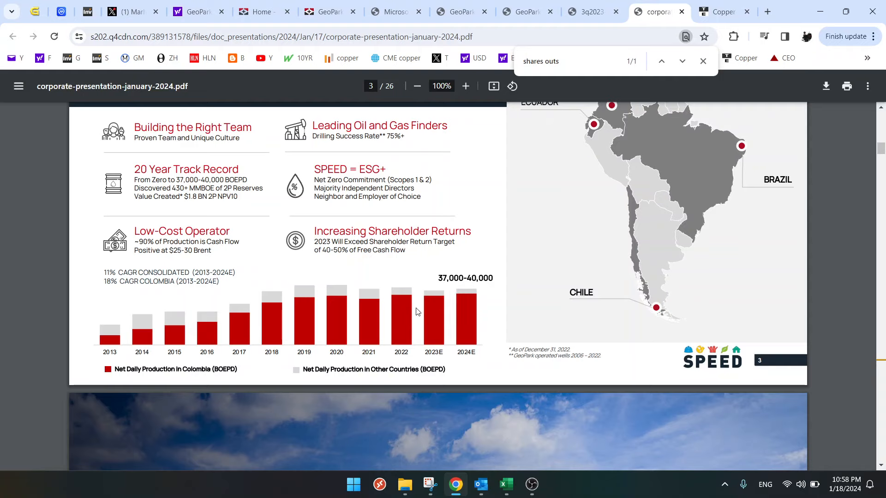
scroll(417, 312, "up", 1)
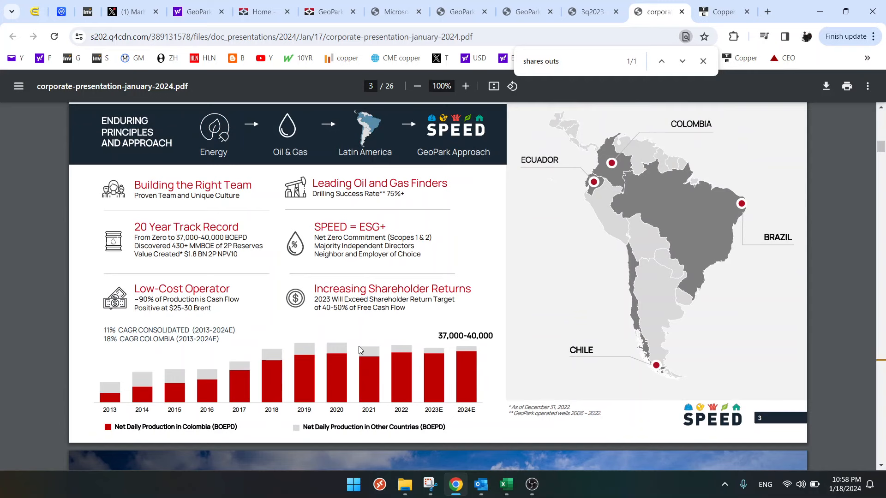
scroll(360, 343, "up", 6)
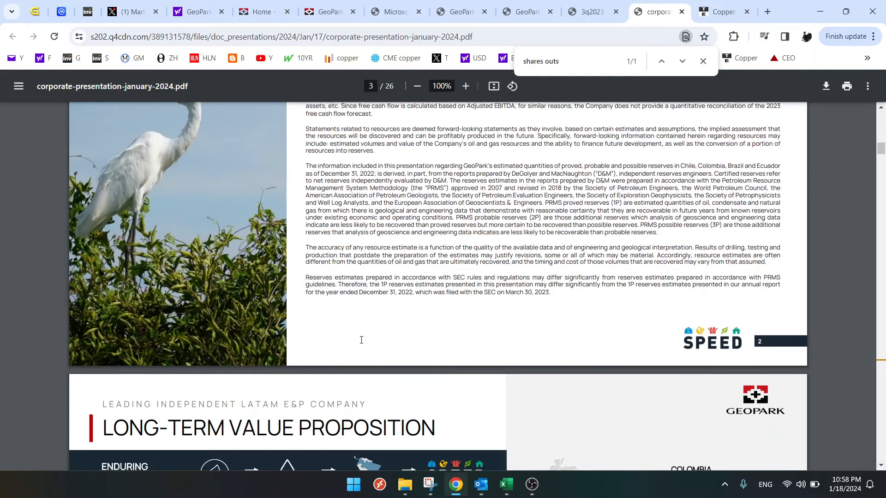
scroll(361, 340, "down", 15)
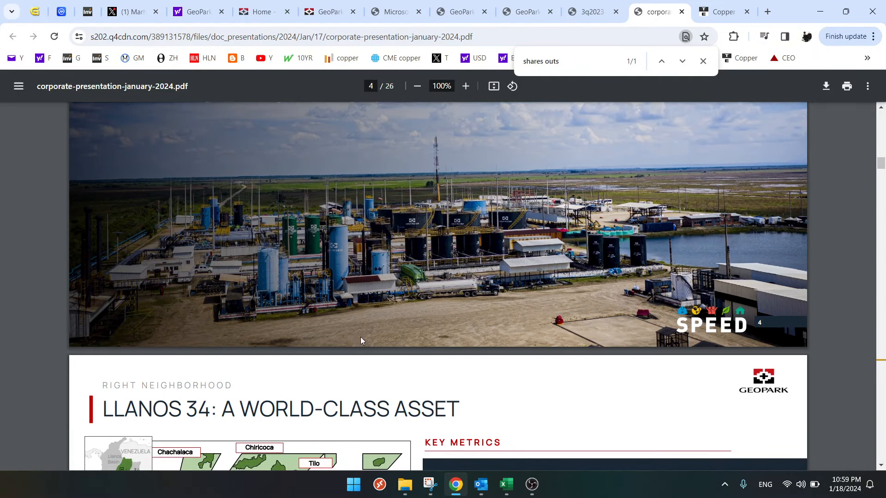
scroll(361, 340, "down", 7)
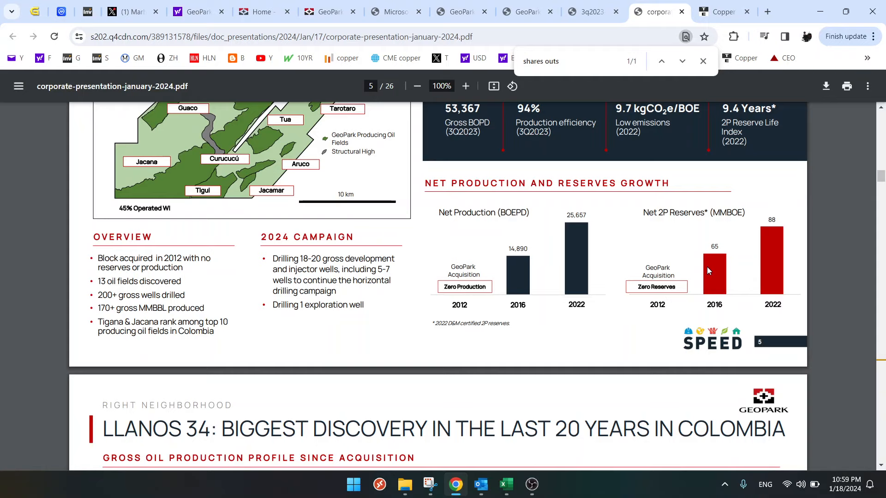
scroll(708, 267, "up", 3)
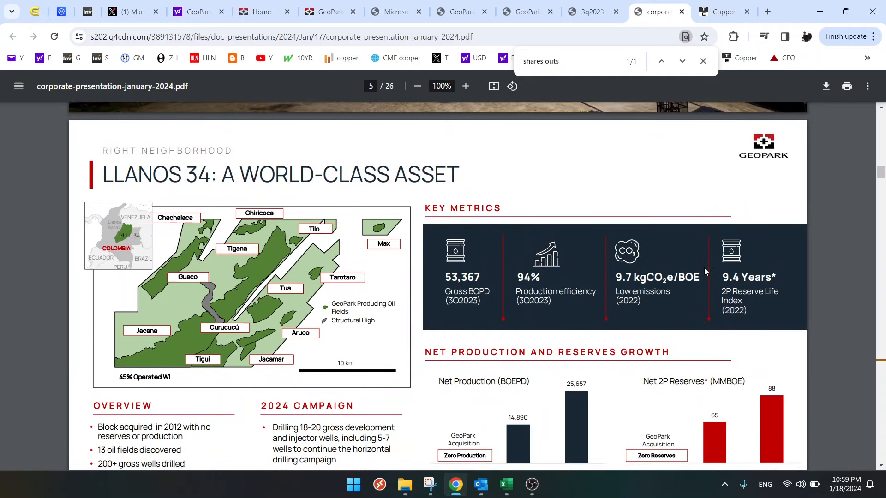
scroll(755, 220, "down", 1)
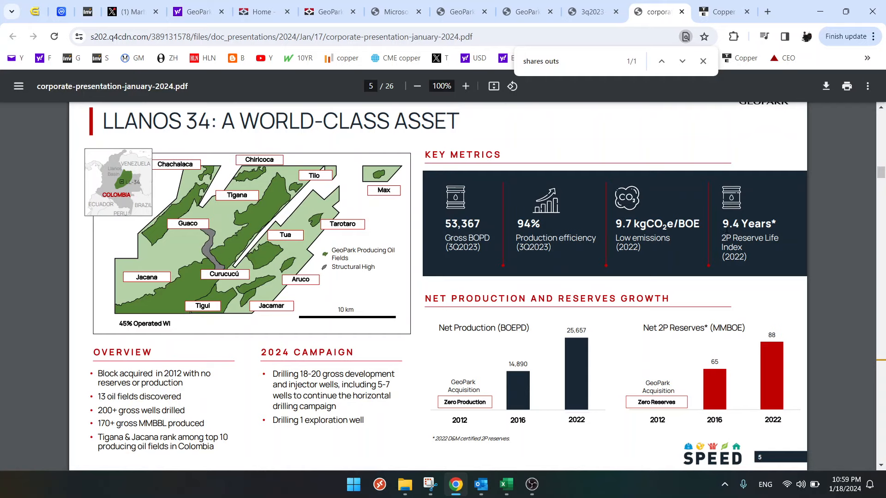
scroll(725, 231, "up", 15)
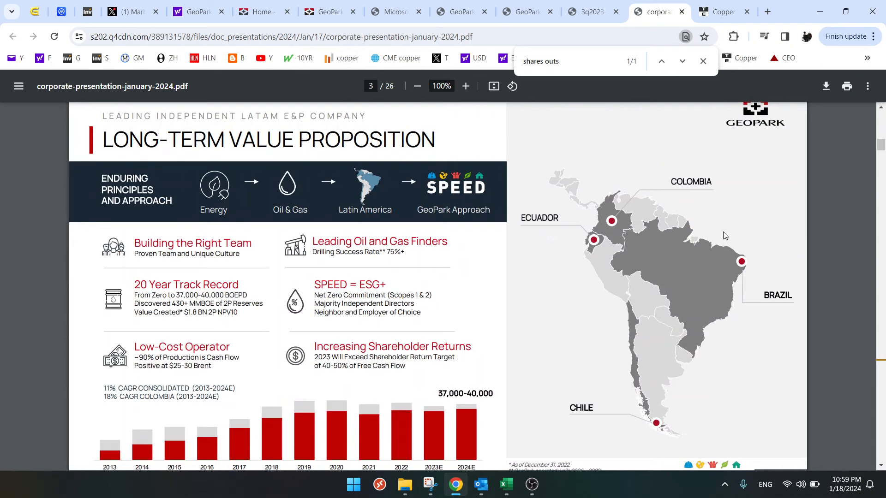
- Check the Llanos 34 2P reserve life index in the corporate presentation, switch to Excel, and set Life (years) in B36 to 10
scroll(724, 235, "down", 16)
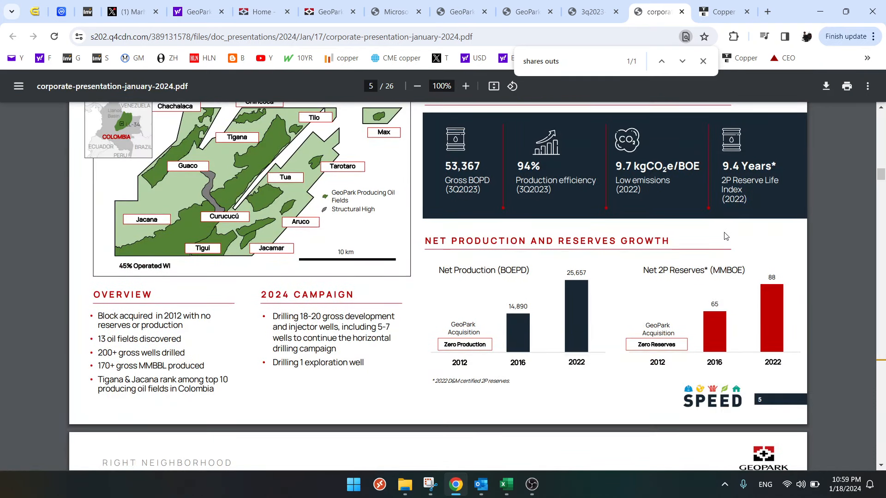
scroll(725, 236, "up", 2)
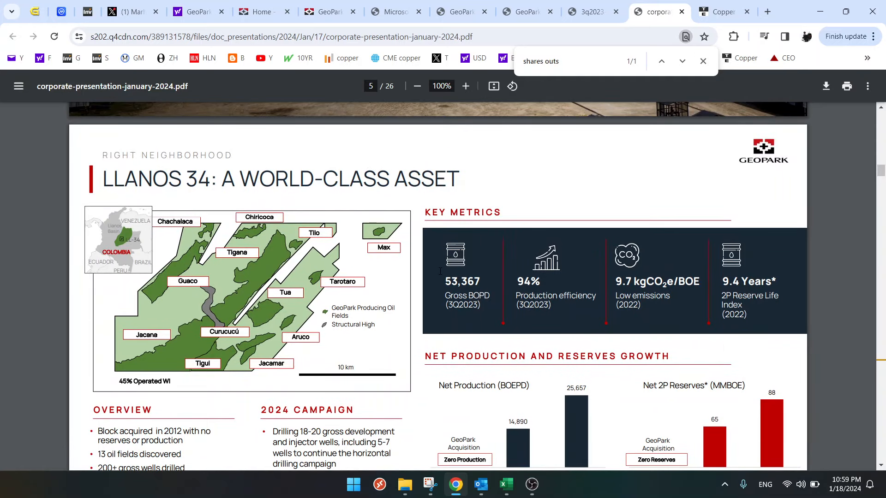
left_click(506, 484)
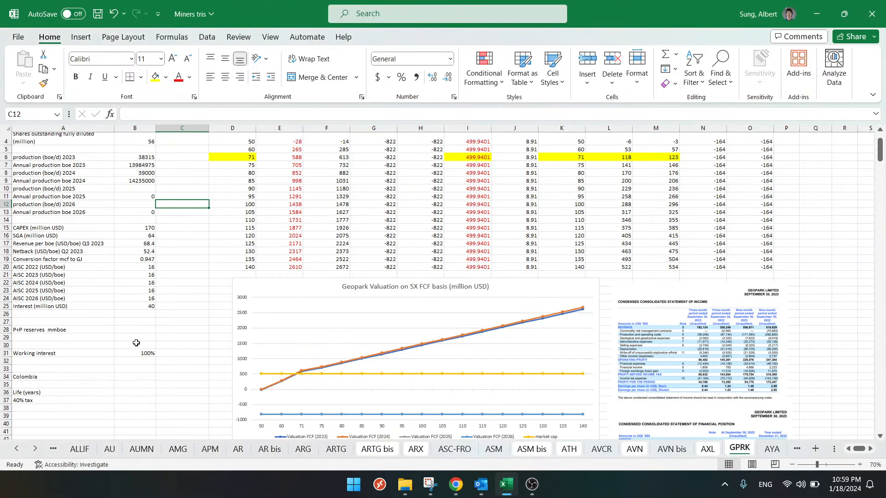
left_click(138, 392)
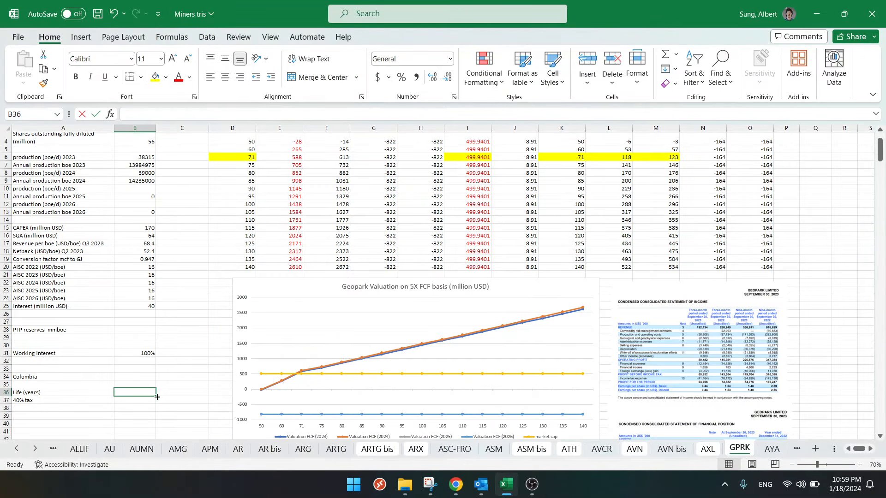
type("10")
key("Return")
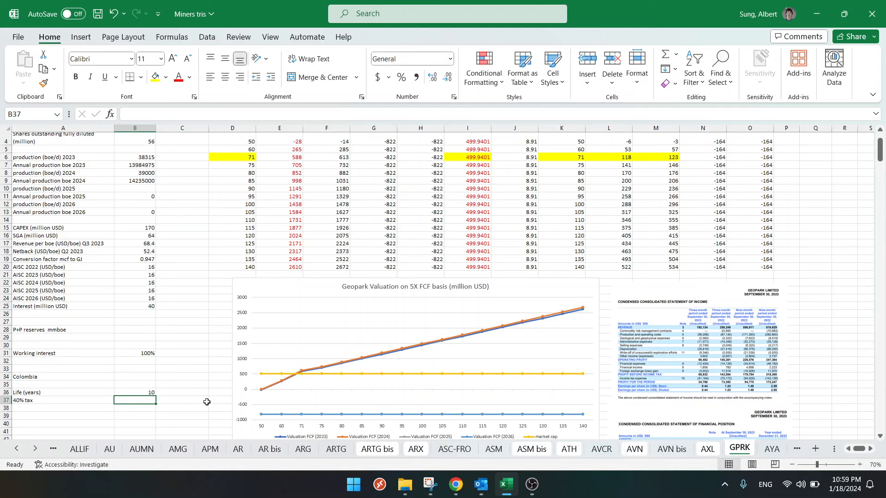
- Return to the corporate presentation in Chrome and examine the Llanos 34 production and reserves growth and gross oil production profile slides
left_click(455, 484)
scroll(403, 358, "down", 8)
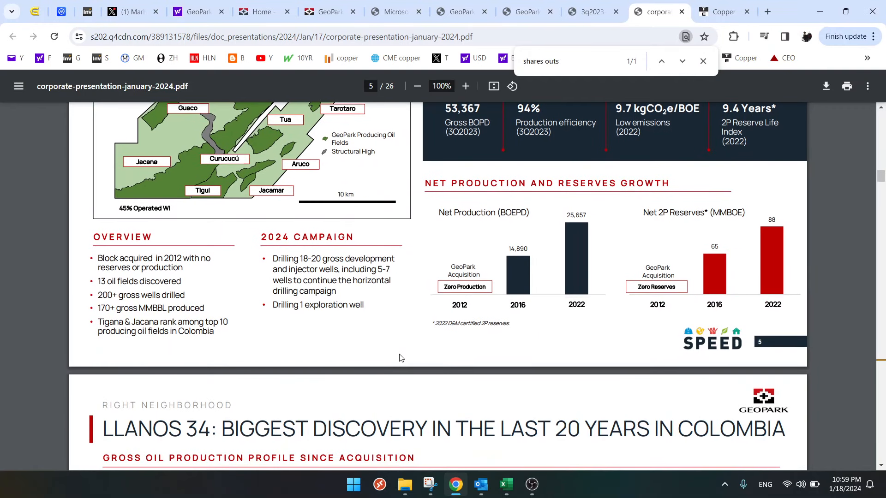
scroll(399, 359, "down", 3)
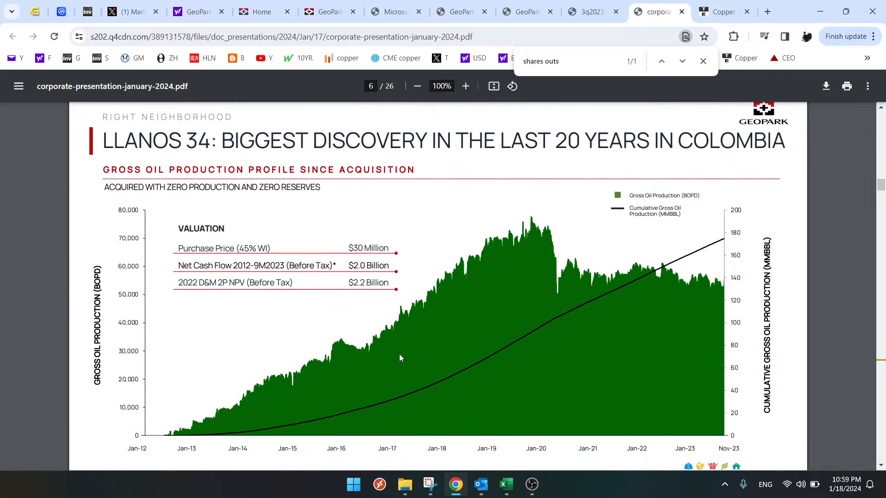
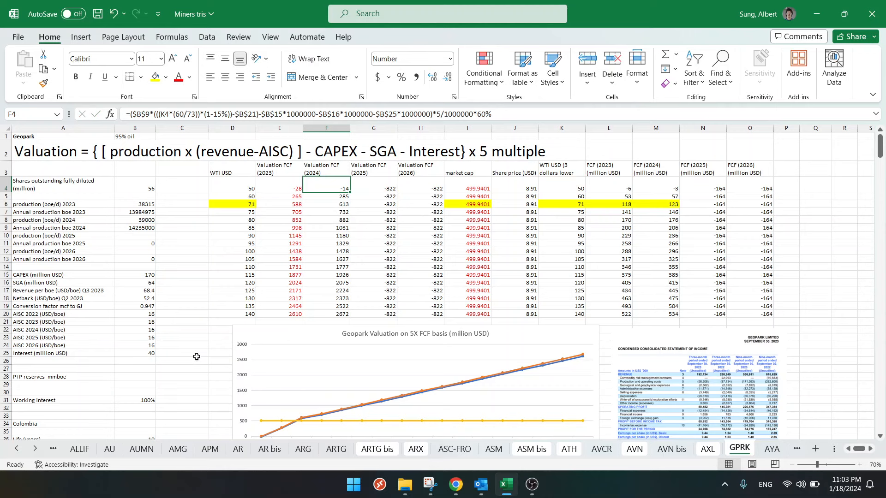
- Switch to the corporate presentation in Chrome and examine the capital efficiency, 2024 work program, and 2024 free cash flow slides
left_click(456, 485)
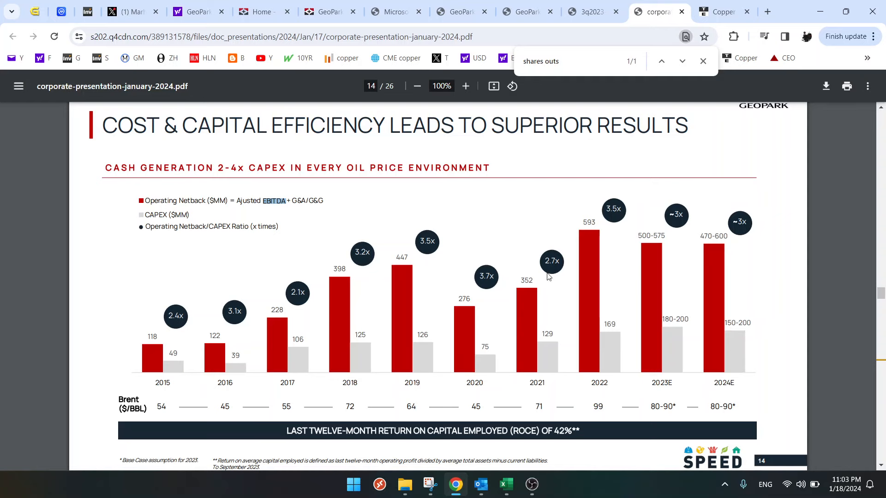
scroll(487, 276, "down", 7)
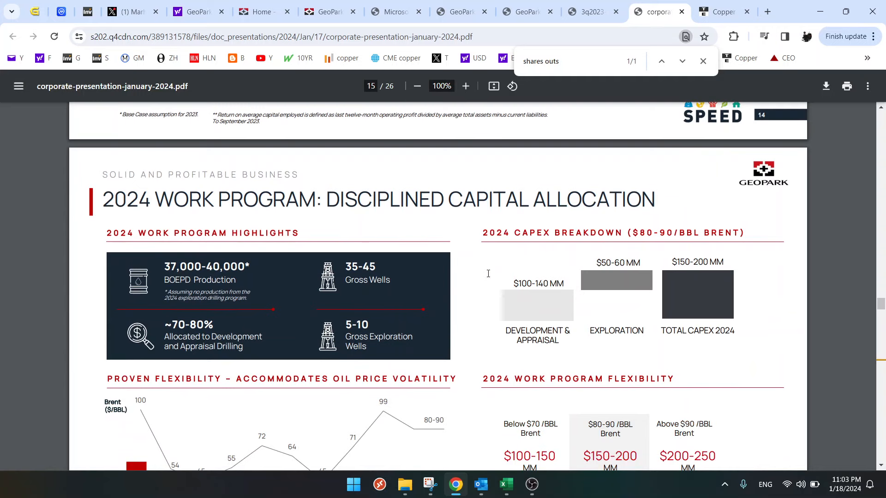
scroll(489, 274, "down", 1)
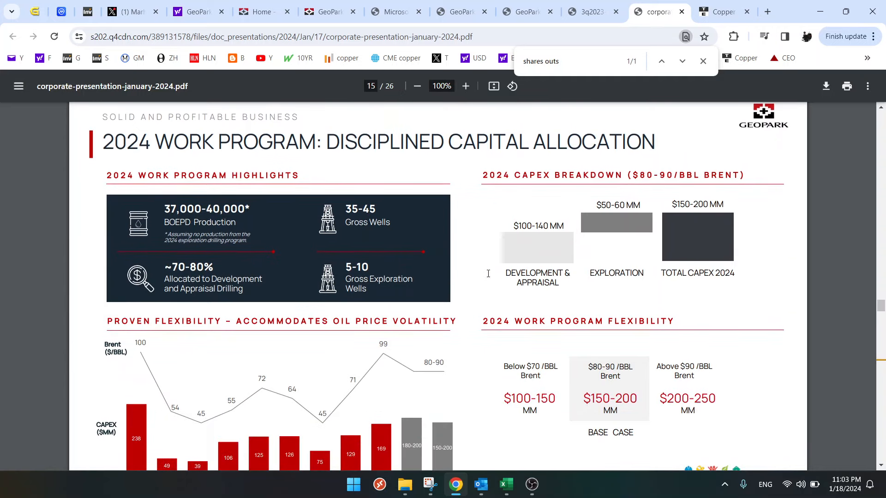
scroll(488, 273, "down", 2)
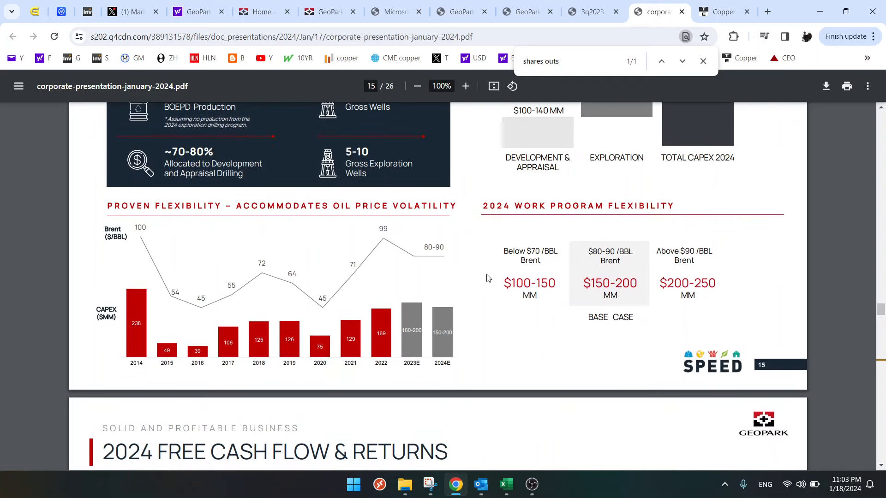
scroll(486, 275, "down", 5)
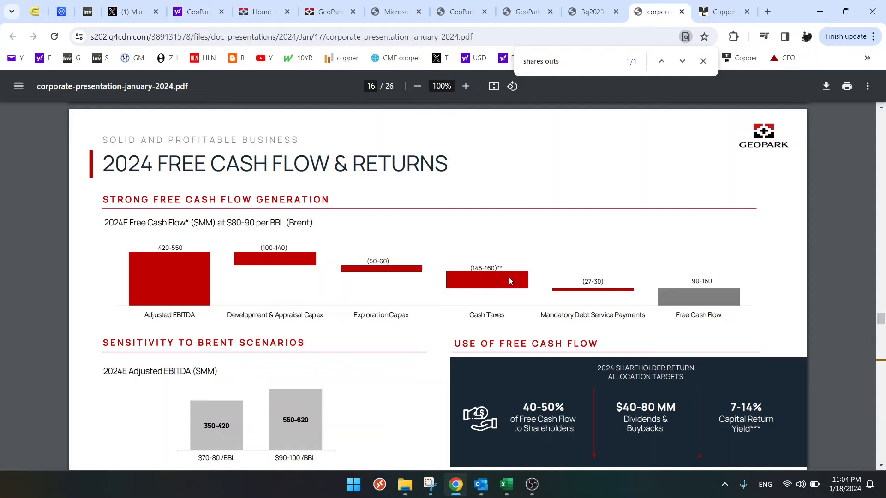
- Highlight the 2024 cash taxes and free cash flow estimates, then compare them with the FCF values at 75 USD WTI in Excel
double_click(698, 280)
left_click(706, 282)
double_click(487, 268)
left_click_drag(694, 281, 713, 281)
left_click(506, 484)
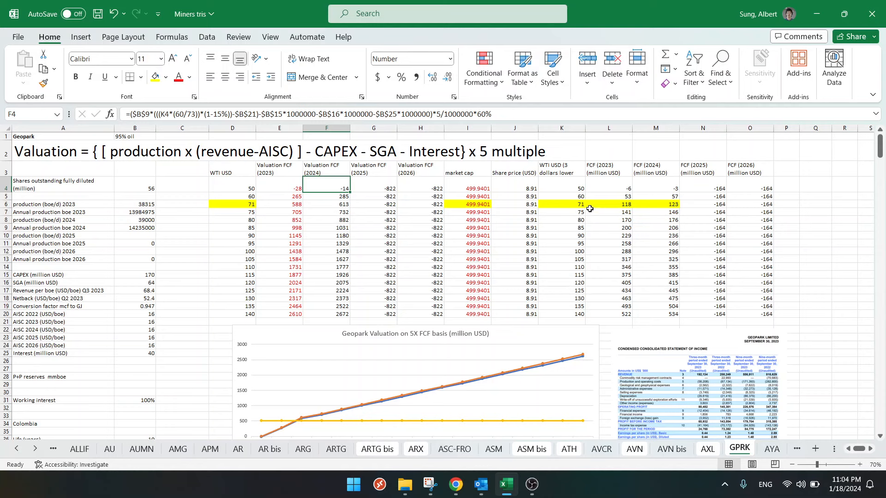
left_click_drag(621, 213, 669, 213)
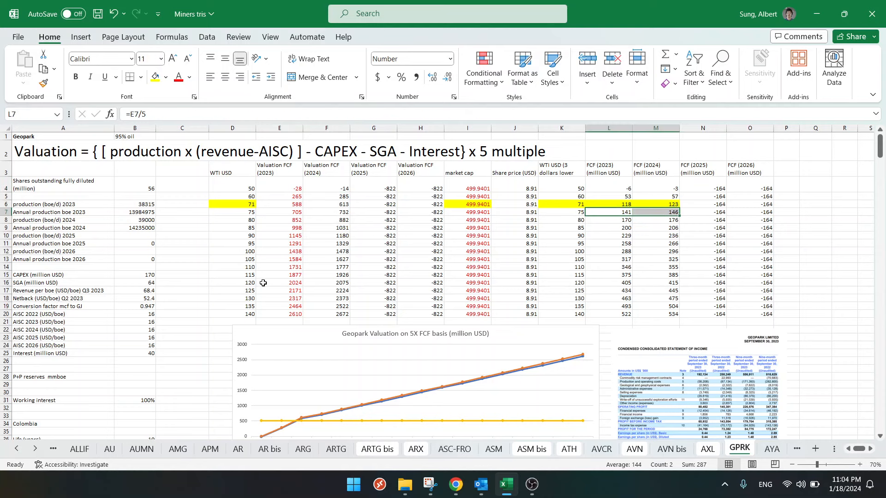
- Copy the 2024 production of 39000 from B8 into the 2025 and 2026 production cells B10 and B12
left_click(126, 220)
key("ctrl+c")
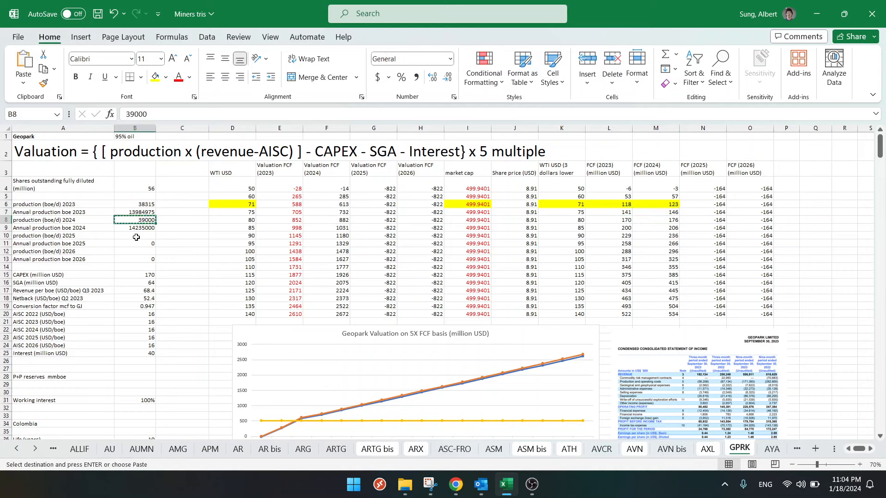
left_click(135, 237)
key("ctrl+v")
left_click(135, 252)
key("ctrl+v")
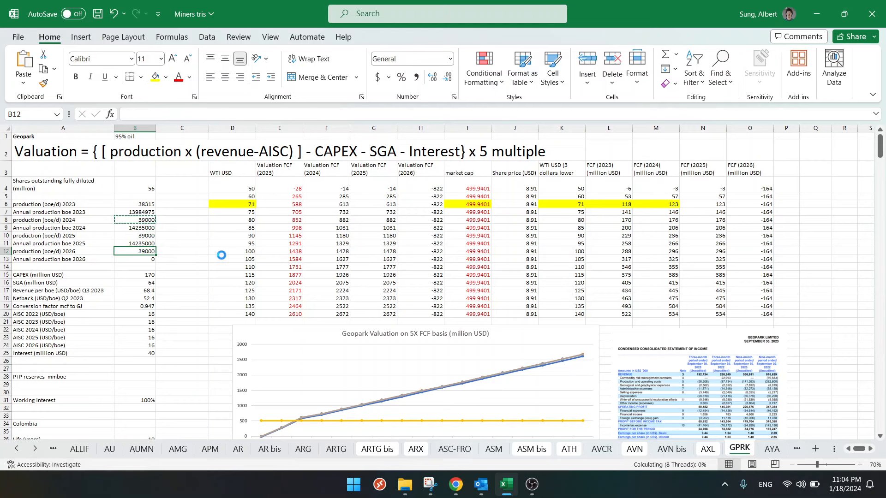
key("Escape")
- Inspect the 2023 production and the revenue formula in C68 of the NPV valuation table
scroll(353, 265, "down", 15)
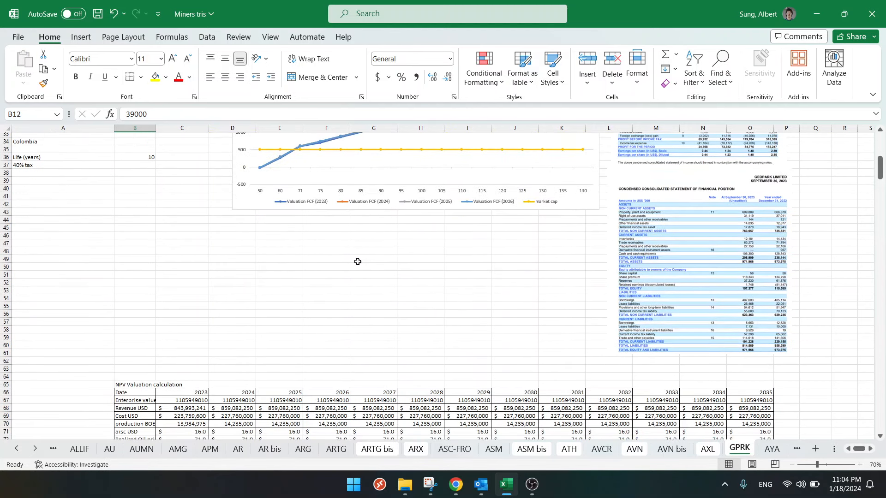
scroll(358, 262, "down", 2)
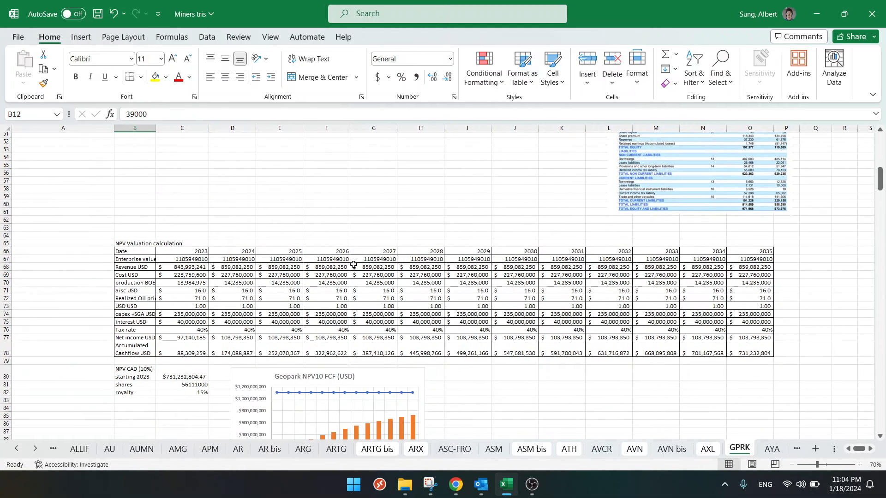
left_click(197, 283)
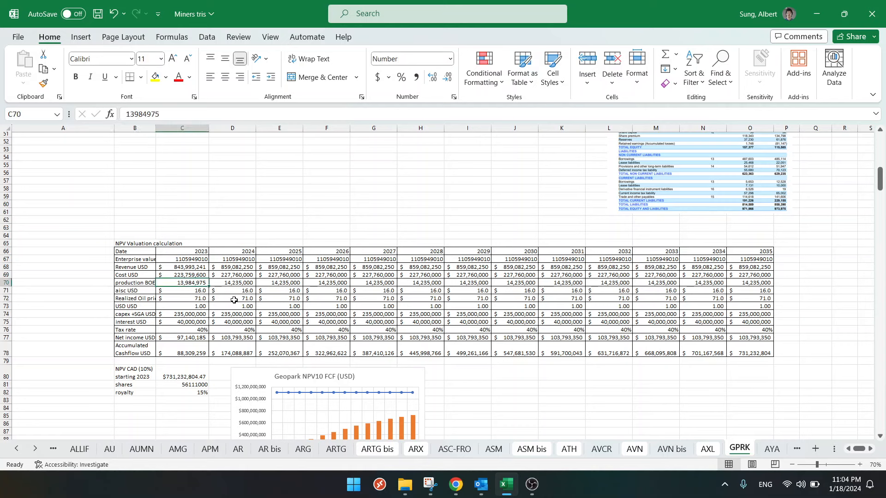
key("Up")
key("Up")
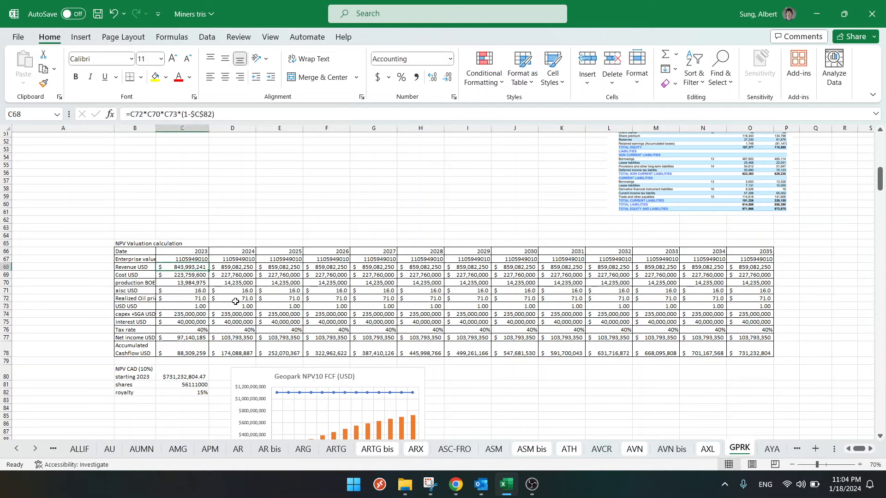
key("F2")
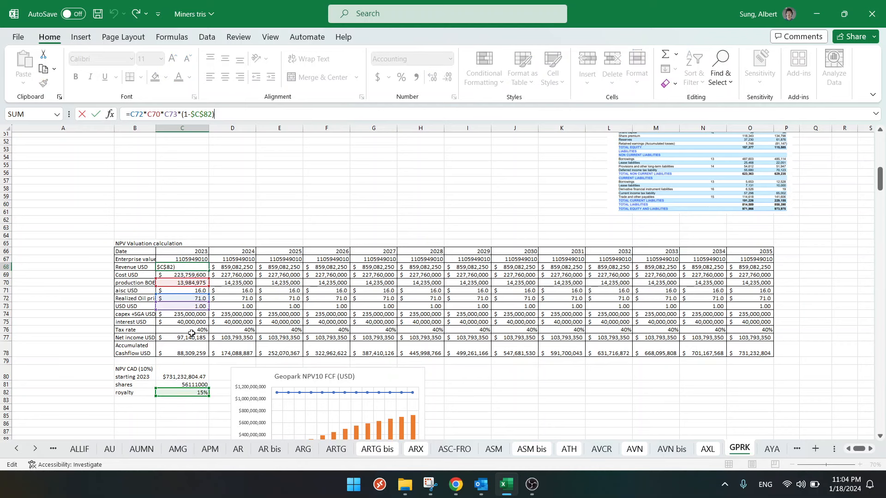
left_click(192, 331)
- Review the 2023 oil price, capex plus SGA, interest and net income cells, plus the 2024 net income and enterprise value formulas
left_click(197, 283)
key("Down")
key("Down")
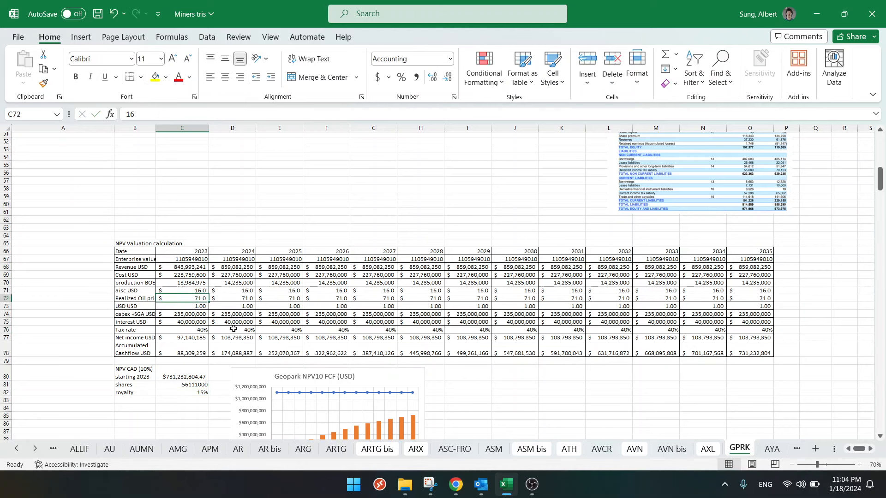
key("Down")
key("Down")
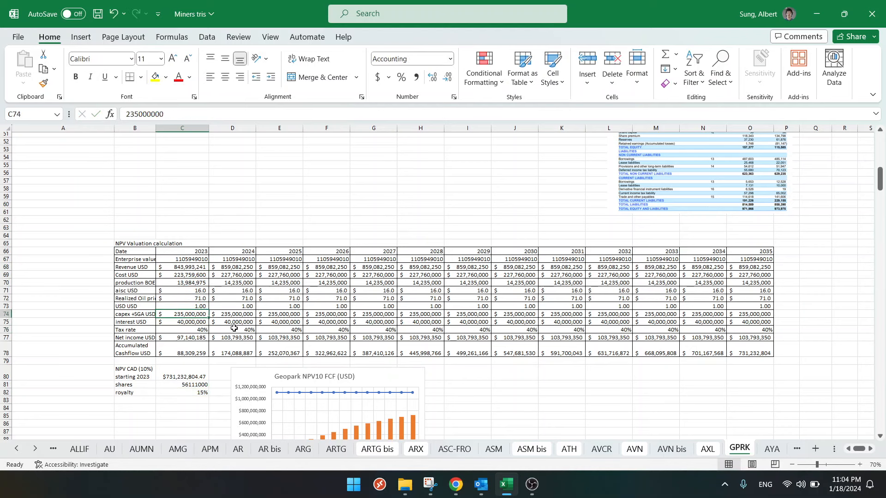
key("Down")
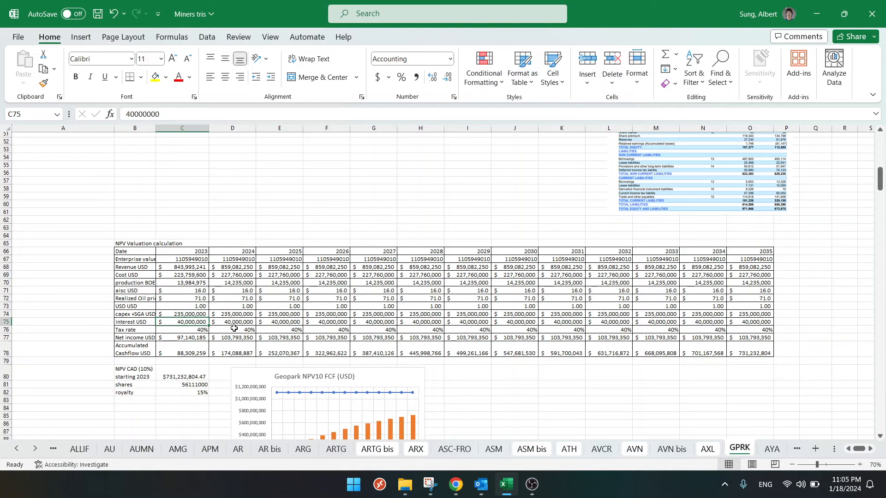
key("Down")
key("Down")
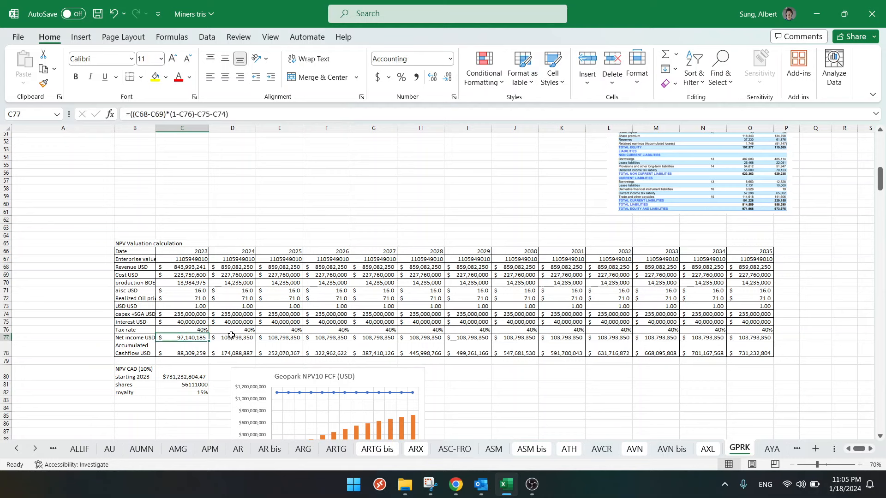
key("Right")
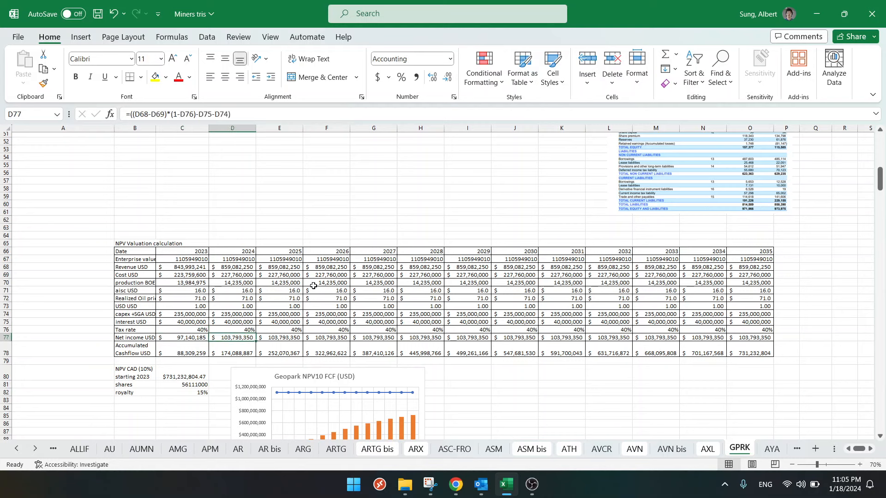
left_click(249, 259)
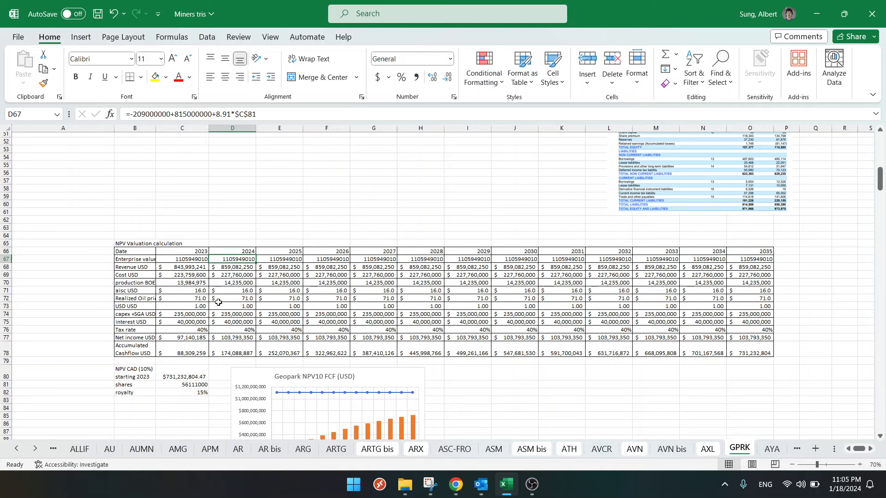
- Set the 2024 interest in D75 to 35,000,000 and fill the declining series from C75:D75 across row 75 to 2035
left_click(229, 321)
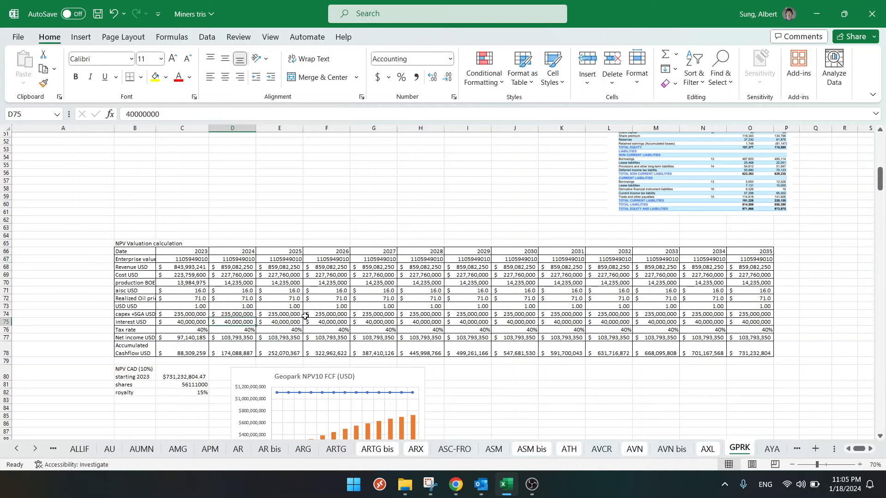
type("35,0")
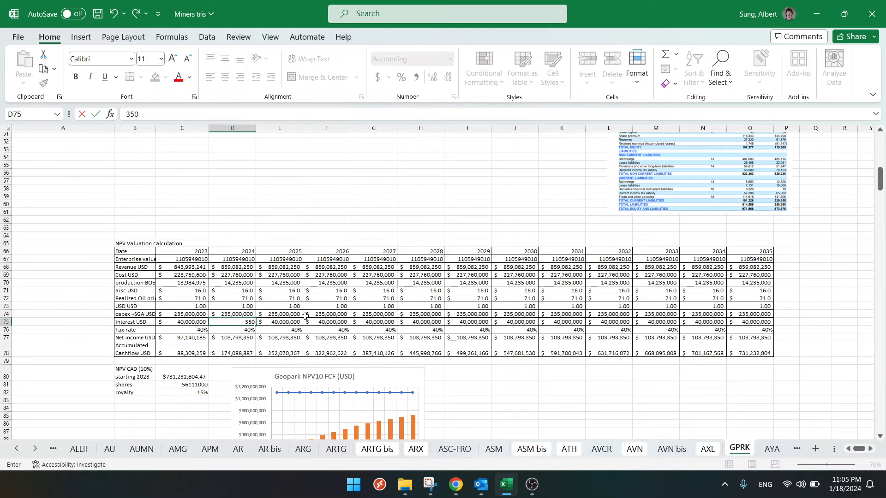
type("00,000")
key("Return")
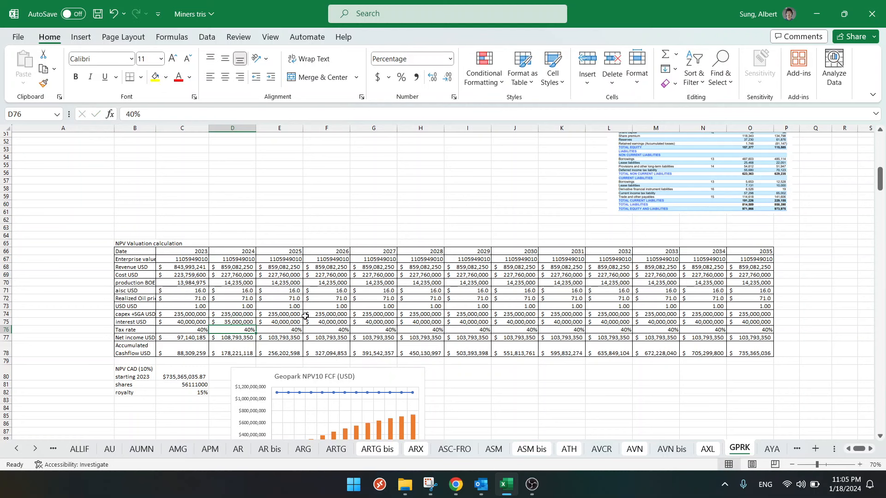
left_click_drag(189, 323, 772, 325)
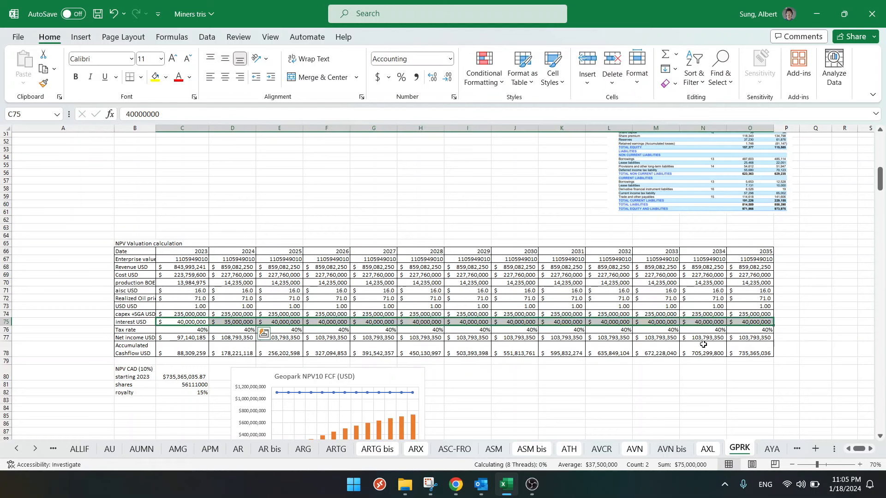
- Enter 0 as the 2031 interest in K75 and copy it over the 2032 to 2035 interest cells L75:O75
left_click(563, 322)
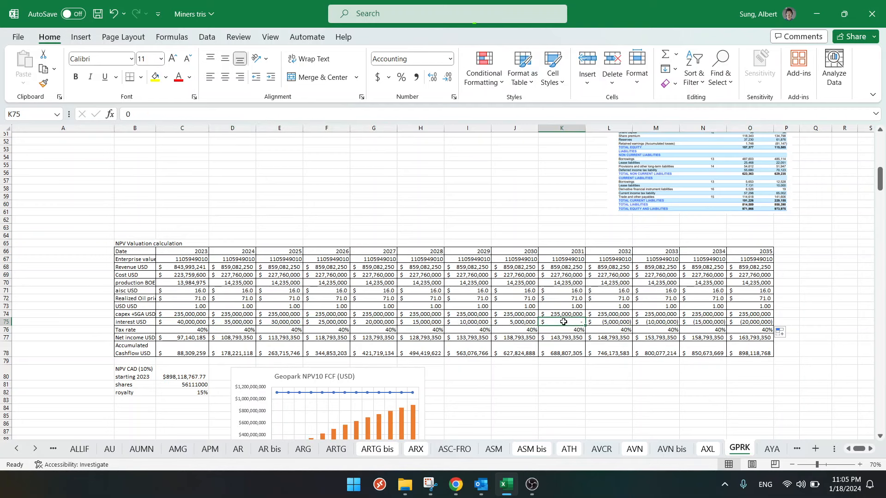
type("0")
left_click(601, 281)
left_click(571, 321)
key("ctrl+c")
left_click(590, 321)
key("ctrl+shift+Right")
key("ctrl+v")
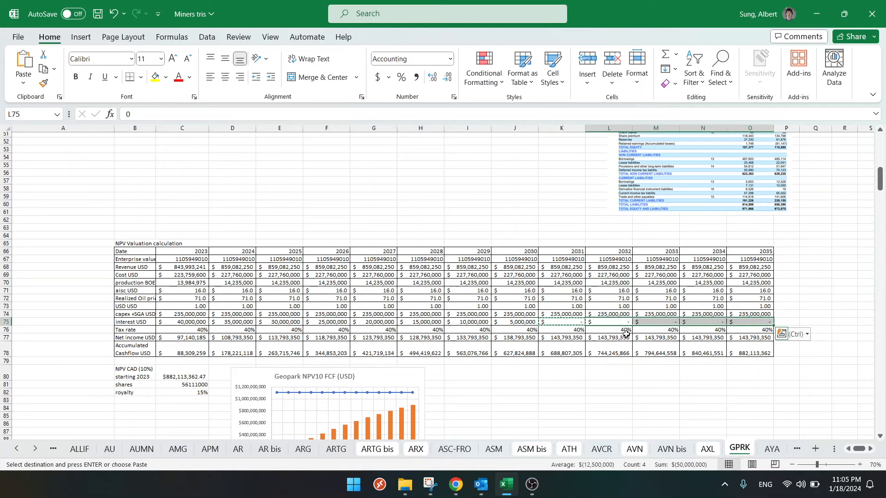
key("Escape")
- Check the 2027 interest in G75 and examine the 2030 accumulated cashflow bar in the Geopark NPV10 FCF chart
left_click(393, 322)
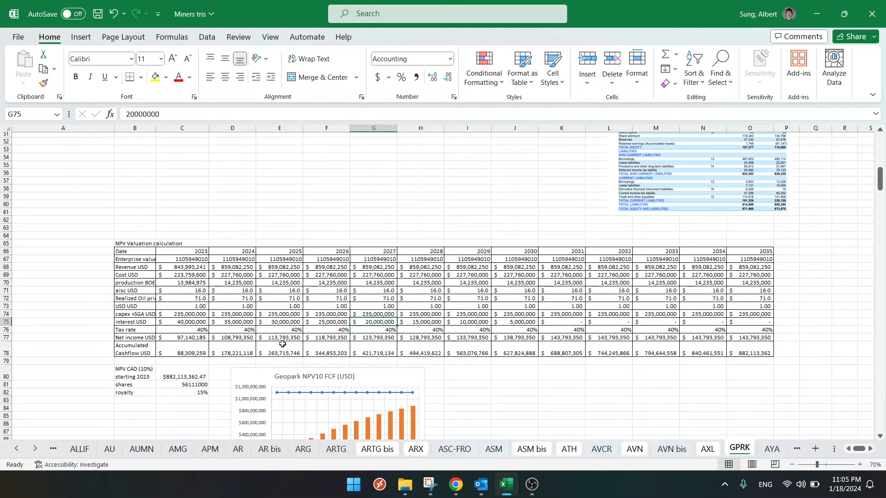
scroll(282, 344, "down", 4)
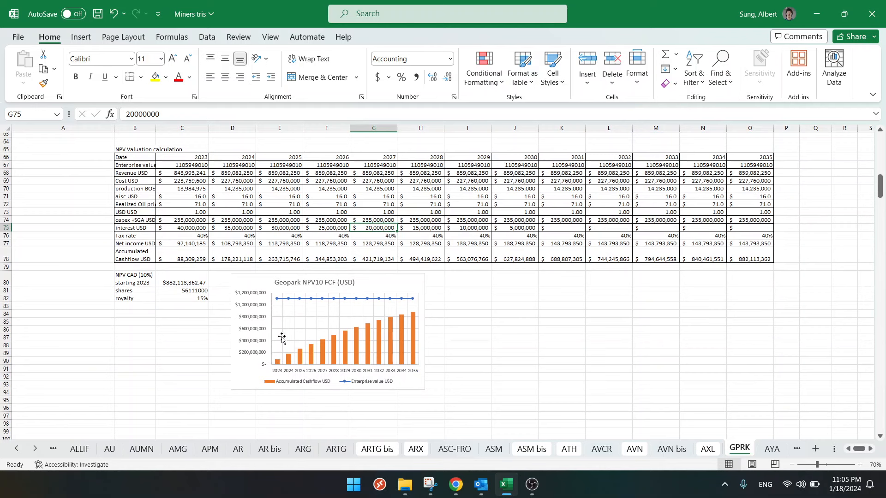
left_click(385, 282)
mouse_move(356, 358)
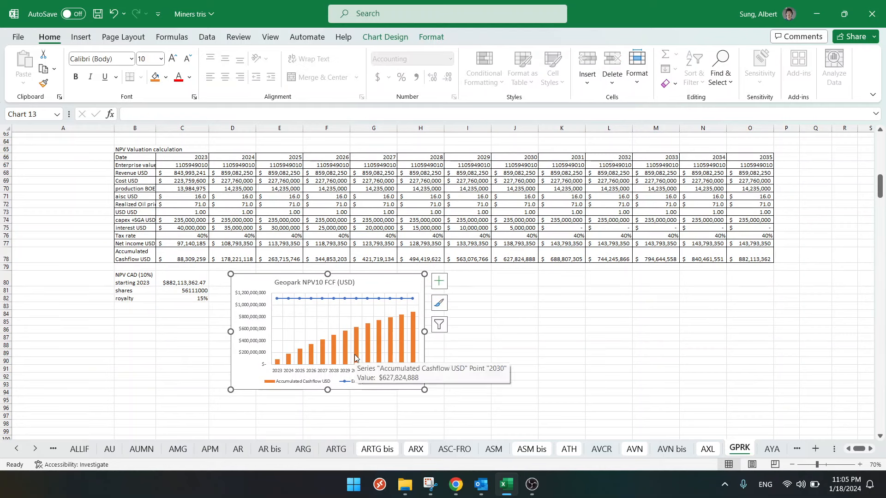
left_click(511, 319)
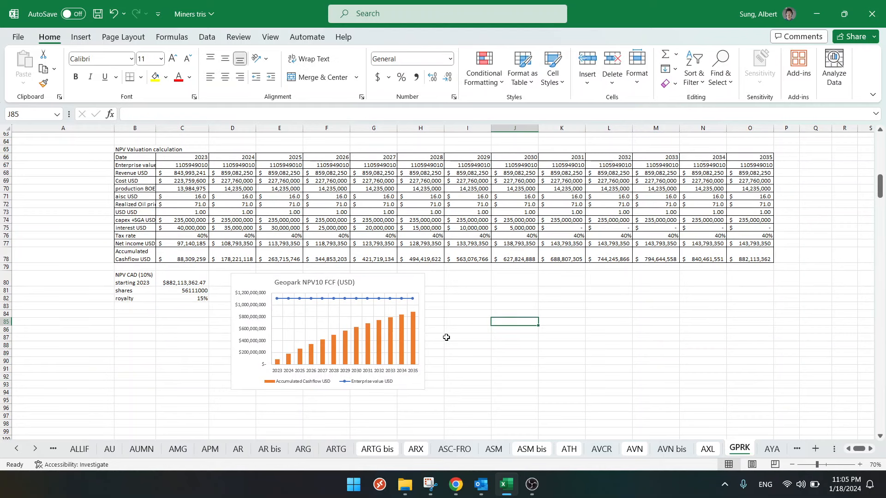
- Inspect which cells feed the 2023 and 2024 net income formulas in C77 and D77
left_click(196, 243)
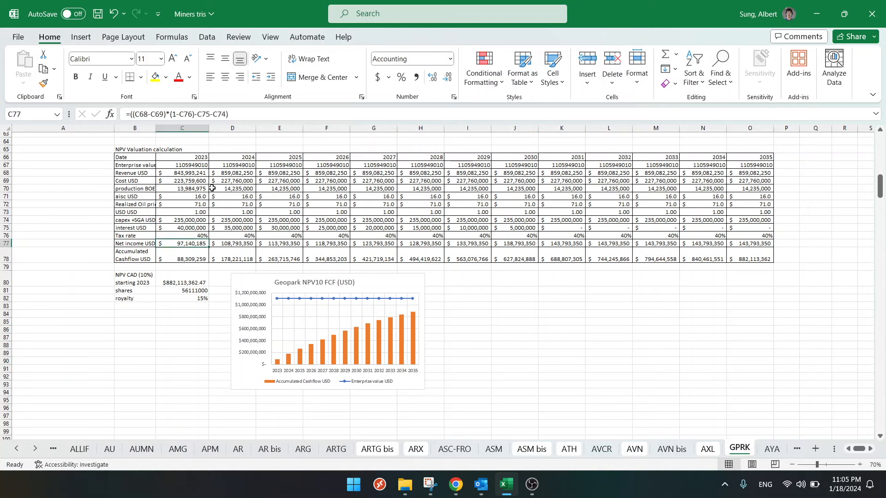
left_click(253, 114)
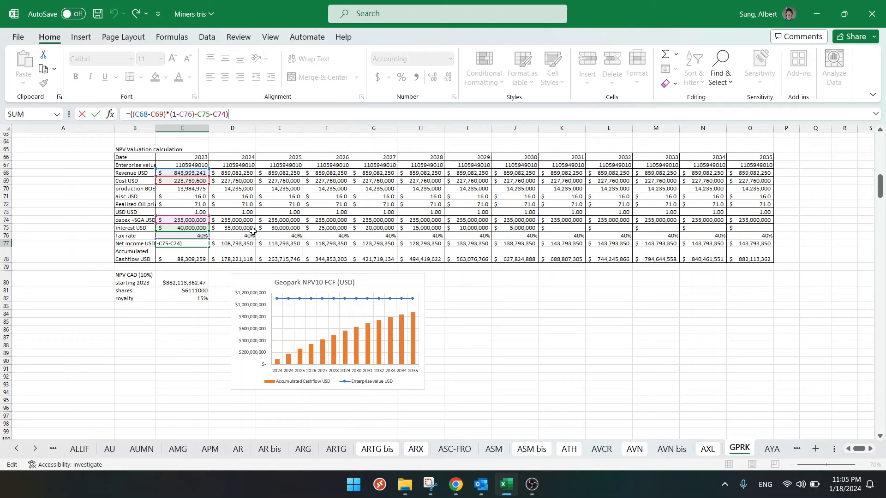
left_click(296, 219)
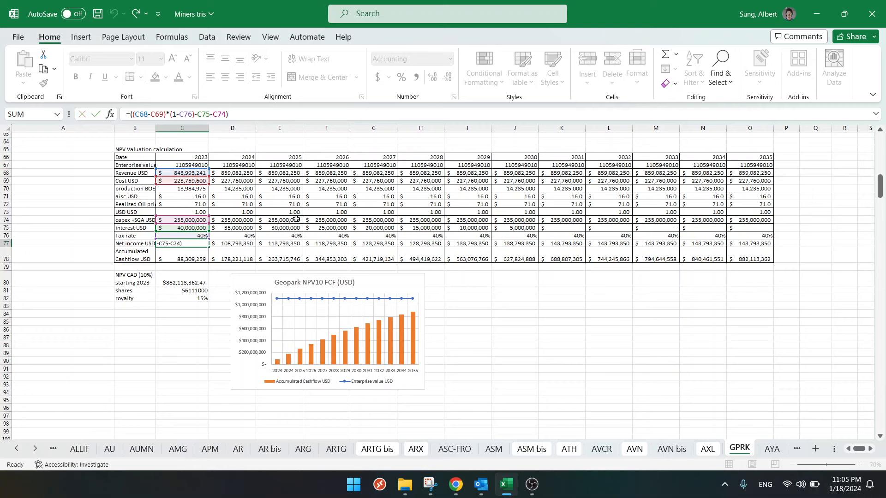
left_click(249, 242)
left_click(275, 112)
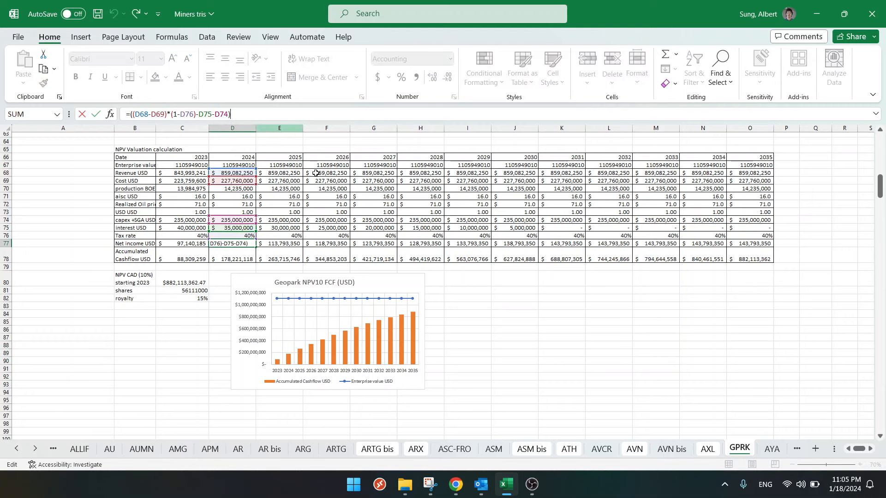
left_click(336, 200)
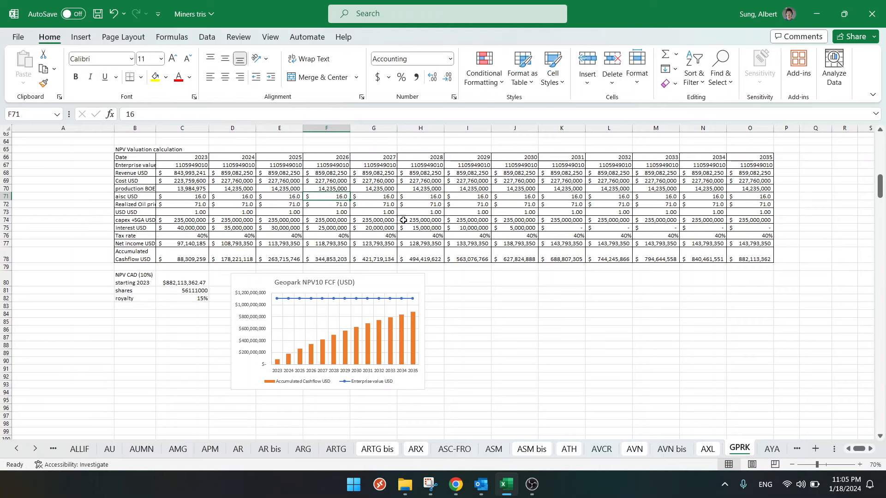
- Compare the NPV valuation table and its NPV10 FCF chart with the Geopark Valuation on 5X FCF chart
scroll(439, 252, "up", 1)
scroll(439, 252, "up", 1)
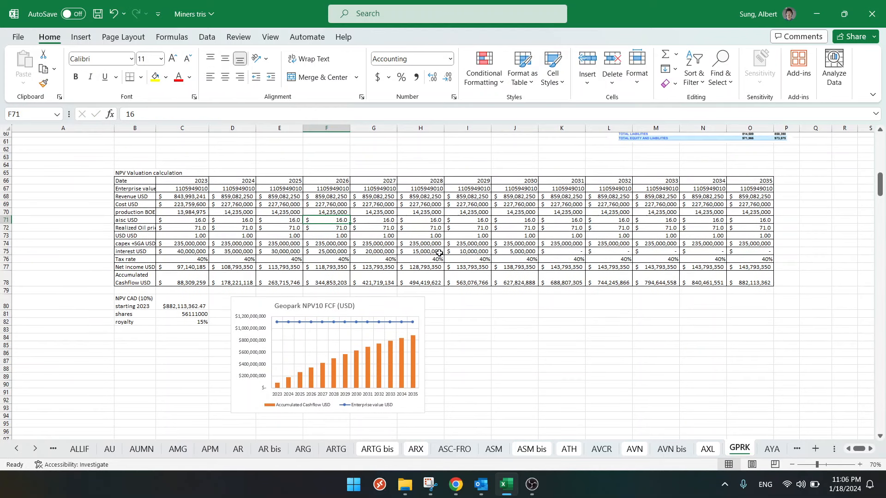
scroll(439, 253, "up", 15)
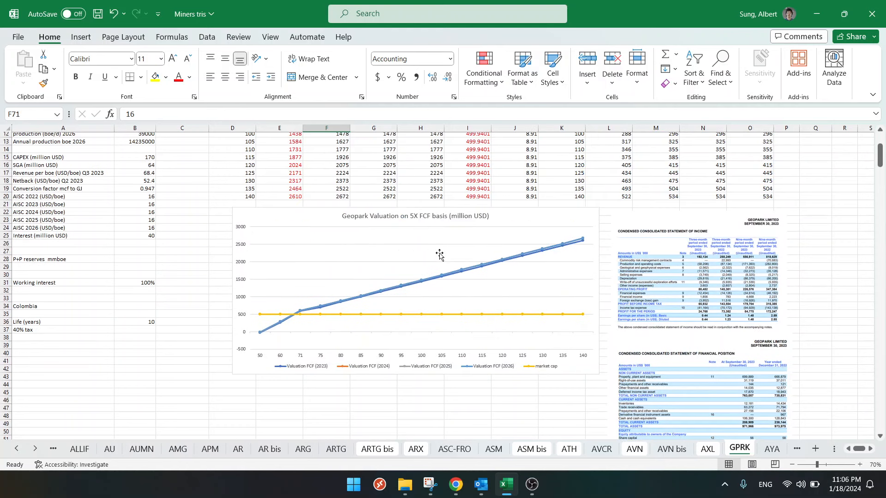
mouse_move(318, 313)
left_click(191, 252)
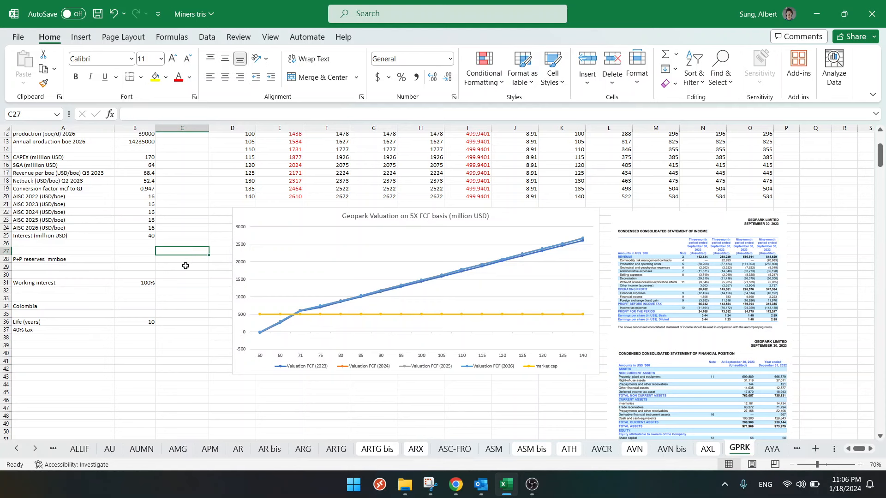
scroll(185, 266, "down", 12)
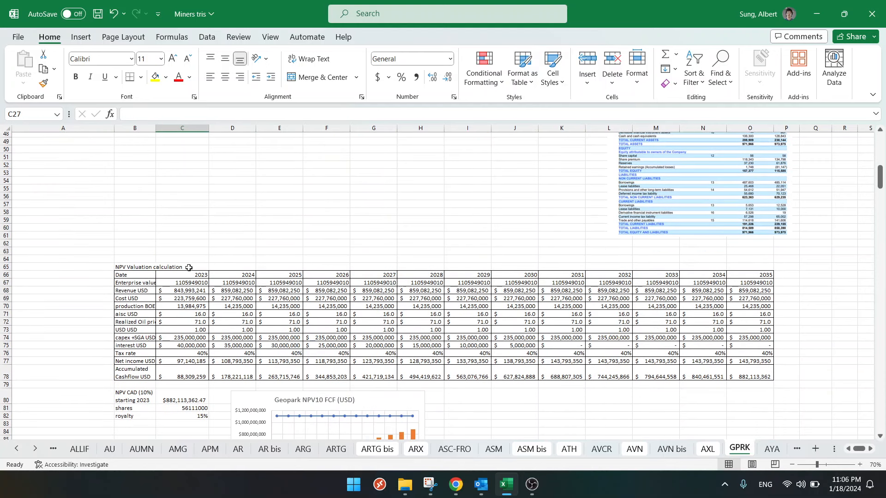
scroll(191, 274, "up", 12)
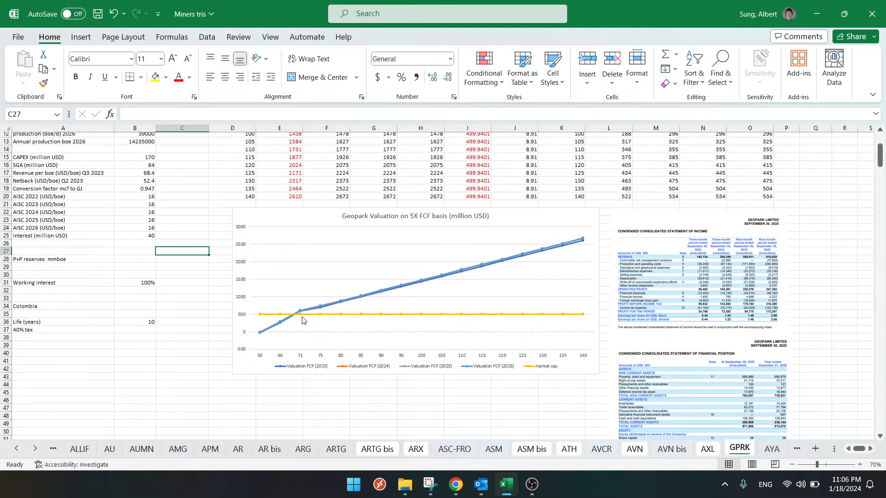
left_click(302, 318)
scroll(295, 323, "up", 3)
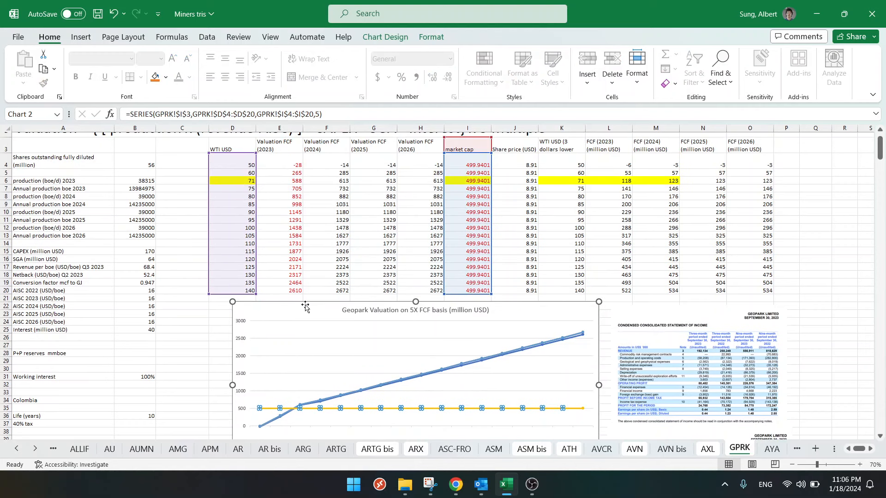
left_click(287, 336)
right_click(344, 341)
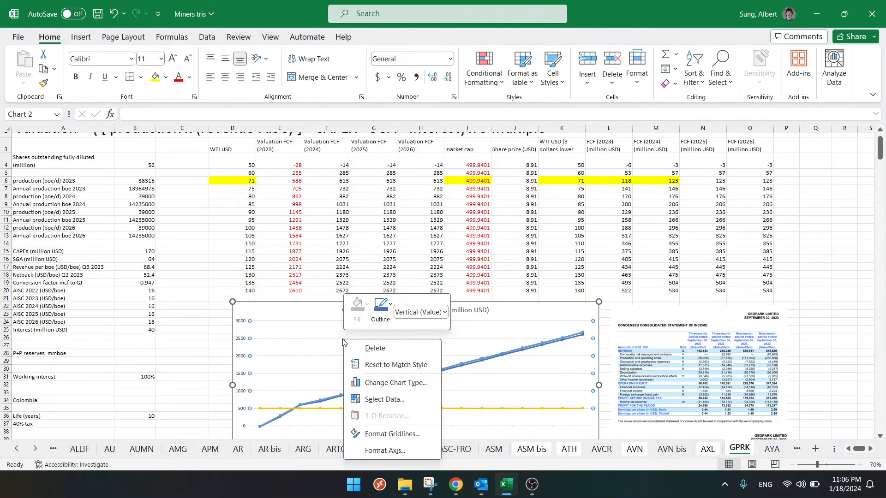
left_click(378, 383)
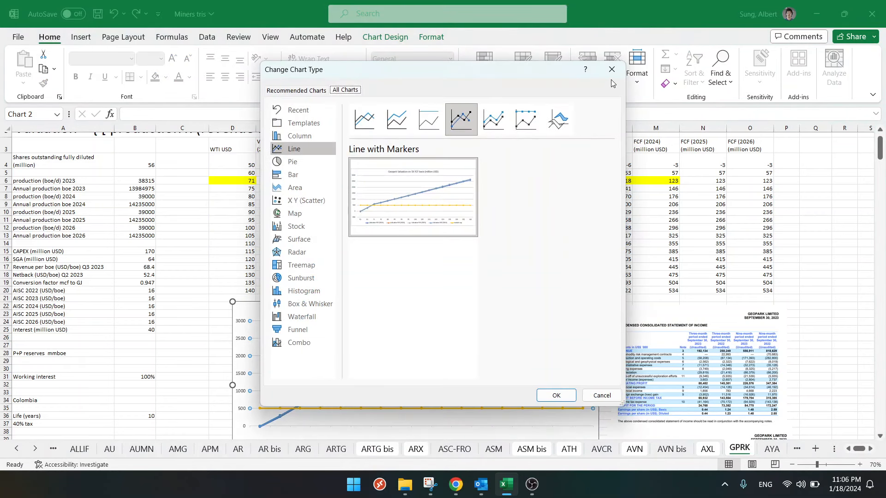
left_click(612, 69)
- Edit the market cap series of the Geopark 5X FCF chart so its name comes from cell P3
right_click(367, 373)
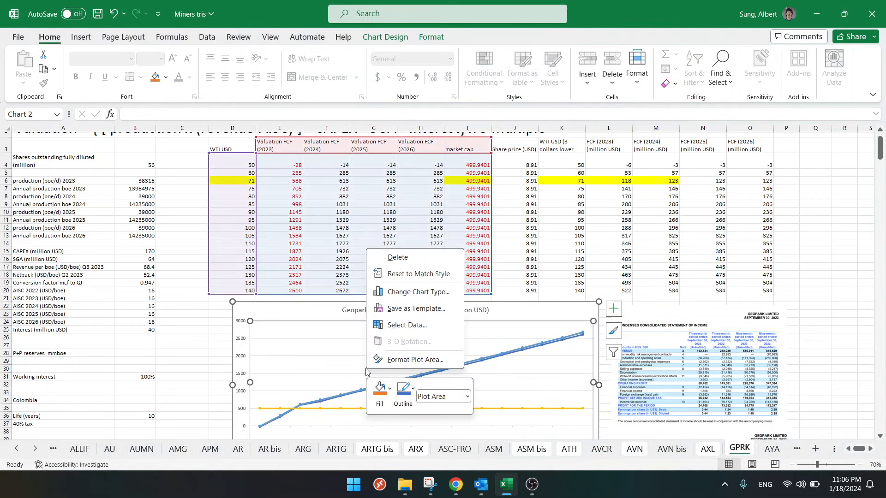
left_click(408, 325)
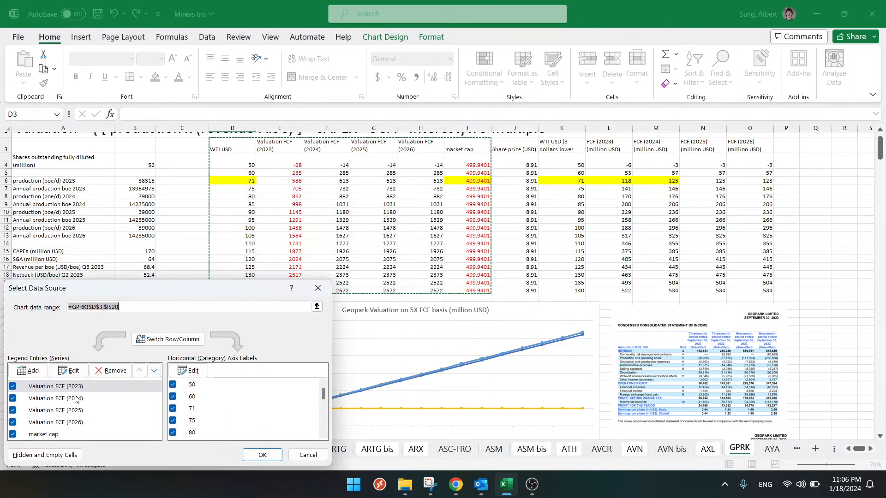
left_click(54, 435)
left_click(69, 371)
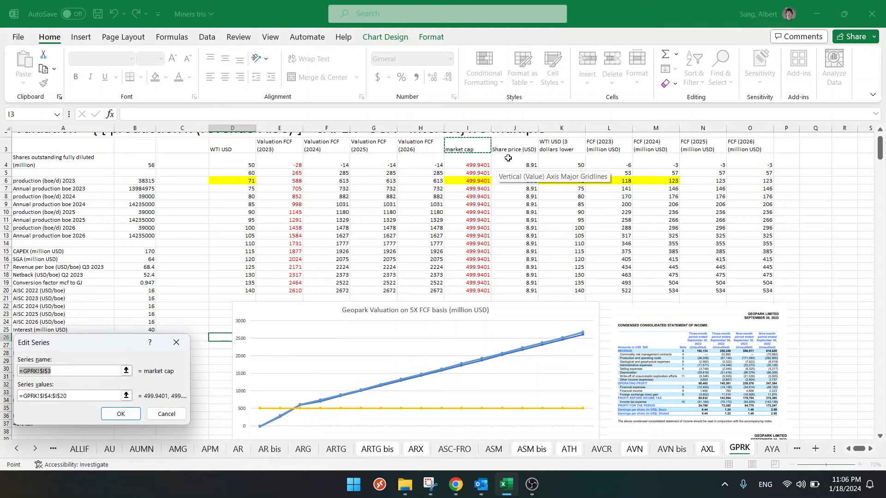
scroll(777, 175, "up", 1)
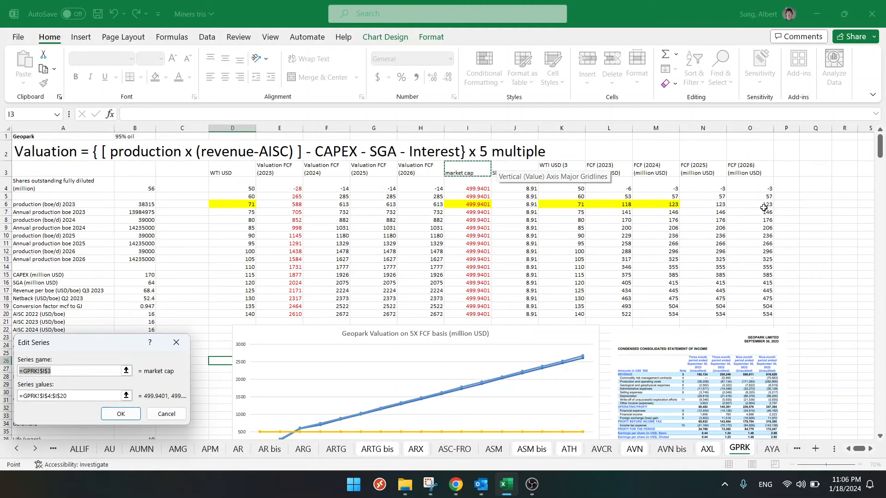
left_click(792, 169)
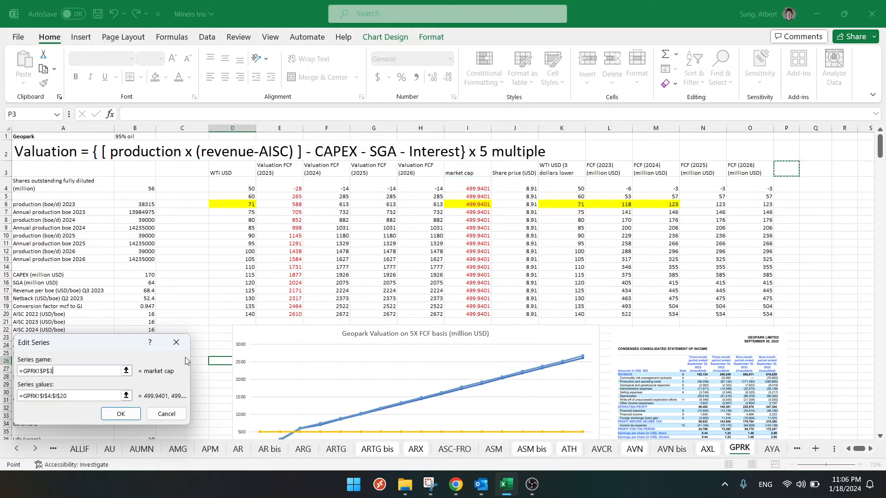
- Replace that chart series' values with the range P4:P20 and apply the new data source
left_click_drag(68, 396, 19, 400)
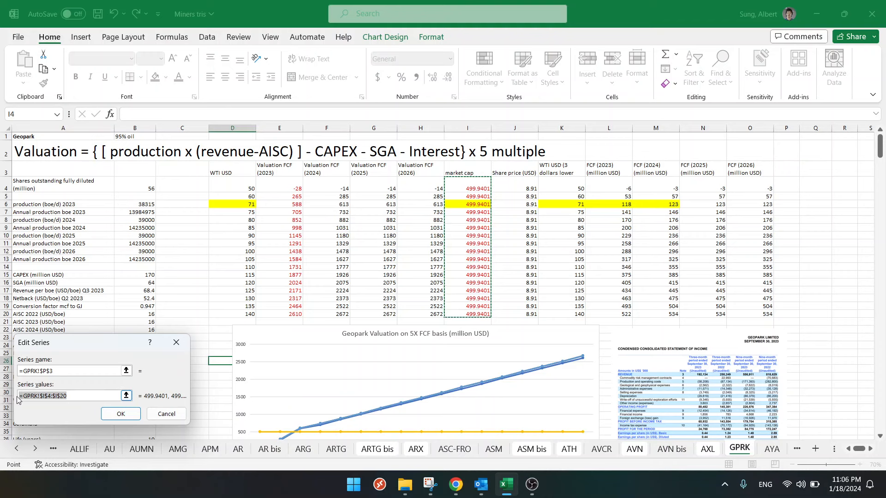
key("BackSpace")
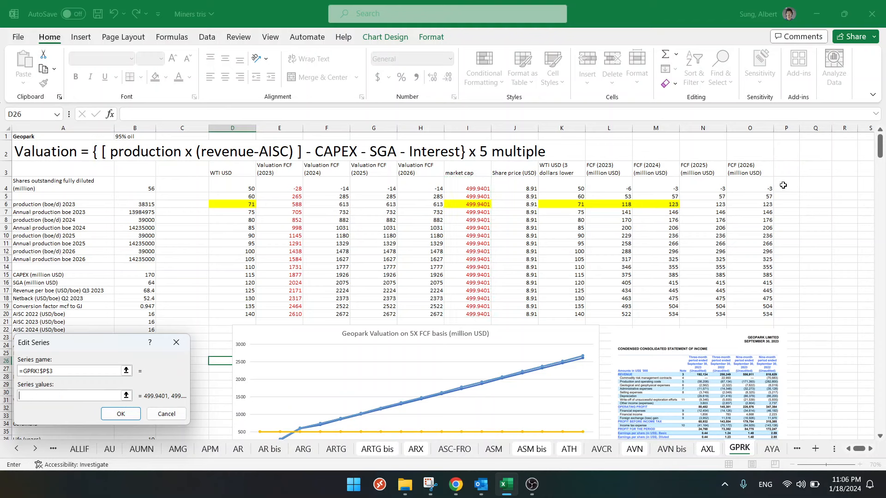
scroll(784, 188, "down", 3)
scroll(785, 187, "up", 3)
left_click_drag(785, 184, 785, 316)
left_click(120, 414)
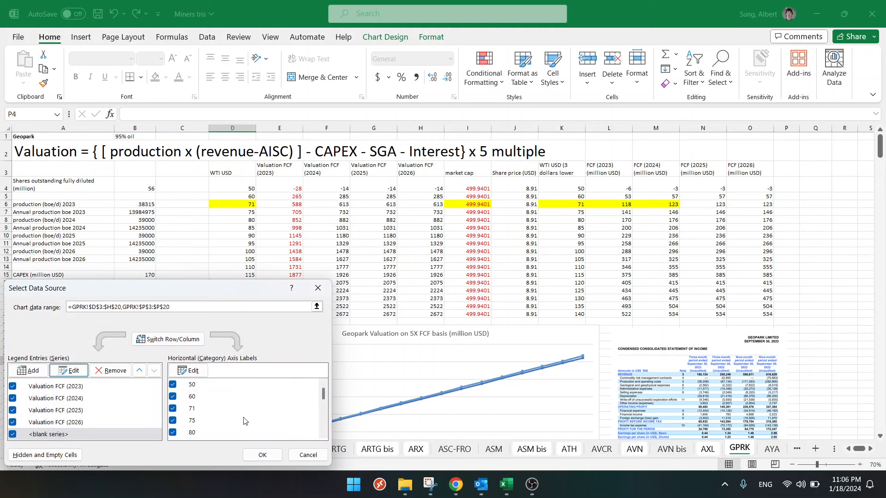
left_click(262, 456)
- Enter the column header "Enterprise Value (million USD)" in cell P3
left_click(790, 169)
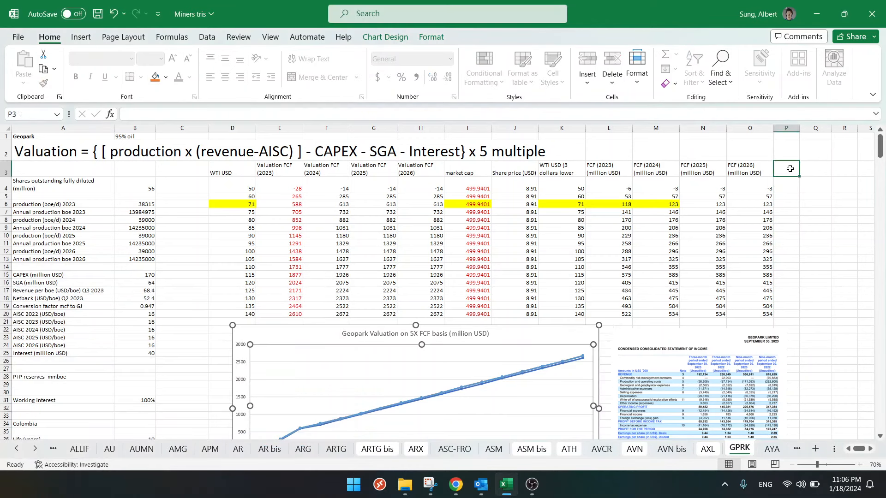
type("Enterprise Value (")
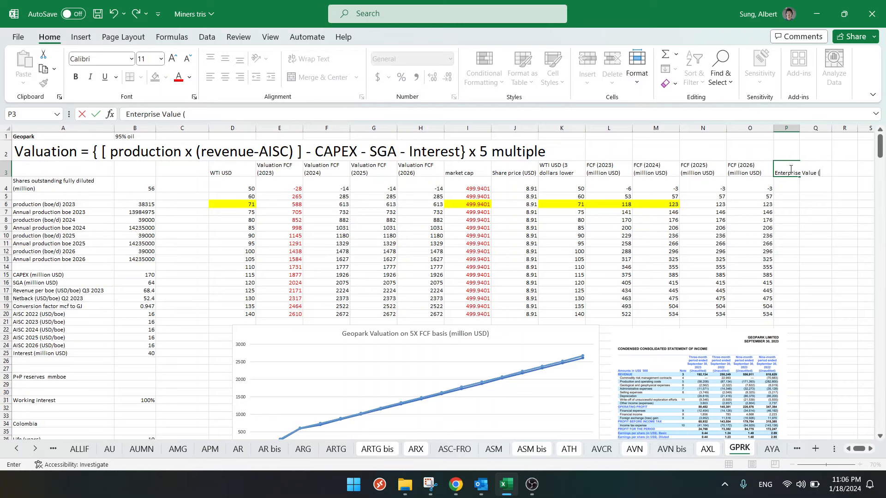
type("million USD")
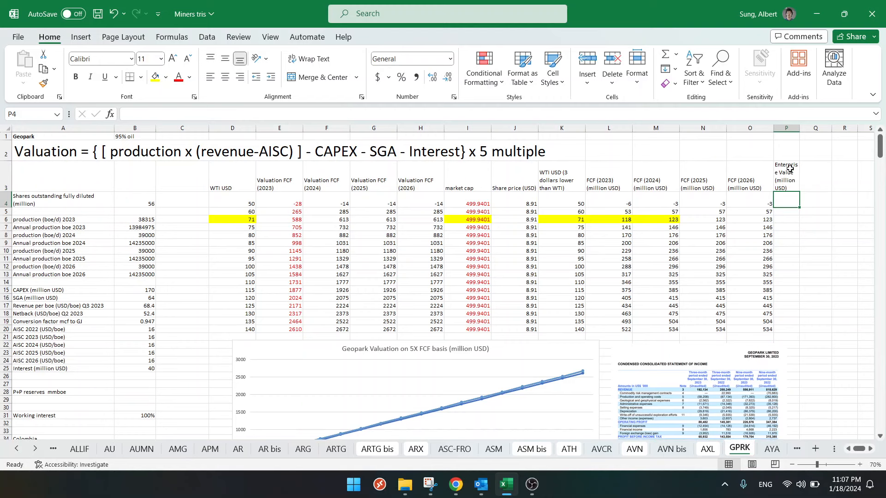
- Enter the formula =I4 in cell P4 to reference the market cap
type("=")
key("Left")
key("Left")
key("Left")
key("Left")
key("Left")
key("Left")
key("Left")
key("Left")
key("Left")
key("Right")
key("Right")
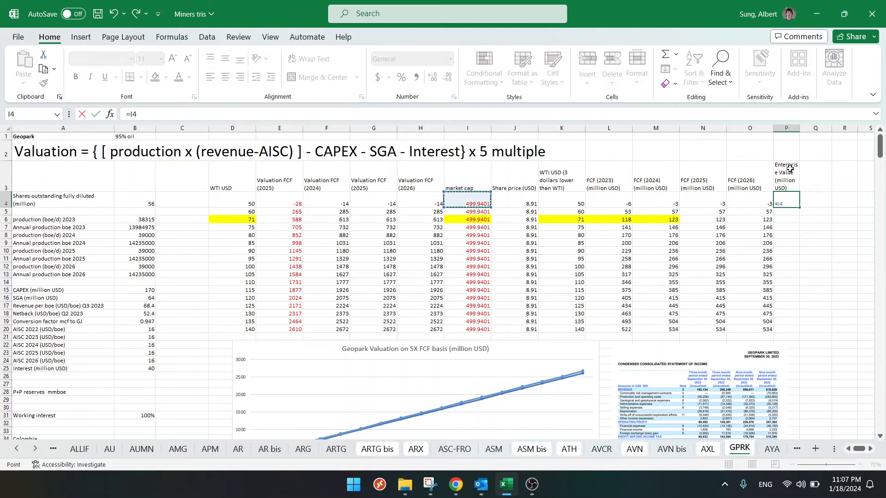
key("ctrl+Return")
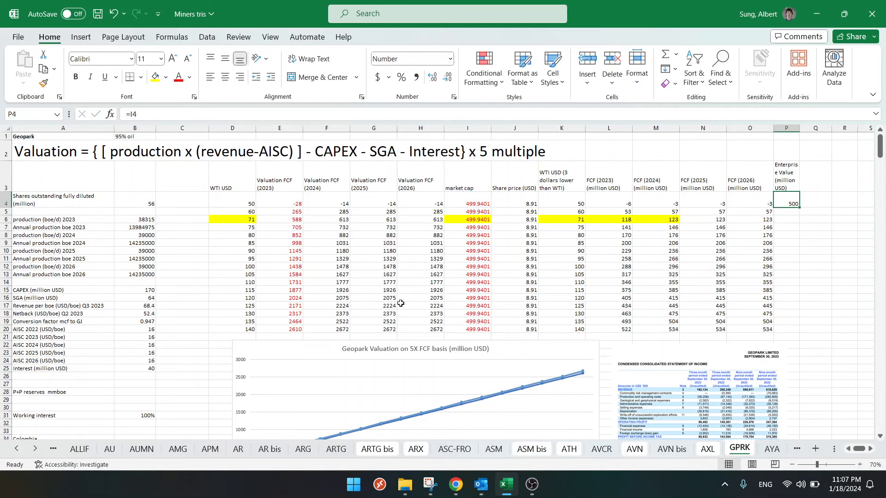
- Copy the -209000000+815000000 part of the 2023 enterprise value formula in C67 and append it to the formula in P4
scroll(401, 304, "down", 15)
left_click(189, 298)
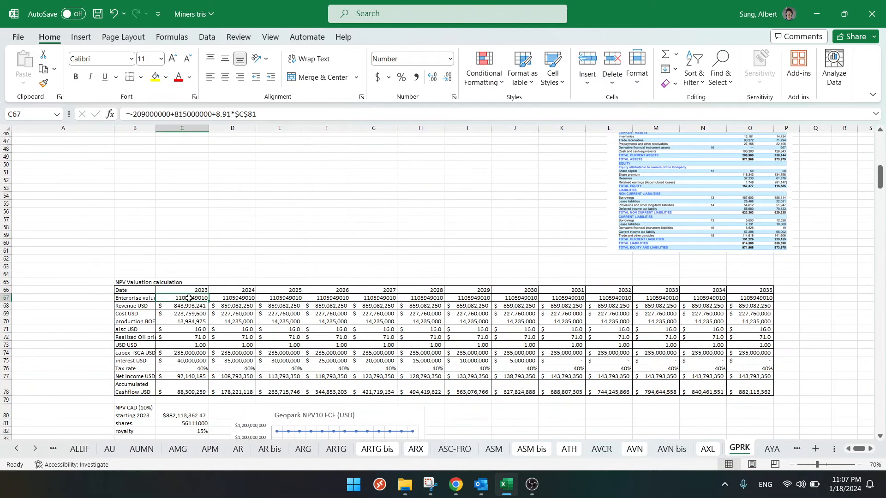
left_click_drag(130, 113, 213, 113)
key("Escape")
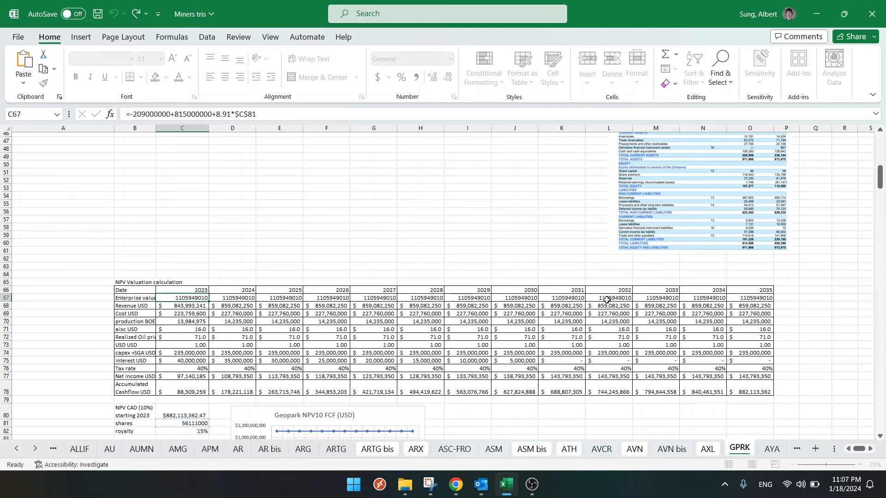
scroll(843, 194, "up", 15)
left_click(786, 199)
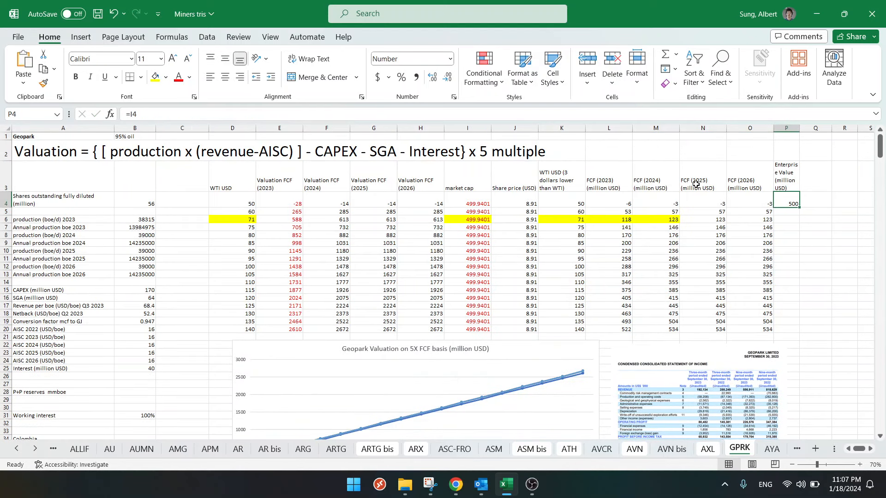
left_click(174, 113)
key("ctrl+v")
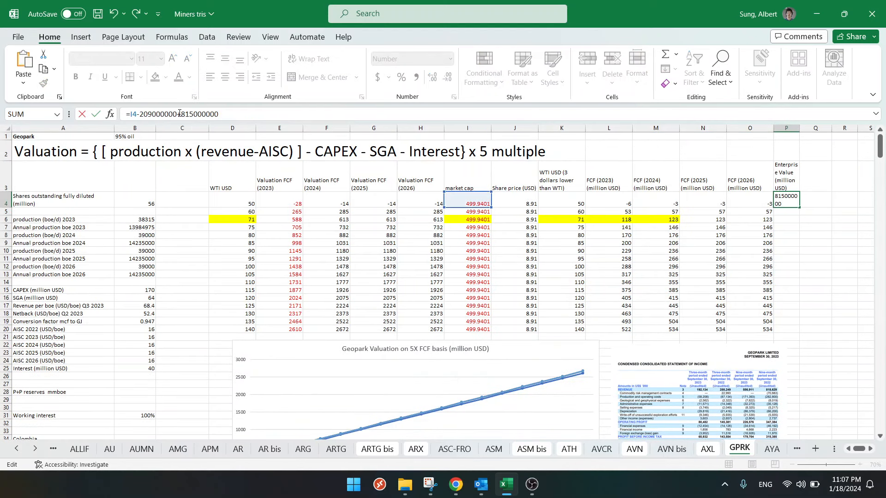
- Convert the two appended amounts in P4 to millions so the formula reads =I4-209+815
left_click(178, 113)
key("BackSpace")
key("BackSpace")
key("BackSpace")
key("BackSpace")
key("BackSpace")
key("BackSpace")
left_click(225, 113)
key("BackSpace")
key("BackSpace")
key("BackSpace")
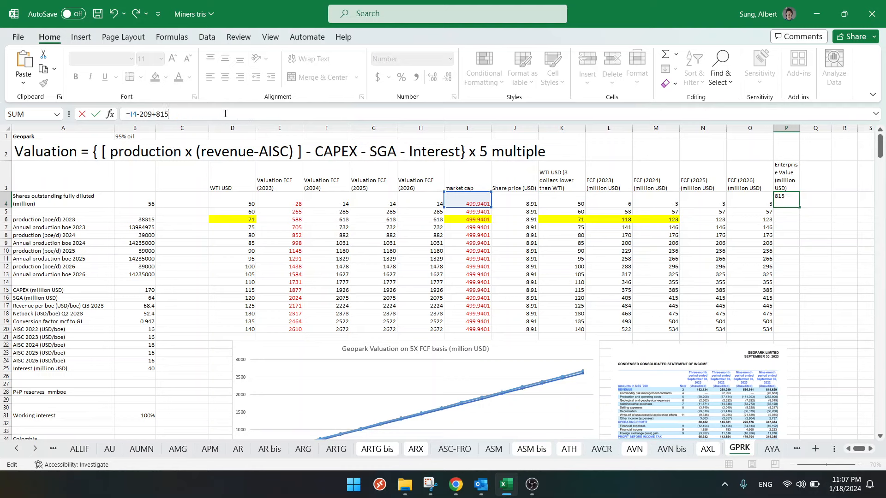
key("Return")
- Fill the enterprise value formula from P4 down to P20
left_click(791, 203)
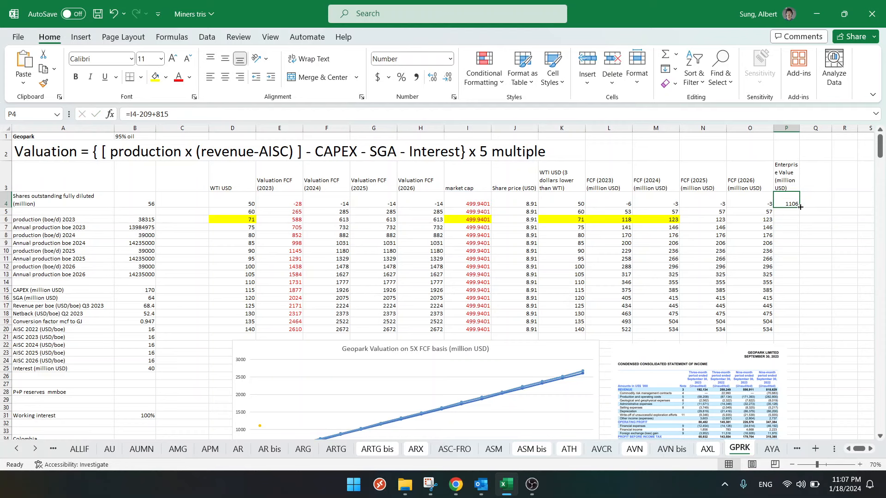
double_click(800, 208)
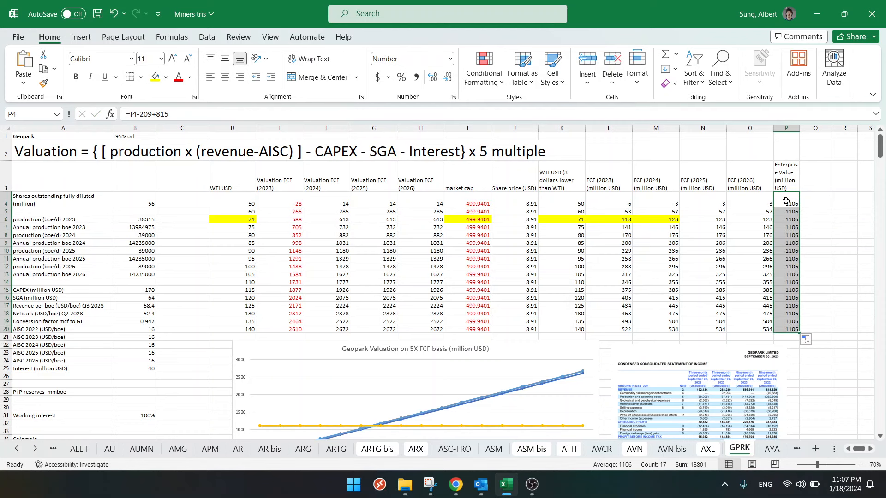
left_click(786, 202)
- Examine the enterprise value line in the 5X FCF chart and in the Geopark NPV10 FCF chart
scroll(550, 262, "down", 5)
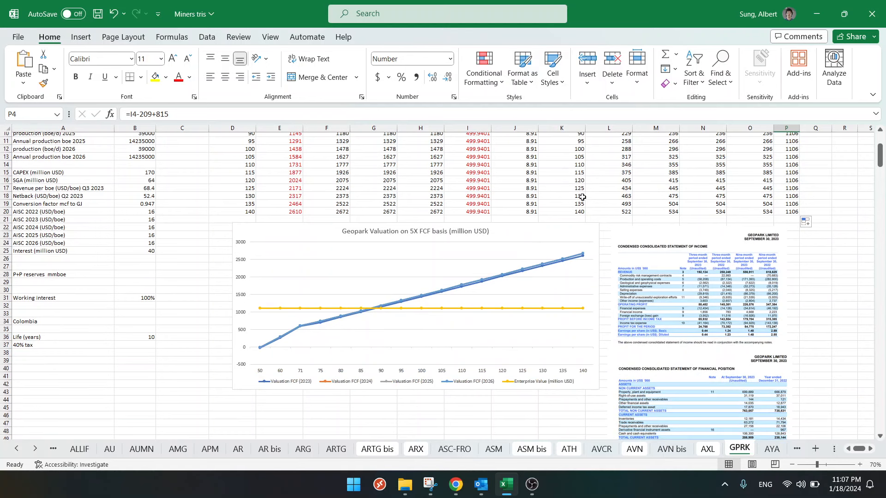
scroll(583, 197, "up", 3)
scroll(547, 310, "down", 4)
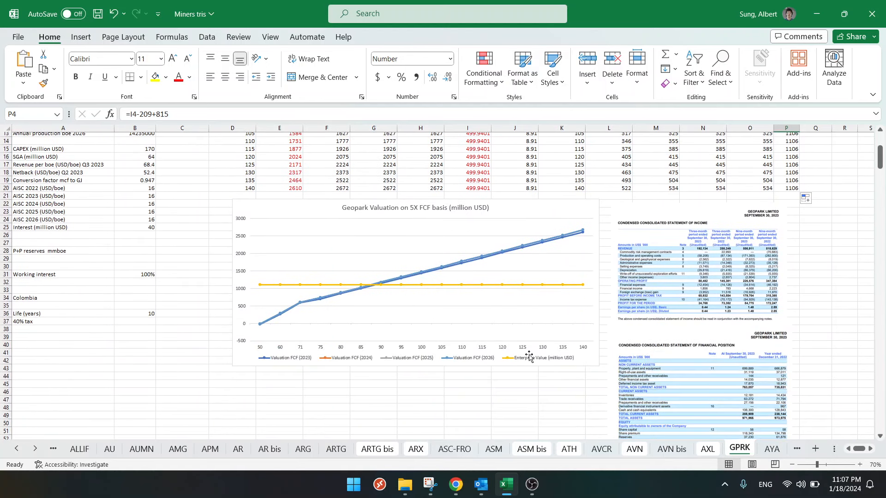
scroll(240, 296, "up", 4)
left_click(206, 266)
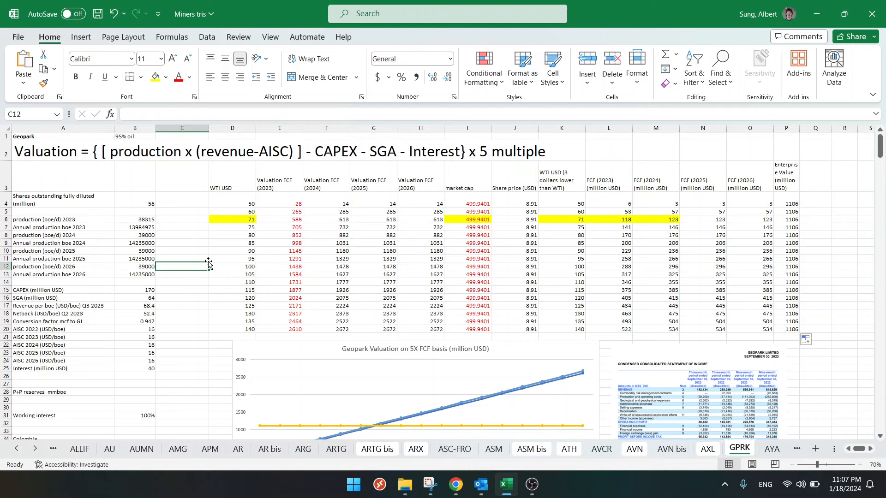
scroll(209, 264, "down", 20)
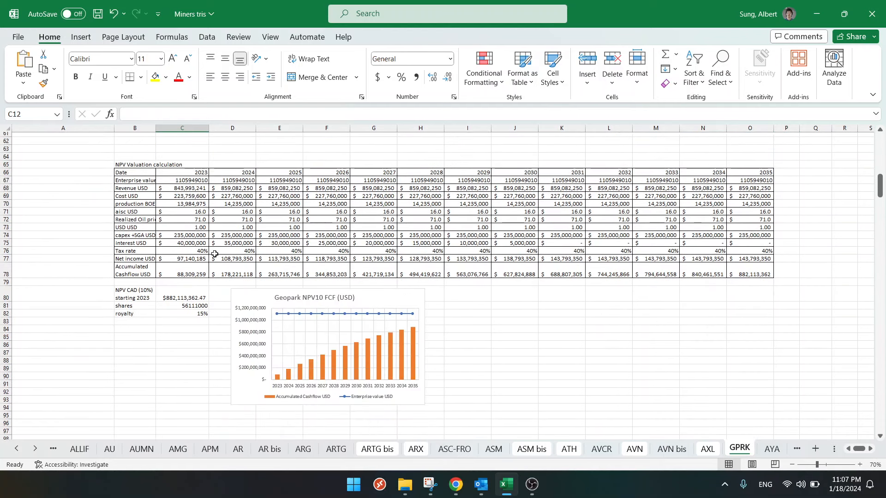
scroll(215, 253, "up", 20)
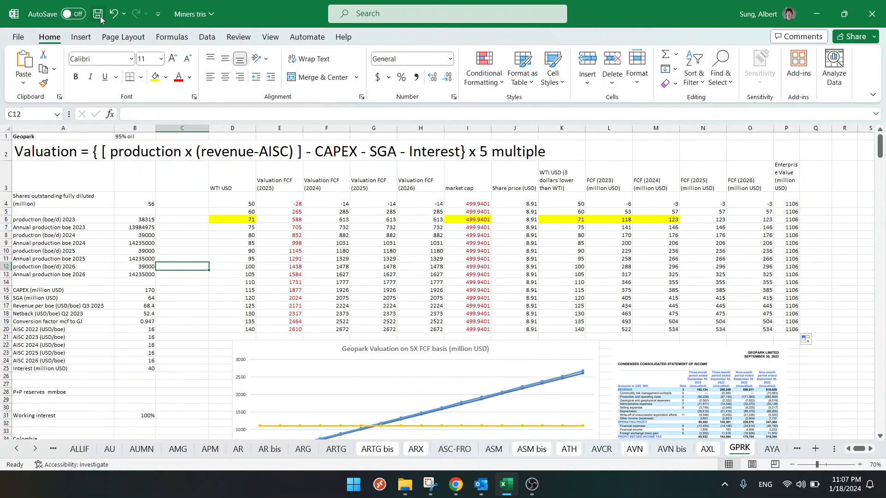
- Save the workbook
left_click(99, 15)
scroll(739, 307, "down", 3)
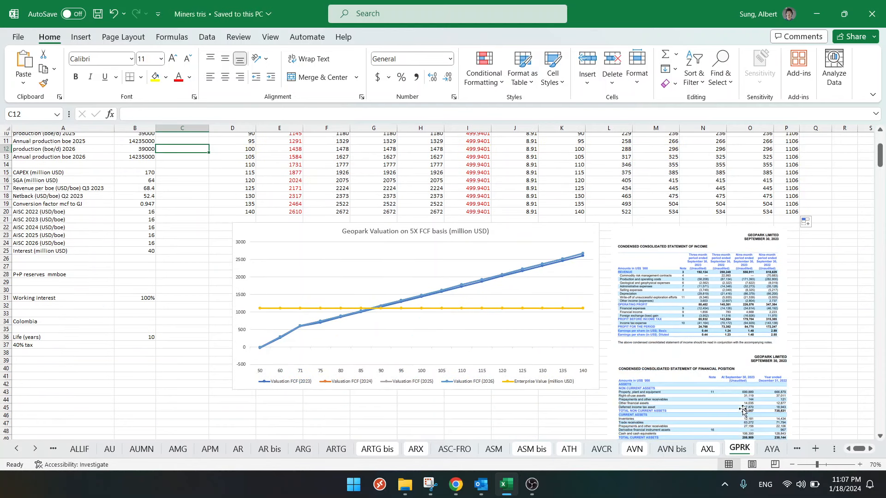
- Move the GPRK sheet to its alphabetical place between the GLXY and GSVR sheets and save the workbook
left_click(36, 449)
left_click(35, 449)
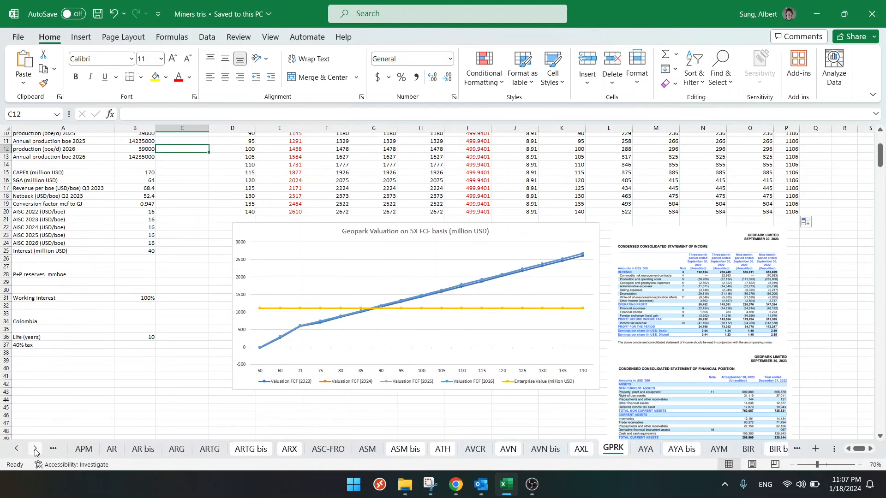
left_click(35, 449)
left_click(35, 449)
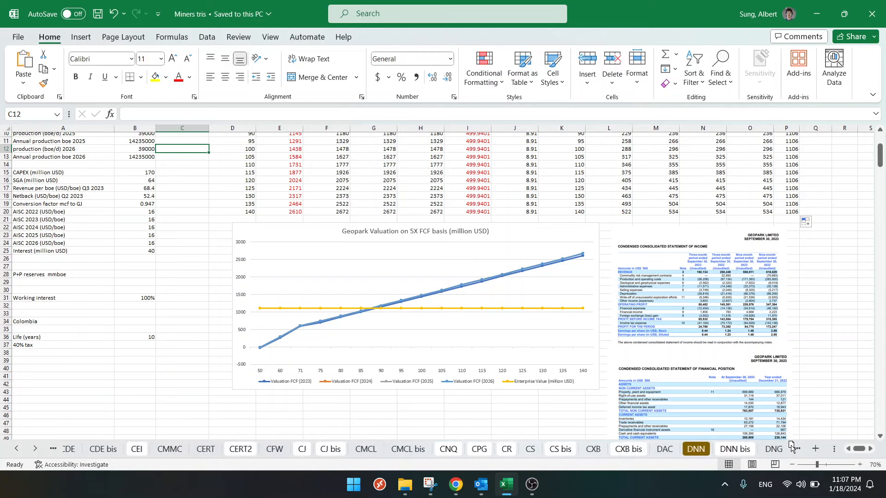
left_click_drag(791, 444, 658, 454)
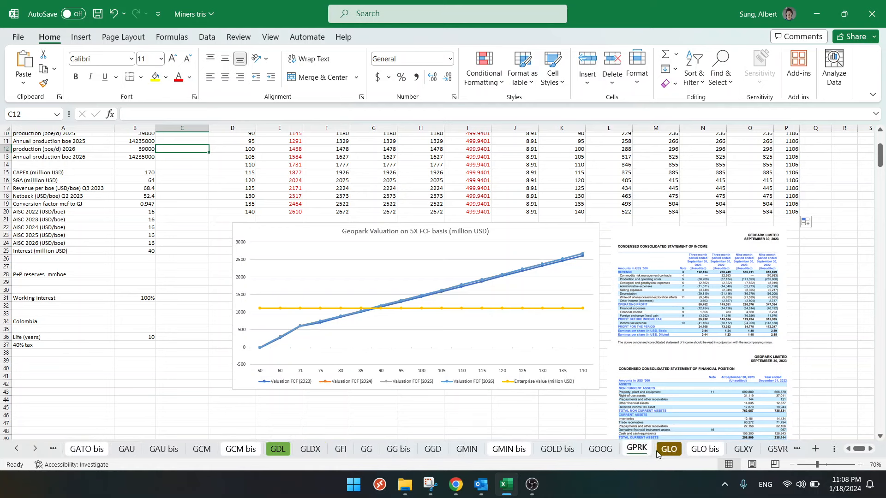
mouse_move(638, 453)
left_mouse_down()
mouse_move(798, 452)
mouse_move(641, 454)
left_mouse_up()
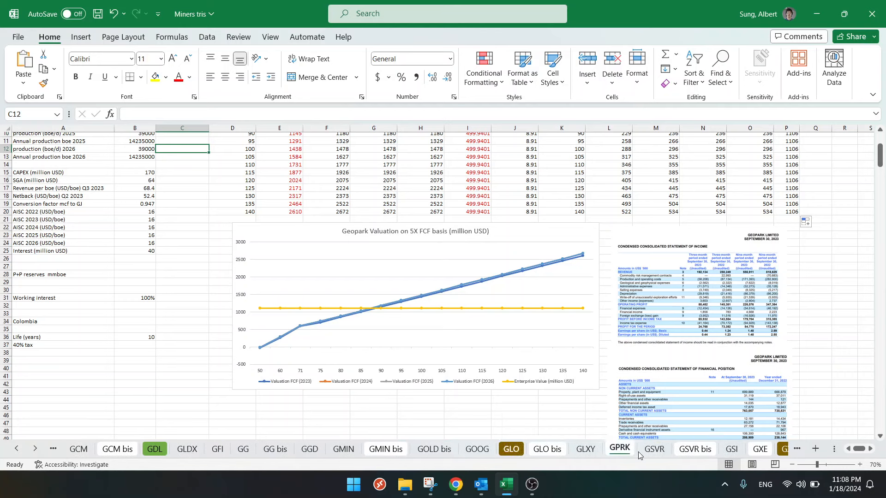
left_click(198, 335)
left_click(97, 15)
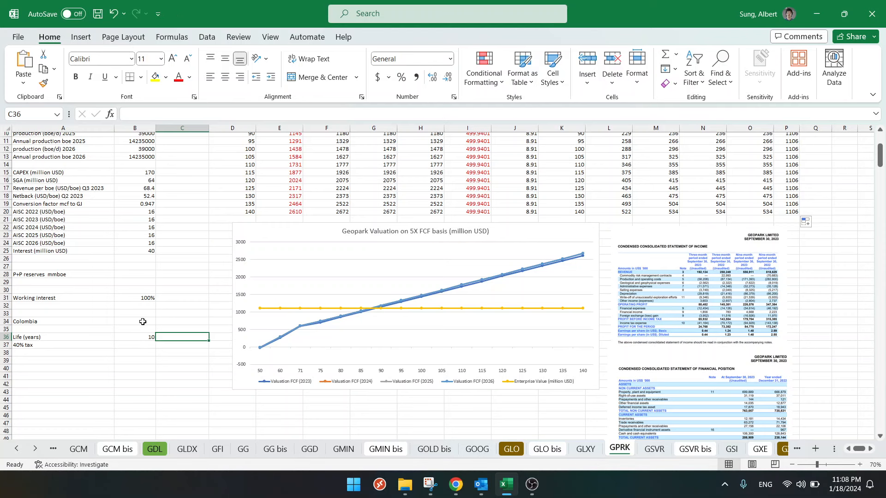
- Compare the FCF valuation with the enterprise value at WTI 71 in the valuation table and the 5X FCF chart
scroll(195, 272, "up", 3)
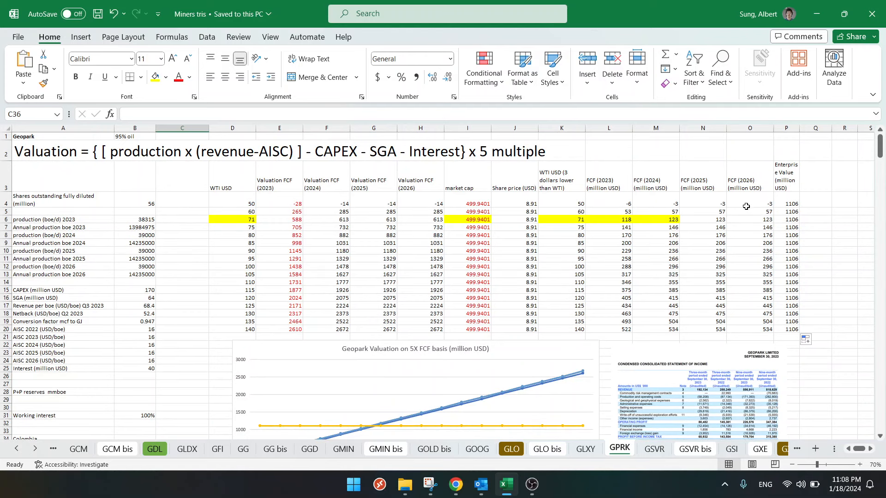
scroll(552, 283, "down", 2)
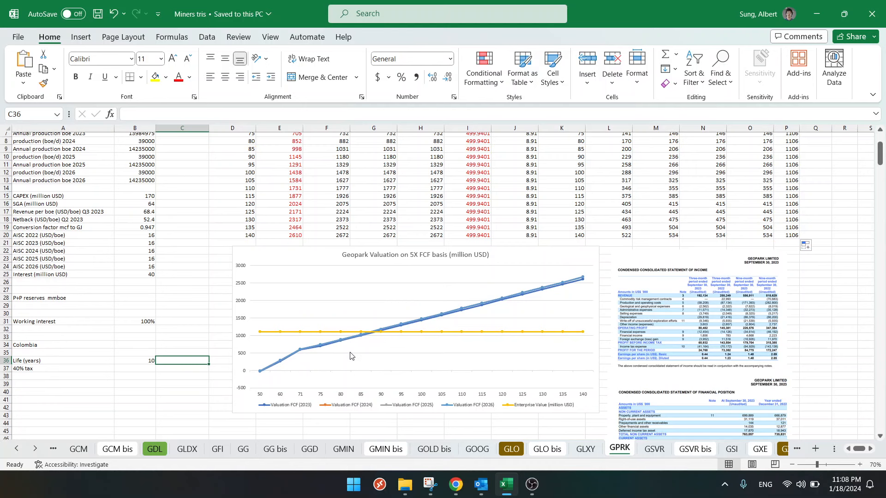
scroll(299, 354, "up", 2)
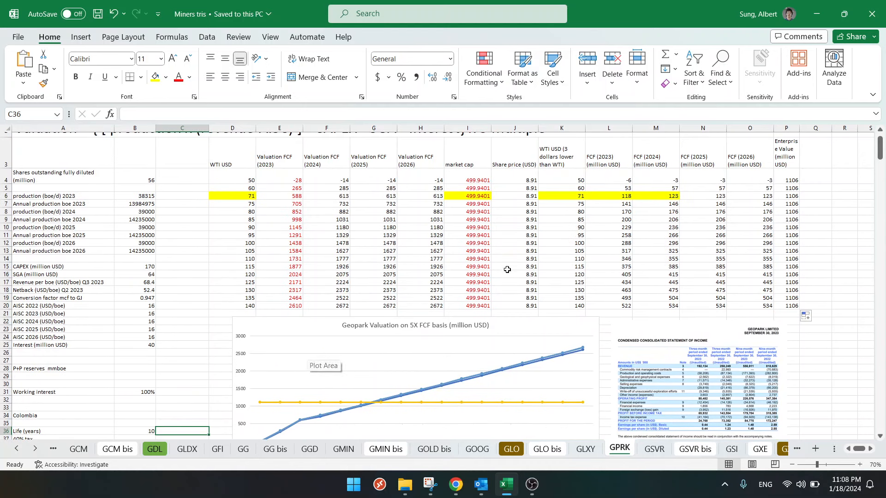
left_click(560, 196)
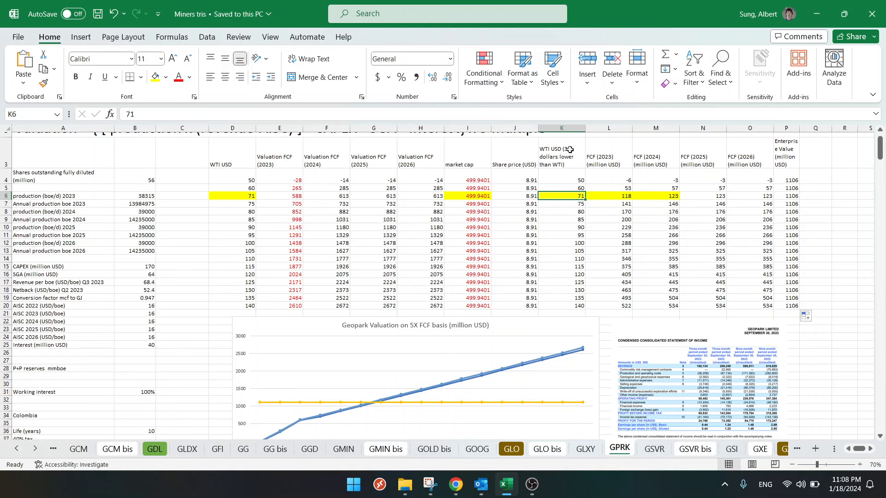
scroll(288, 315, "down", 3)
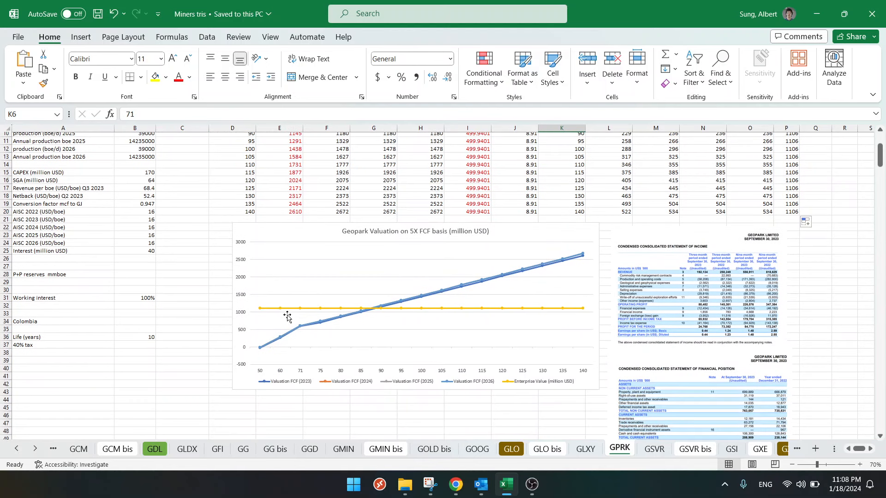
mouse_move(296, 329)
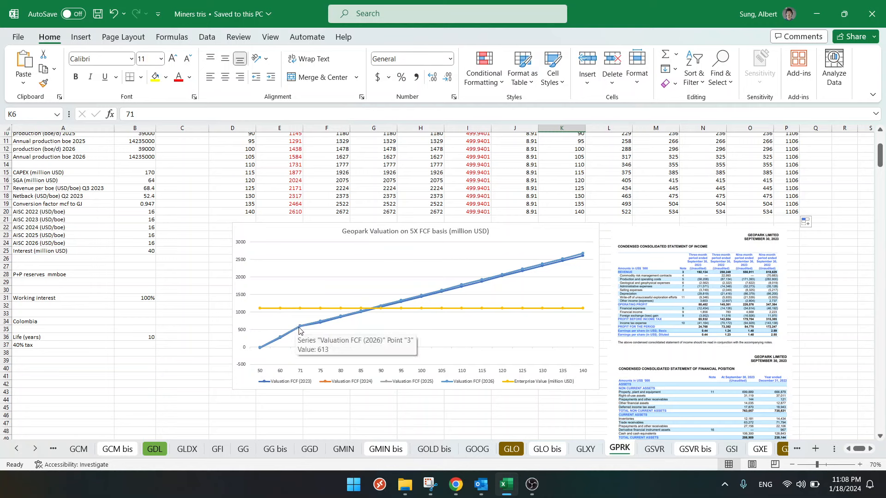
left_click(299, 329)
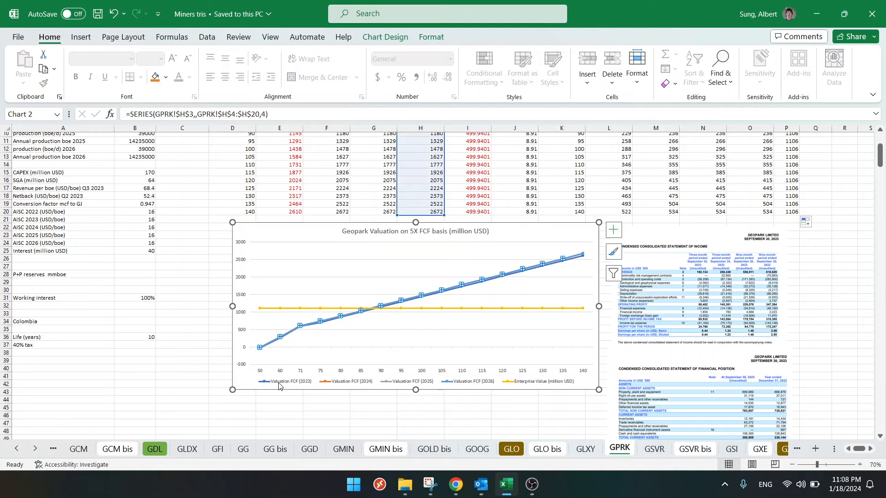
left_click(187, 331)
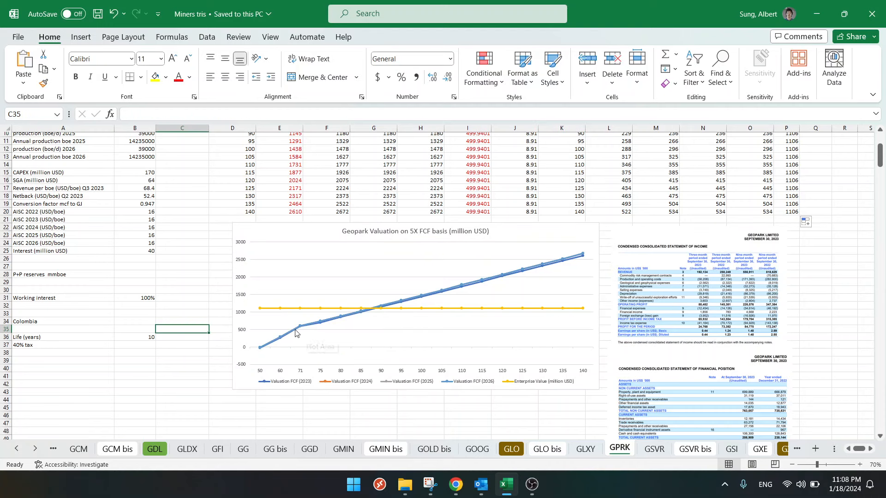
mouse_move(301, 312)
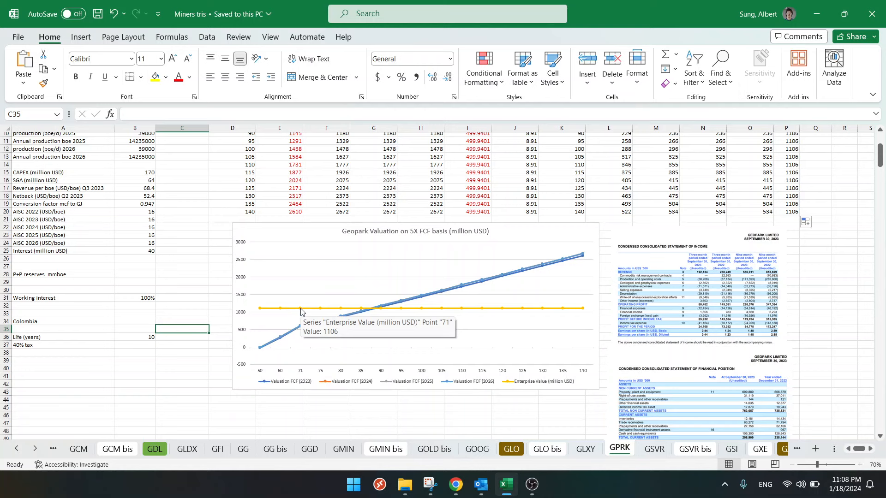
mouse_move(301, 331)
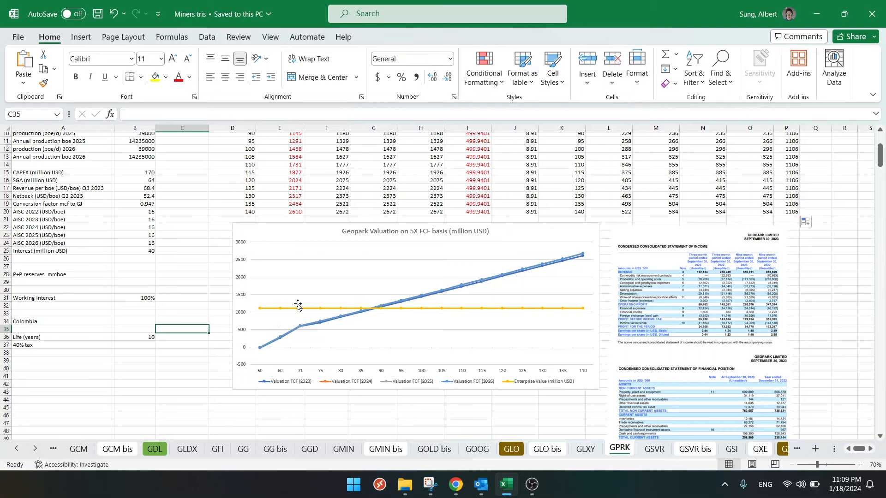
left_click(202, 290)
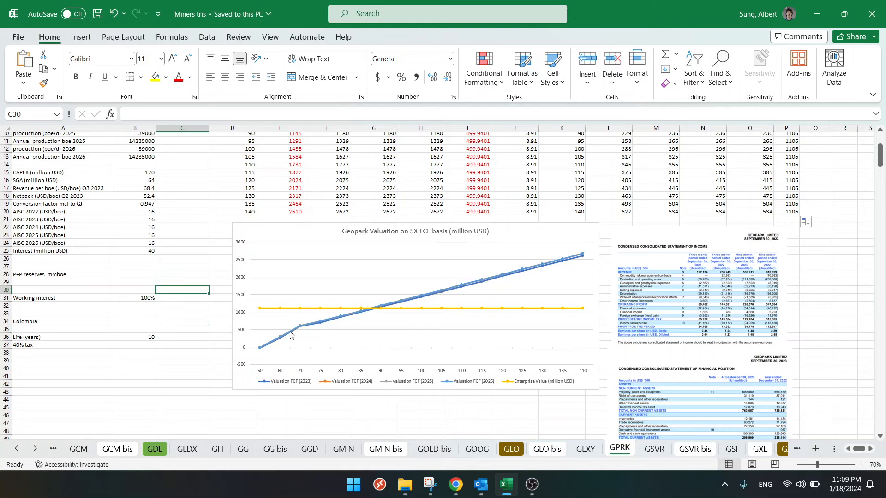
mouse_move(285, 336)
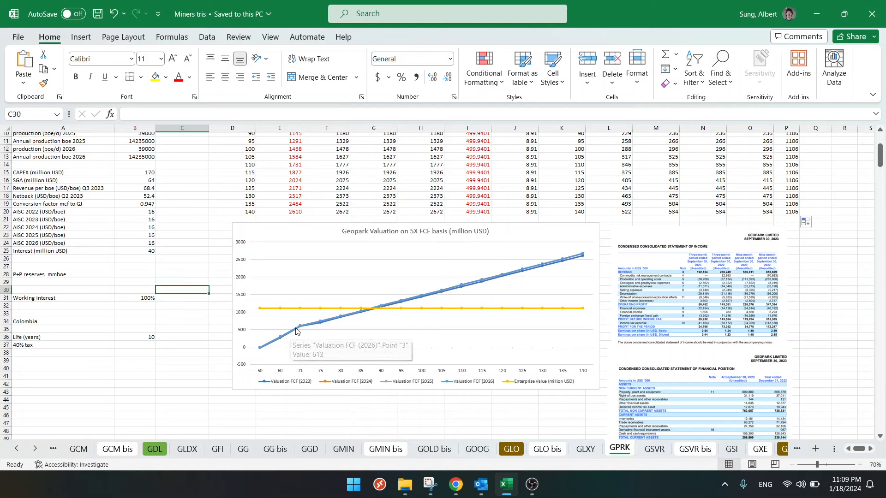
mouse_move(326, 322)
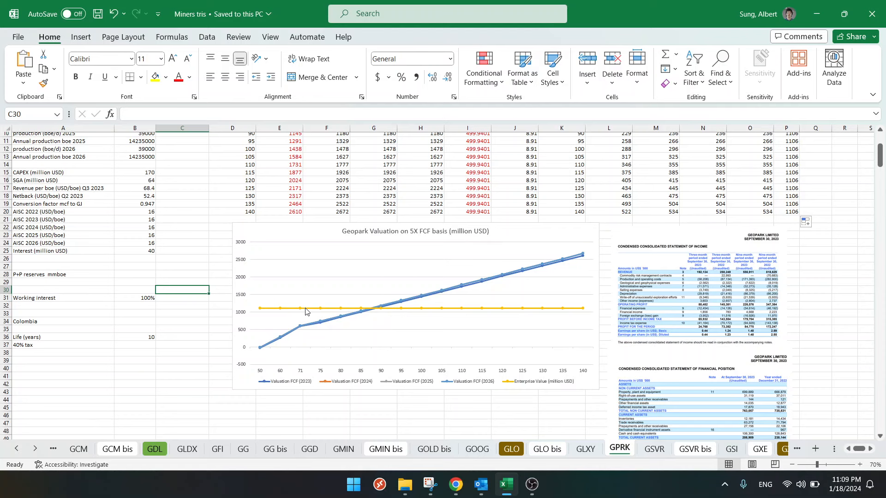
- Examine the NPV valuation table and compare accumulated cash flow with enterprise value in the Geopark NPV10 FCF chart
left_click(189, 329)
scroll(197, 331, "down", 5)
scroll(197, 331, "down", 10)
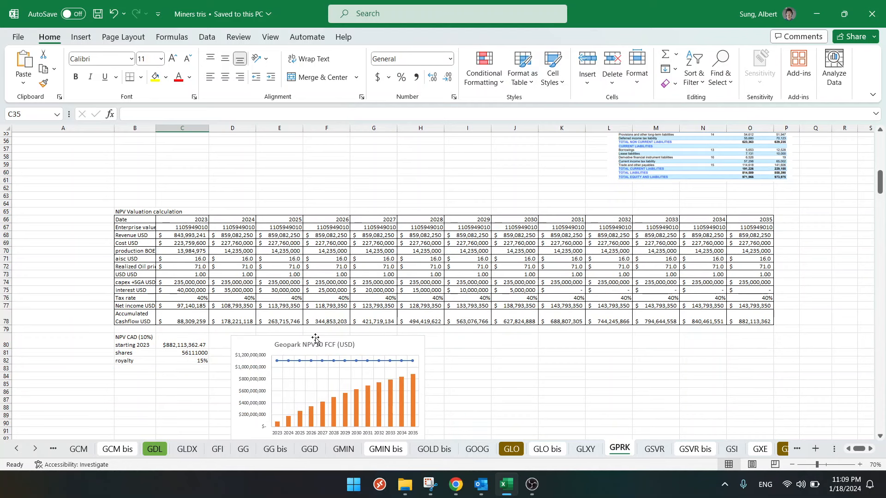
scroll(315, 342, "down", 1)
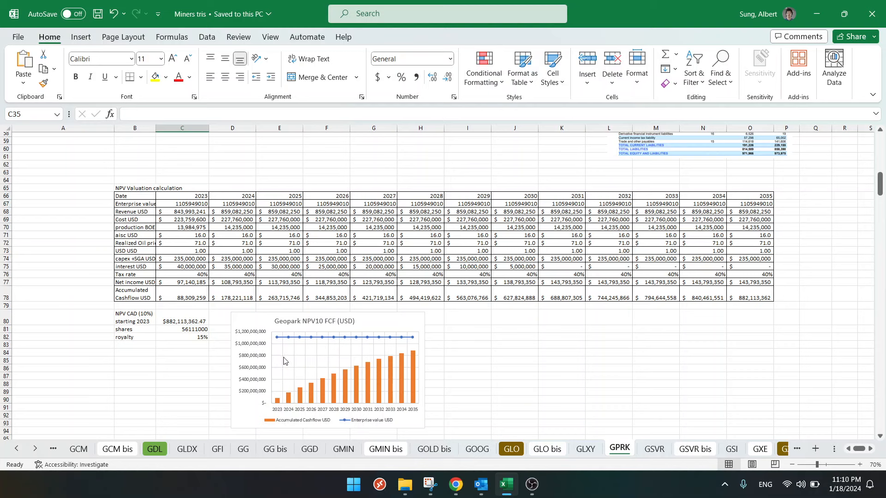
- Switch to Chrome, check GeoPark's market cap on its Yahoo Finance page and show the one-year price chart
left_click(459, 480)
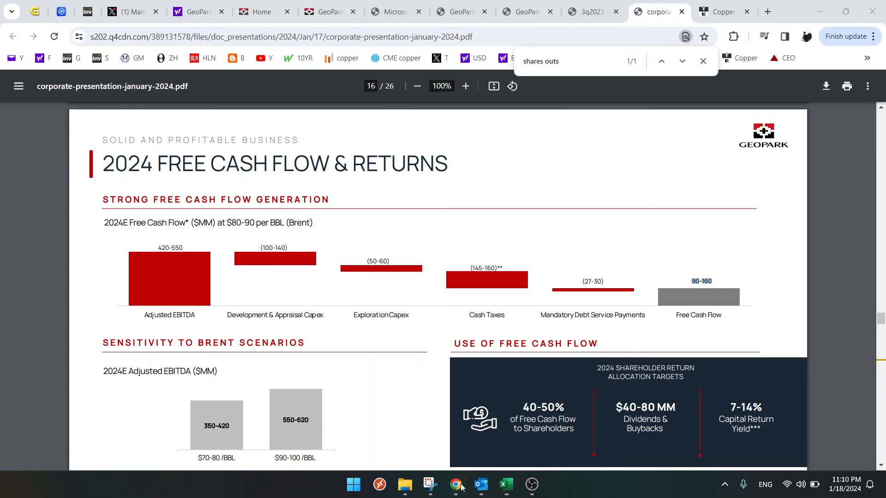
left_click(186, 10)
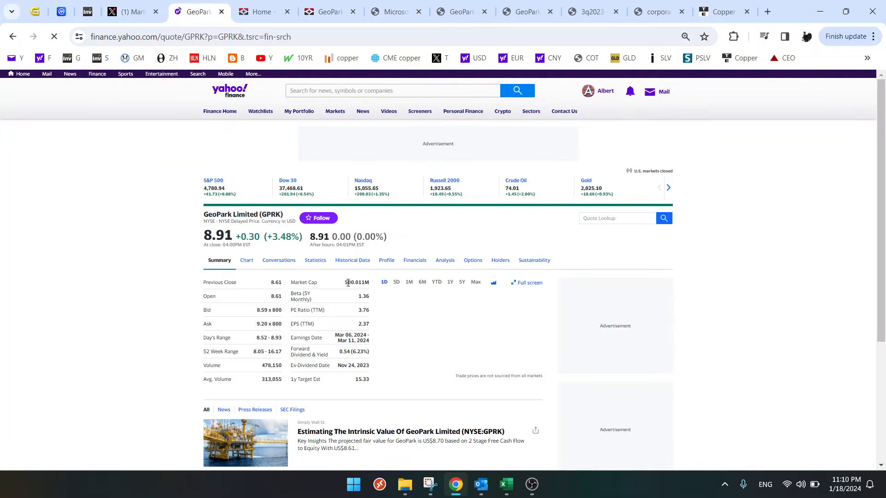
left_click_drag(348, 283, 360, 286)
left_click_drag(367, 287, 369, 286)
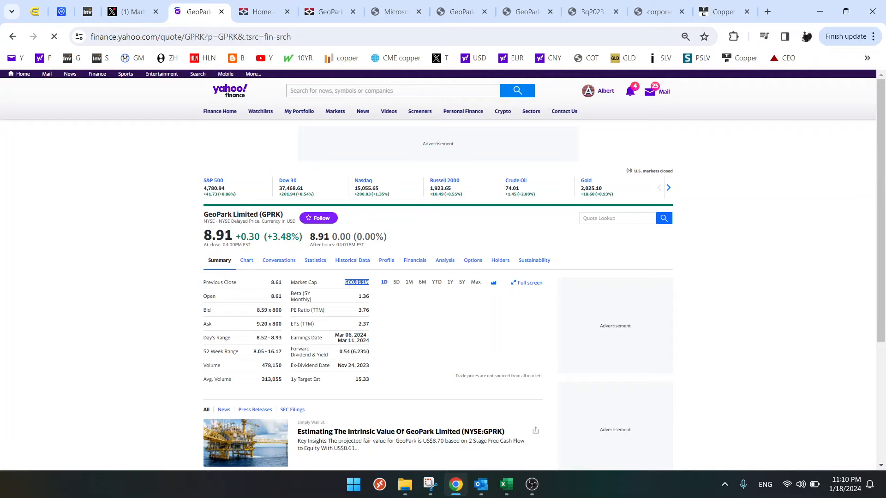
left_click(348, 284)
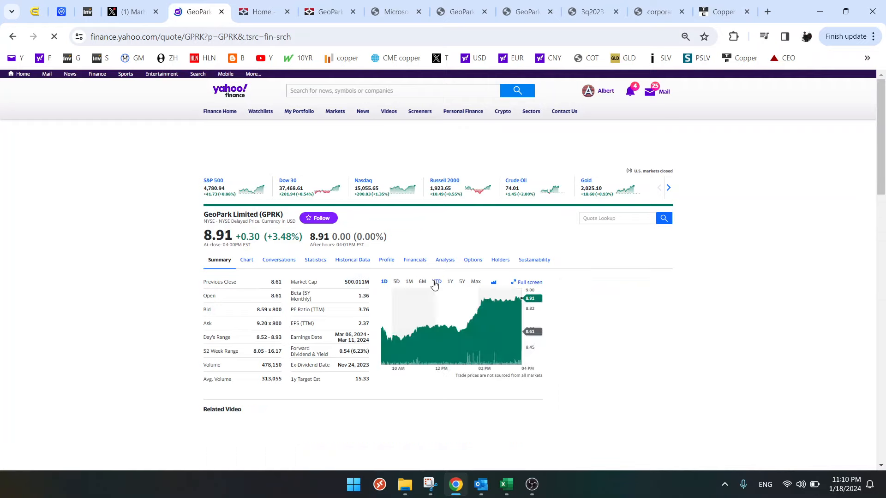
left_click(451, 282)
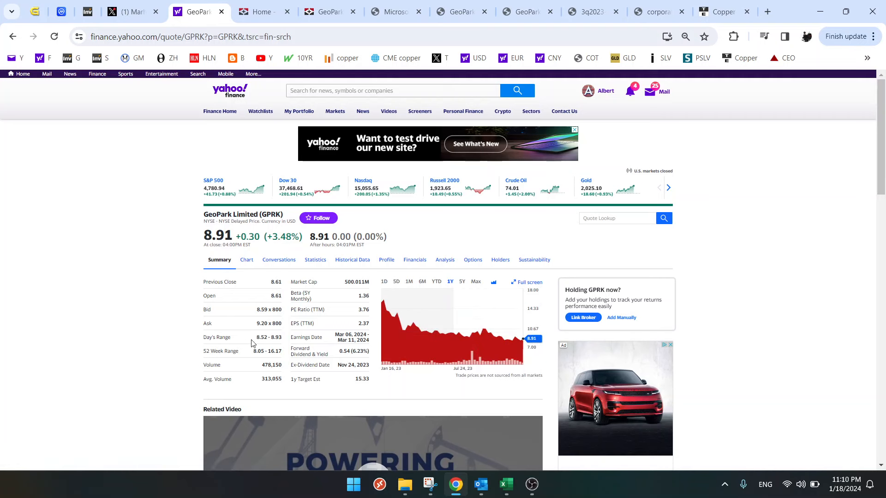
- Switch back to Excel and check the 2026 enterprise value formula in F67 against the enterprise value line in the NPV10 chart
left_click(506, 485)
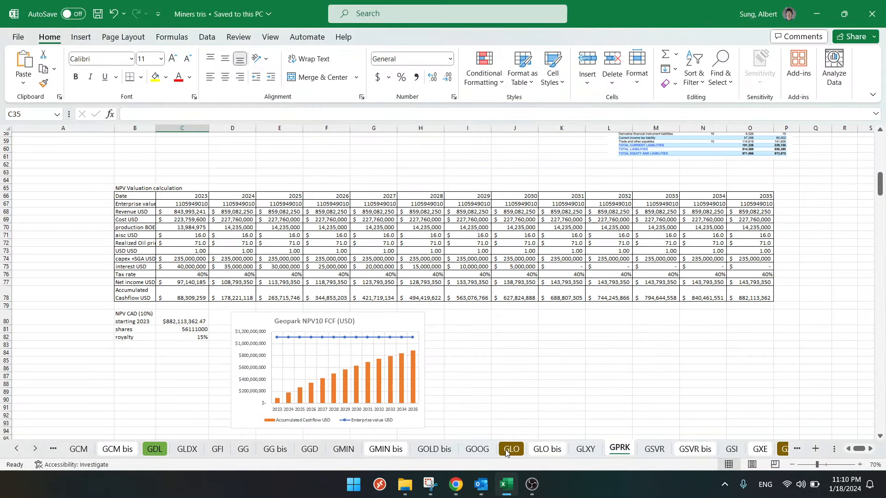
left_click(332, 203)
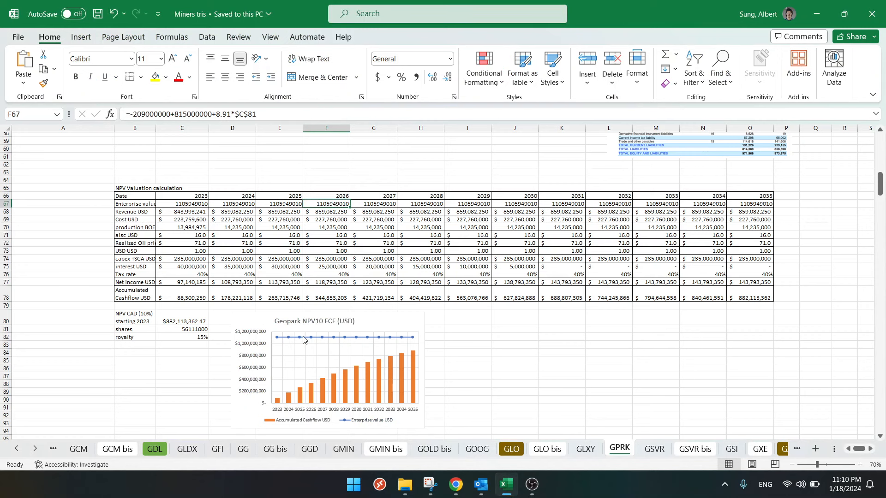
left_click(379, 340)
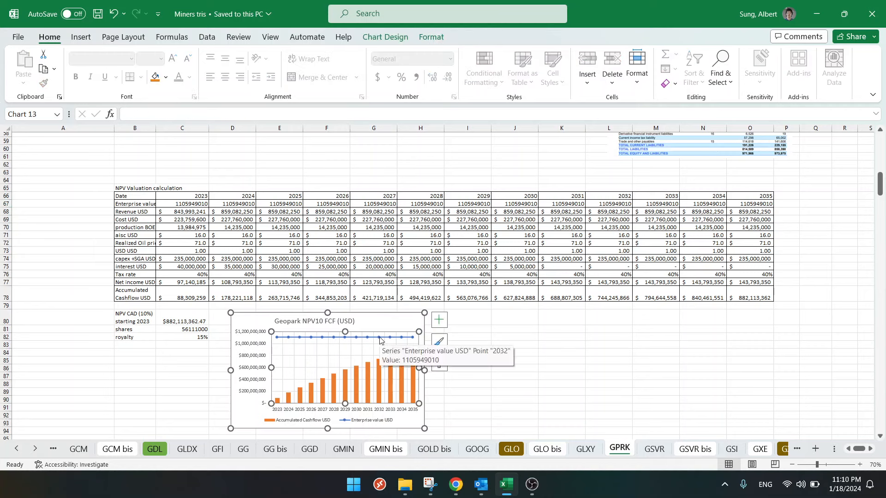
left_click(510, 338)
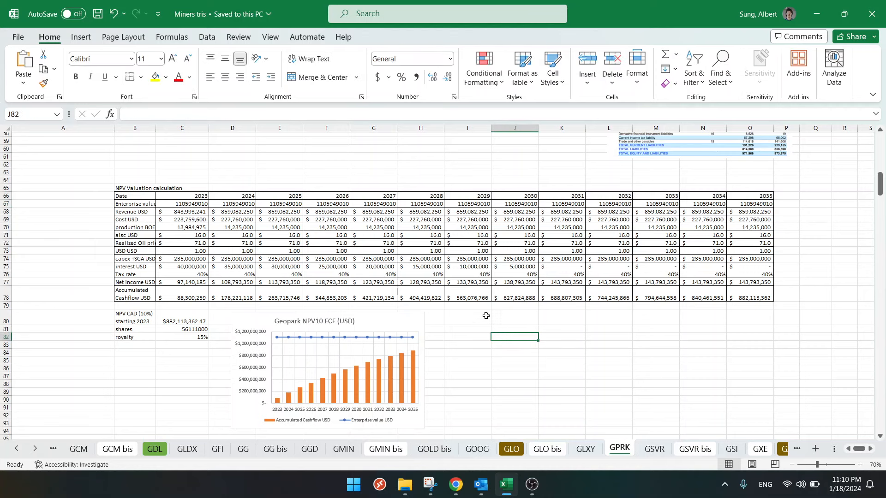
- Check the enterprise value formula in P4 against the market cap formula in I4, and review the 5X FCF chart
left_click_drag(880, 186, 880, 150)
left_click(789, 202)
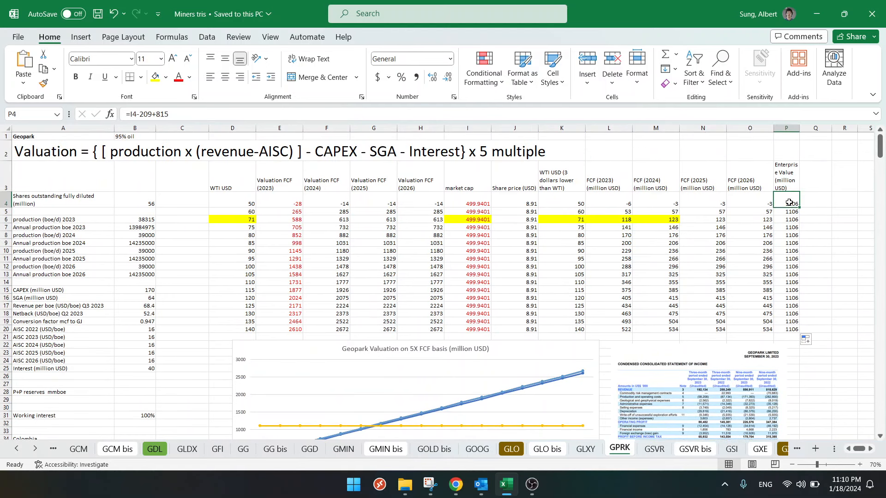
left_click(478, 199)
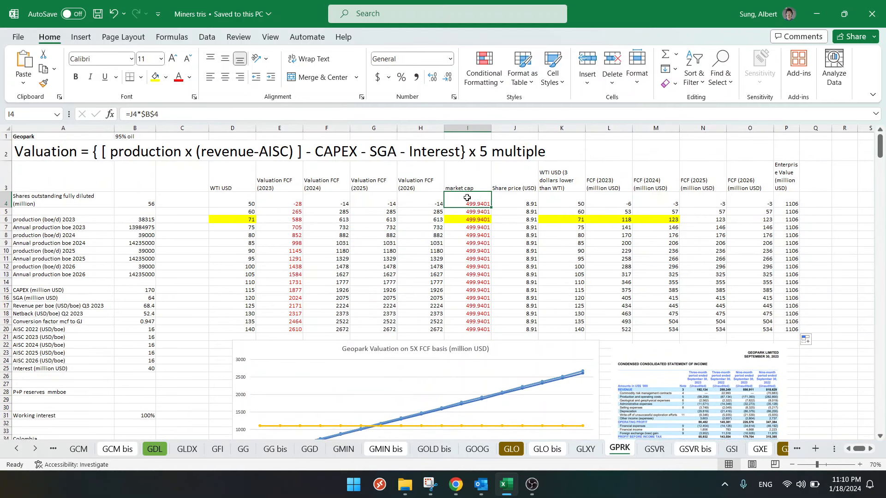
left_click(788, 200)
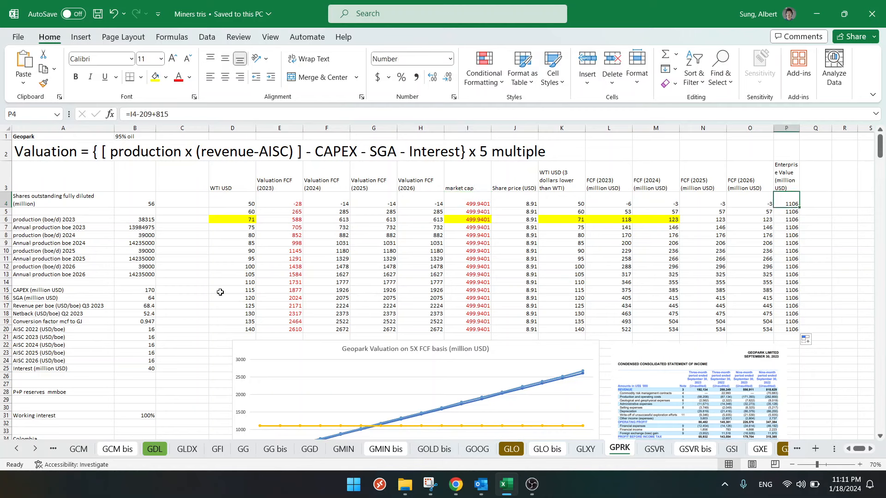
left_click(184, 291)
scroll(189, 293, "down", 5)
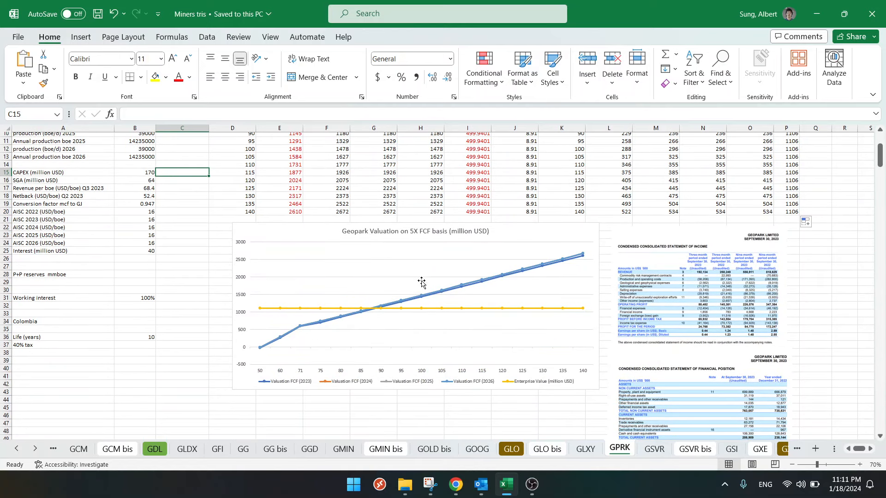
left_click(195, 228)
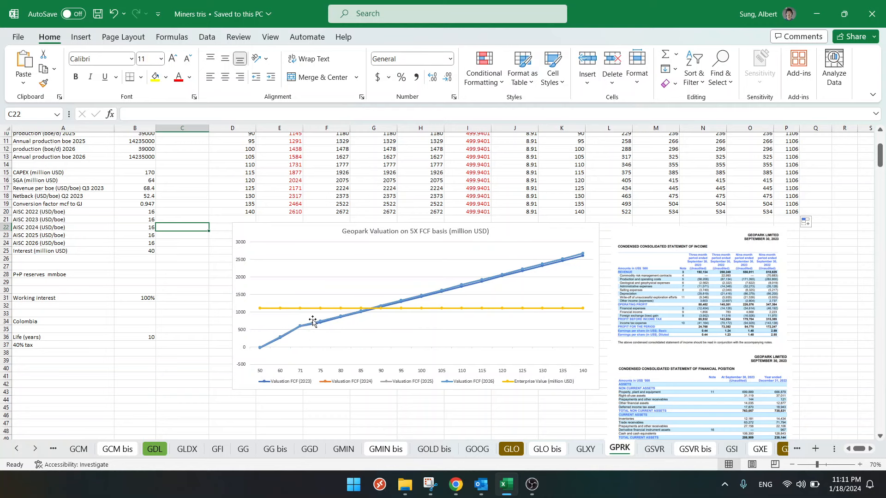
- Set the realized oil price in row 72 to 90 for 2023 through 2035 and check the Geopark NPV10 FCF chart
mouse_move(300, 329)
scroll(258, 312, "down", 13)
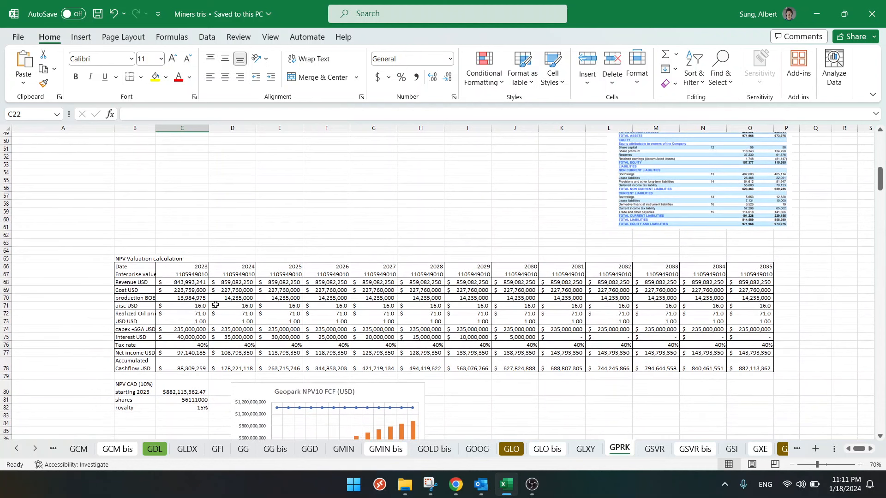
left_click(191, 315)
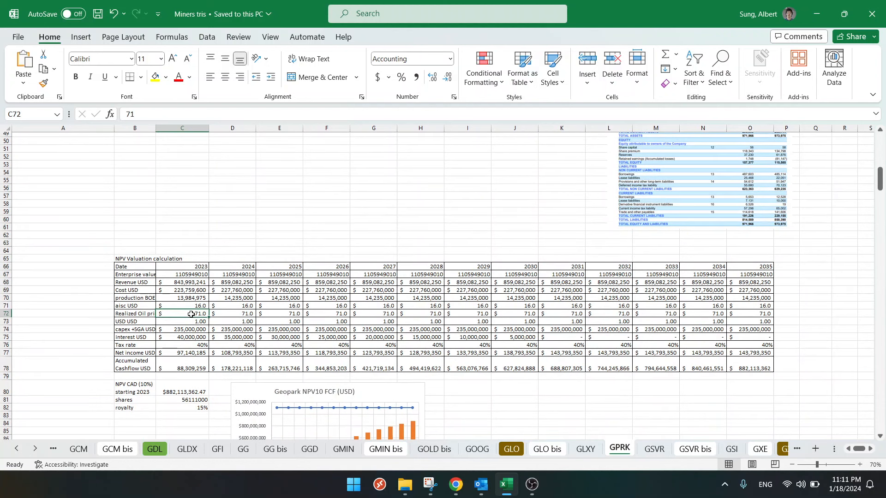
type("90")
key("ctrl+Return")
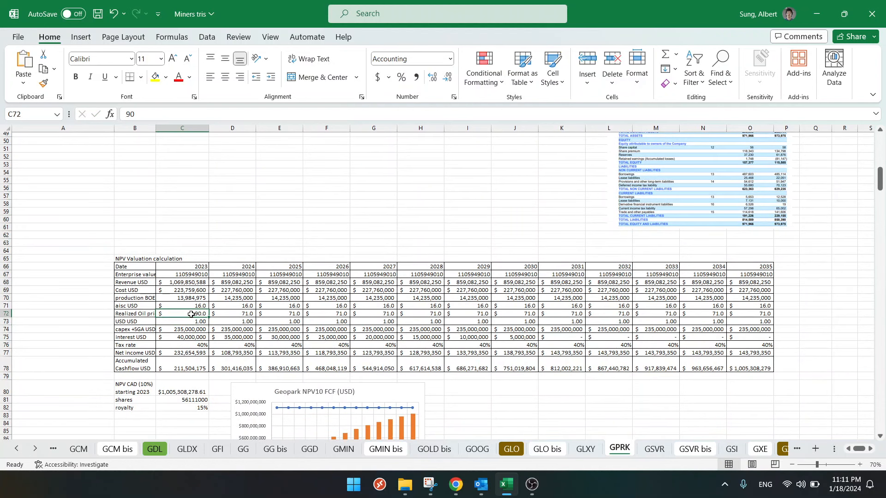
key("ctrl+c")
left_click_drag(232, 313, 750, 312)
key("ctrl+v")
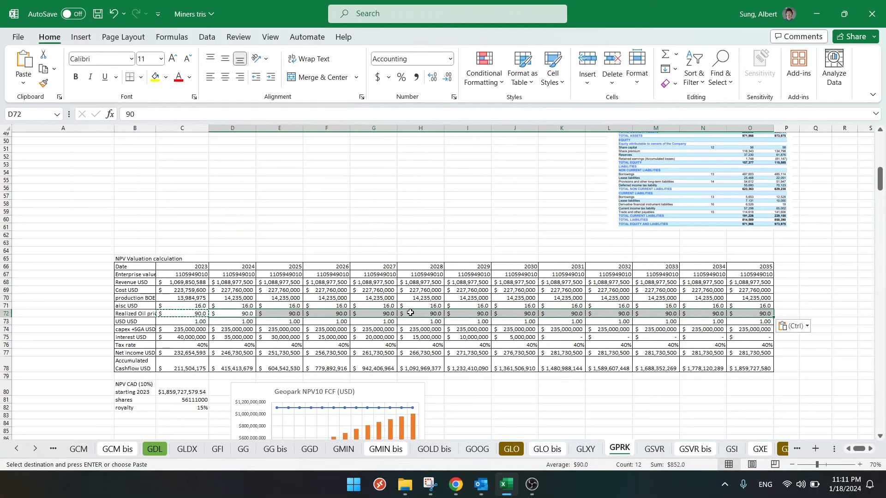
scroll(412, 313, "down", 4)
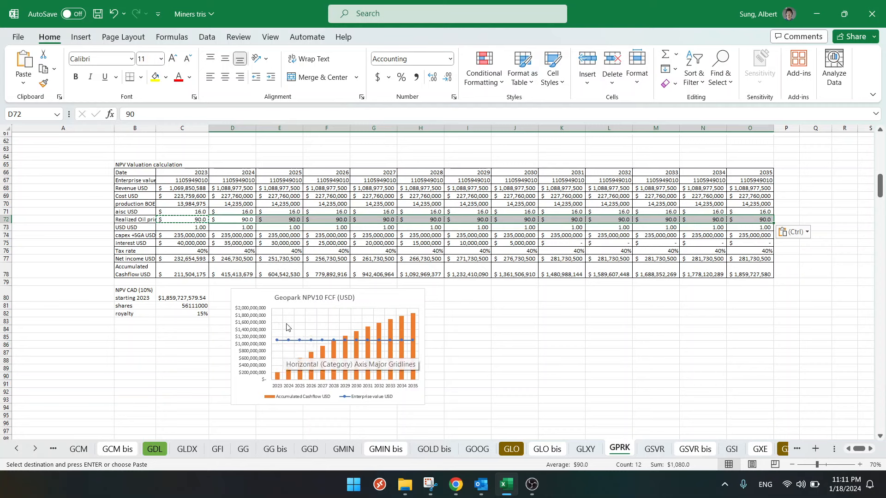
- Undo the realized oil price changes in C72:O72
key("ctrl+z")
key("ctrl+z")
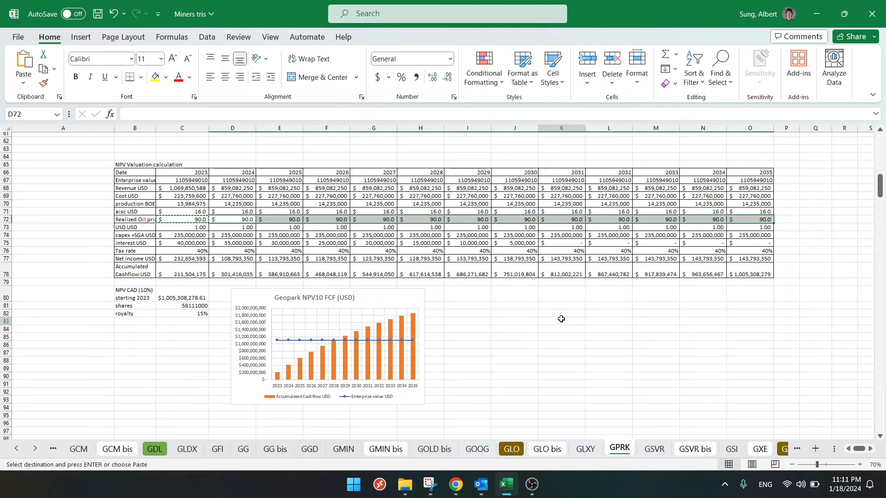
key("Escape")
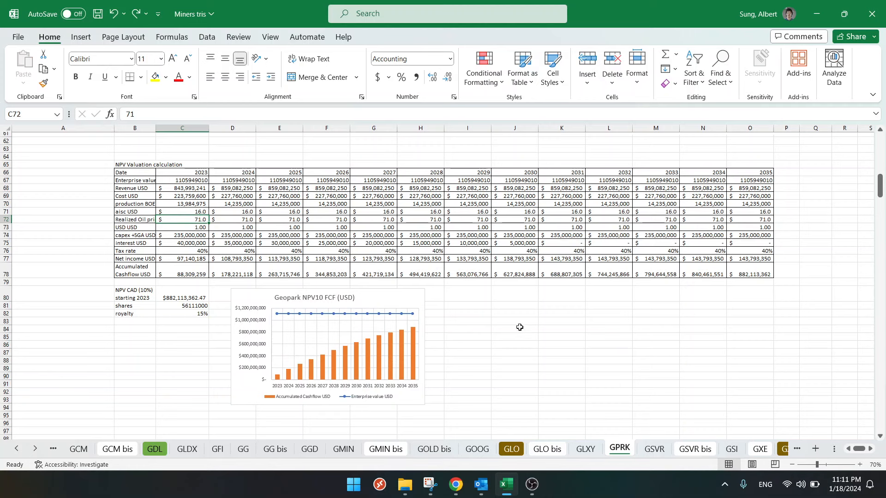
- Switch to Chrome and show the five-year price chart on GeoPark's Yahoo Finance page
scroll(520, 327, "up", 20)
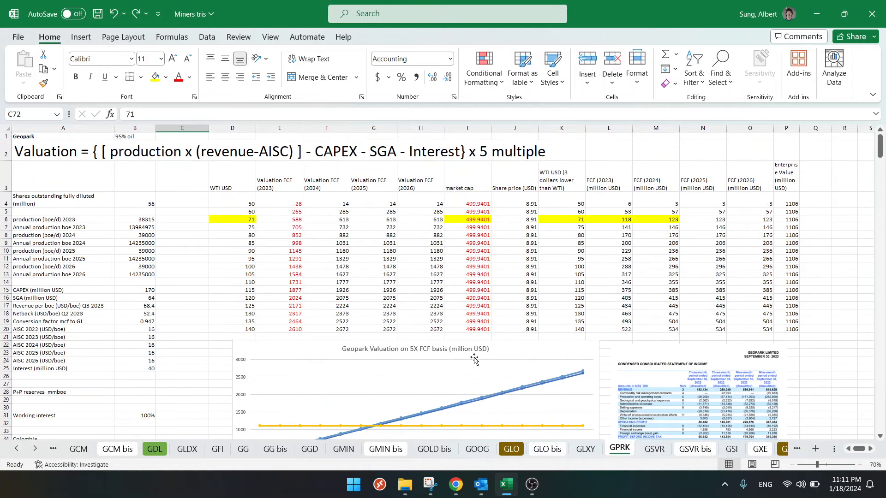
left_click(455, 482)
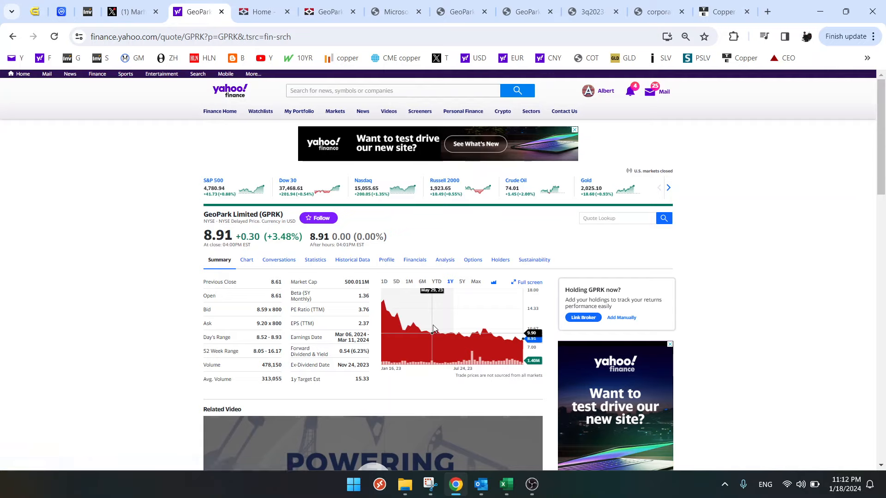
left_click(462, 282)
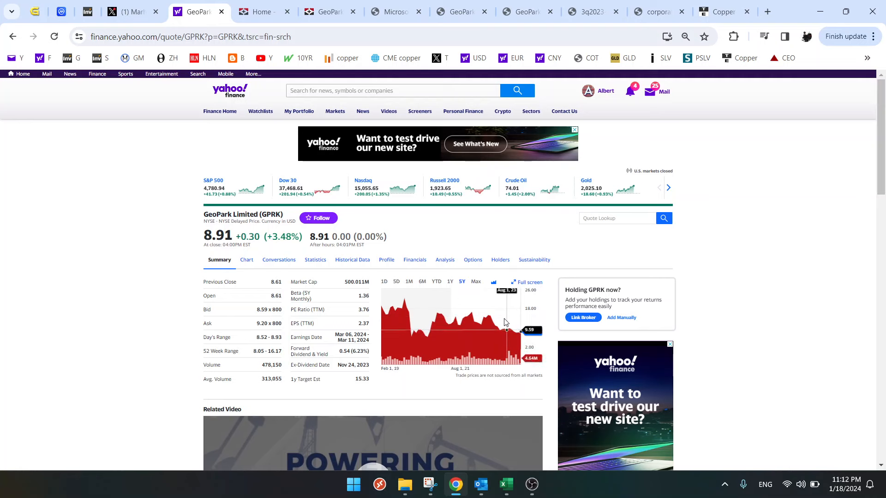
- Open the Crude Oil page on Trading Economics and examine the one-year WTI price chart
left_click(718, 11)
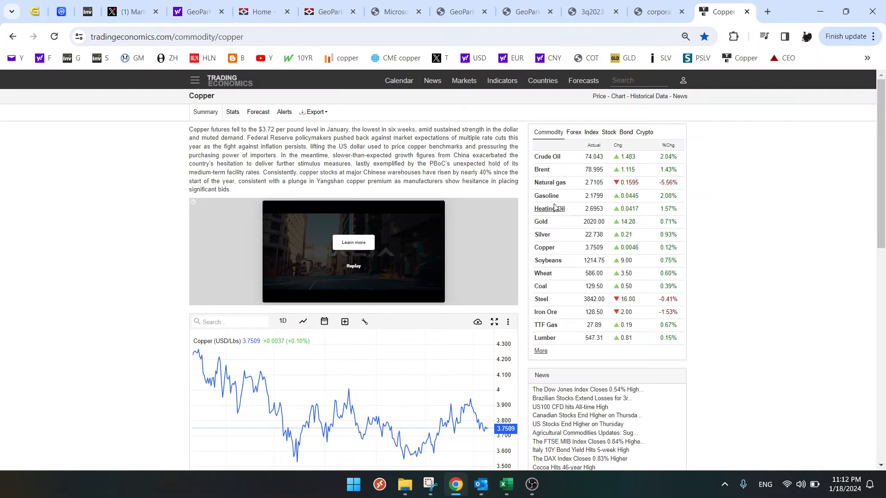
left_click(545, 157)
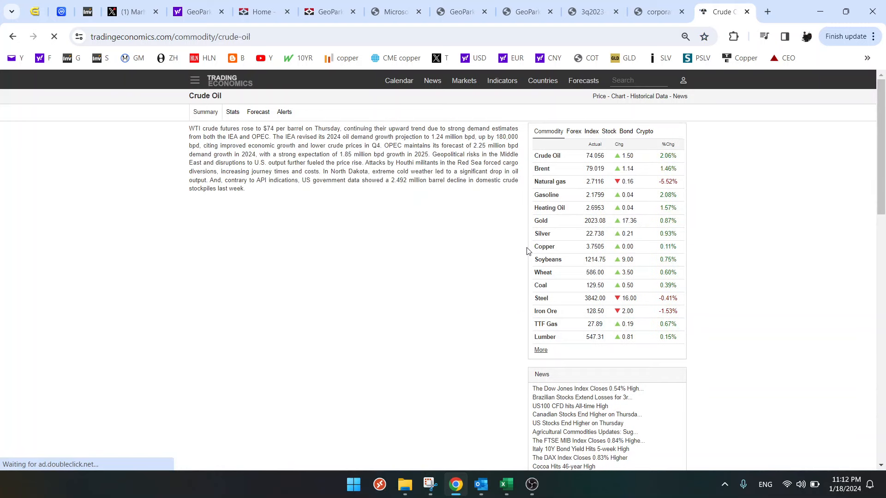
scroll(526, 256, "down", 2)
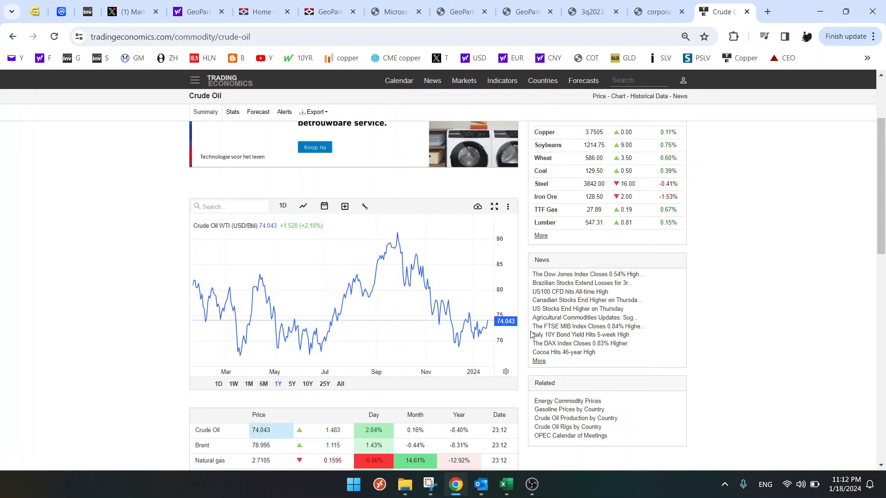
- Glance at the GPRK sheet in Excel, return to Chrome and check GeoPark's five-year price chart on Yahoo Finance
left_click(507, 484)
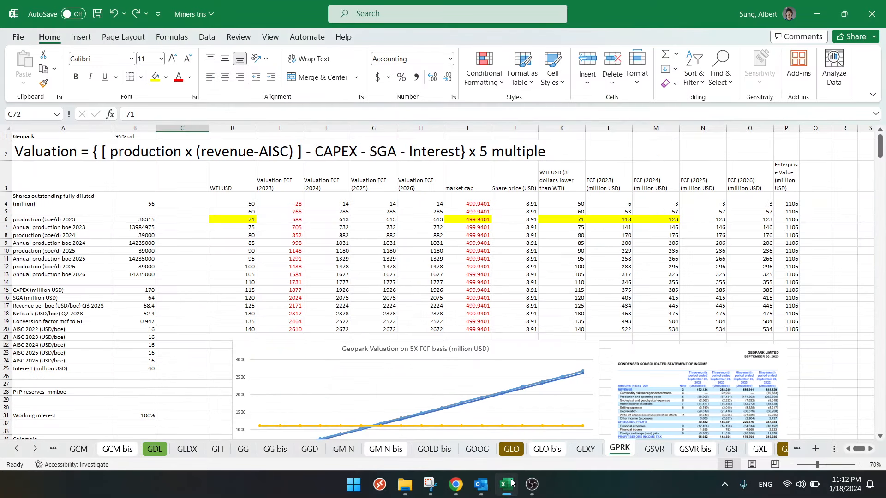
left_click(456, 485)
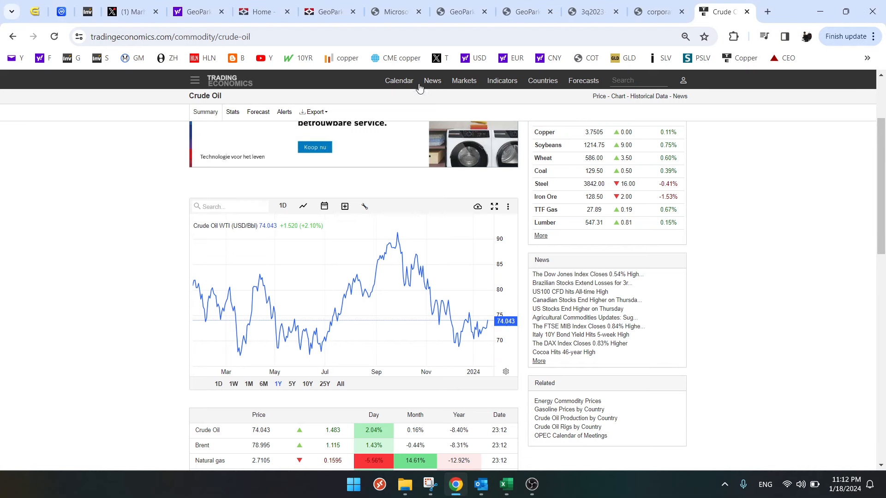
left_click(197, 14)
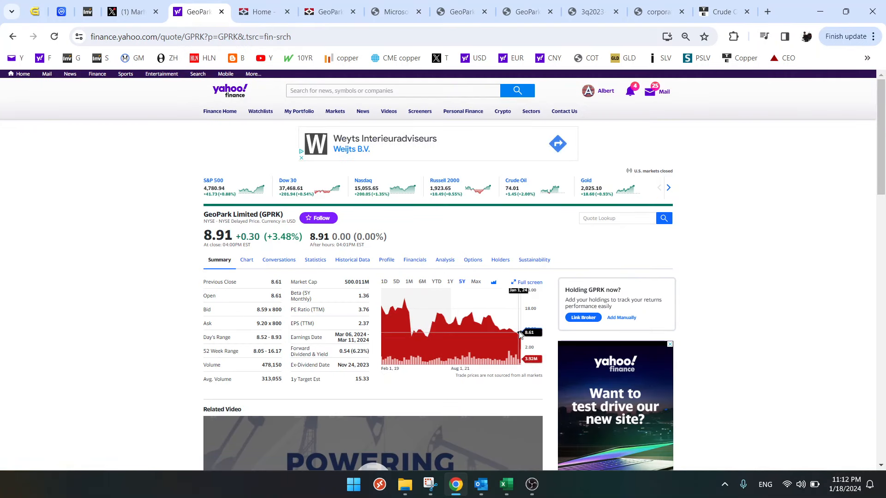
- Switch back to Excel, check the 2026 valuation formula in H15 and compare the 5X FCF chart lines with enterprise value
left_click(508, 485)
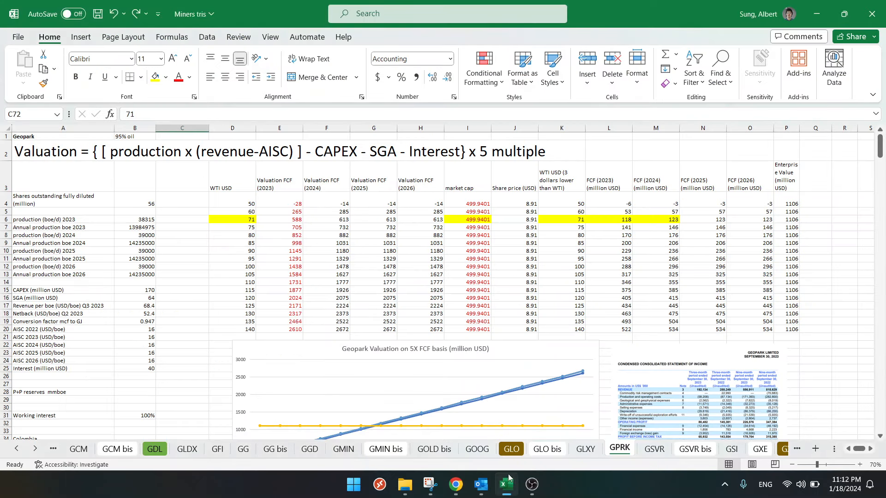
left_click(414, 292)
scroll(415, 292, "down", 2)
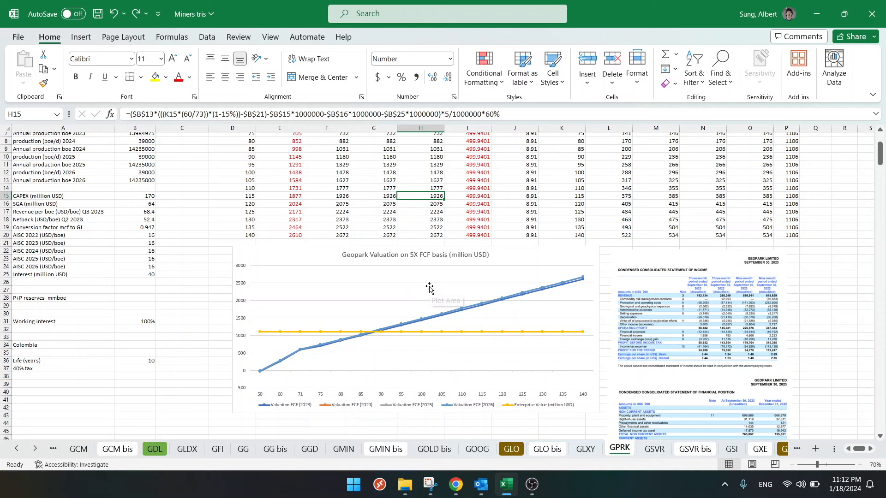
left_click(204, 261)
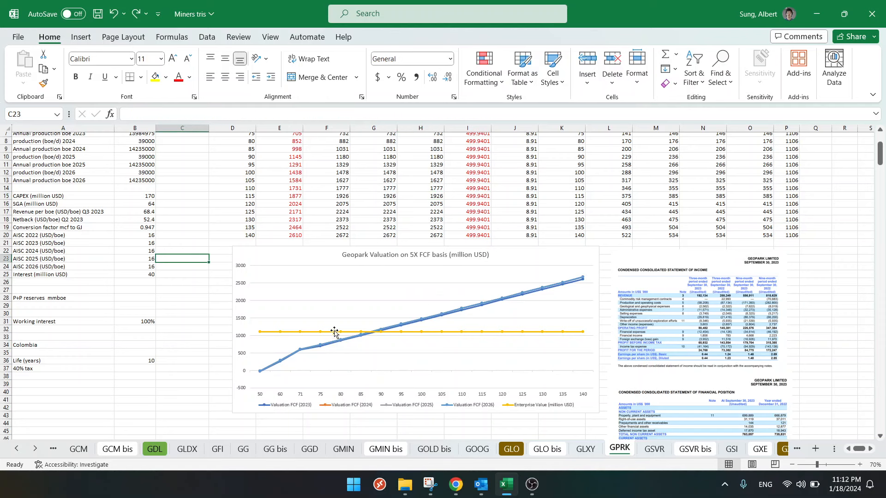
- Examine the accumulated cash flow bars against the enterprise value line in the Geopark NPV10 FCF chart, including the 2032 bar
scroll(337, 333, "down", 13)
scroll(356, 330, "down", 5)
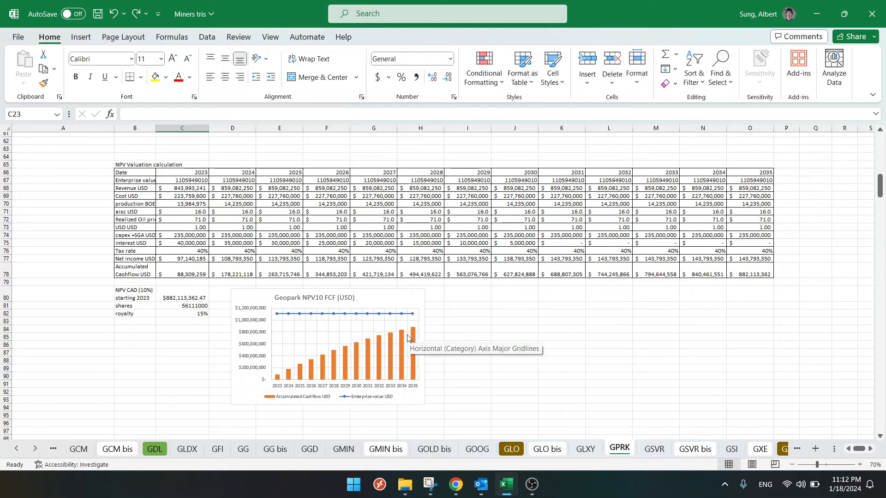
left_click(495, 312)
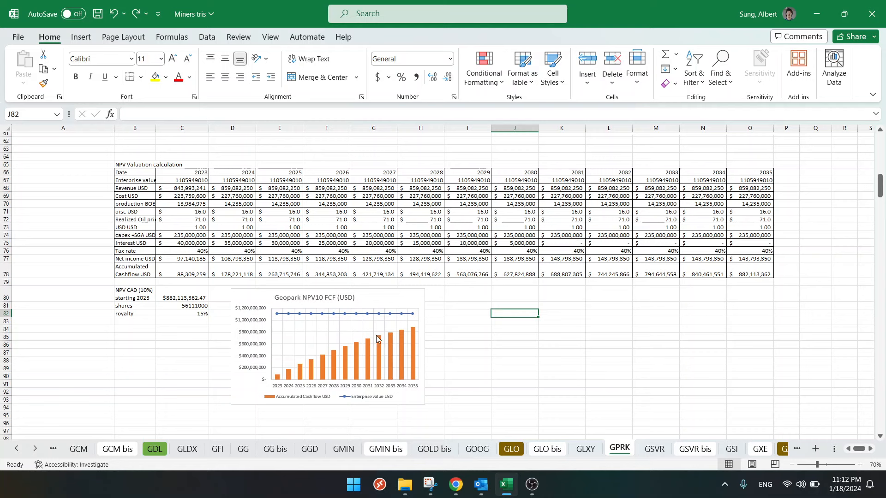
mouse_move(378, 339)
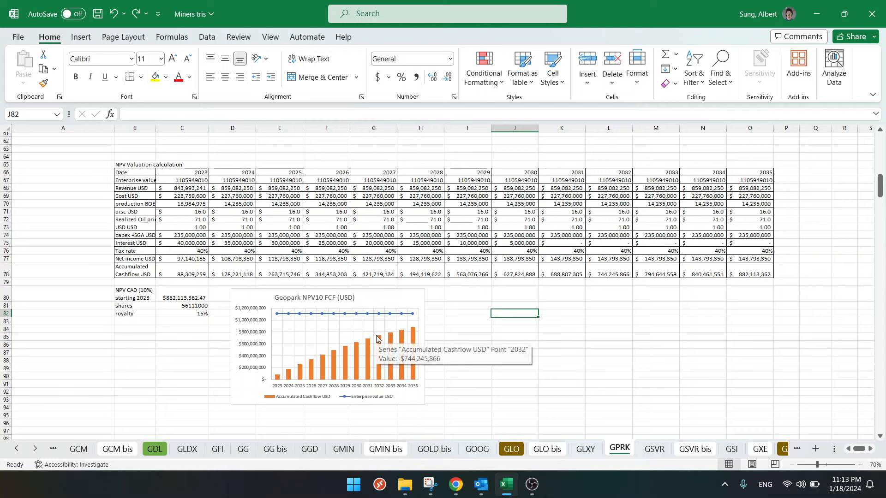
left_click(461, 305)
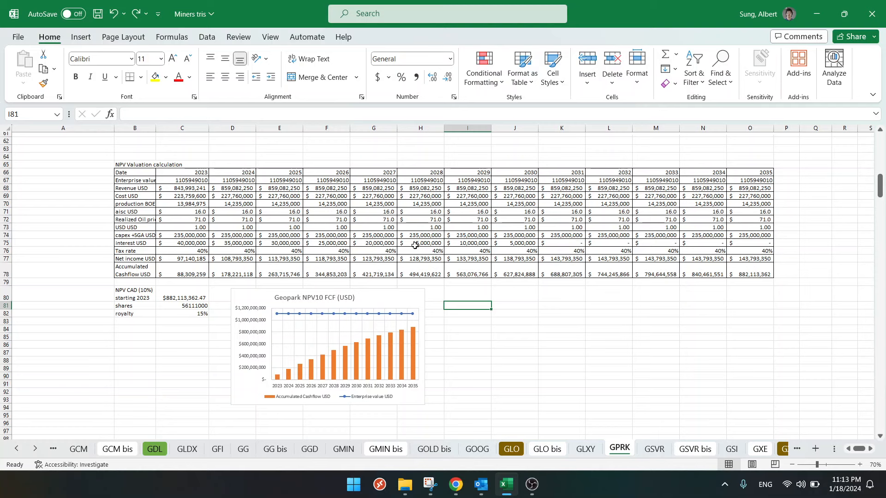
- Check the 2027 to 2029 realized oil prices in G72:I72 and the accumulated cash flow series of the NPV10 chart
left_click_drag(378, 219, 468, 218)
mouse_move(325, 319)
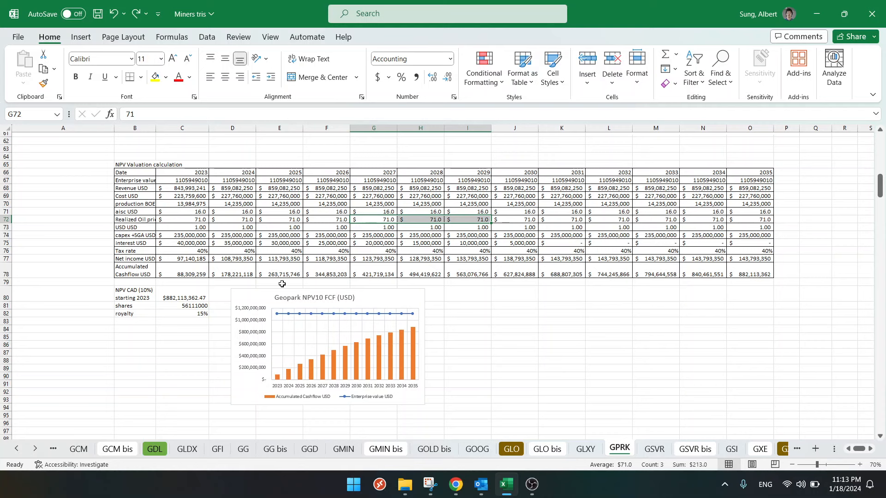
left_click(494, 322)
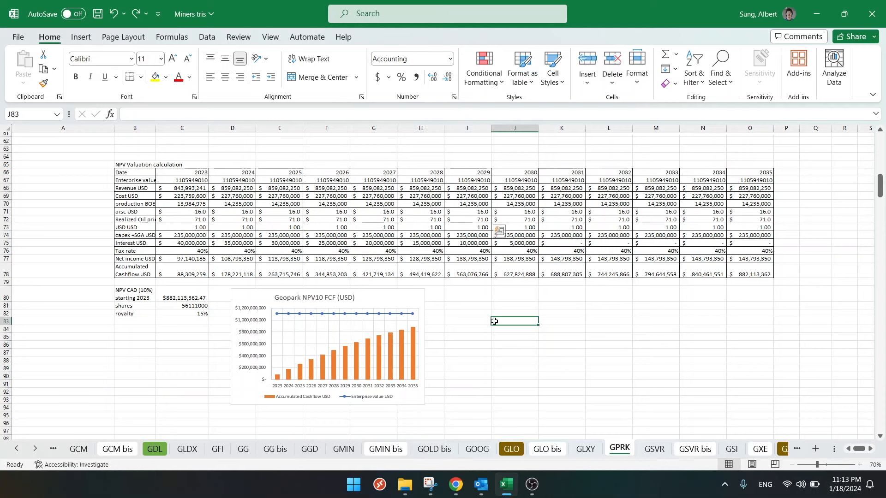
left_click(473, 293)
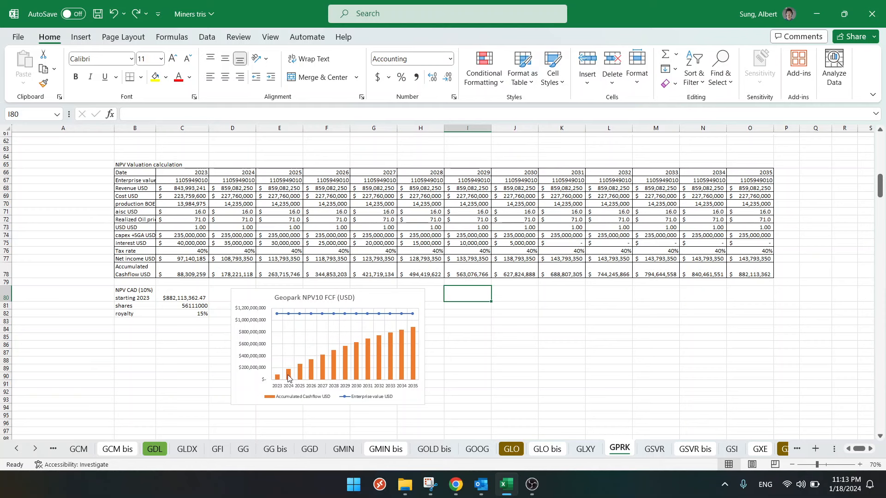
left_click(288, 378)
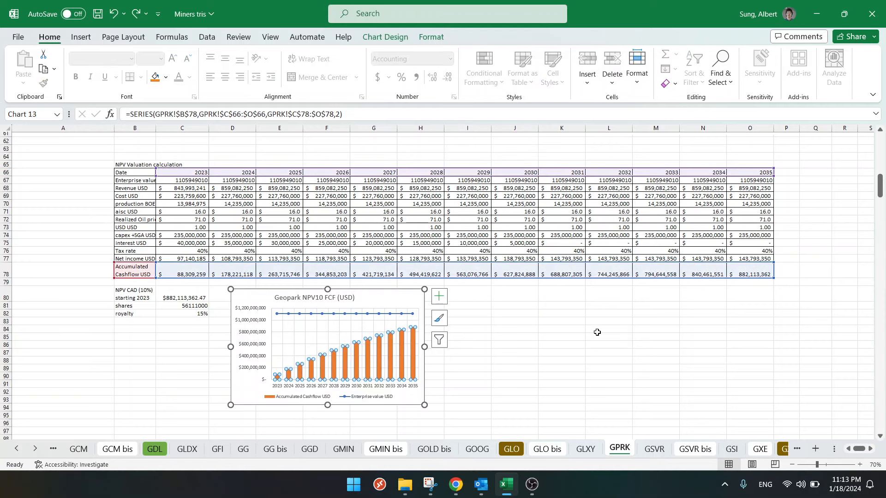
left_click(598, 331)
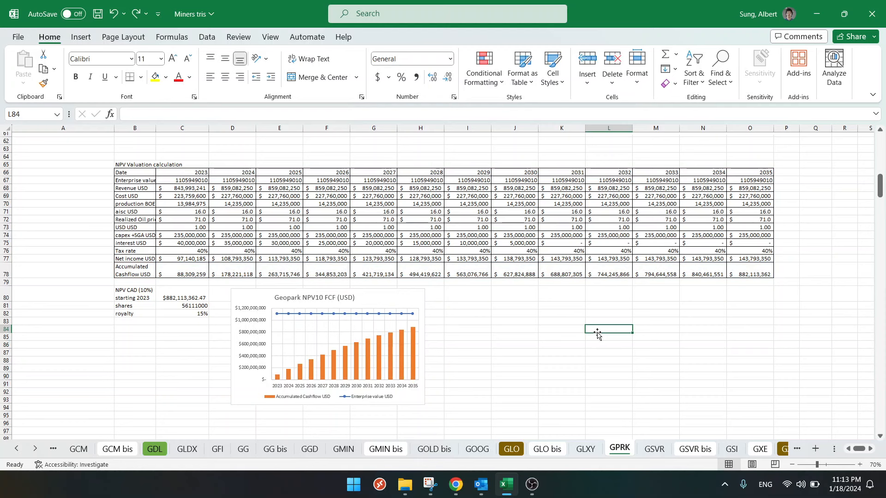
- Save the Miners tris workbook
scroll(598, 332, "up", 20)
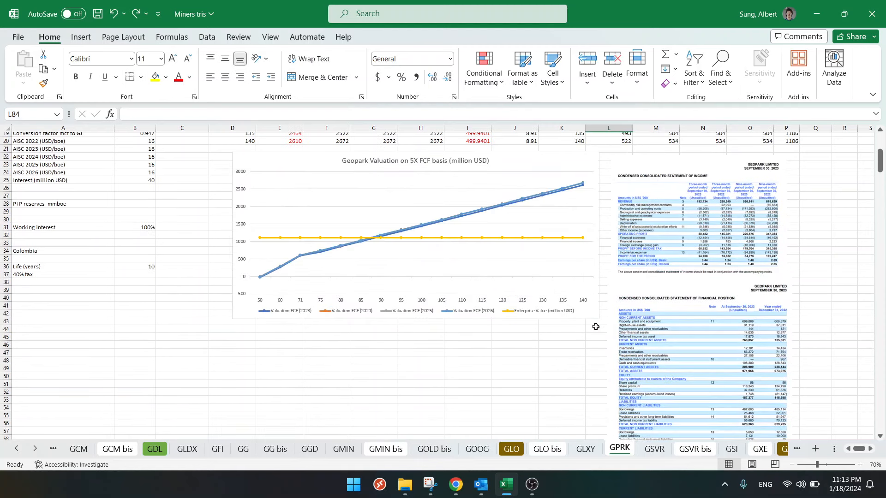
left_click(98, 13)
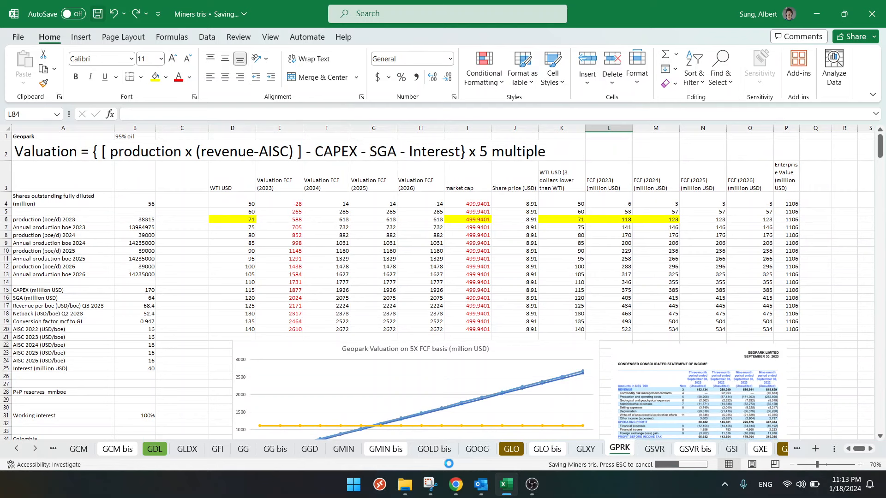
- Switch to Chrome, go to the Marhelm post about $GPRK on X and start a reply to it
left_click(455, 485)
left_click(144, 10)
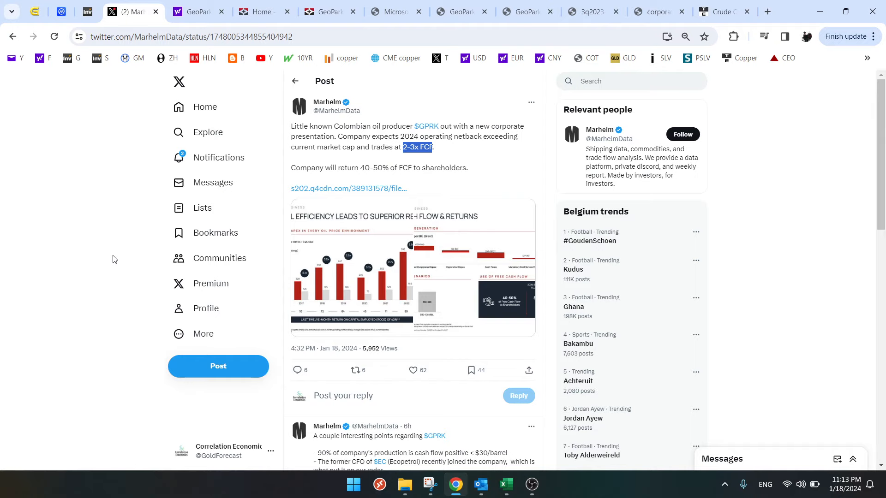
left_click(298, 370)
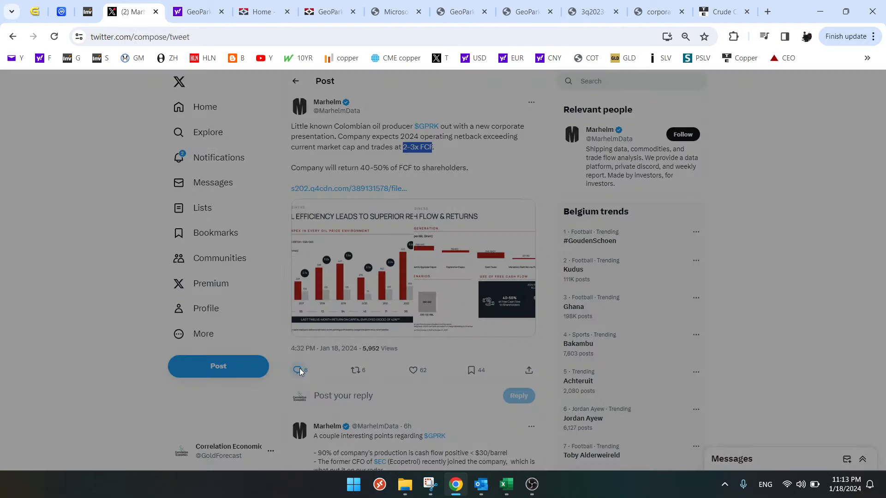
- Switch to Excel and capture the GPRK sheet's NPV valuation table and Geopark NPV10 FCF chart with a rectangular snip in Snipping Tool
left_click(510, 487)
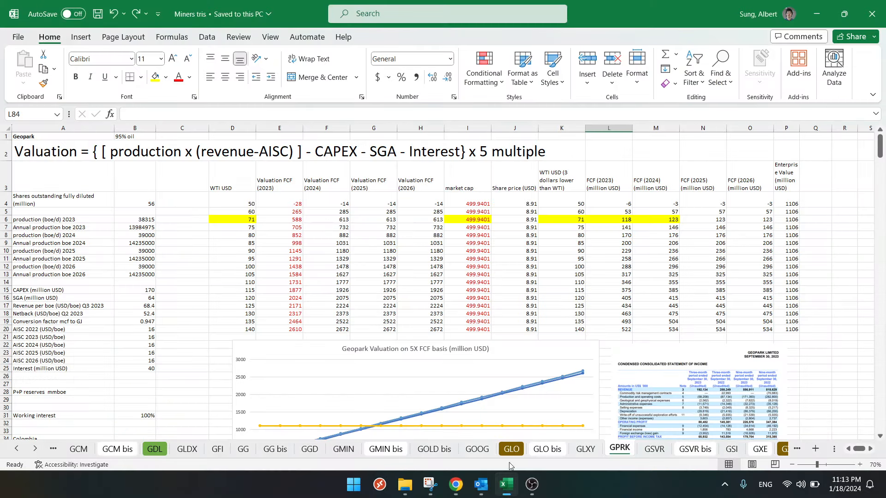
scroll(411, 365, "down", 13)
scroll(405, 352, "down", 8)
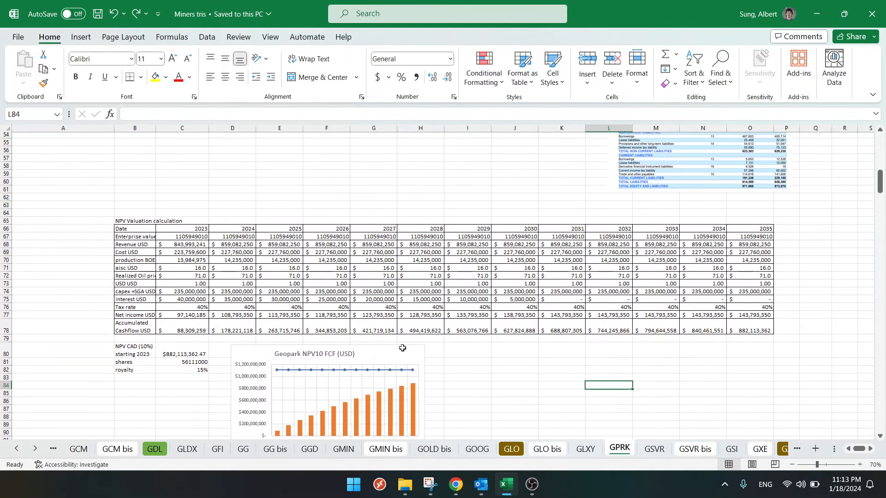
left_click(414, 417)
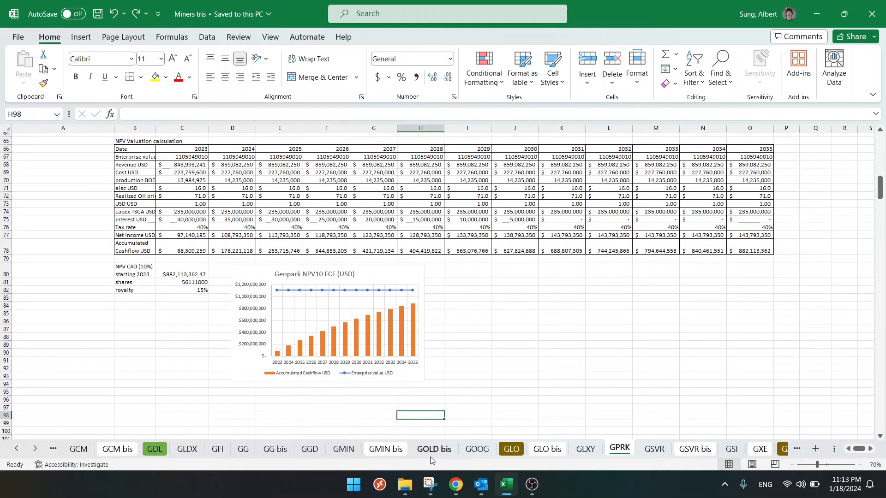
left_click(430, 485)
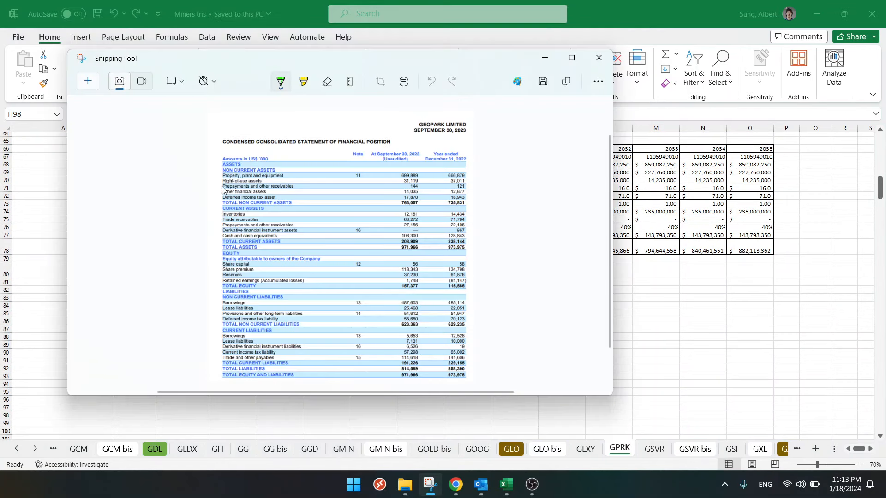
left_click(90, 82)
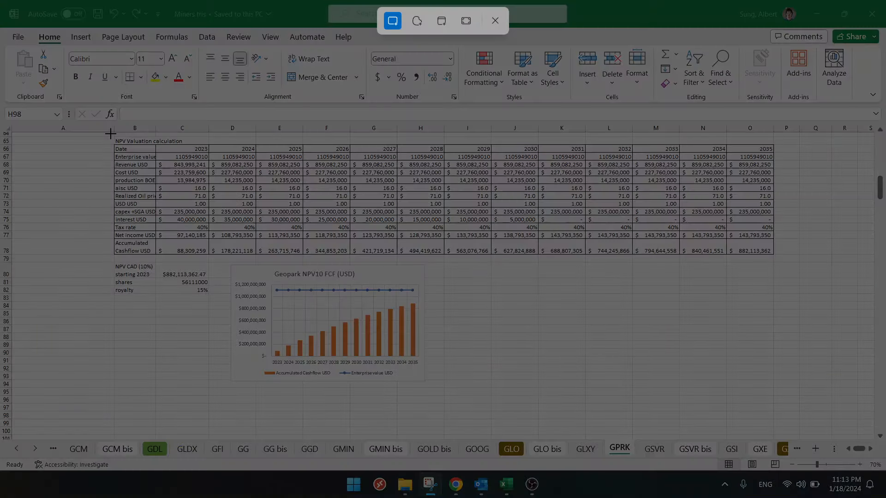
left_click_drag(111, 134, 776, 390)
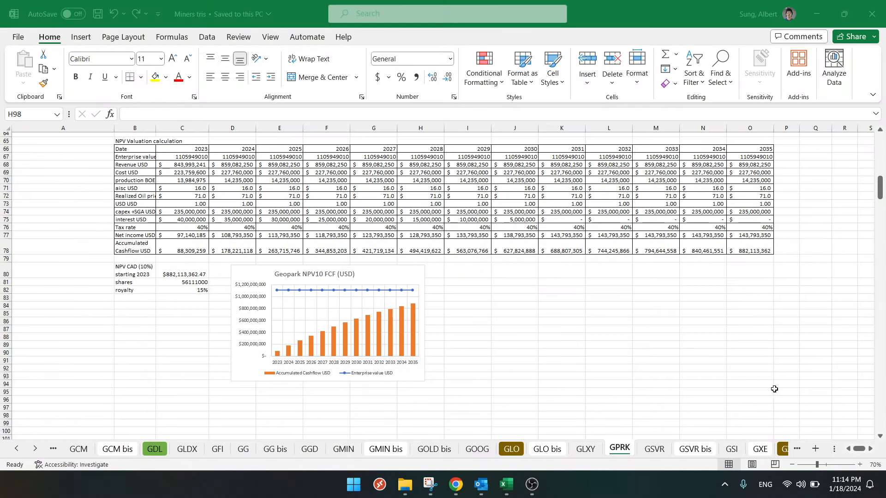
left_click(426, 483)
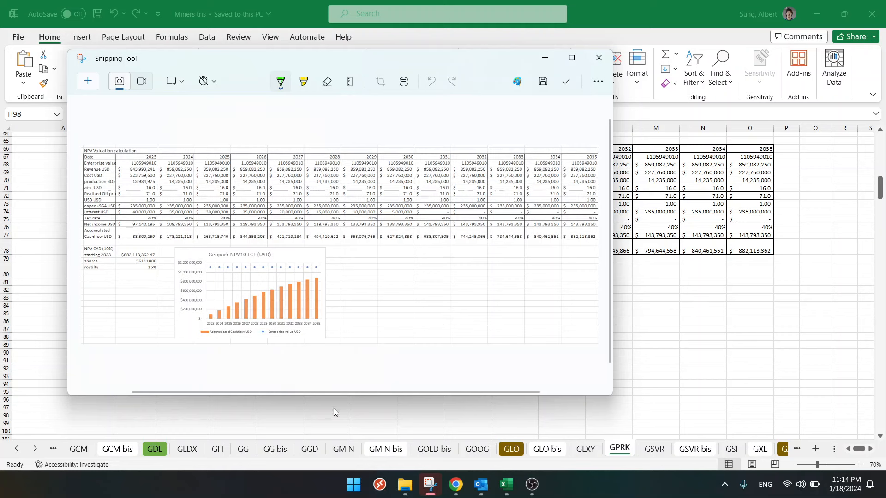
- Switch to Chrome, paste the snip into the reply and write "The problem with Geopark is that they do have quite a lot of debt"
left_click(455, 484)
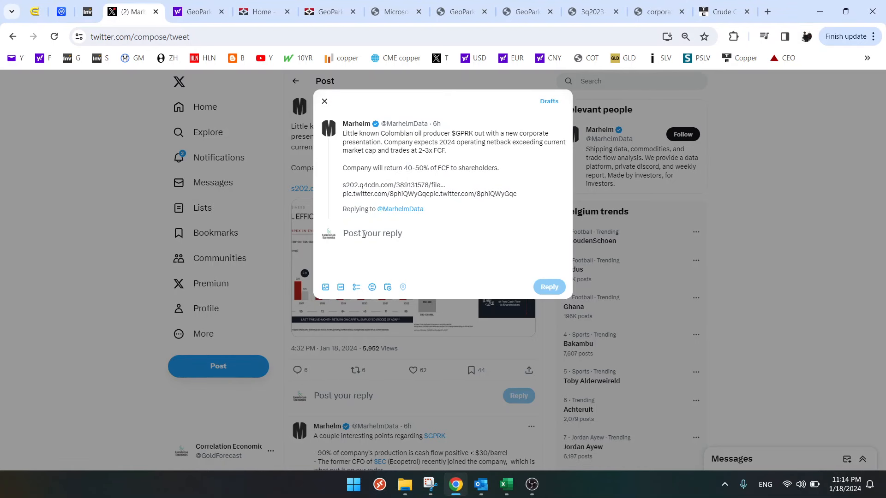
key("ctrl+v")
type("The pro")
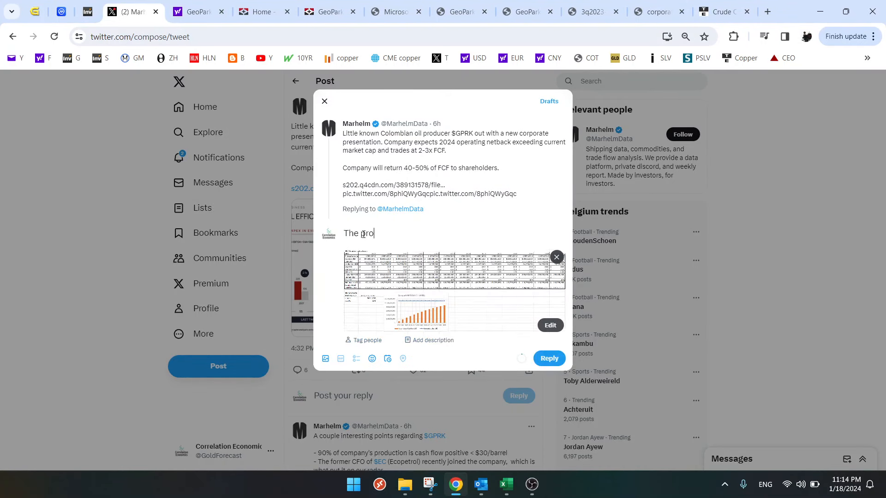
type("blem with Geopark is that ")
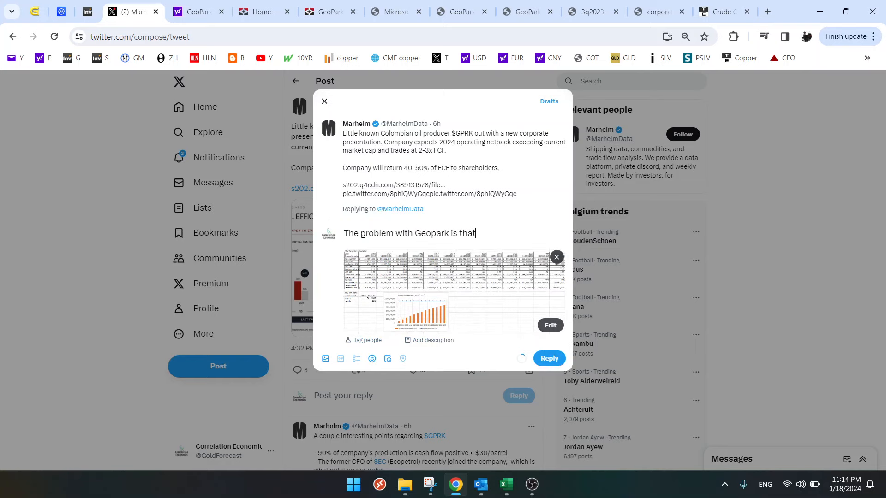
type("they do have quite a l")
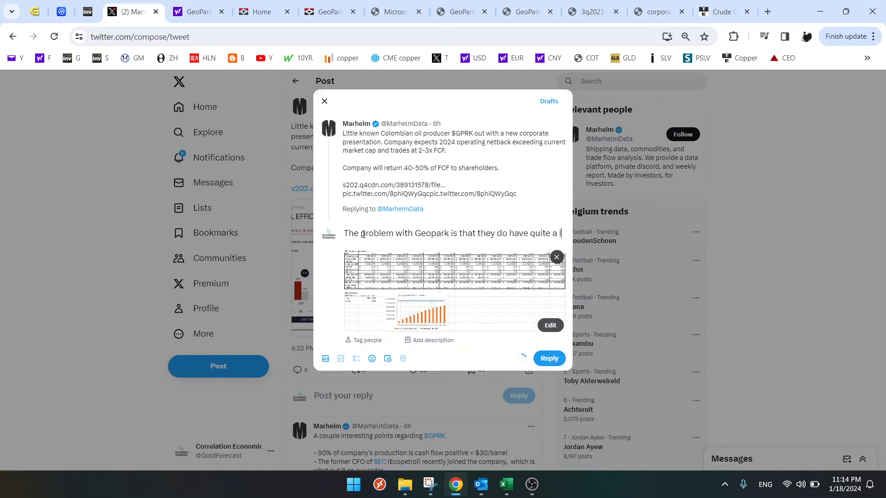
type("ot of debt")
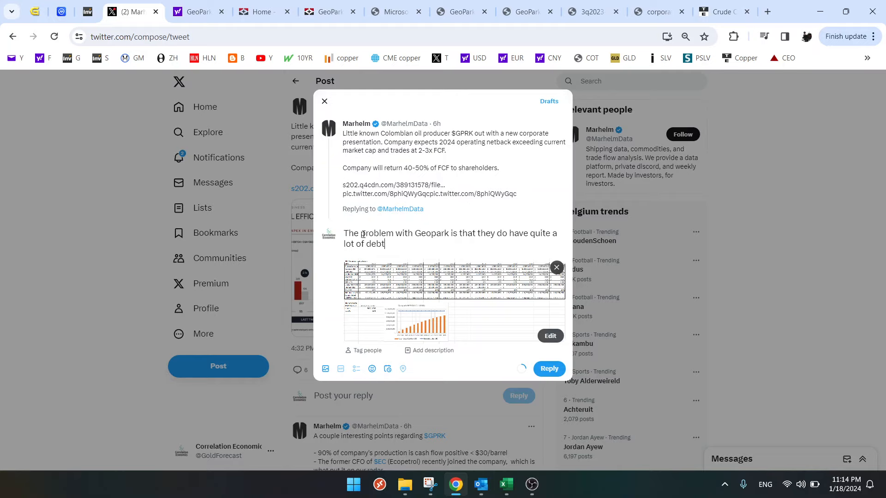
- Complete the reply text with ". So looking at market cap is not a good strategy." and post the reply
type(". So looking at market cap")
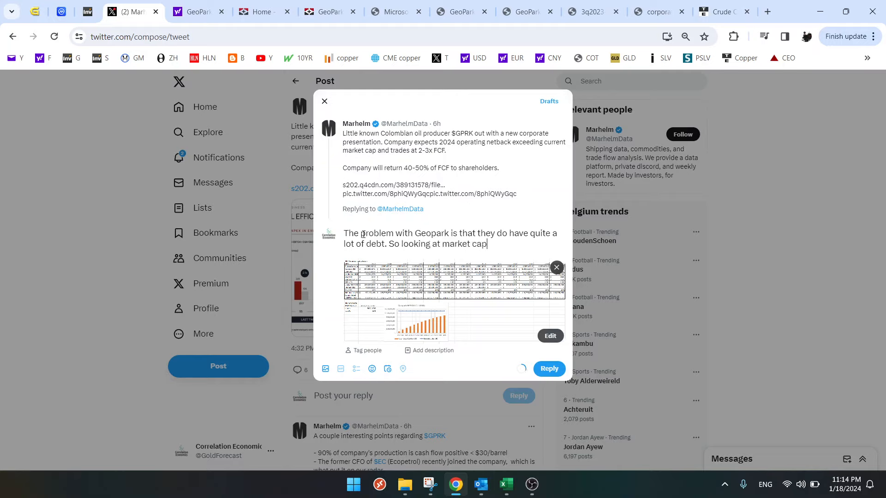
type(" is not a good strategy.")
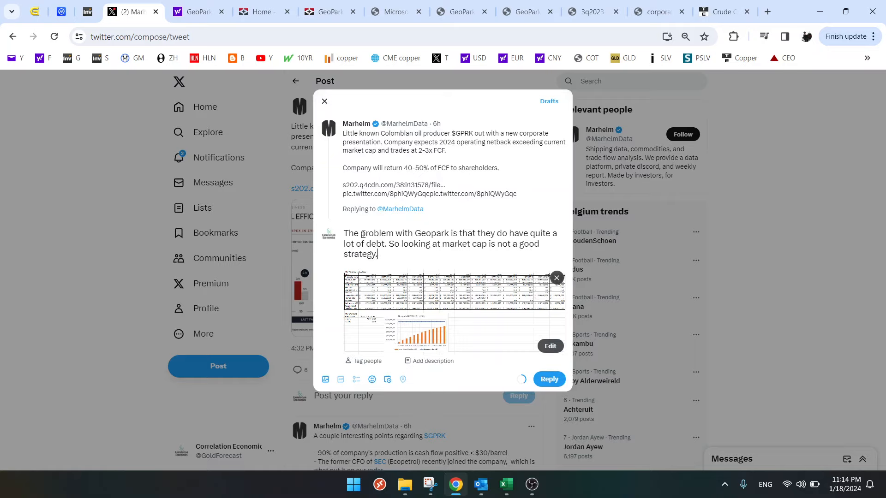
left_click(555, 380)
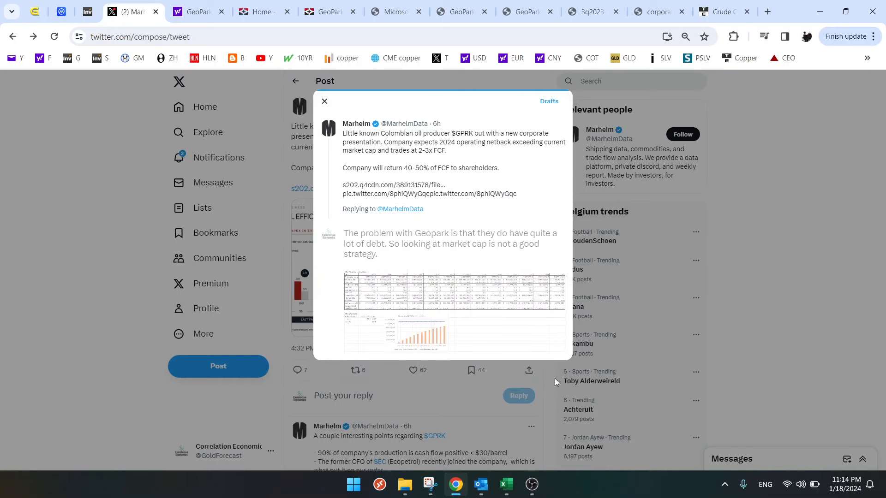